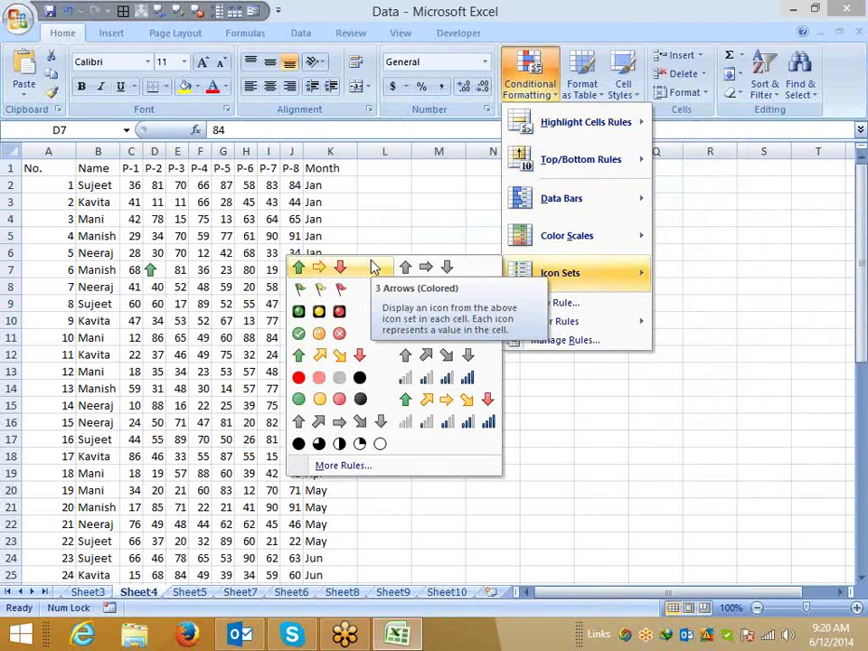
Dismiss the Icon Sets gallery without applying icons, then select column C and cell C2.
{"action": "left_click", "coordinate": [229, 253]}
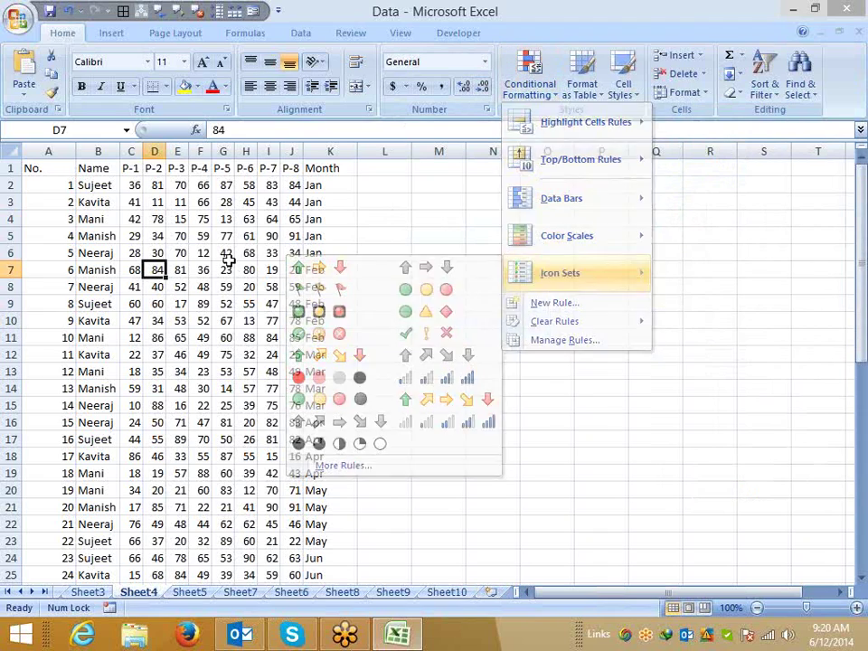
{"action": "left_click", "coordinate": [131, 150]}
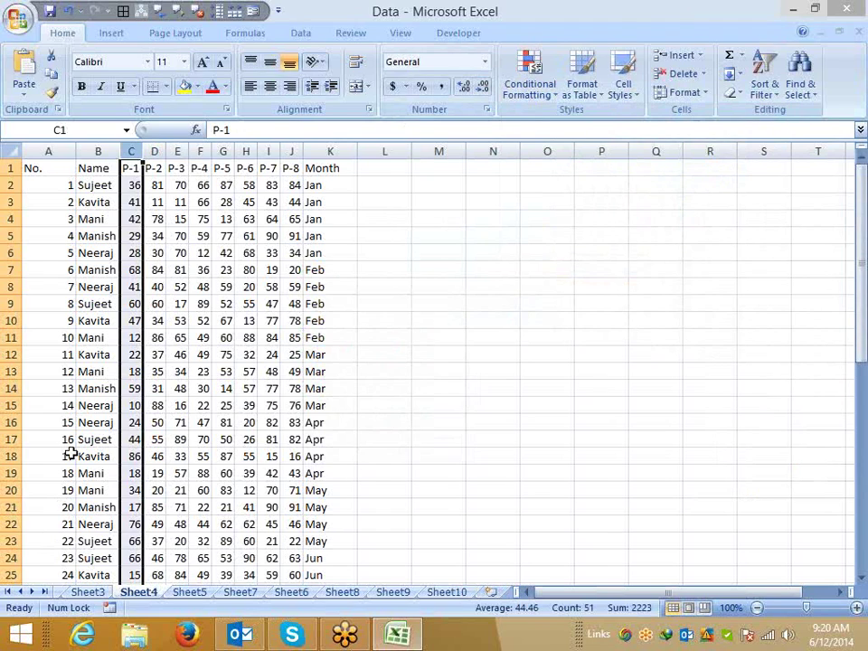
{"action": "left_click", "coordinate": [131, 185]}
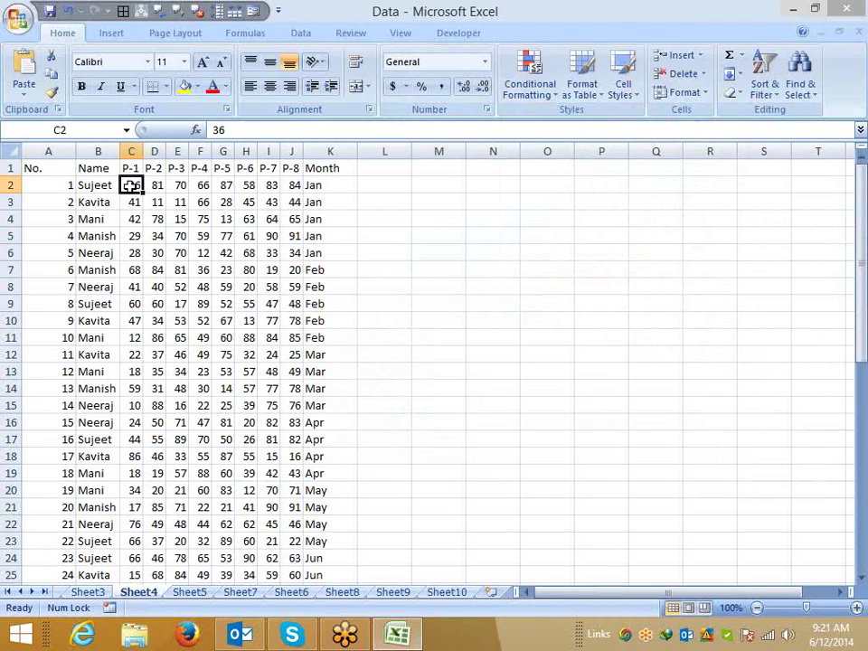
{"action": "left_click", "coordinate": [81, 185]}
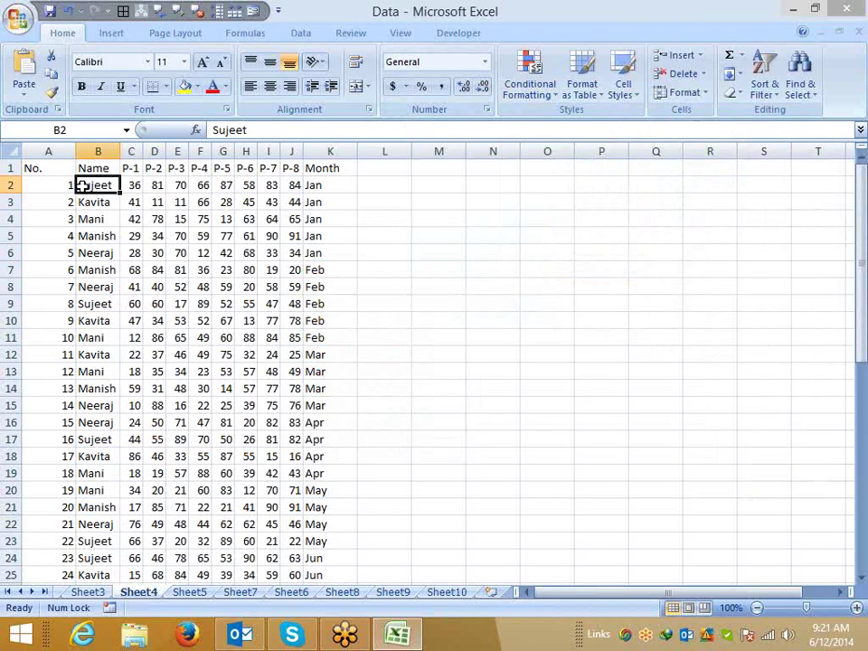
{"action": "left_click_drag", "start_coordinate": [139, 184], "coordinate": [286, 185]}
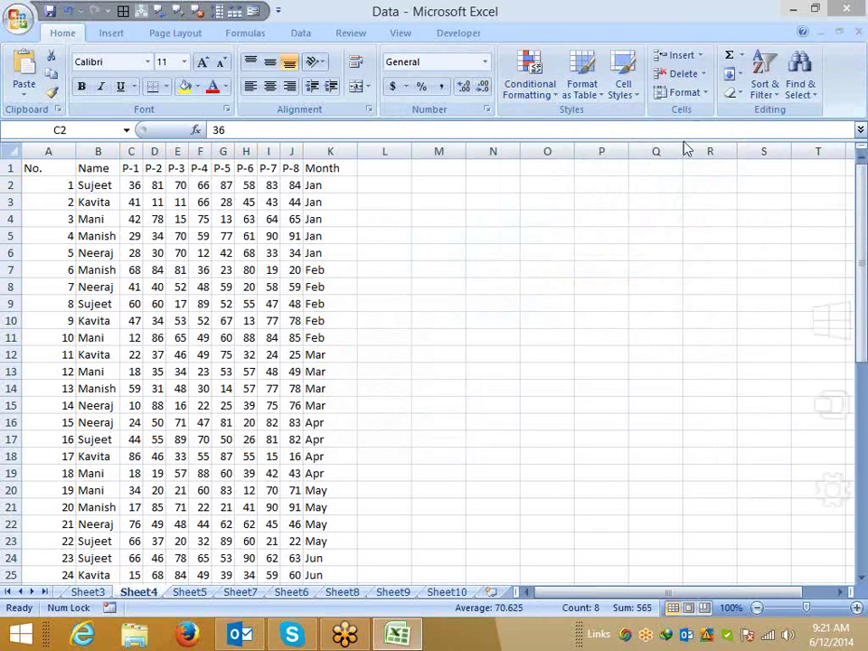
{"action": "left_click", "coordinate": [168, 222]}
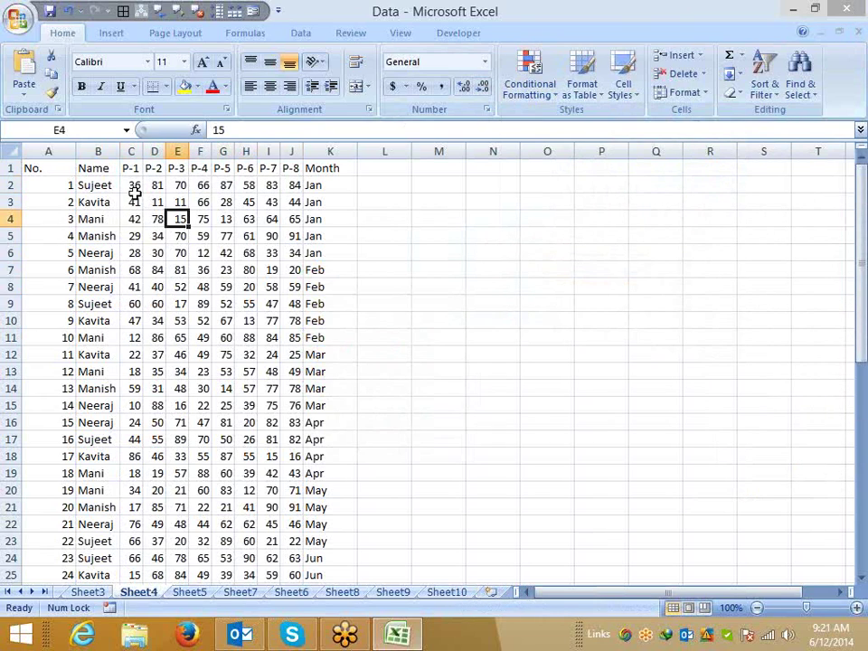
{"action": "left_click_drag", "start_coordinate": [134, 185], "coordinate": [286, 185]}
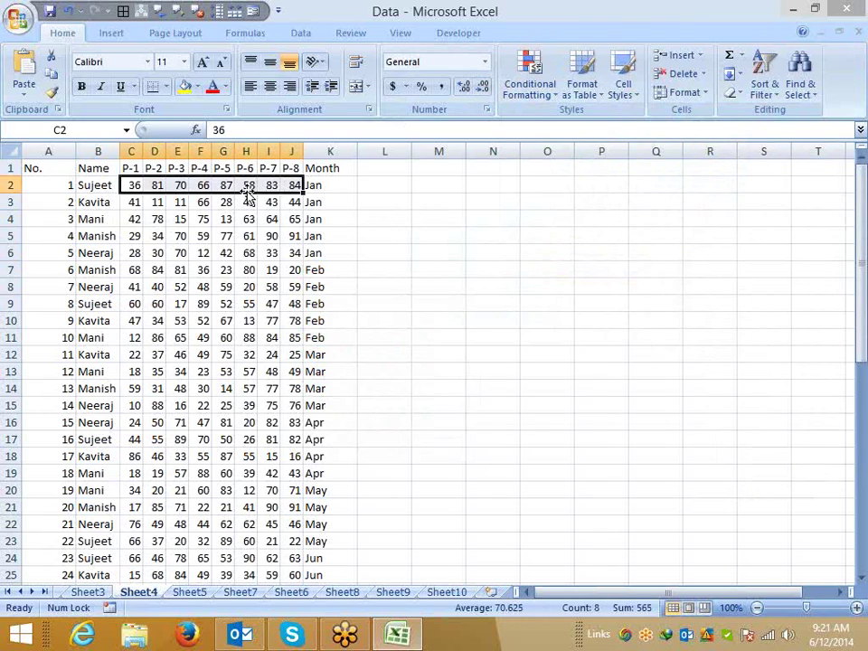
{"action": "left_click", "coordinate": [87, 185]}
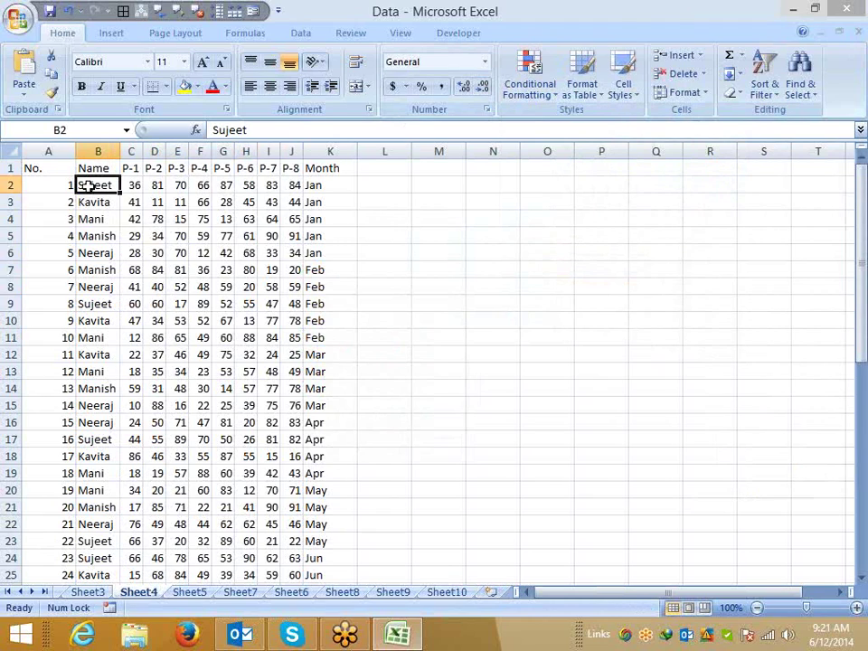
{"action": "left_click_drag", "start_coordinate": [131, 185], "coordinate": [292, 187]}
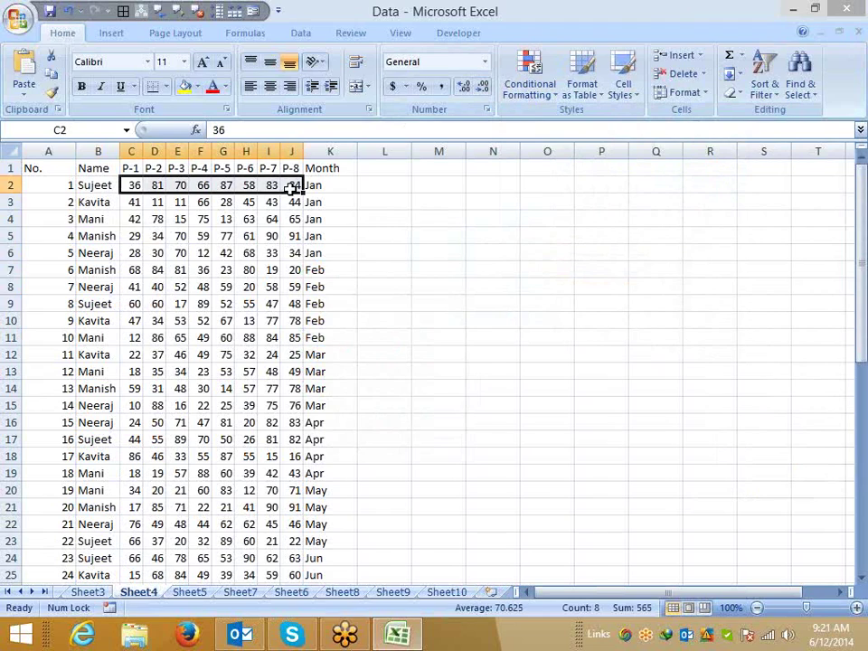
{"action": "left_click", "coordinate": [98, 186]}
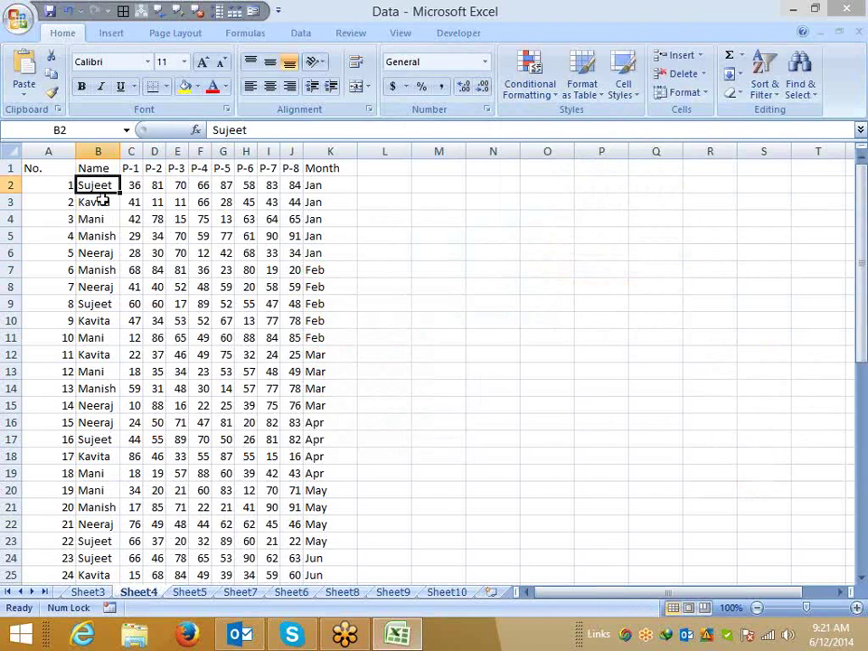
{"action": "left_click", "coordinate": [97, 151]}
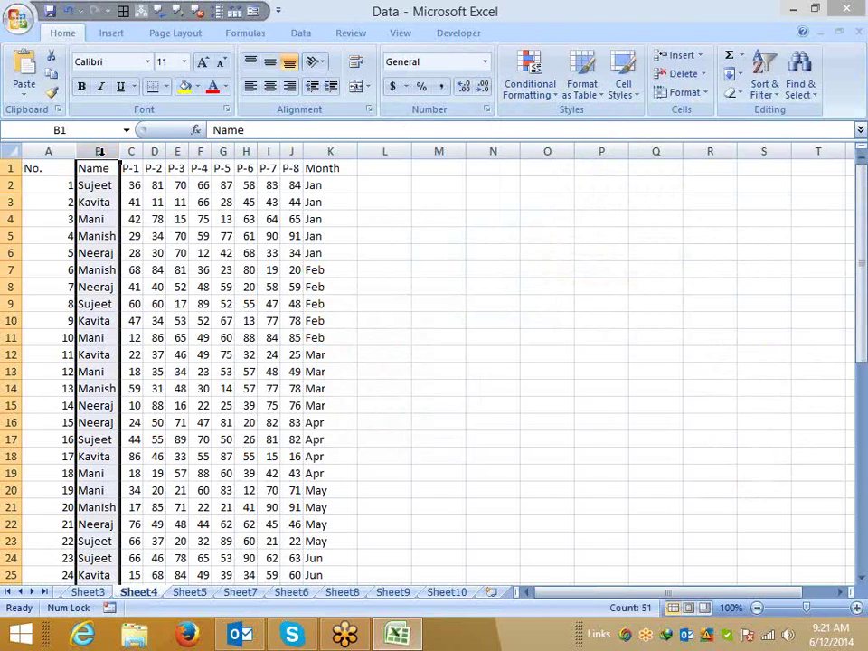
{"action": "left_click", "coordinate": [97, 185]}
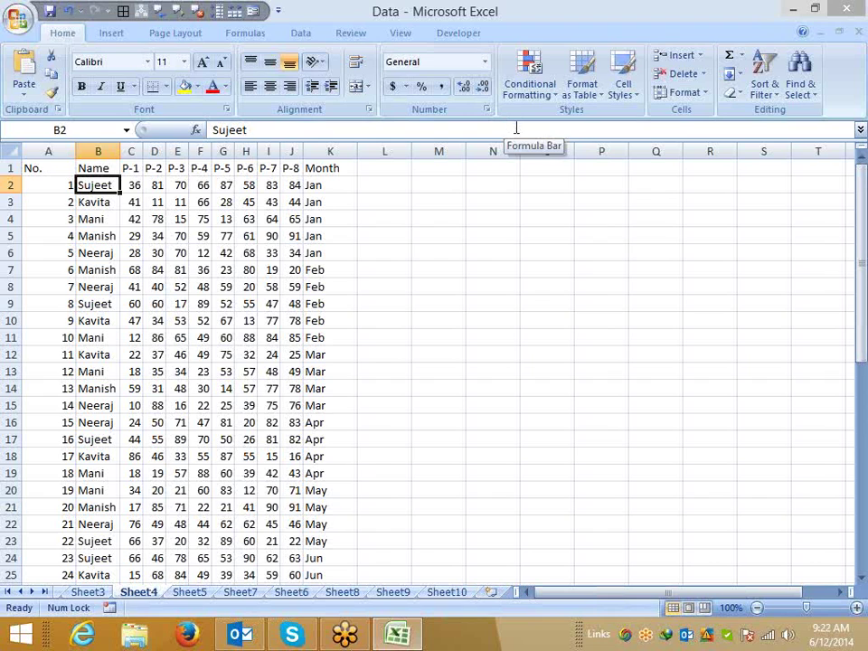
Start a new formula-based conditional formatting rule using =sum($C2:$J2)>500.
{"action": "left_click", "coordinate": [533, 86]}
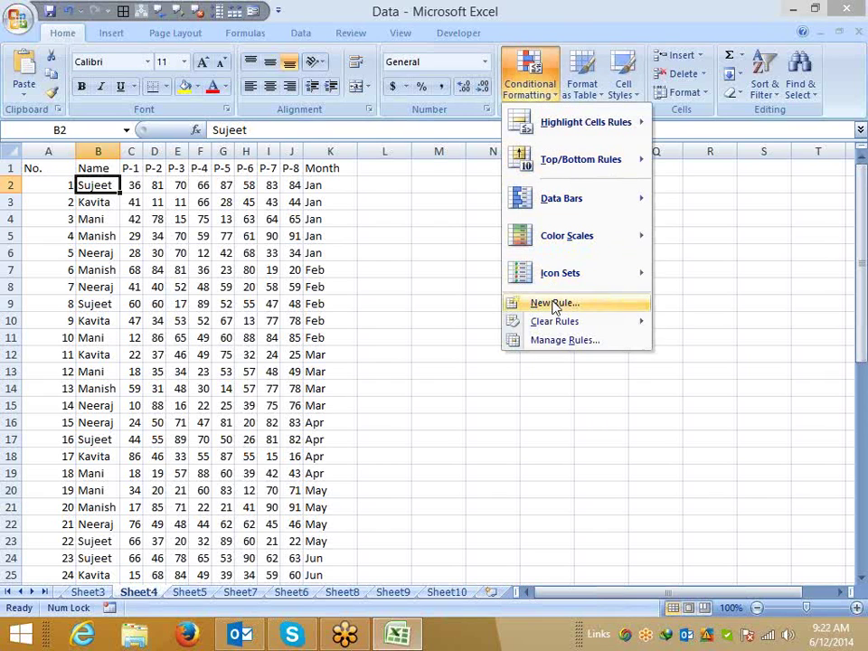
{"action": "left_click", "coordinate": [554, 304]}
{"action": "left_click", "coordinate": [283, 154]}
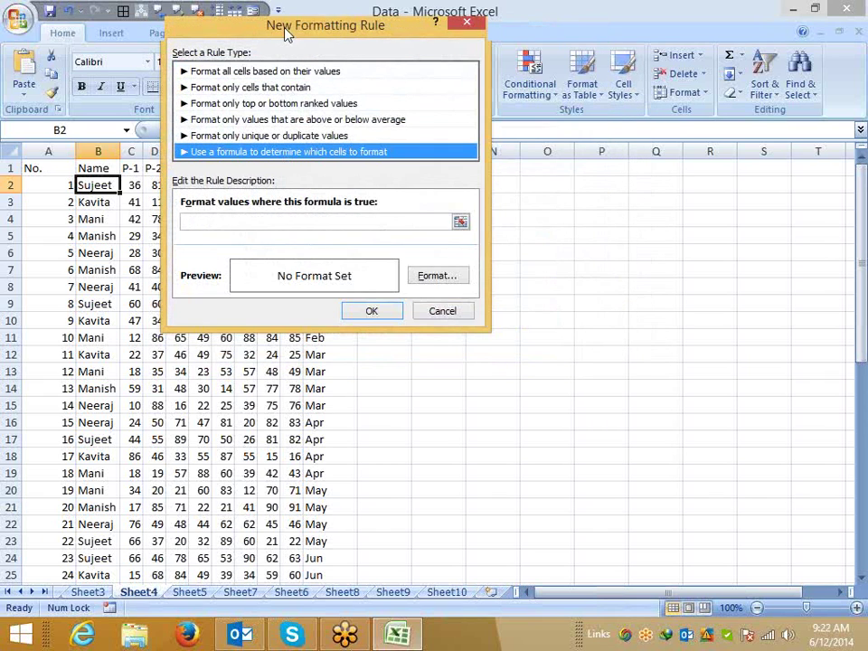
{"action": "left_click_drag", "start_coordinate": [271, 24], "coordinate": [524, 95]}
{"action": "left_click", "coordinate": [468, 290]}
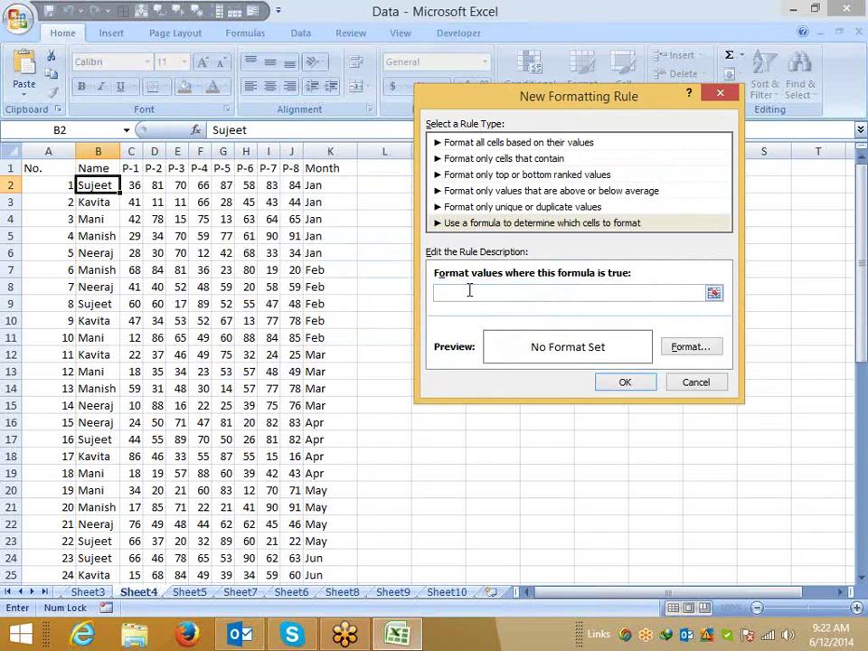
{"action": "type", "text": "=sum("}
{"action": "left_click_drag", "start_coordinate": [134, 185], "coordinate": [289, 184]}
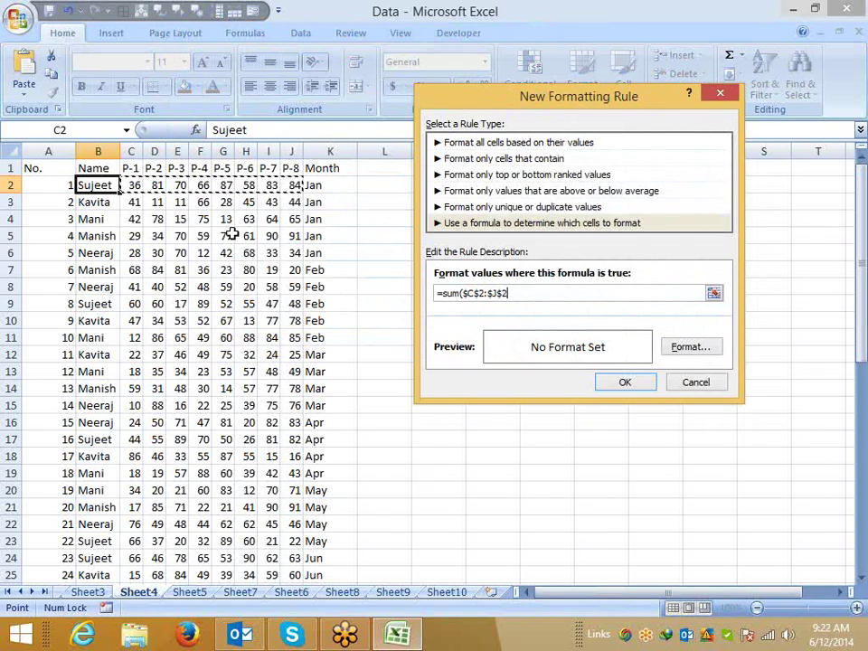
{"action": "type", "text": ")>500"}
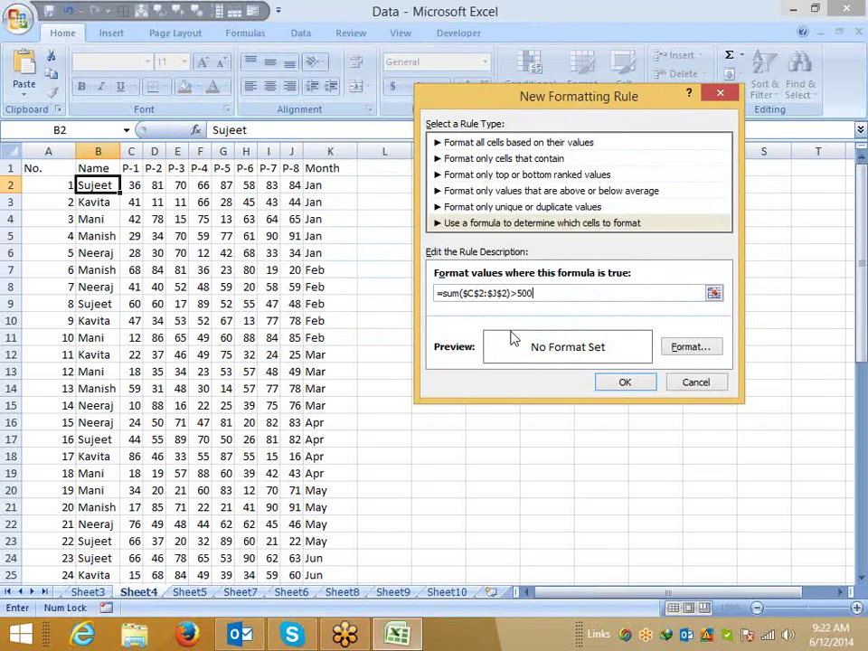
{"action": "left_click", "coordinate": [504, 293]}
{"action": "key", "text": "BackSpace"}
{"action": "key", "text": "Left"}
{"action": "key", "text": "Left"}
{"action": "key", "text": "Left"}
{"action": "key", "text": "Left"}
{"action": "key", "text": "BackSpace"}
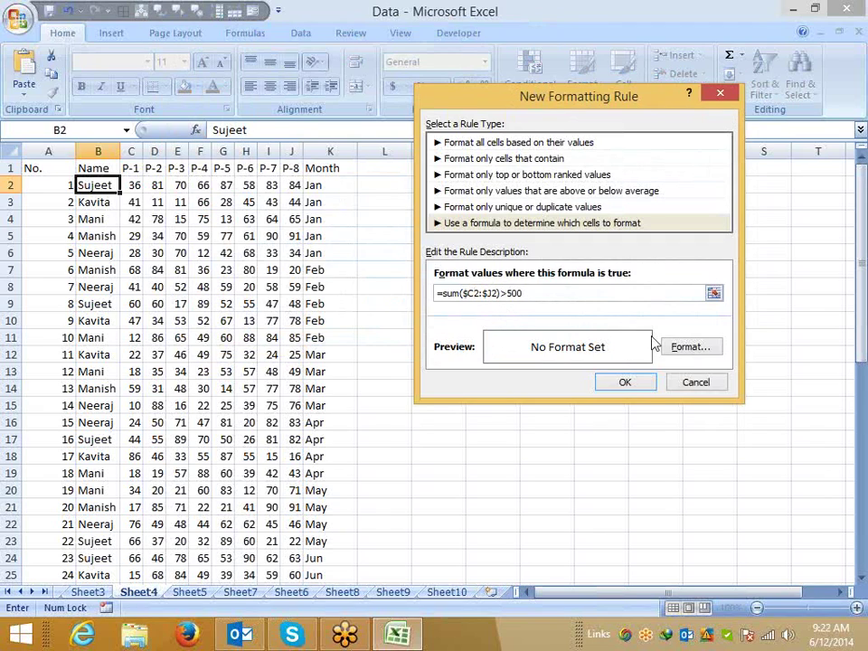
Give the rule a yellow fill and save it.
{"action": "left_click", "coordinate": [674, 348]}
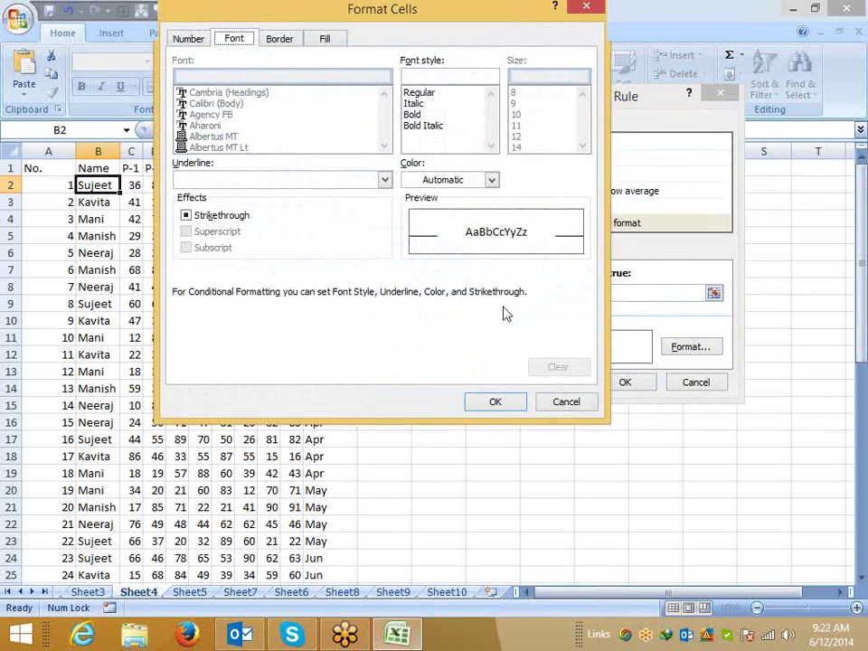
{"action": "left_click", "coordinate": [328, 39]}
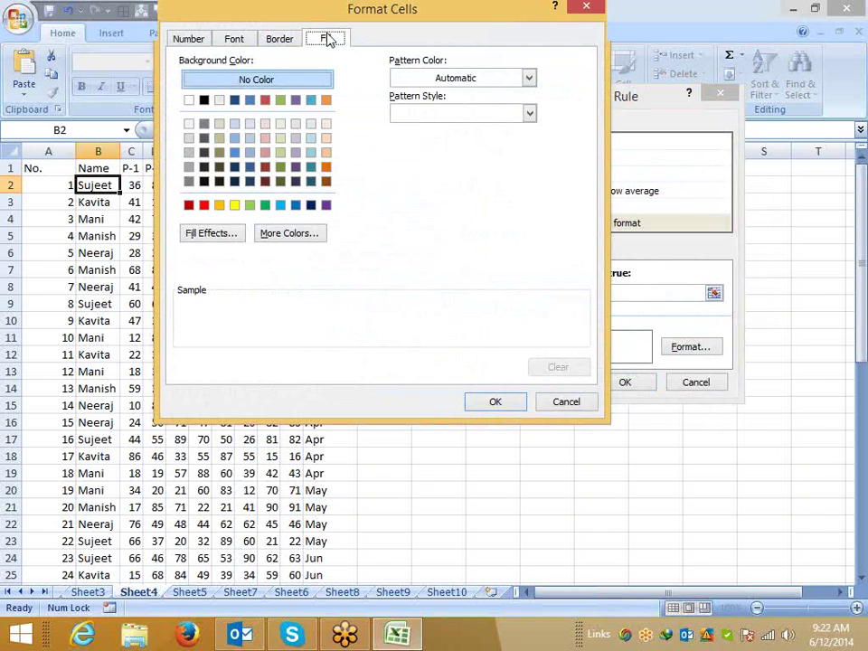
{"action": "left_click", "coordinate": [235, 206]}
{"action": "left_click", "coordinate": [485, 403]}
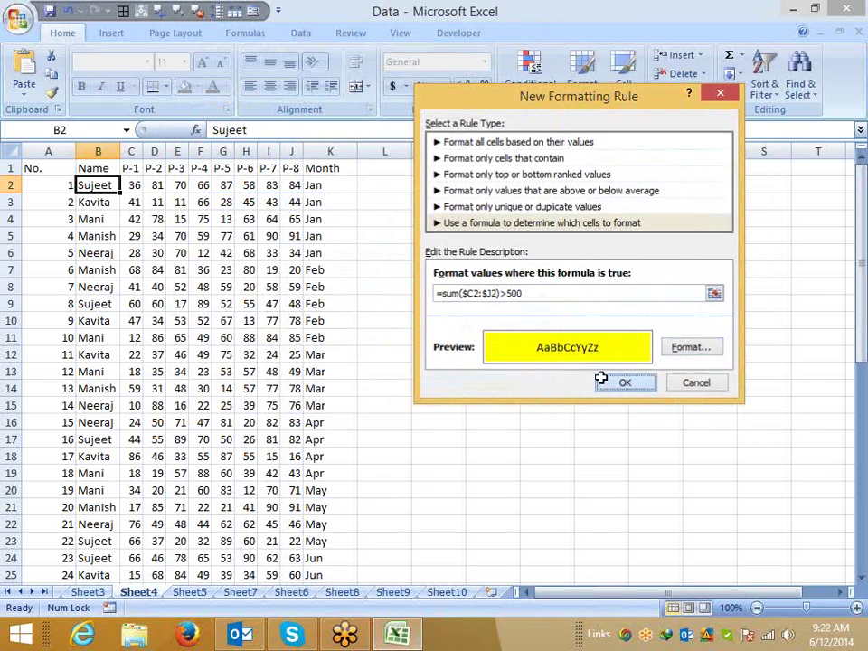
{"action": "left_click", "coordinate": [604, 381]}
Copy B2's rule down the names B2:B16 with Format Painter.
{"action": "left_click", "coordinate": [54, 94]}
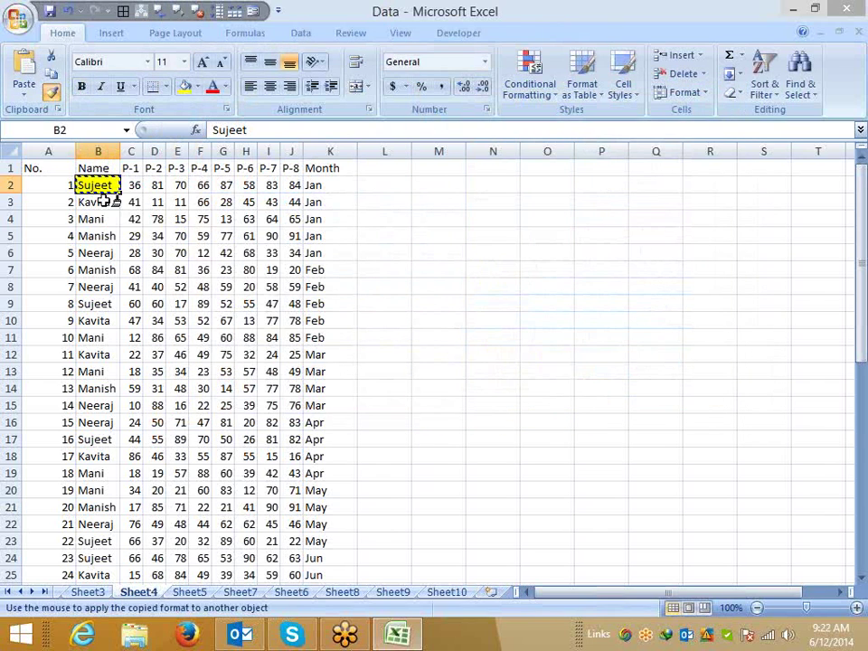
{"action": "mouse_move", "coordinate": [91, 185]}
{"action": "left_mouse_down"}
{"action": "mouse_move", "coordinate": [109, 323]}
{"action": "mouse_move", "coordinate": [107, 418]}
{"action": "left_mouse_up"}
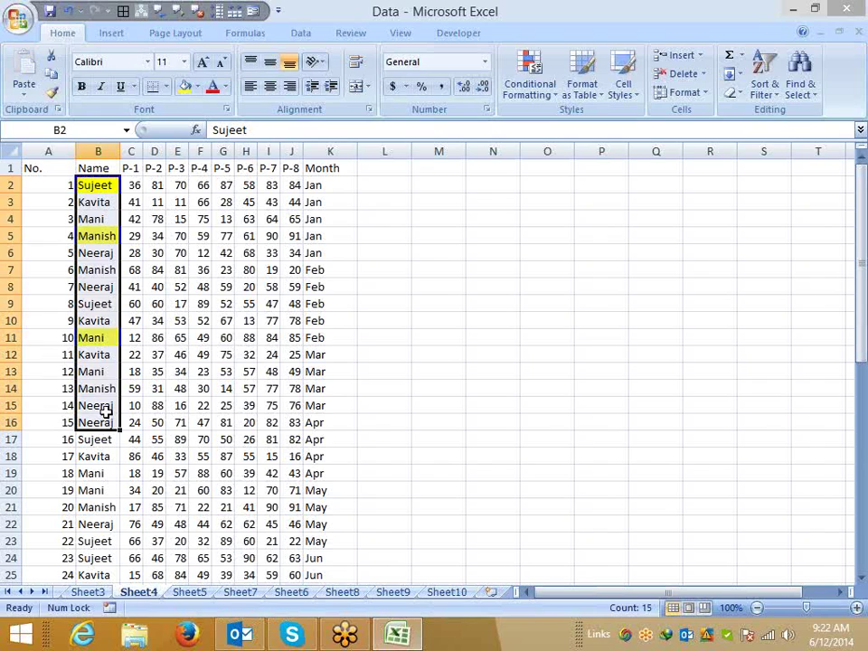
{"action": "left_click", "coordinate": [416, 190]}
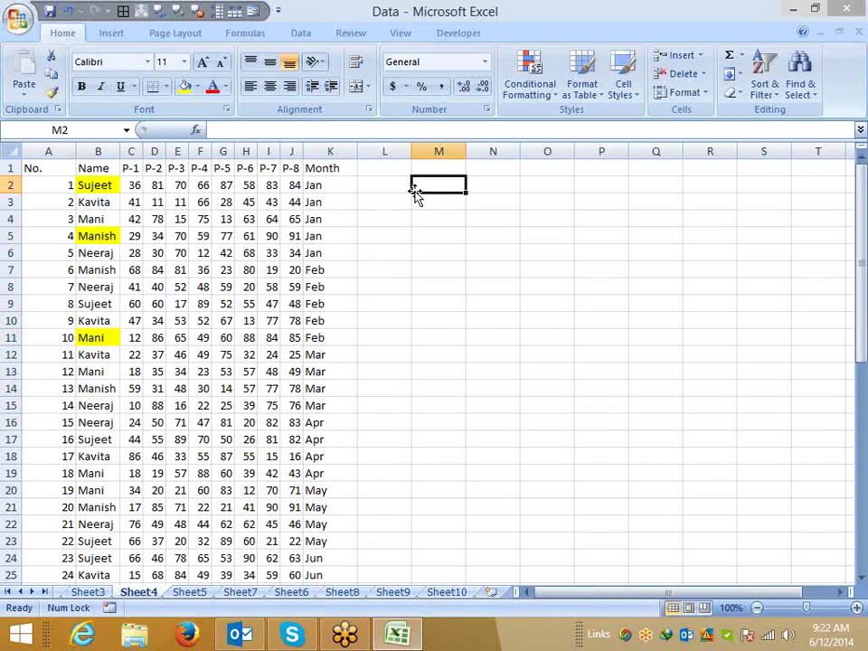
Enter =C2 in M2 and copy it into M3.
{"action": "type", "text": "="}
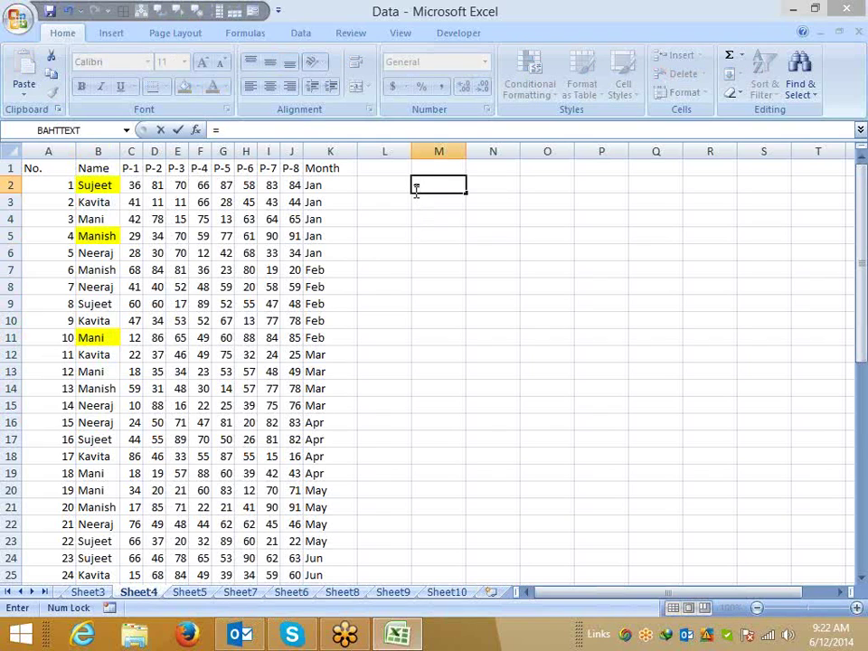
{"action": "key", "text": "Left"}
{"action": "key", "text": "Left"}
{"action": "key", "text": "Left"}
{"action": "key", "text": "Left"}
{"action": "key", "text": "Left"}
{"action": "key", "text": "Left"}
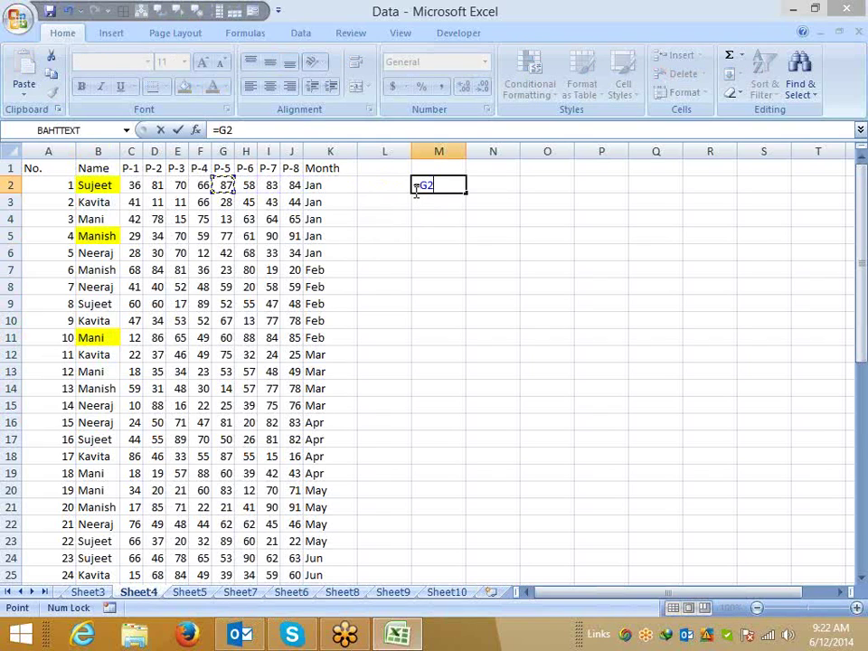
{"action": "key", "text": "Left"}
{"action": "key", "text": "Left"}
{"action": "key", "text": "Left"}
{"action": "key", "text": "Left"}
{"action": "key", "text": "Return"}
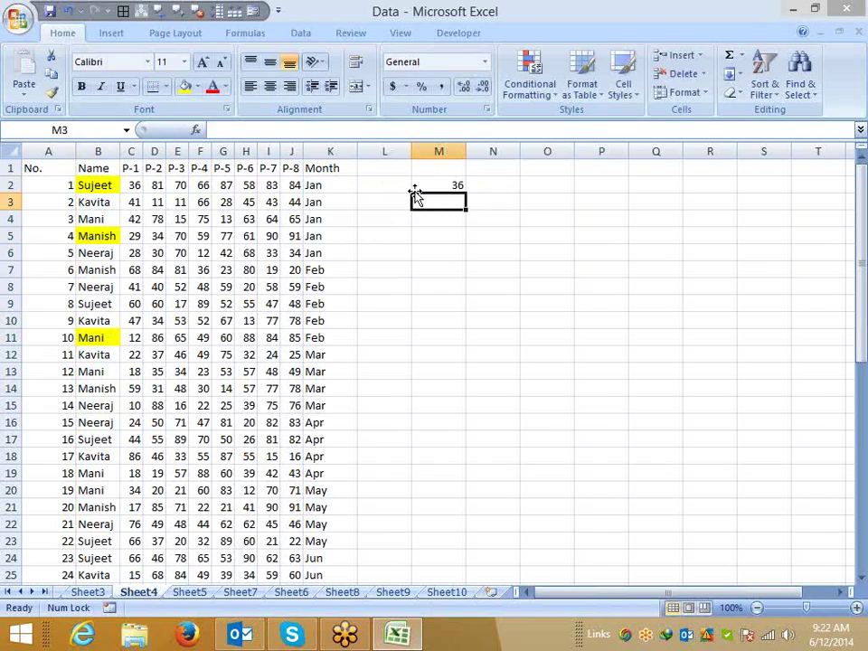
{"action": "key", "text": "Up"}
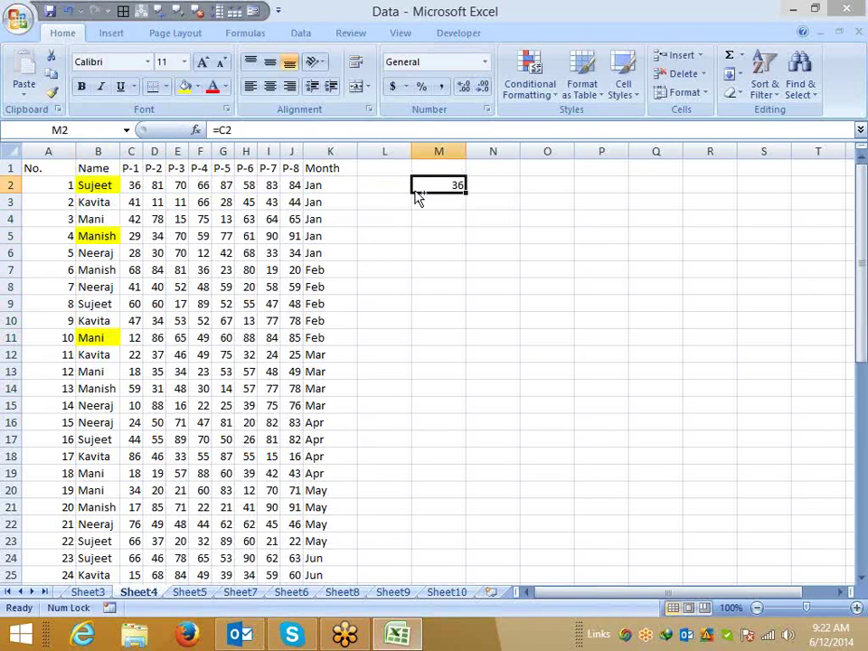
{"action": "key", "text": "ctrl+c"}
{"action": "left_click", "coordinate": [415, 201]}
{"action": "key", "text": "ctrl+v"}
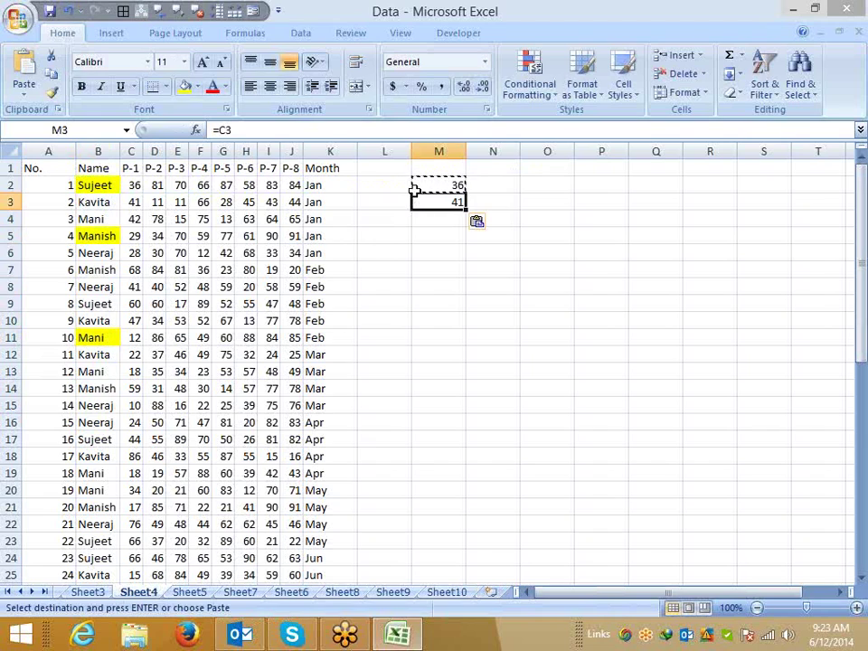
Fill M3's formula right into N3 with Ctrl+R.
{"action": "key", "text": "Right"}
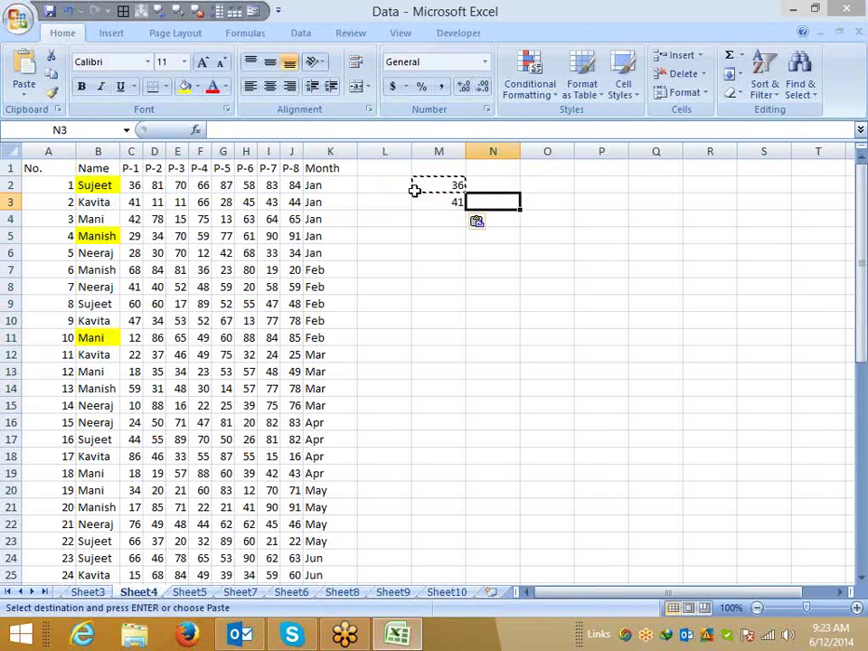
{"action": "key", "text": "Escape"}
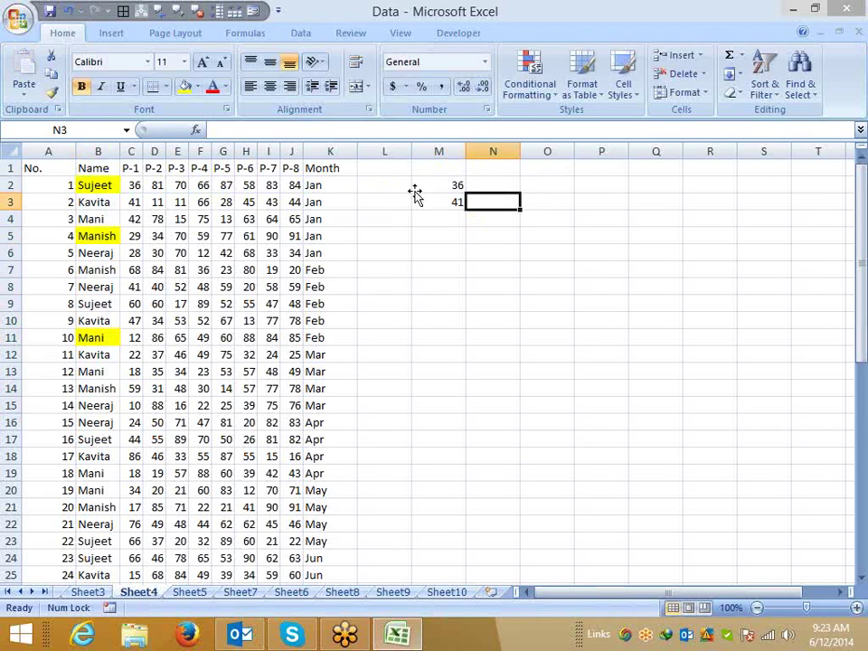
{"action": "key", "text": "Left"}
{"action": "key", "text": "Right"}
{"action": "key", "text": "ctrl+r"}
Edit M2's reference with F4 until it reads =$C$2, showing 36.
{"action": "left_click", "coordinate": [414, 188]}
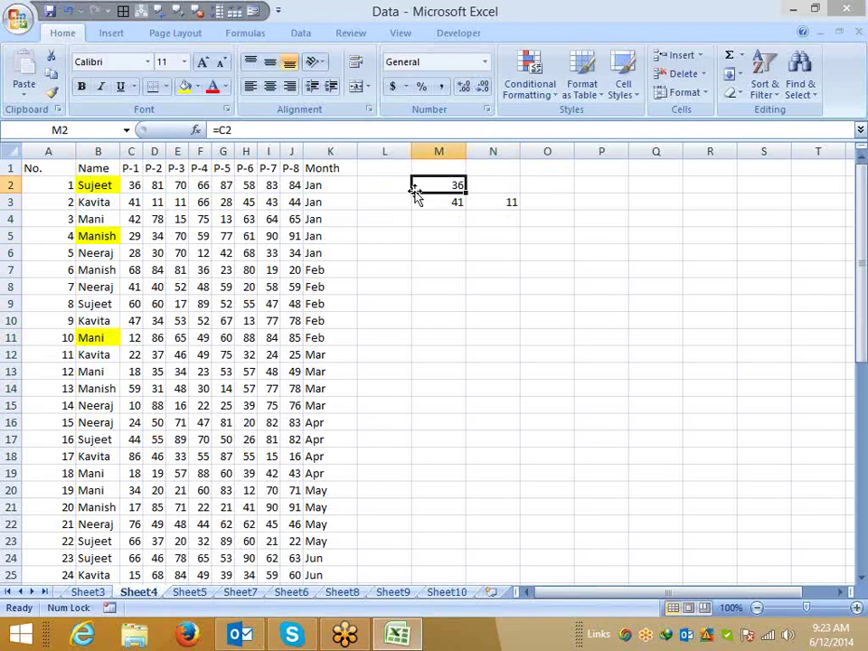
{"action": "left_click", "coordinate": [235, 130]}
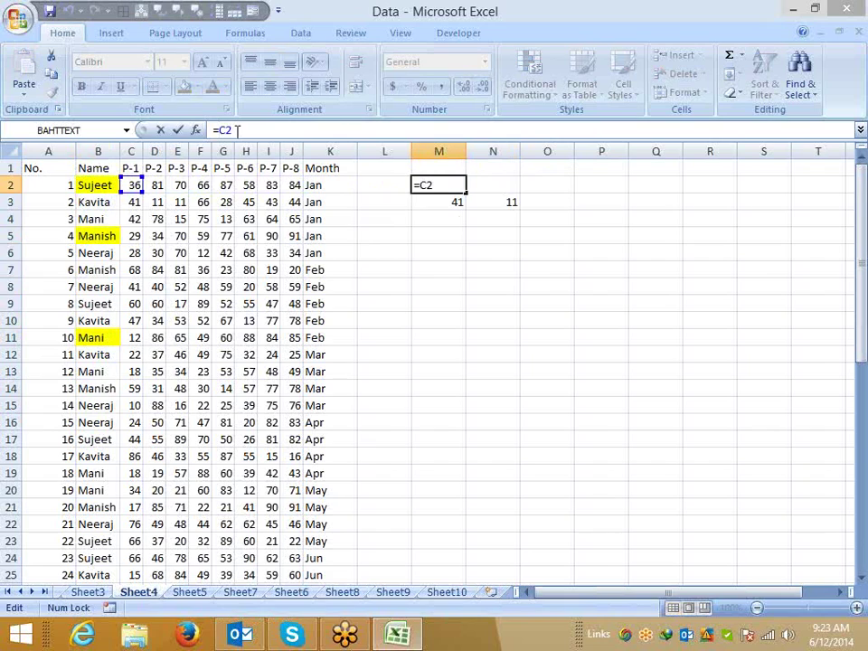
{"action": "key", "text": "F4"}
{"action": "key", "text": "F4"}
{"action": "key", "text": "F4"}
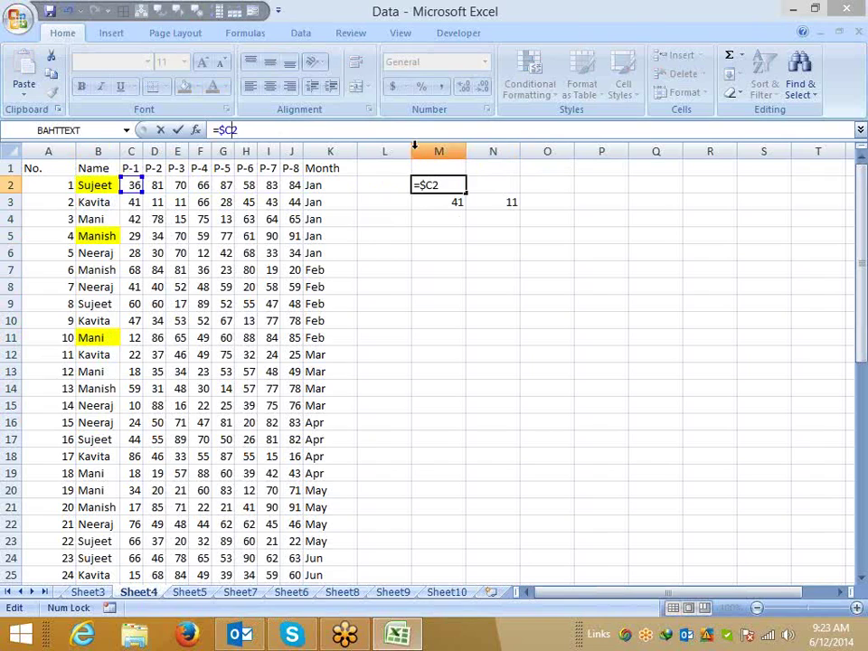
{"action": "left_click", "coordinate": [443, 185]}
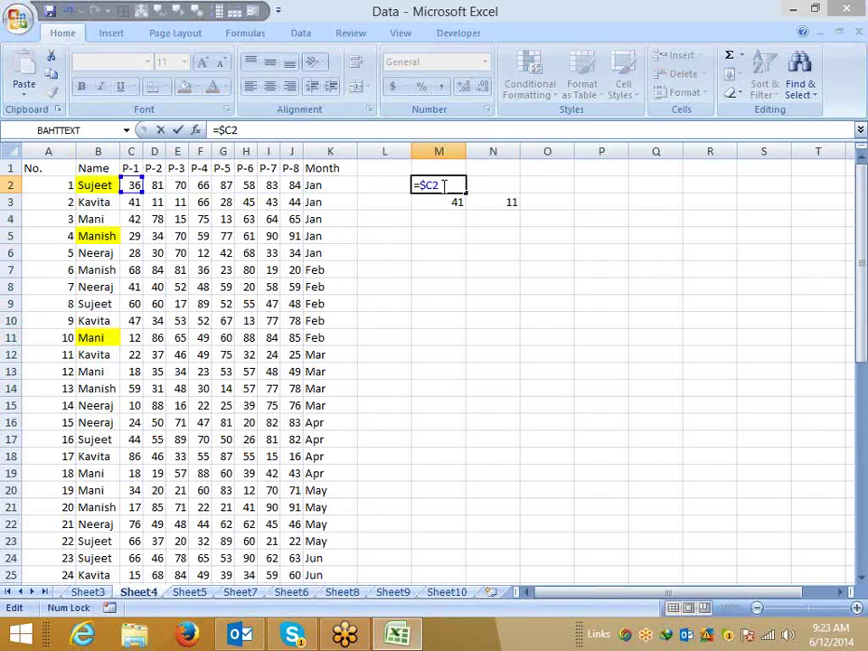
{"action": "key", "text": "F4"}
{"action": "key", "text": "ctrl+Return"}
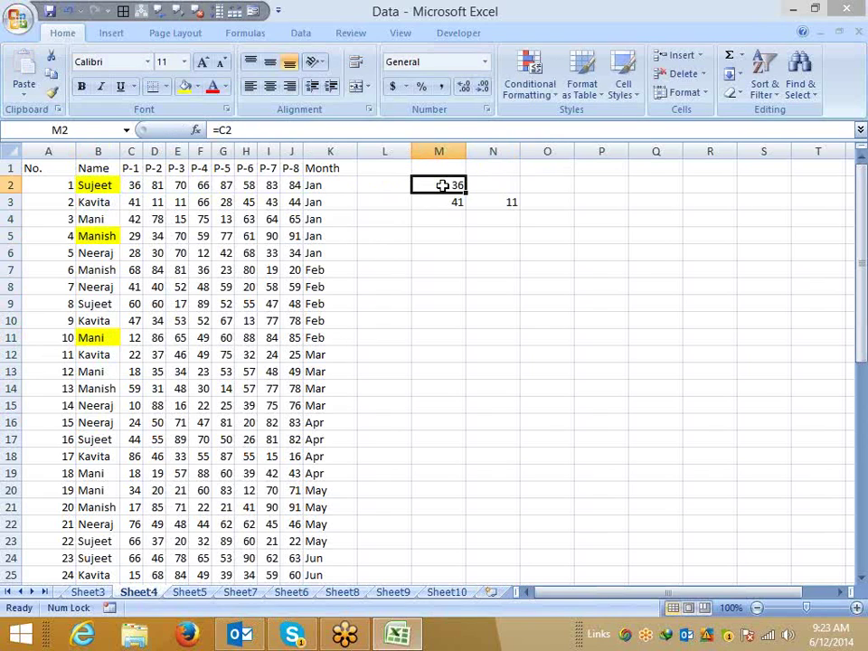
{"action": "left_click", "coordinate": [229, 131]}
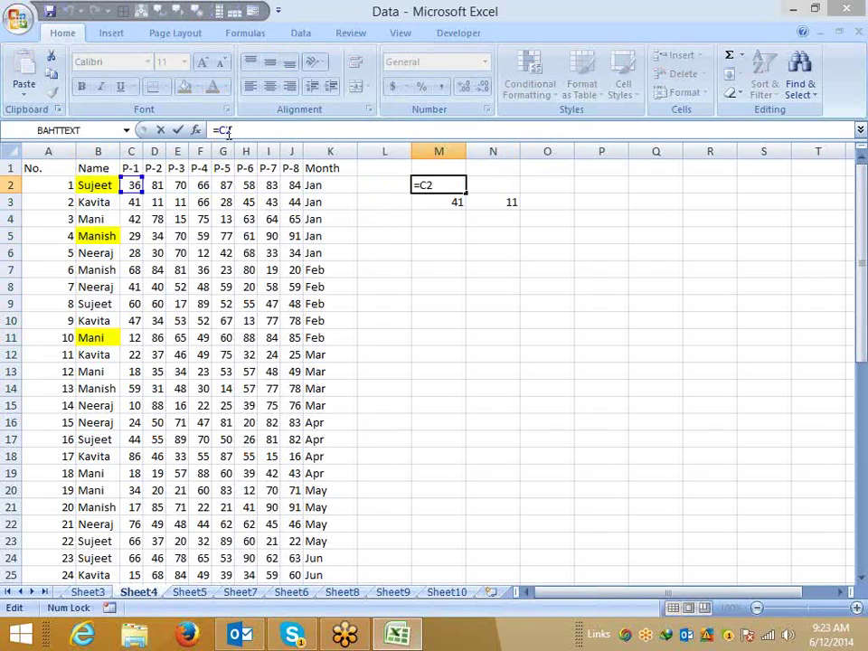
{"action": "key", "text": "F4"}
{"action": "key", "text": "Return"}
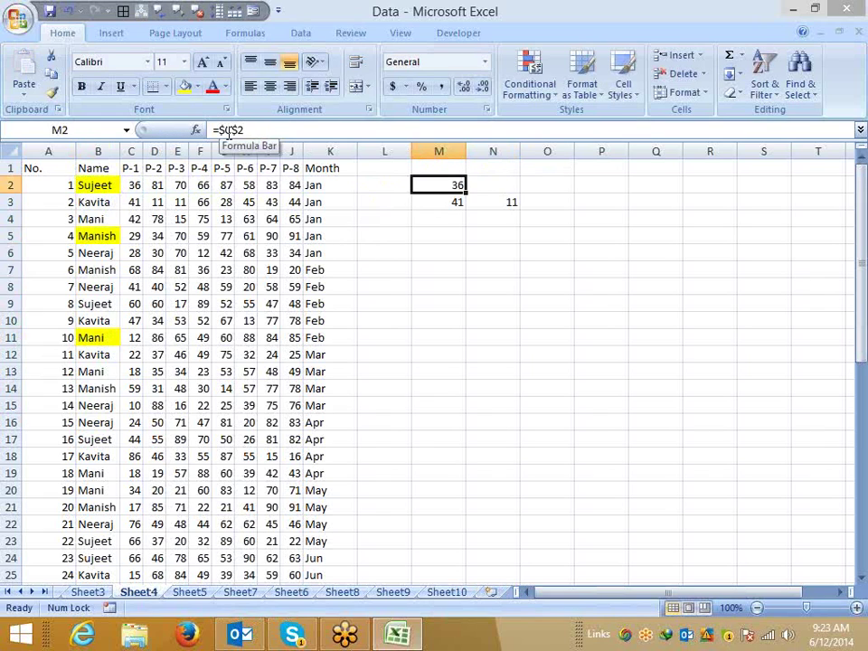
Copy M2's =$C$2 formula into M5.
{"action": "key", "text": "ctrl+c"}
{"action": "key", "text": "Down"}
{"action": "key", "text": "Down"}
{"action": "key", "text": "Down"}
{"action": "key", "text": "ctrl+v"}
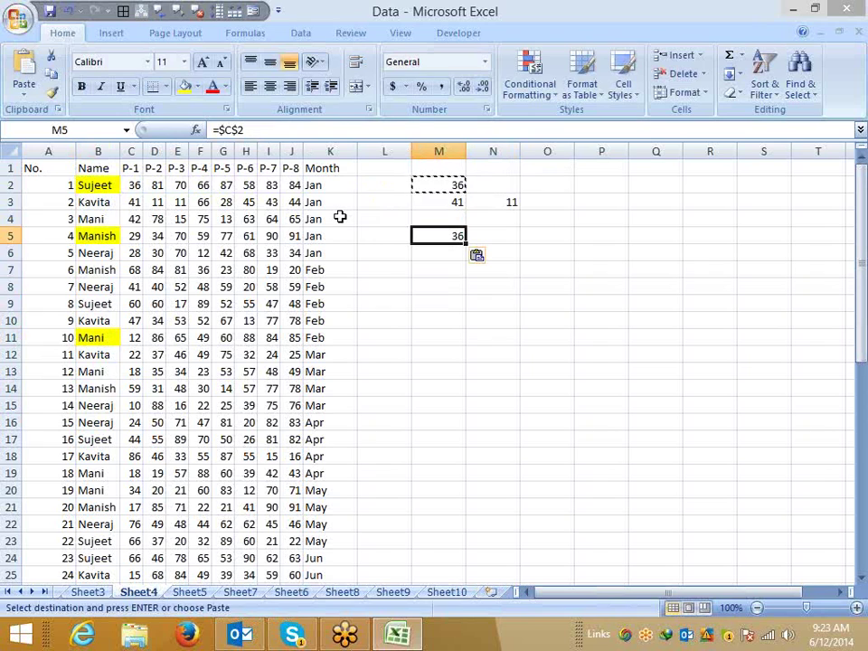
{"action": "left_click", "coordinate": [109, 184]}
{"action": "left_click", "coordinate": [530, 79]}
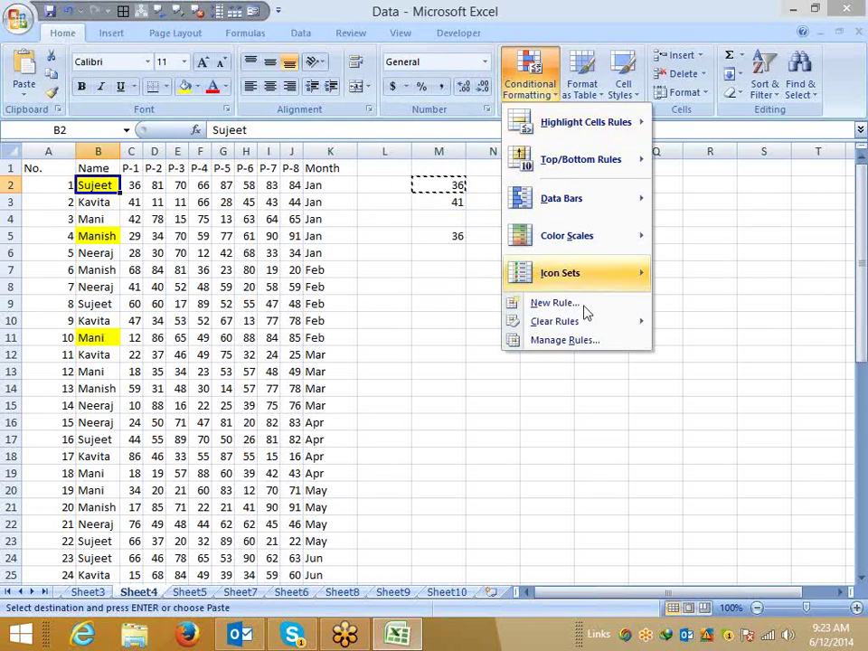
{"action": "left_click", "coordinate": [561, 340]}
{"action": "double_click", "coordinate": [429, 230]}
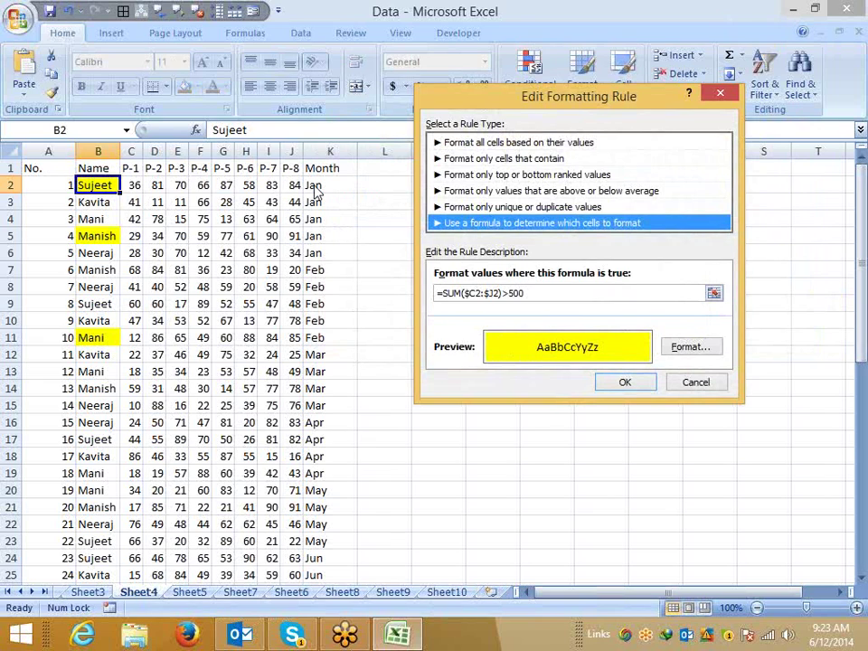
{"action": "left_click", "coordinate": [694, 382]}
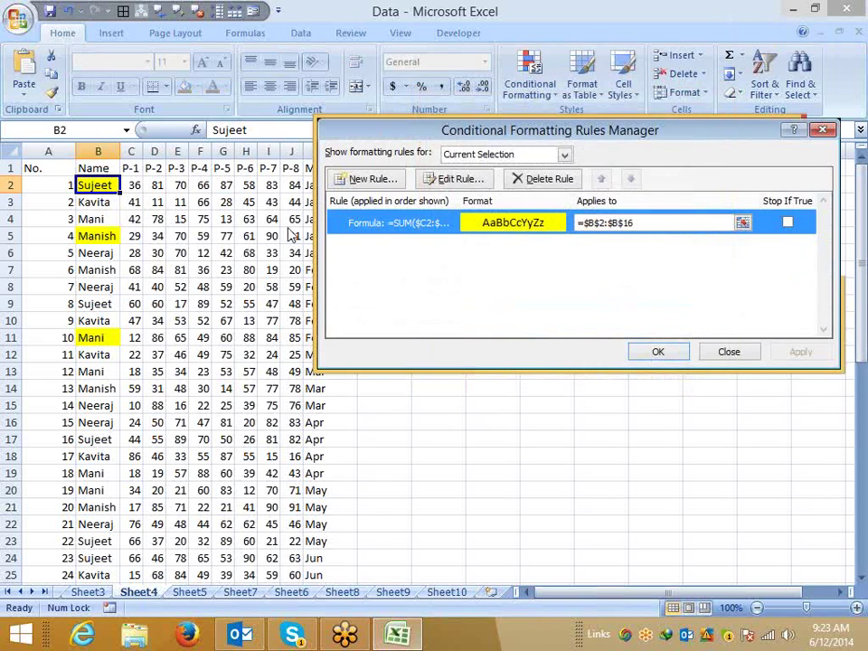
{"action": "left_click", "coordinate": [728, 354]}
{"action": "left_click", "coordinate": [212, 130]}
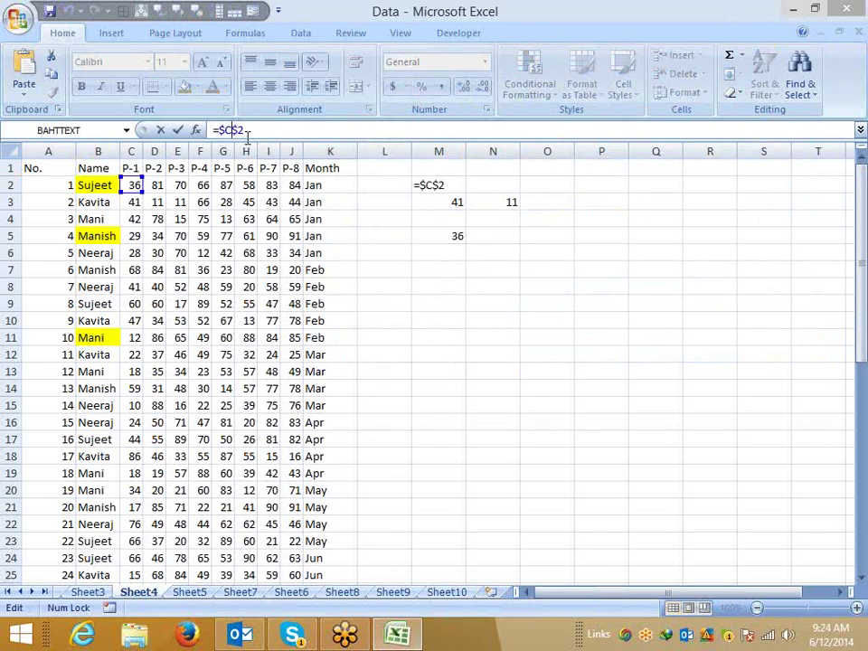
Change M2 to =$C2, copy it to M9, and check it reads =$C9.
{"action": "key", "text": "F4"}
{"action": "key", "text": "F4"}
{"action": "key", "text": "Return"}
{"action": "key", "text": "Up"}
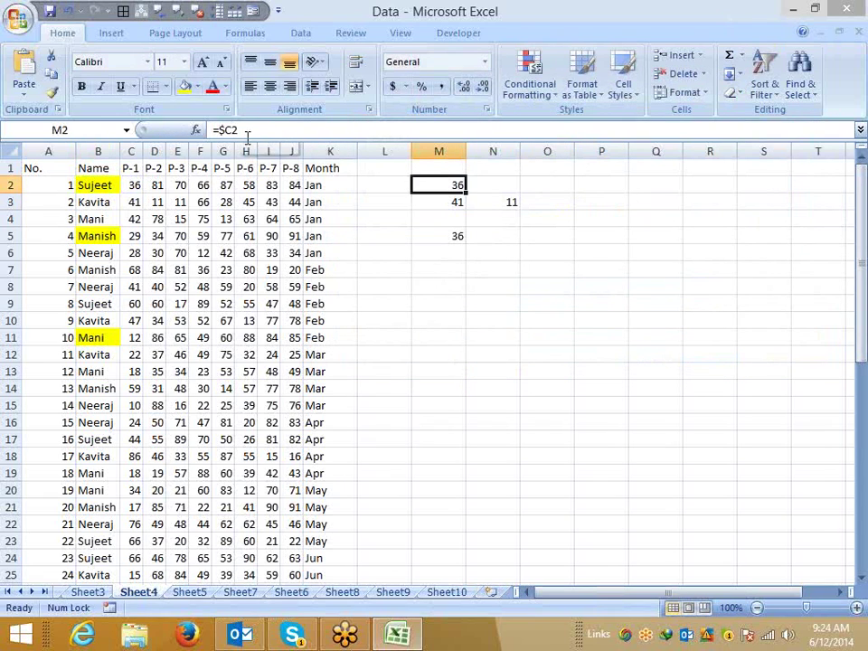
{"action": "key", "text": "ctrl+c"}
{"action": "left_click", "coordinate": [438, 299]}
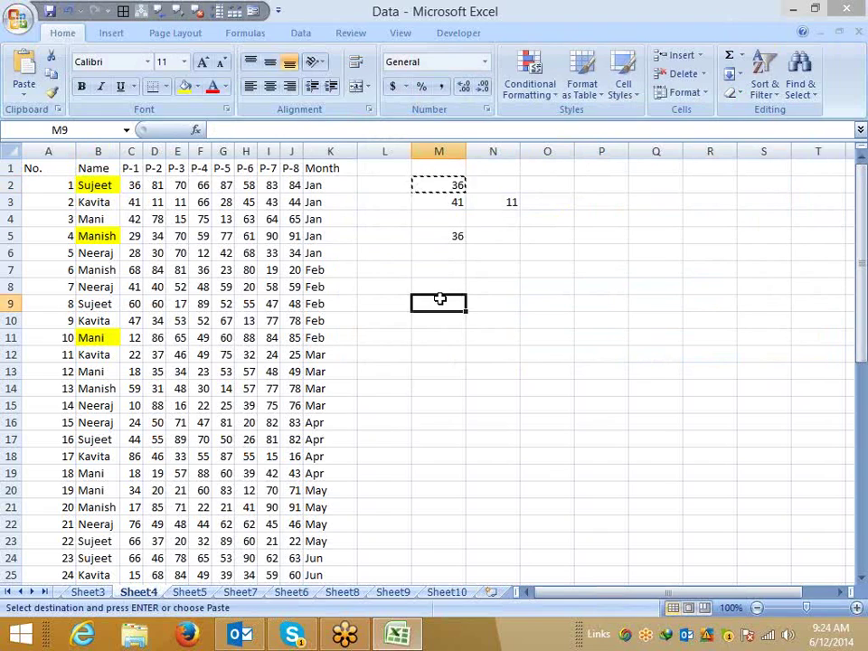
{"action": "key", "text": "ctrl+v"}
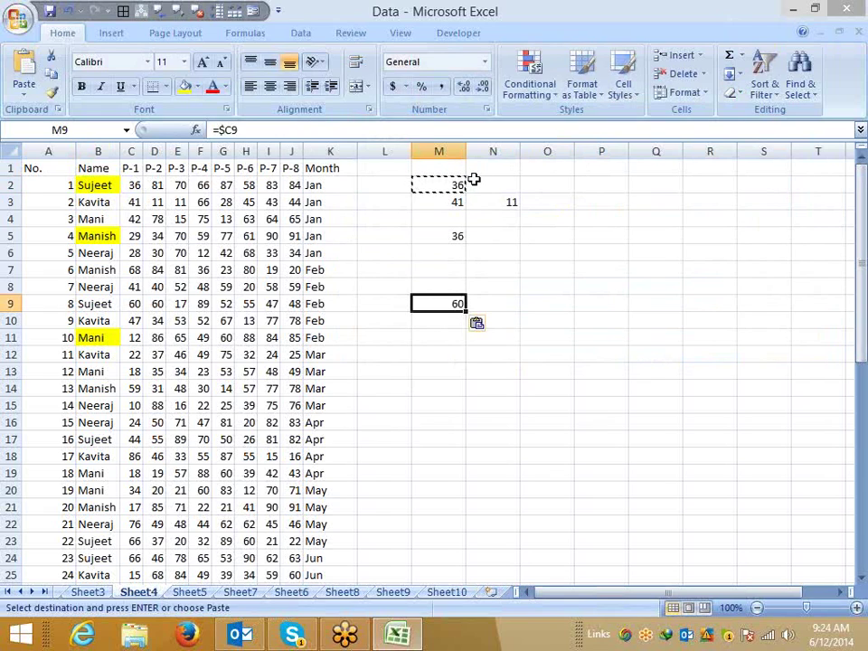
{"action": "double_click", "coordinate": [453, 301]}
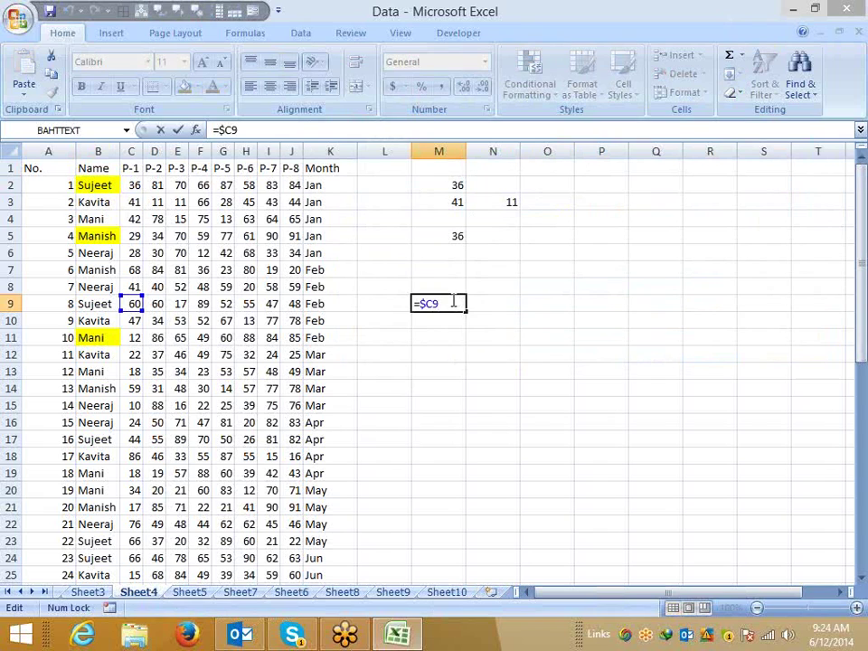
{"action": "key", "text": "Escape"}
Delete the helper cells M1:N11.
{"action": "left_click_drag", "start_coordinate": [438, 168], "coordinate": [480, 331]}
{"action": "key", "text": "Delete"}
{"action": "left_click", "coordinate": [96, 184]}
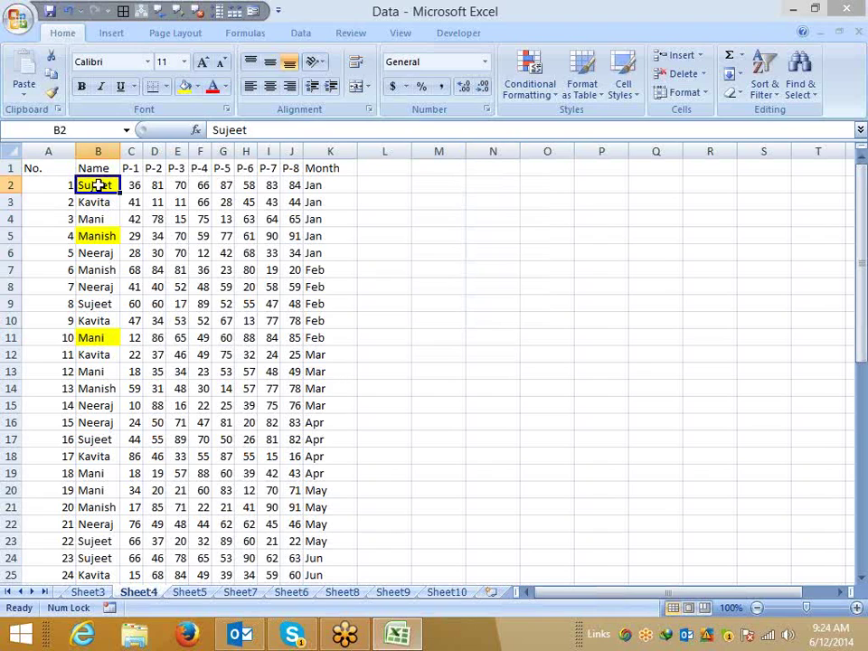
Format-paint B2's yellow rule down the names and across rows B to K.
{"action": "left_click", "coordinate": [52, 94]}
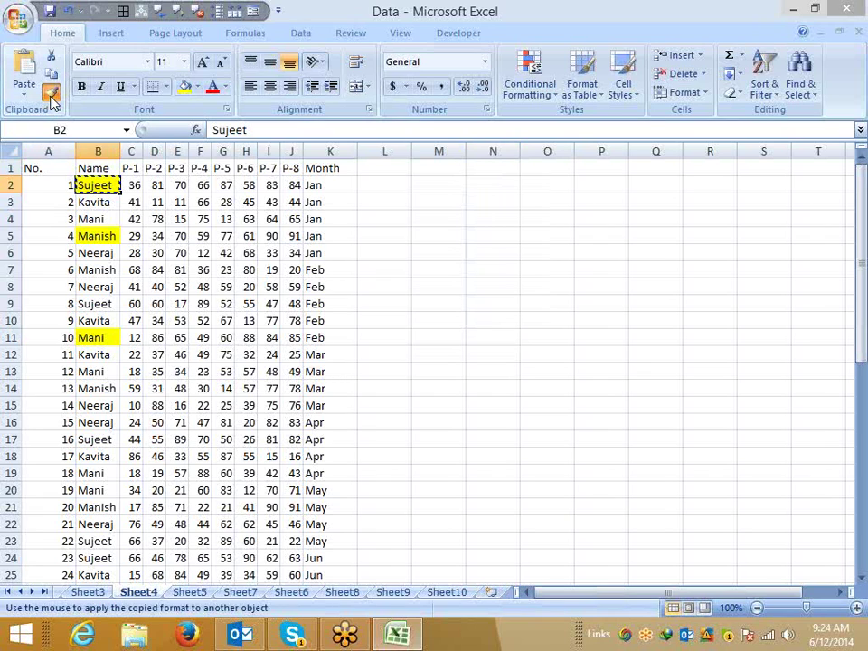
{"action": "left_click", "coordinate": [99, 207]}
{"action": "left_click_drag", "start_coordinate": [104, 210], "coordinate": [95, 575]}
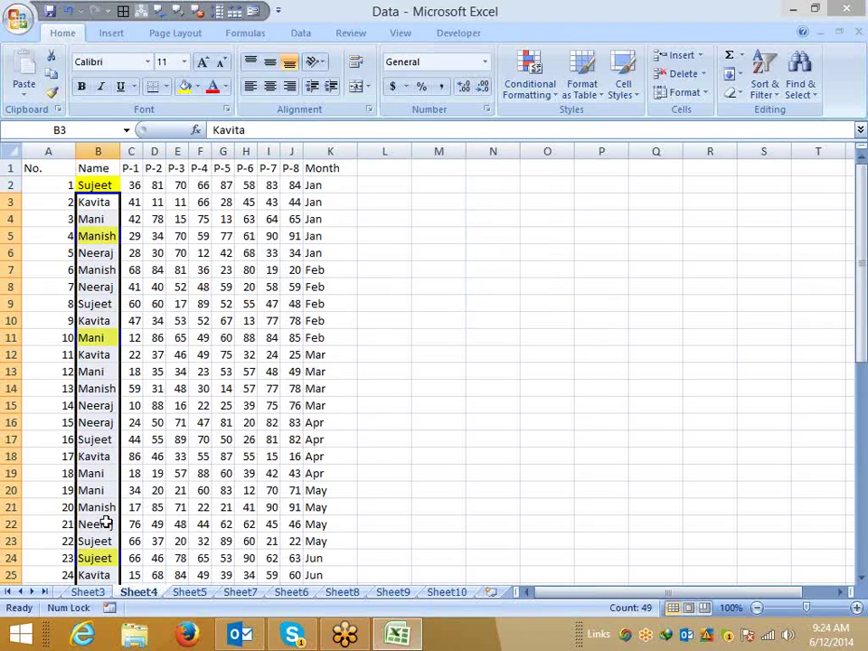
{"action": "left_click", "coordinate": [92, 185]}
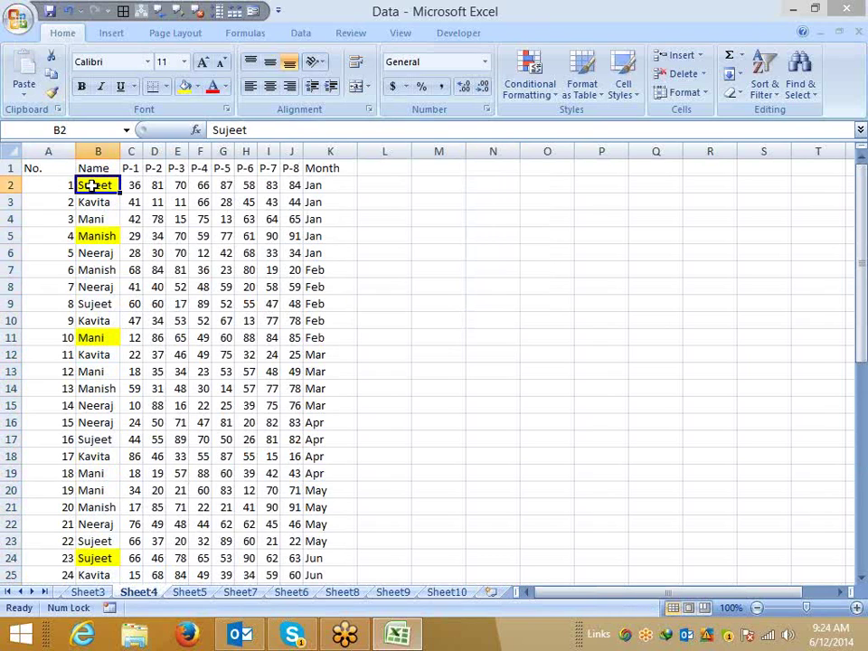
{"action": "left_click", "coordinate": [51, 92]}
{"action": "mouse_move", "coordinate": [91, 187]}
{"action": "left_mouse_down"}
{"action": "mouse_move", "coordinate": [228, 189]}
{"action": "mouse_move", "coordinate": [318, 305]}
{"action": "mouse_move", "coordinate": [336, 560]}
{"action": "left_mouse_up"}
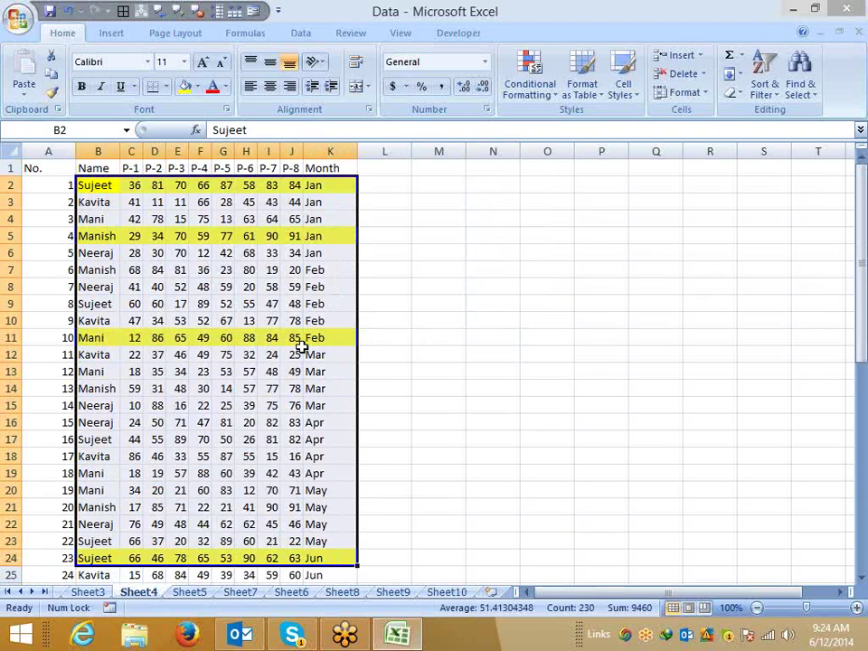
{"action": "left_click", "coordinate": [299, 353]}
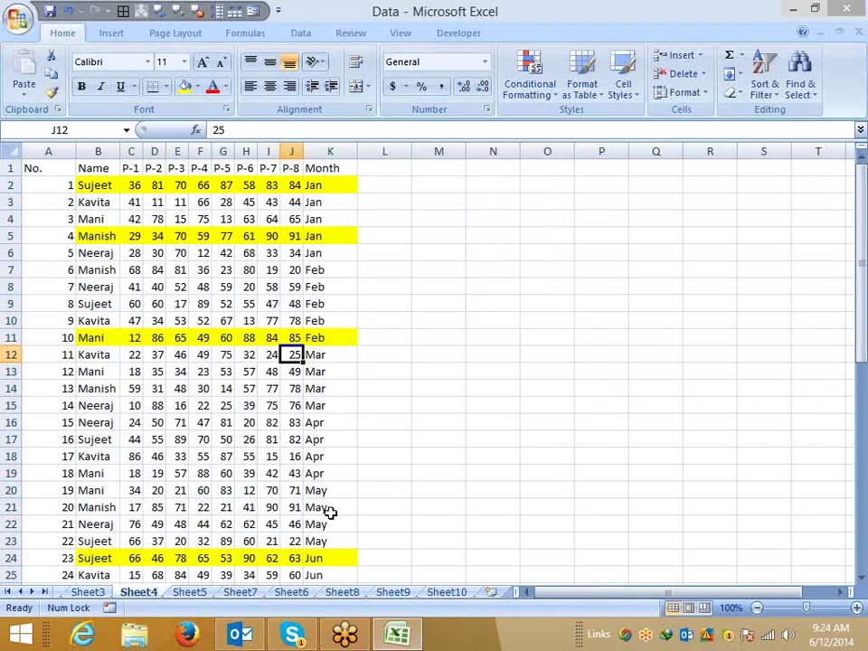
Briefly check Skype, return to Excel, then show the desktop.
{"action": "left_click", "coordinate": [291, 636]}
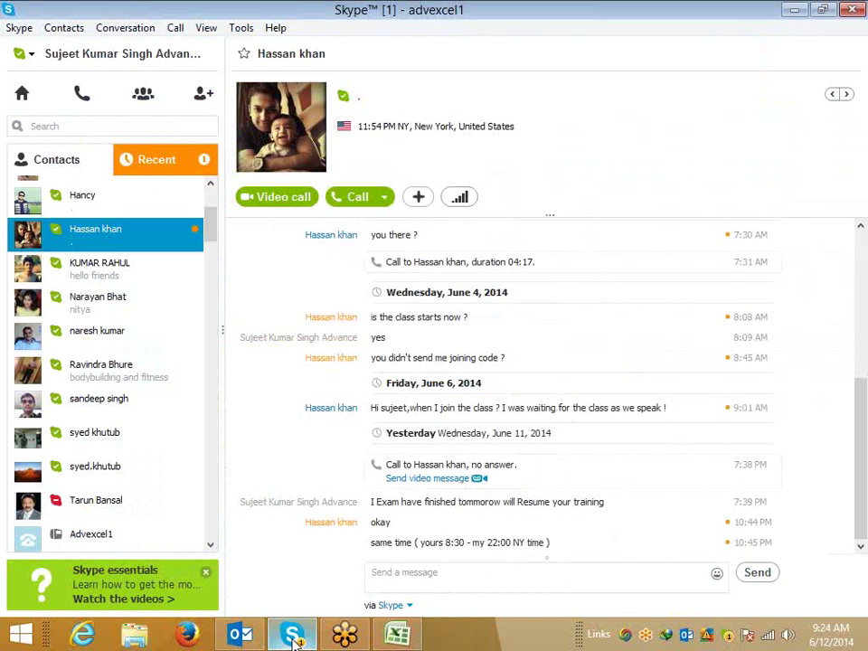
{"action": "left_click", "coordinate": [446, 572]}
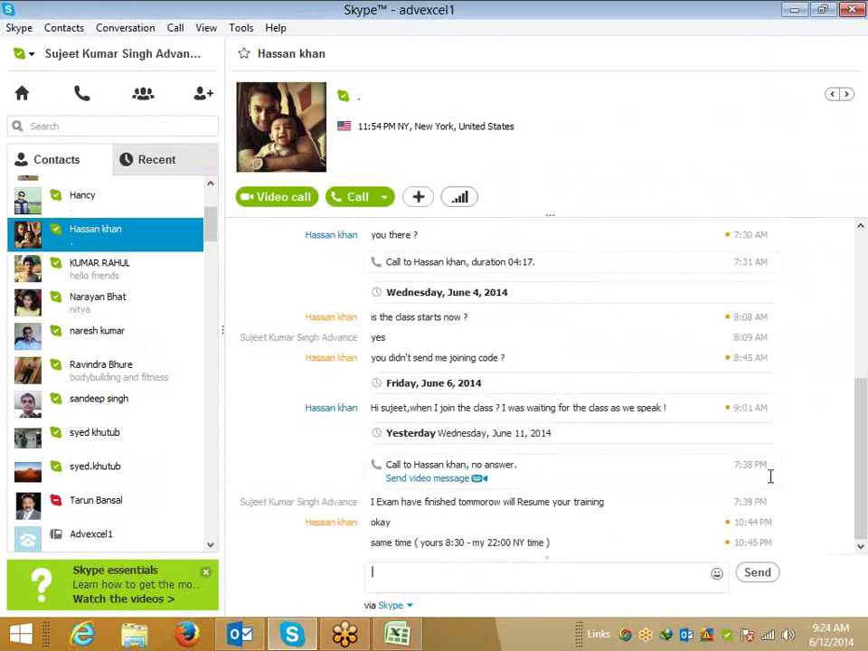
{"action": "key", "text": "alt+Tab"}
{"action": "left_click", "coordinate": [370, 405]}
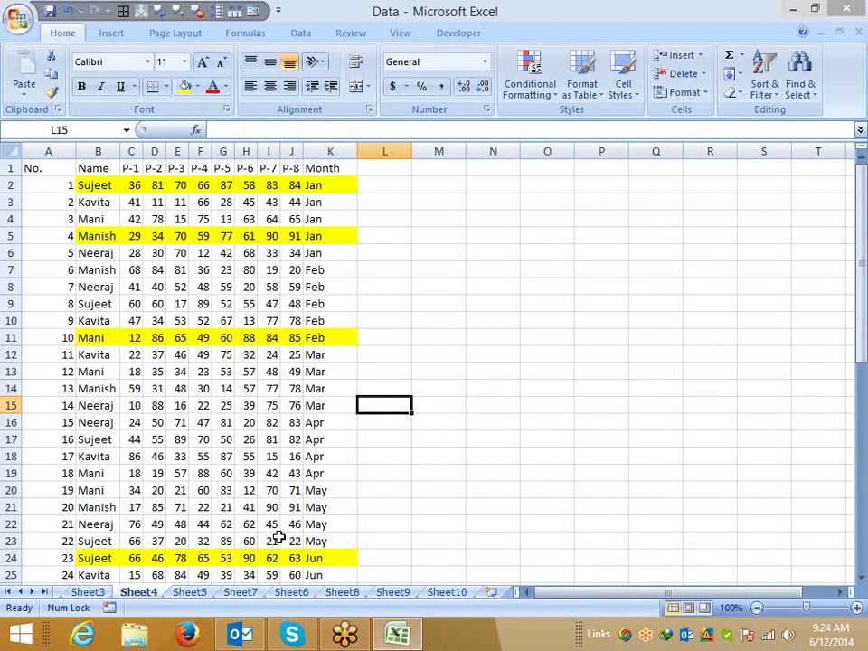
{"action": "key", "text": "super+d"}
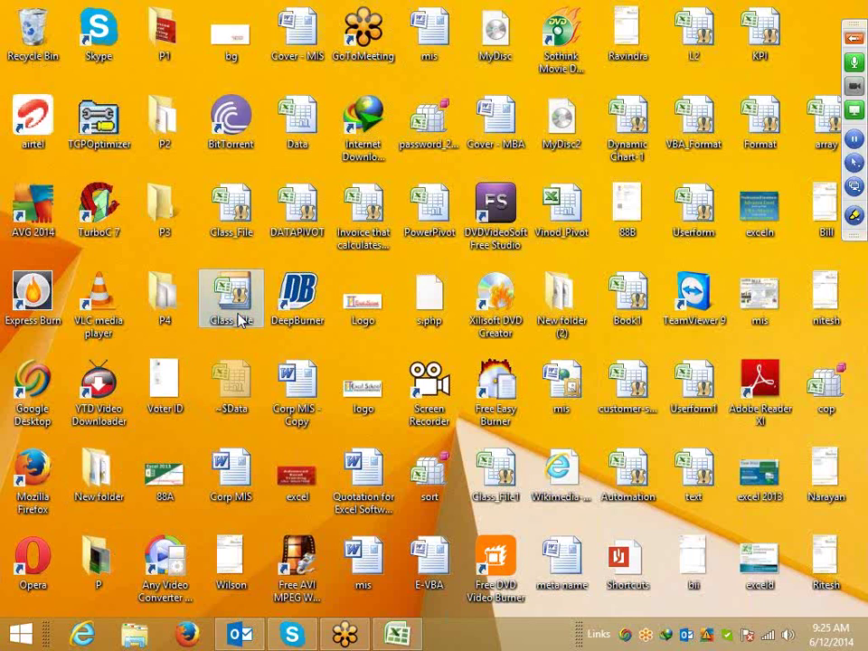
Open Class_File1 and delete its Workbook_SheetChange procedure in the Visual Basic editor.
{"action": "double_click", "coordinate": [239, 318]}
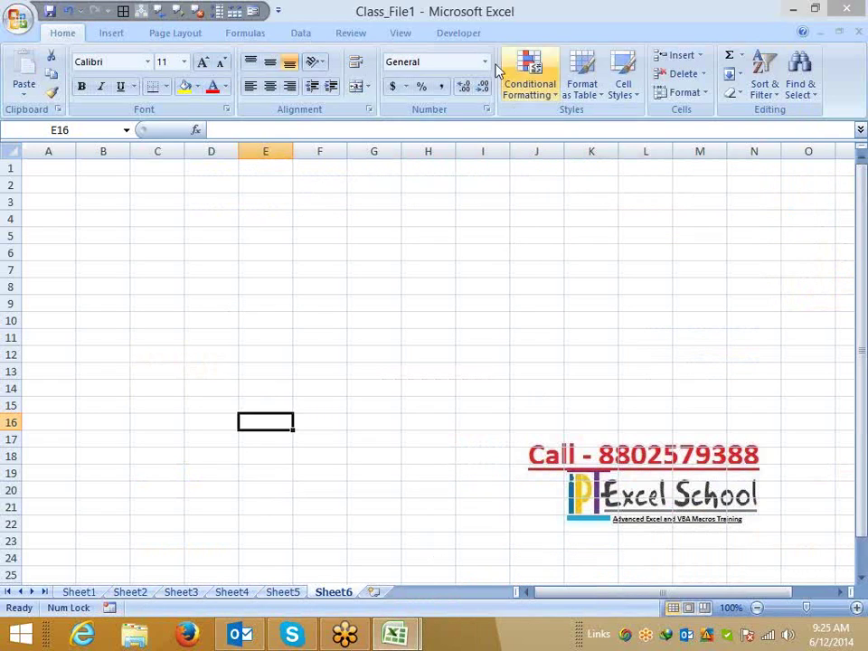
{"action": "left_click", "coordinate": [458, 32]}
{"action": "left_click", "coordinate": [23, 72]}
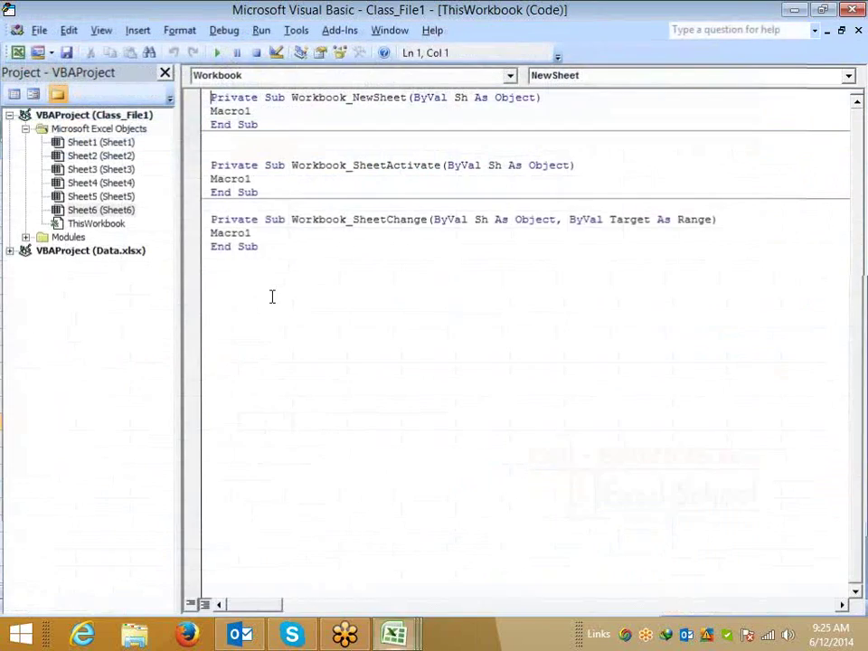
{"action": "left_click_drag", "start_coordinate": [271, 297], "coordinate": [199, 214]}
{"action": "key", "text": "Delete"}
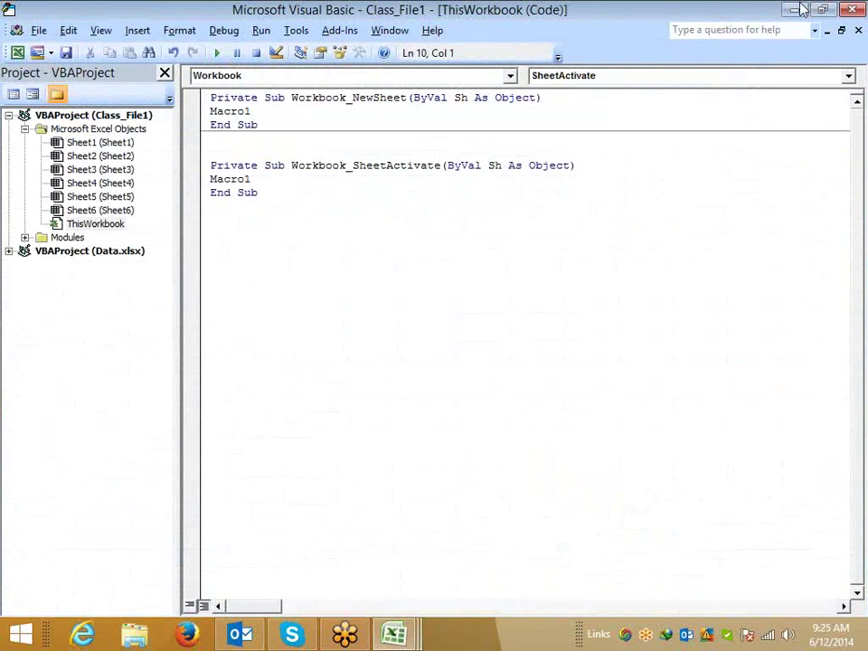
{"action": "key", "text": "alt+F11"}
{"action": "left_click", "coordinate": [307, 206]}
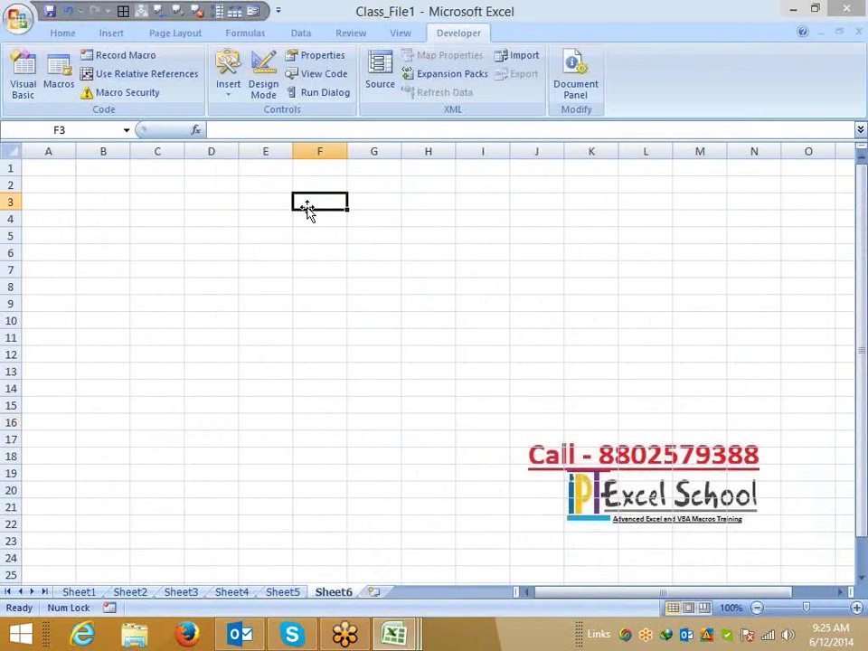
On Sheet1, enter Day in A4 and Sat in A5, then fill weekdays down column A.
{"action": "left_click", "coordinate": [91, 592]}
{"action": "left_click", "coordinate": [70, 171]}
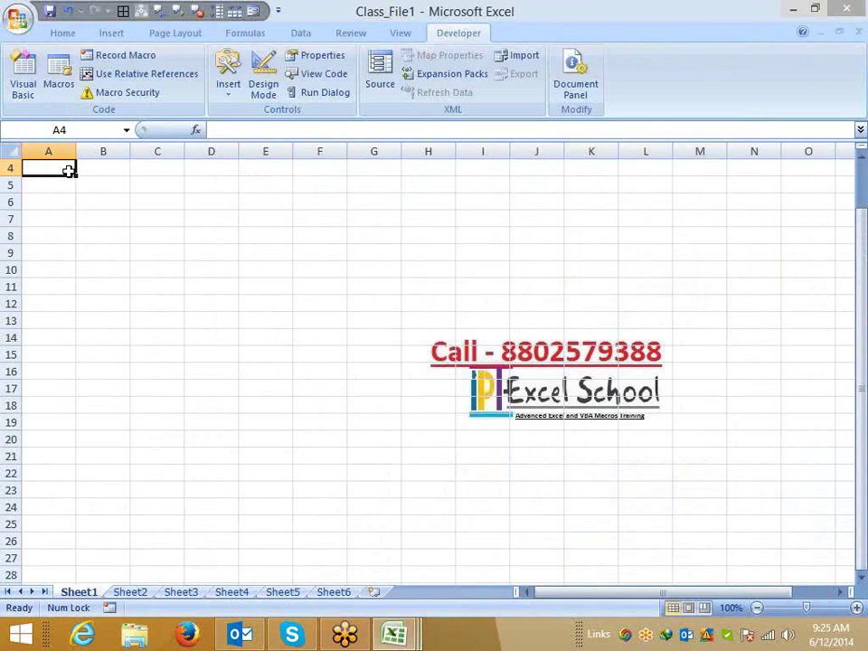
{"action": "type", "text": "Day"}
{"action": "key", "text": "Return"}
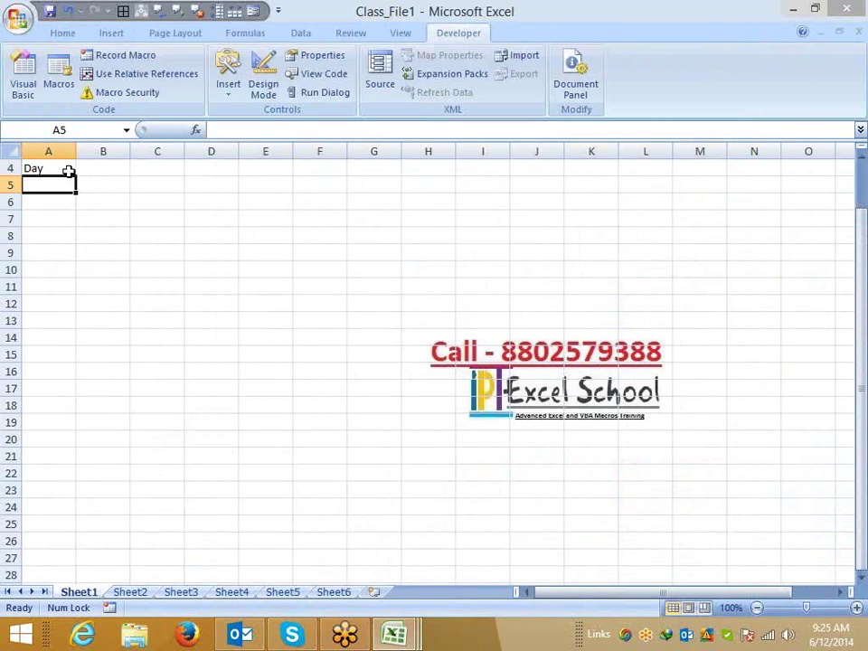
{"action": "type", "text": "SAt"}
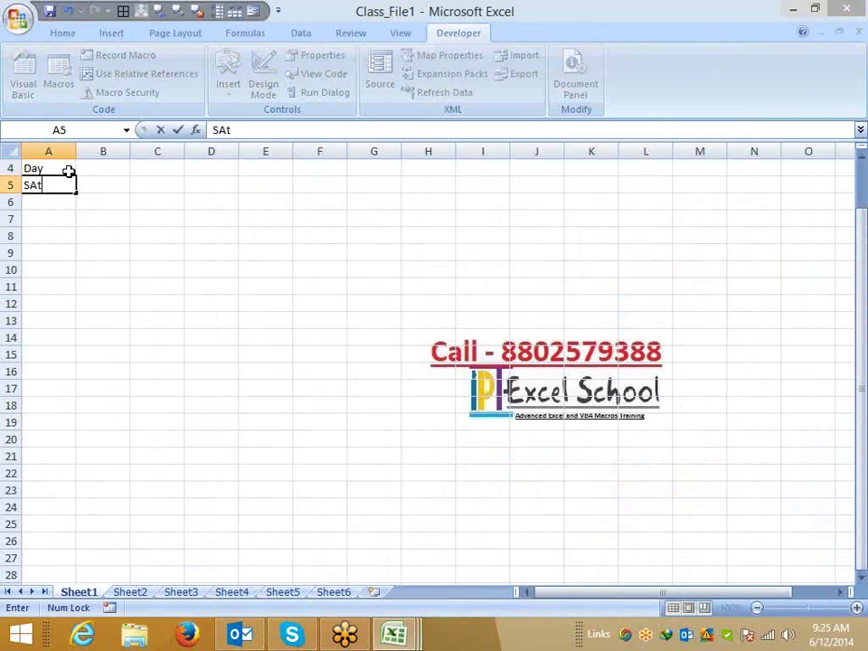
{"action": "key", "text": "Return"}
{"action": "key", "text": "Up"}
{"action": "left_click_drag", "start_coordinate": [77, 193], "coordinate": [77, 578]}
{"action": "key", "text": "ctrl+Home"}
Enter P-1 in B4 and fill the period headers across to P-6 in G4.
{"action": "key", "text": "Right"}
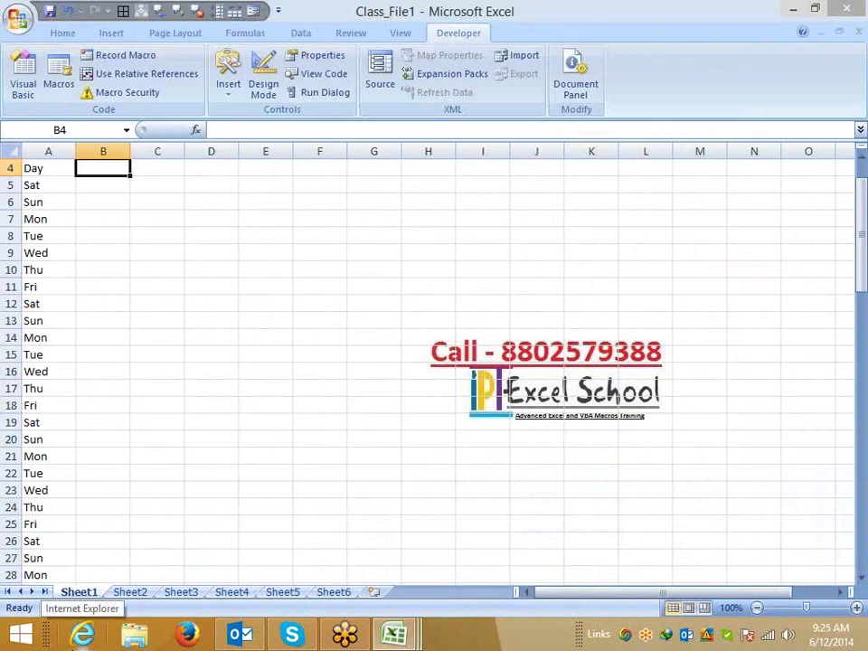
{"action": "type", "text": "P-1"}
{"action": "key", "text": "Return"}
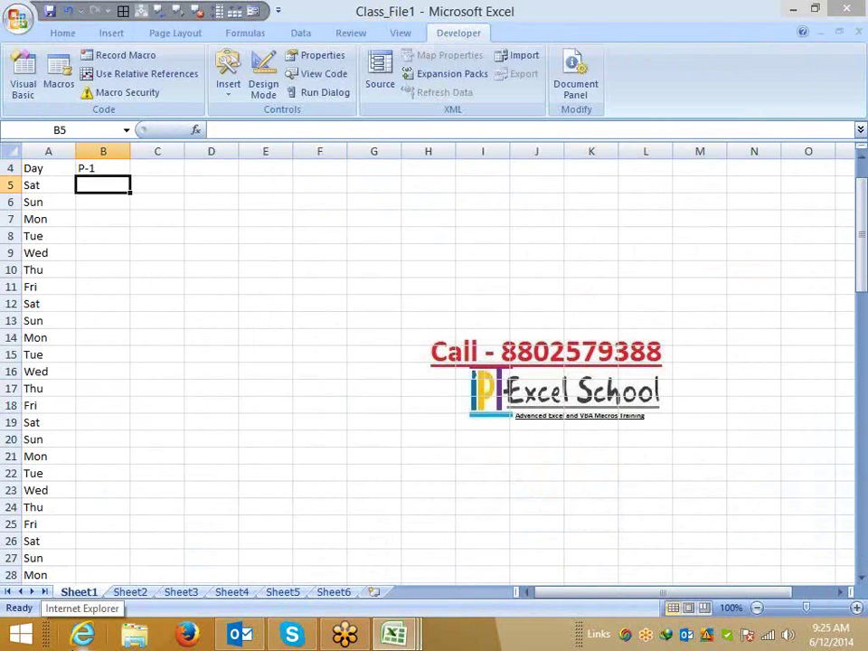
{"action": "left_click", "coordinate": [103, 168]}
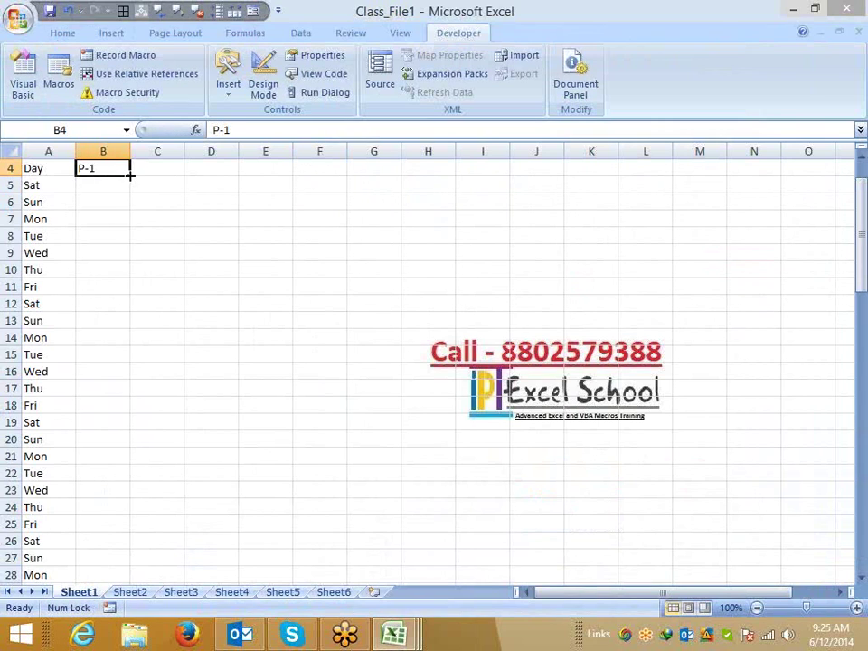
{"action": "left_click_drag", "start_coordinate": [129, 176], "coordinate": [398, 176]}
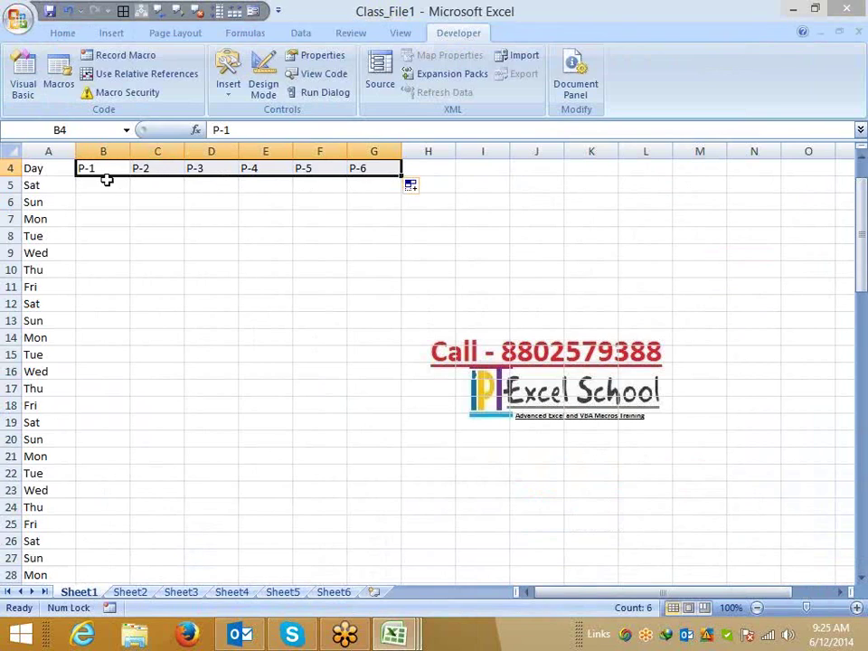
{"action": "left_click_drag", "start_coordinate": [106, 184], "coordinate": [390, 185]}
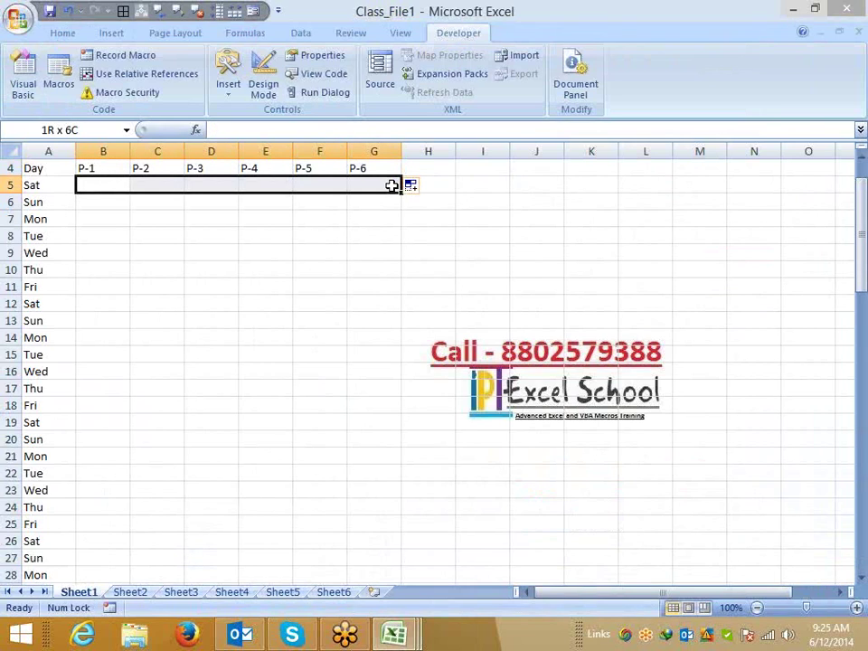
{"action": "left_click_drag", "start_coordinate": [391, 185], "coordinate": [390, 186]}
{"action": "left_click", "coordinate": [32, 185]}
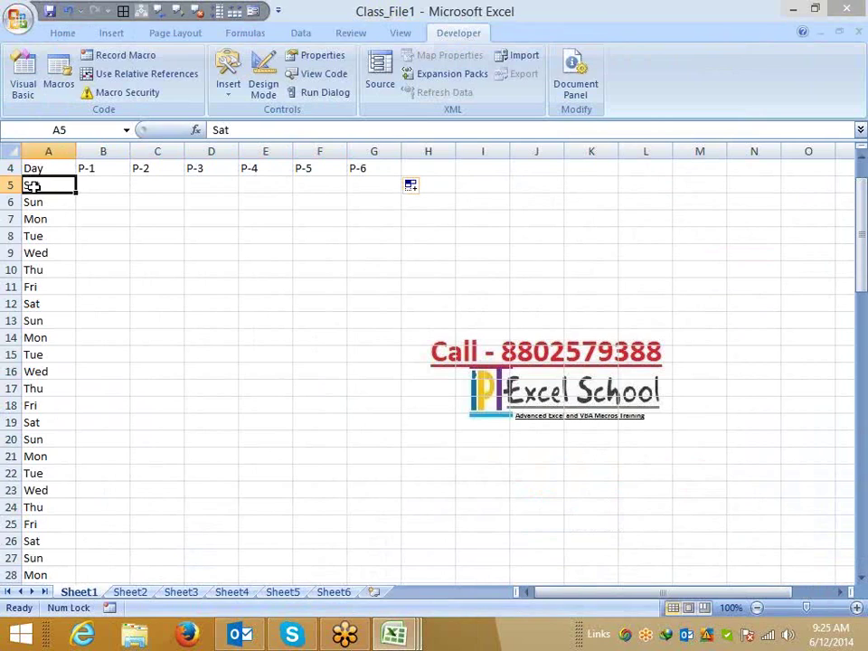
{"action": "left_click", "coordinate": [98, 185]}
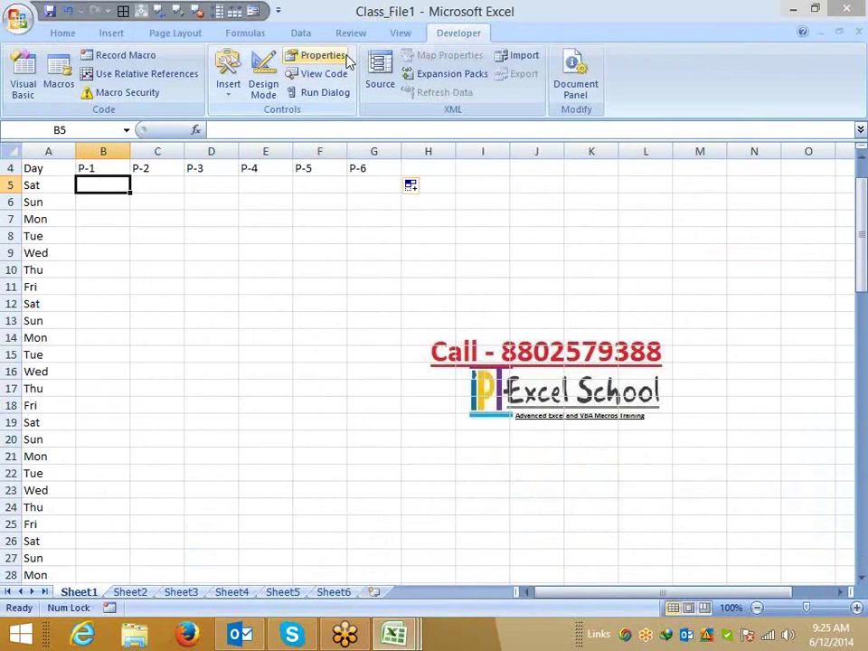
Start a new formula-based rule on B5 using =$A5="Sat".
{"action": "left_click", "coordinate": [291, 34]}
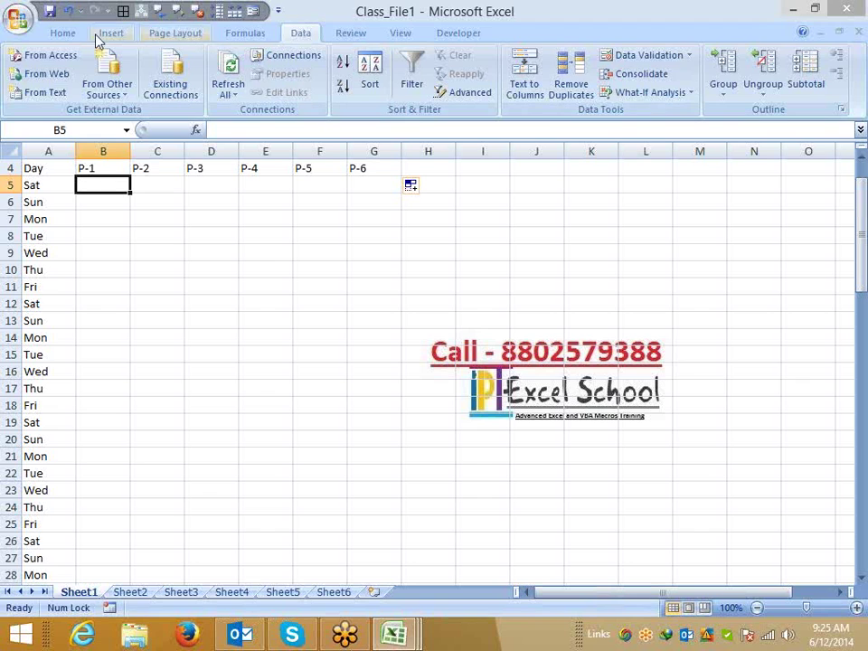
{"action": "left_click", "coordinate": [57, 34]}
{"action": "left_click", "coordinate": [533, 90]}
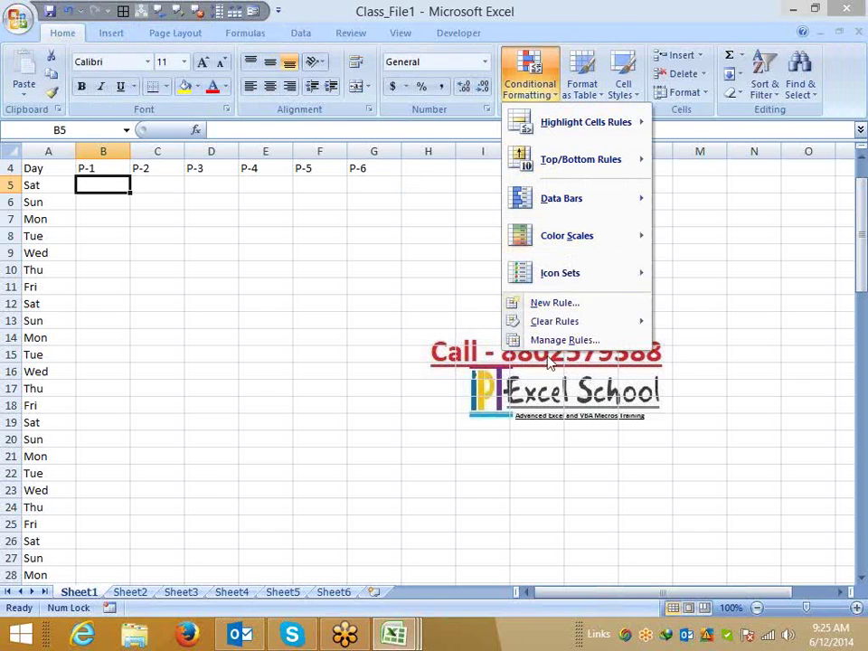
{"action": "left_click", "coordinate": [516, 302]}
{"action": "left_click", "coordinate": [407, 203]}
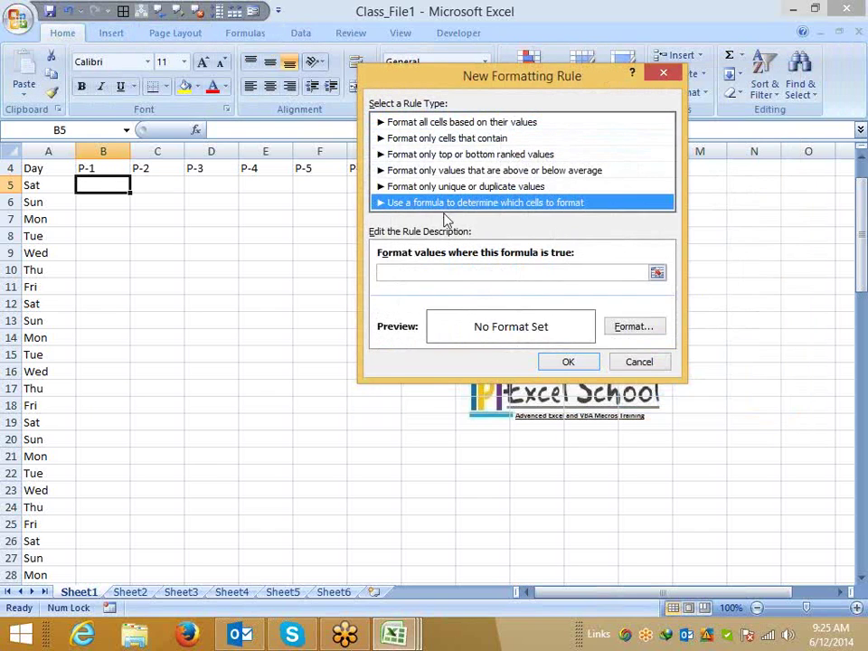
{"action": "left_click", "coordinate": [402, 275]}
{"action": "type", "text": "="}
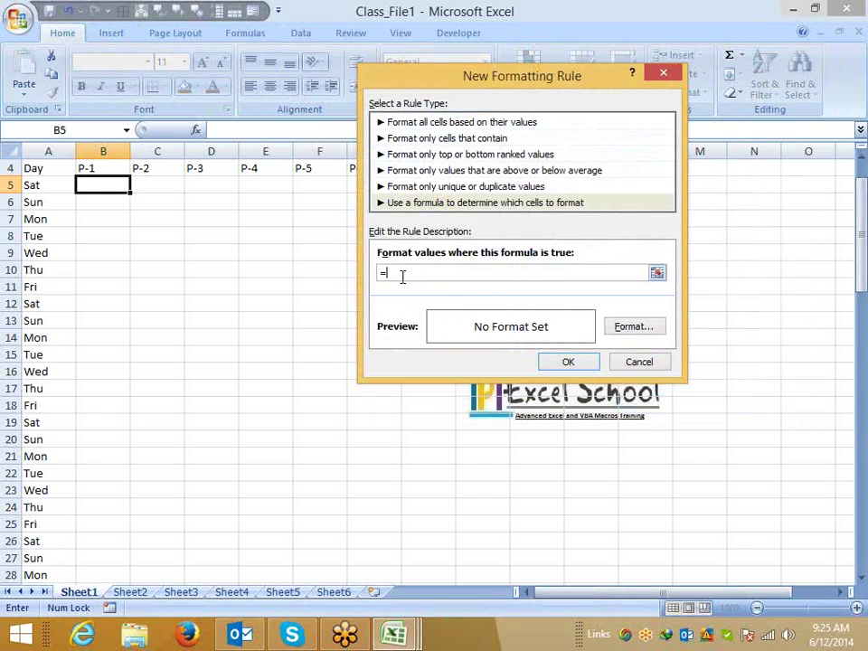
{"action": "left_click", "coordinate": [56, 186]}
{"action": "type", "text": "="}
{"action": "key", "text": "Delete"}
Give the Sat rule a green fill and paint it across B5:G21.
{"action": "left_click", "coordinate": [633, 328]}
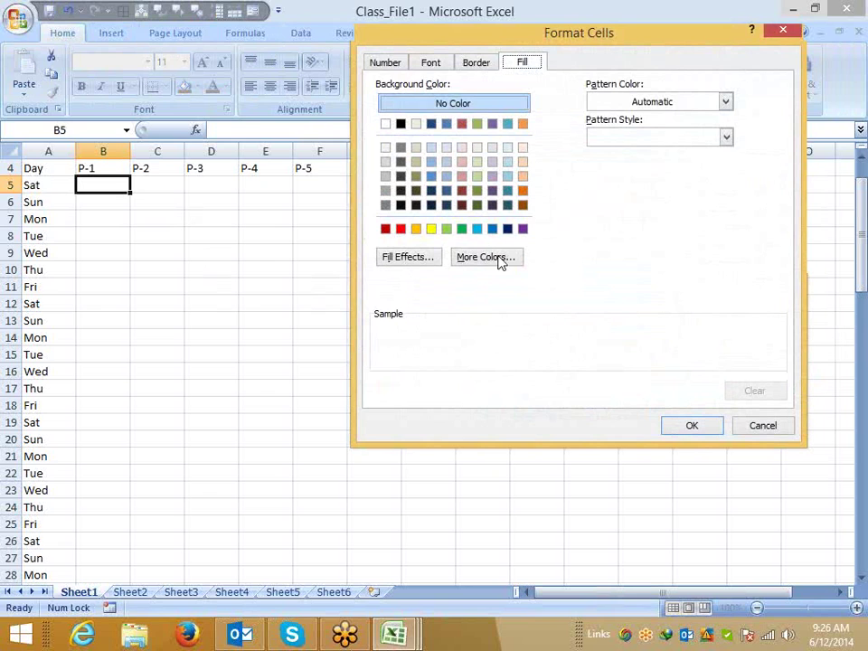
{"action": "left_click", "coordinate": [462, 229]}
{"action": "left_click", "coordinate": [690, 427]}
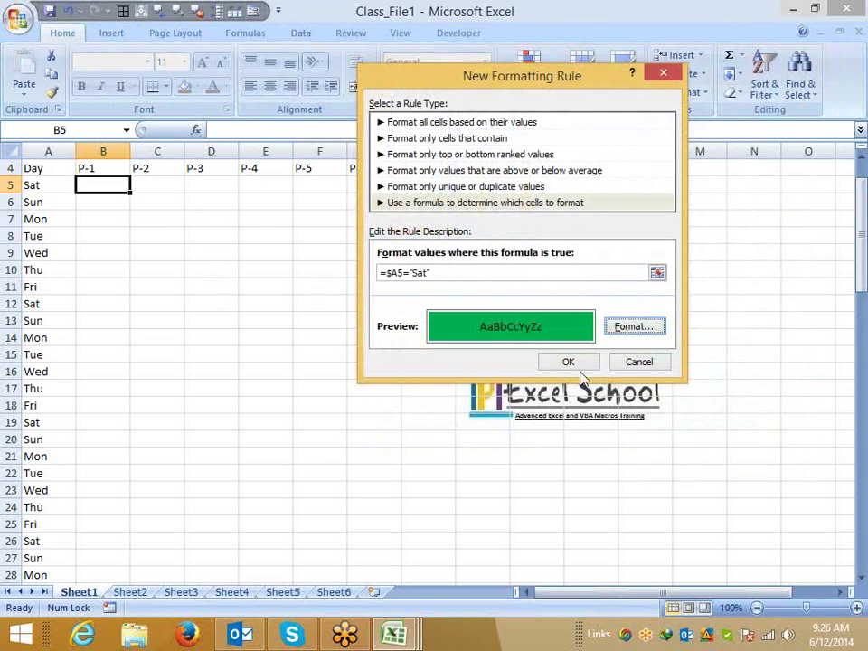
{"action": "left_click", "coordinate": [570, 361]}
{"action": "left_click", "coordinate": [52, 92]}
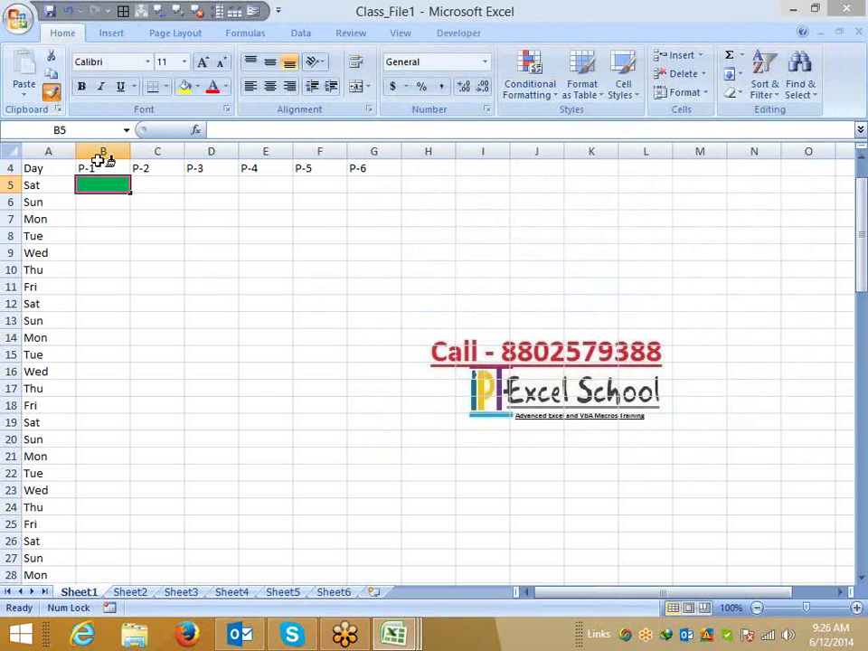
{"action": "mouse_move", "coordinate": [120, 184]}
{"action": "left_mouse_down"}
{"action": "mouse_move", "coordinate": [361, 494]}
{"action": "mouse_move", "coordinate": [370, 591]}
{"action": "mouse_move", "coordinate": [356, 603]}
{"action": "left_mouse_up"}
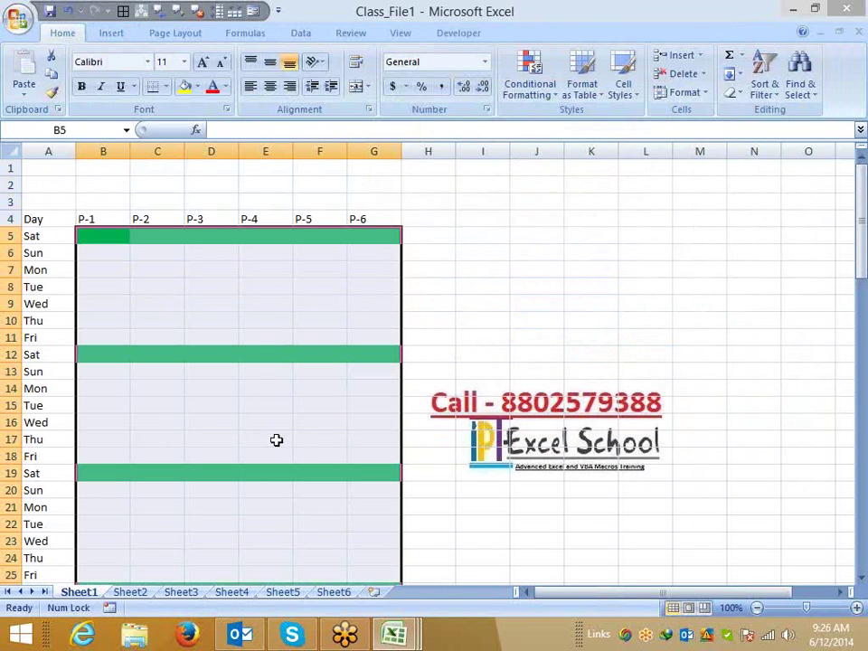
Start a new formula-based rule on B5 using =$A5="Sun".
{"action": "left_click", "coordinate": [242, 324]}
{"action": "left_click", "coordinate": [86, 222]}
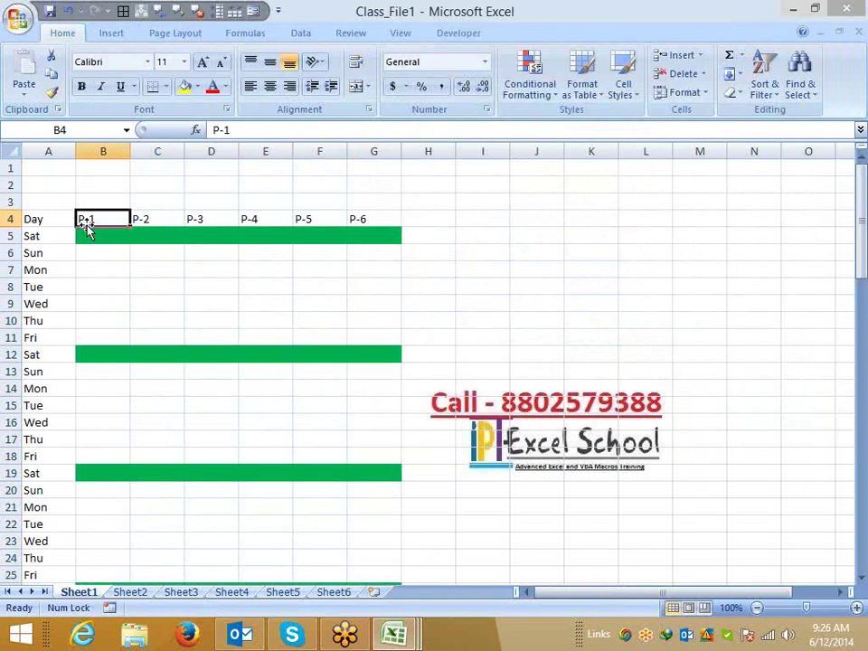
{"action": "left_click", "coordinate": [93, 233]}
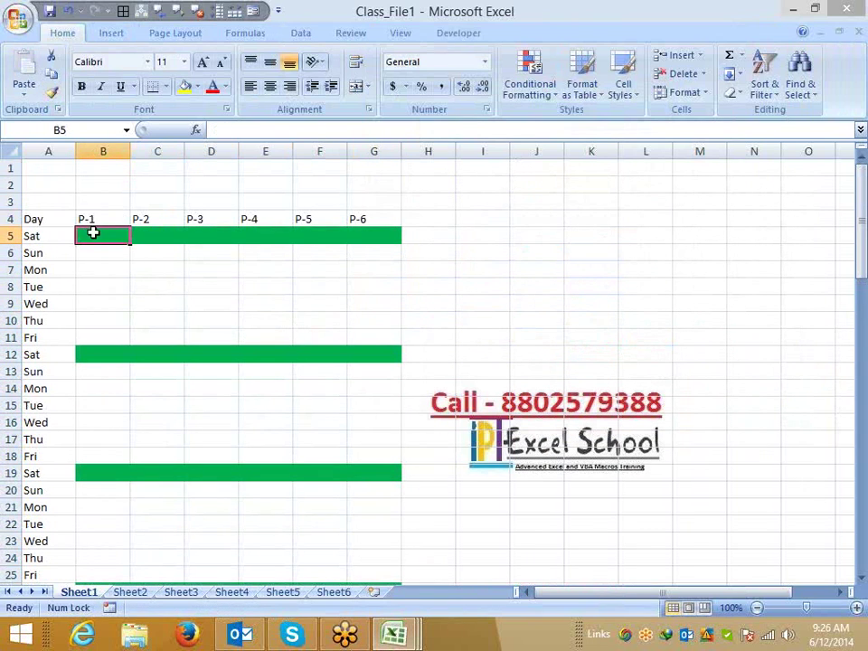
{"action": "left_click", "coordinate": [529, 83]}
{"action": "left_click", "coordinate": [553, 304]}
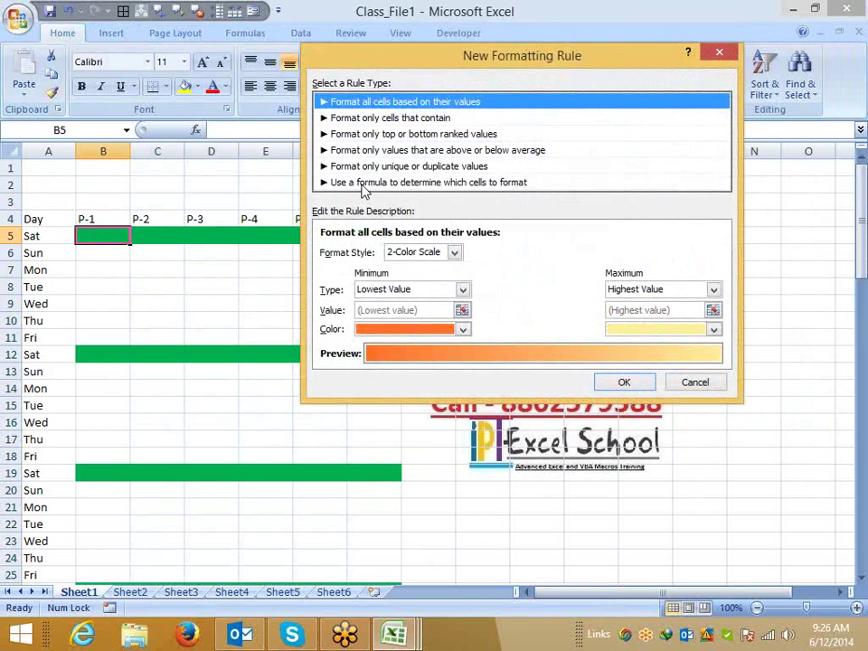
{"action": "left_click", "coordinate": [371, 181]}
{"action": "left_click", "coordinate": [374, 252]}
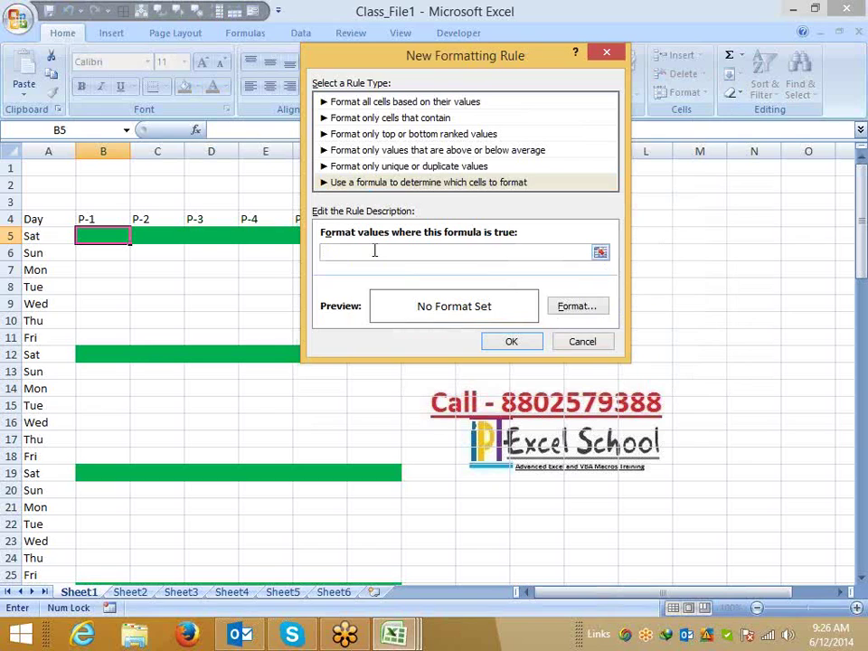
{"action": "type", "text": "="}
{"action": "left_click", "coordinate": [43, 235]}
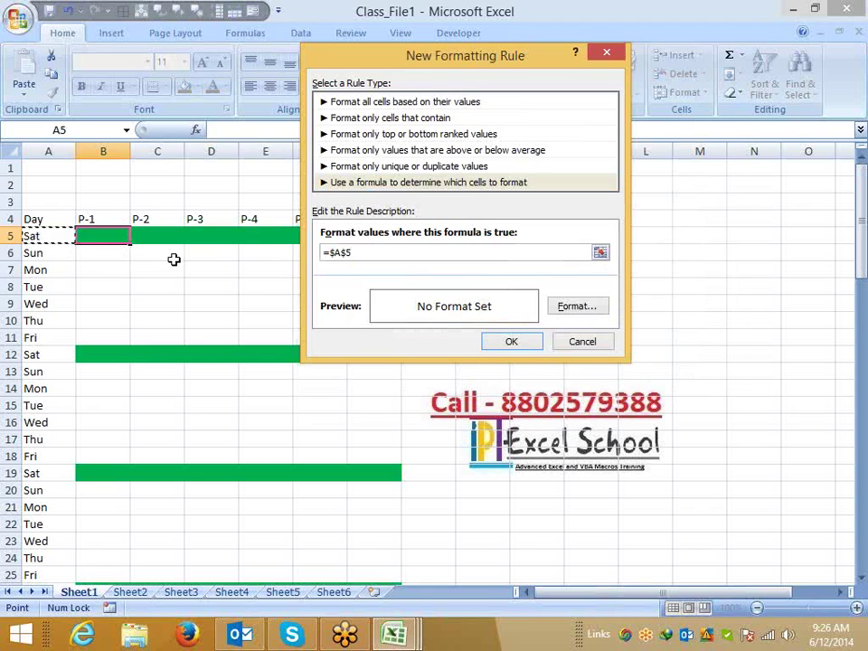
{"action": "left_click", "coordinate": [355, 252]}
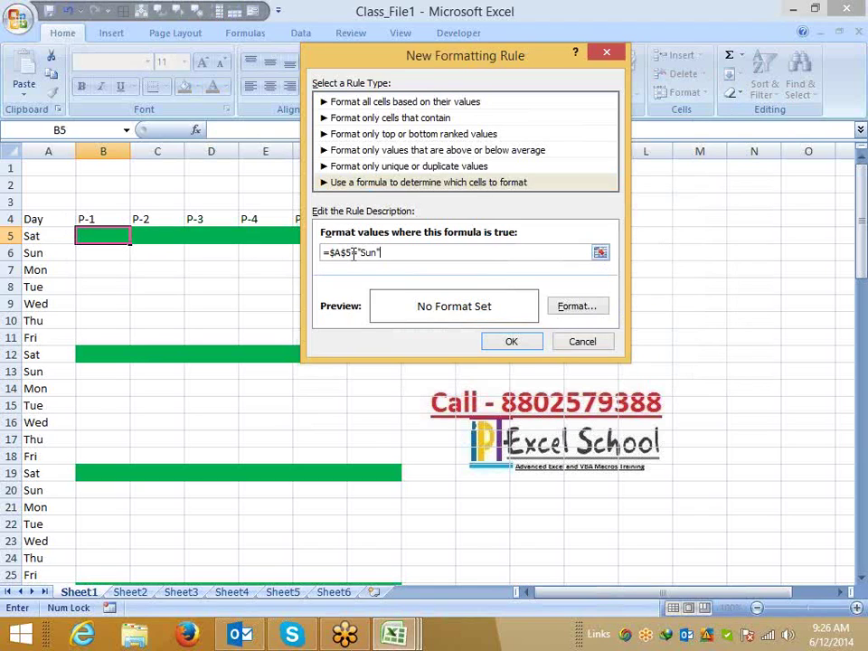
{"action": "key", "text": "BackSpace"}
Give the Sun rule a light blue fill and paint it across B5:G25.
{"action": "left_click", "coordinate": [575, 307]}
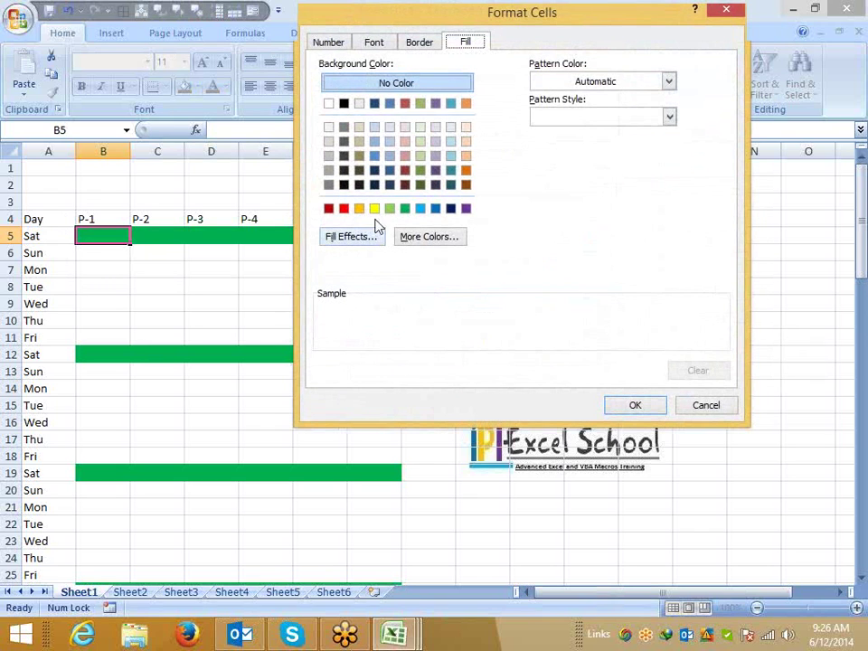
{"action": "left_click", "coordinate": [418, 210]}
{"action": "left_click", "coordinate": [617, 405]}
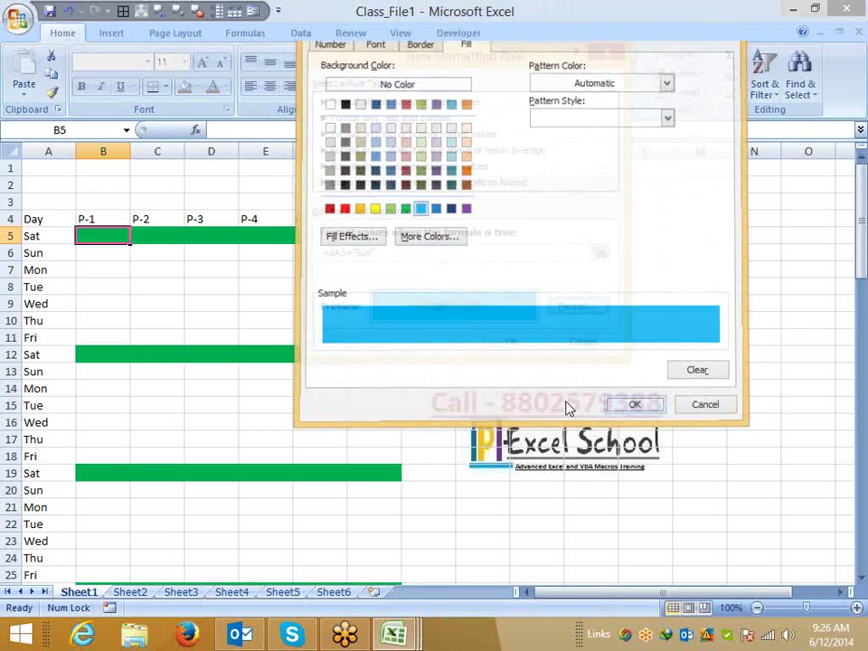
{"action": "left_click", "coordinate": [521, 340]}
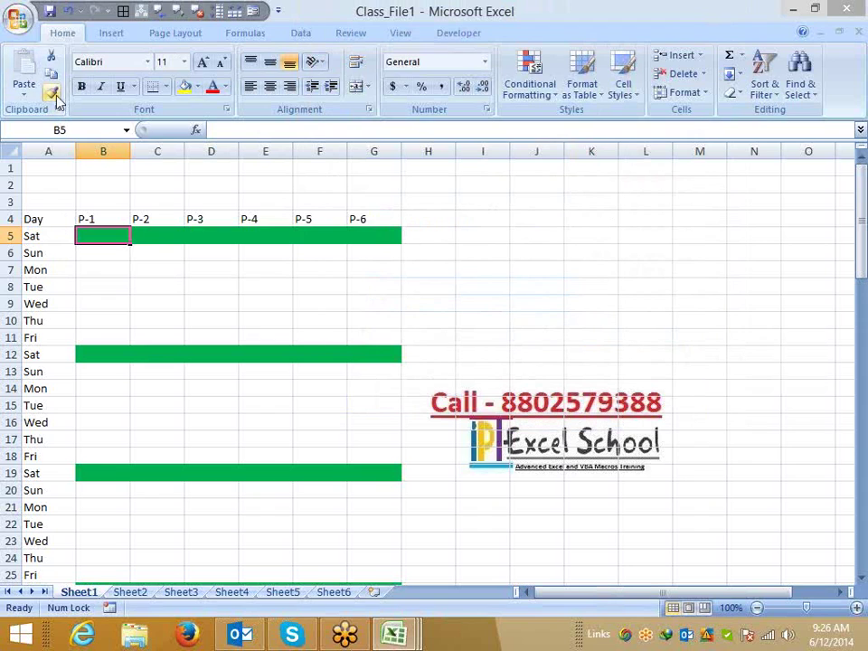
{"action": "left_click", "coordinate": [52, 91]}
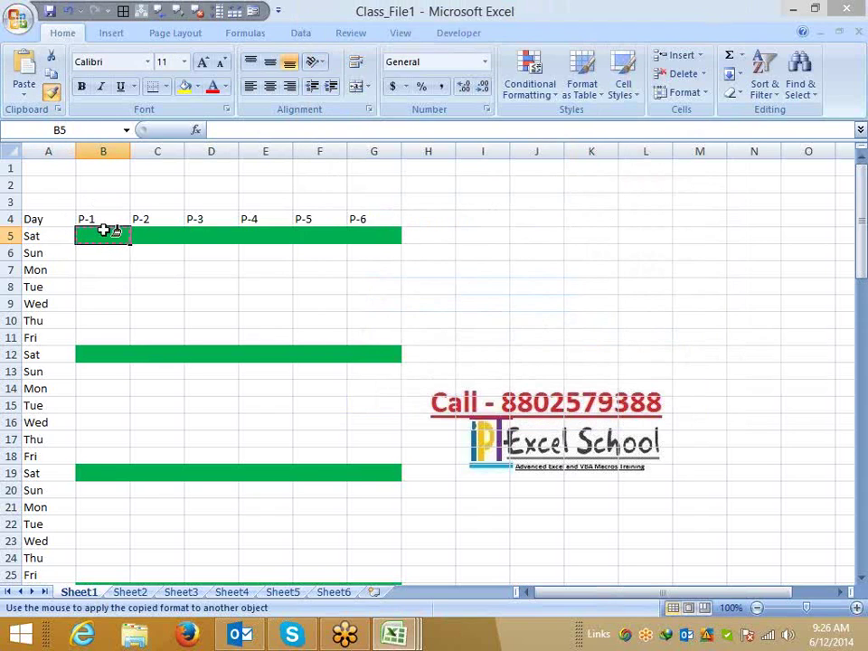
{"action": "mouse_move", "coordinate": [107, 231]}
{"action": "left_mouse_down"}
{"action": "mouse_move", "coordinate": [372, 572]}
{"action": "mouse_move", "coordinate": [376, 608]}
{"action": "left_mouse_up"}
{"action": "left_click", "coordinate": [280, 438]}
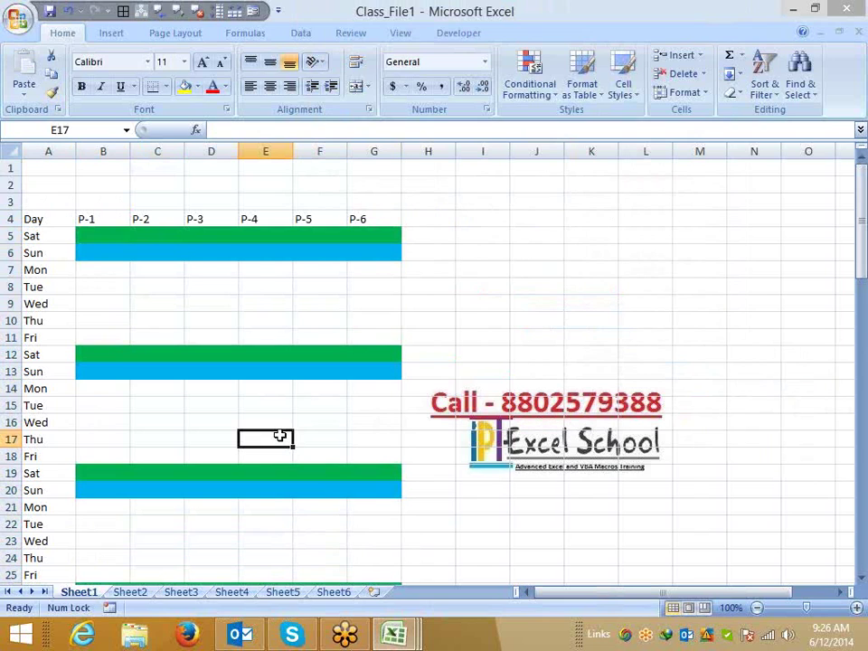
{"action": "left_click", "coordinate": [100, 234]}
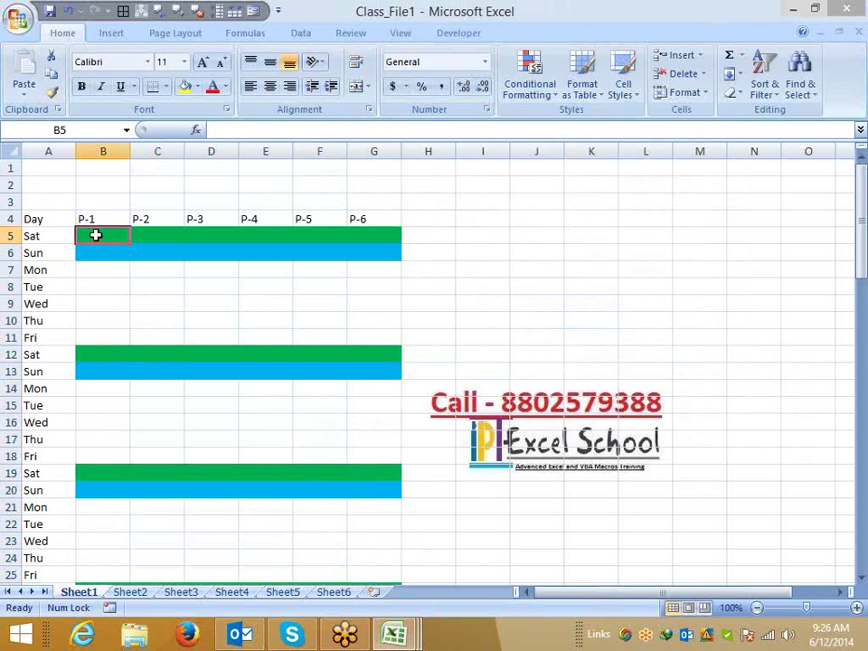
Review the Sat and Sun rules in the Rules Manager, close it unchanged, and go to Sheet2.
{"action": "left_click", "coordinate": [543, 77]}
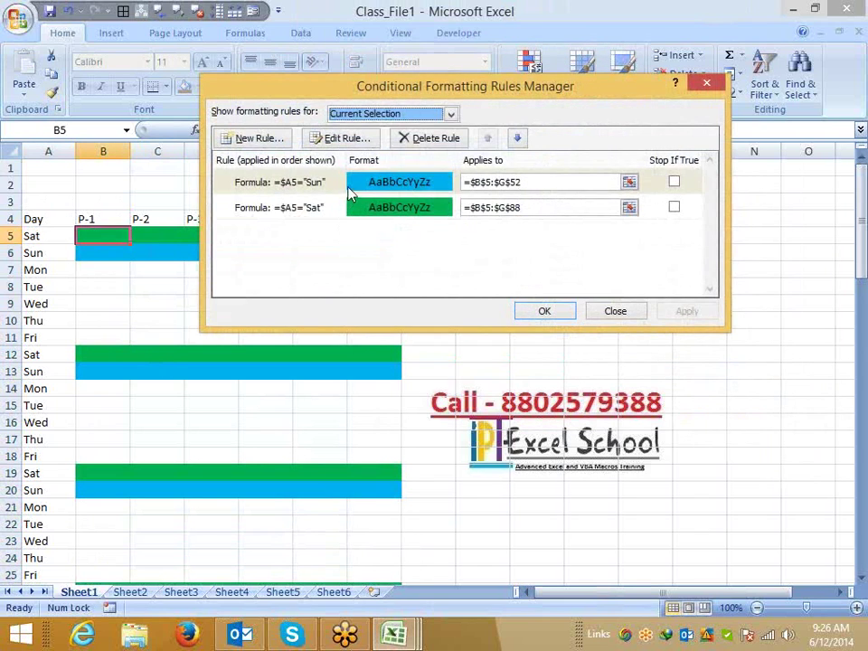
{"action": "left_click", "coordinate": [351, 207]}
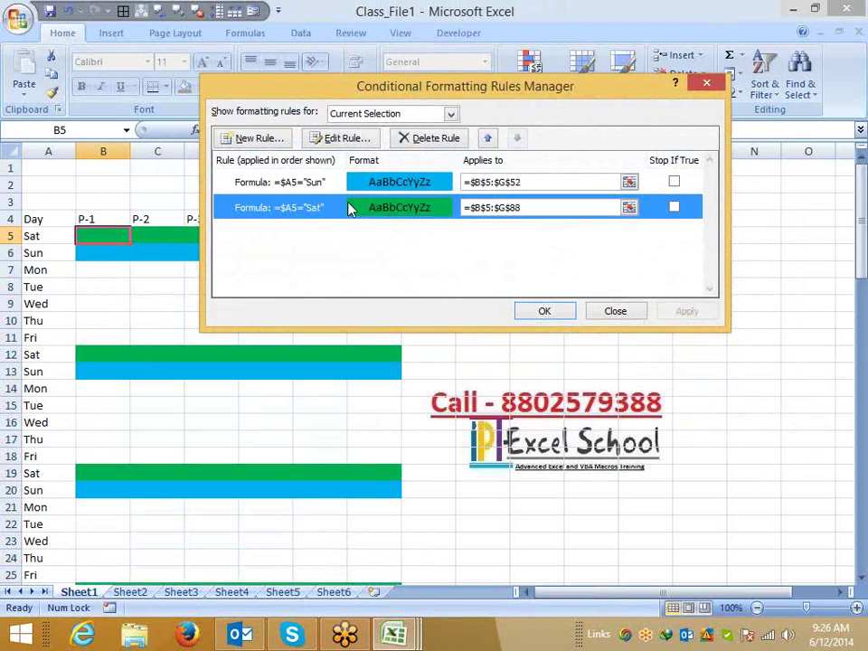
{"action": "left_click", "coordinate": [620, 312]}
{"action": "left_click", "coordinate": [134, 593]}
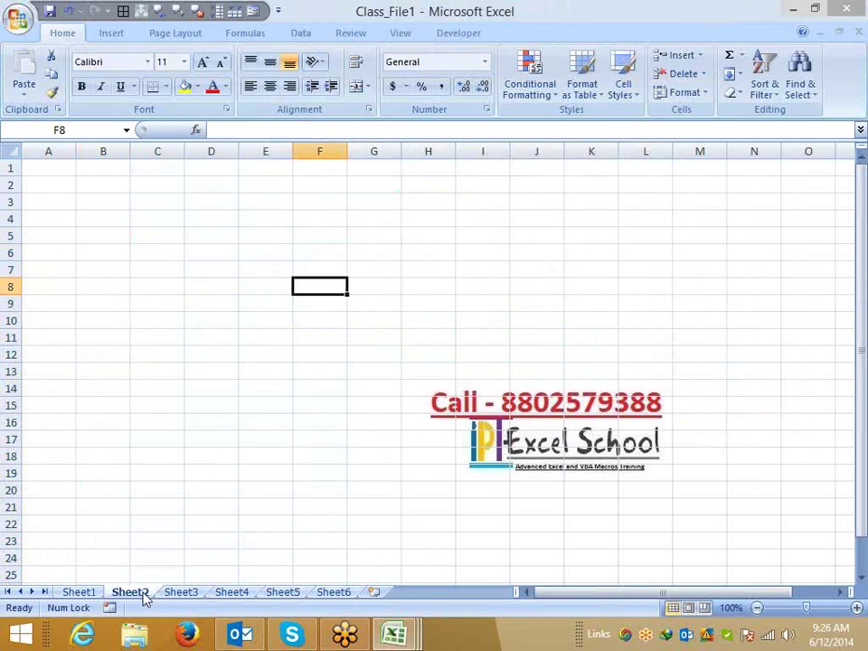
Enter the headers Name in A2 and DOJ in B2 on Sheet2.
{"action": "left_click", "coordinate": [52, 172]}
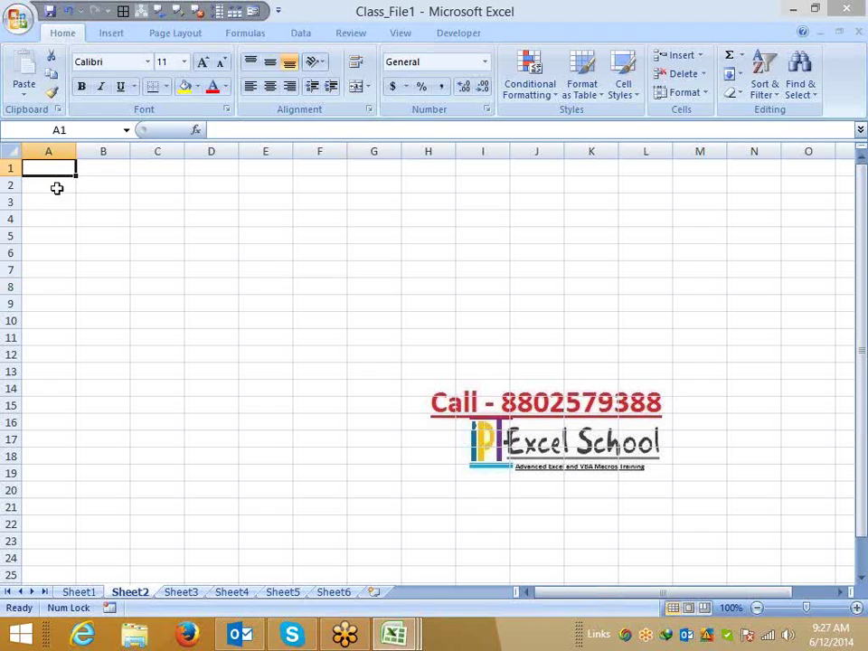
{"action": "left_click", "coordinate": [56, 187]}
{"action": "type", "text": "Name"}
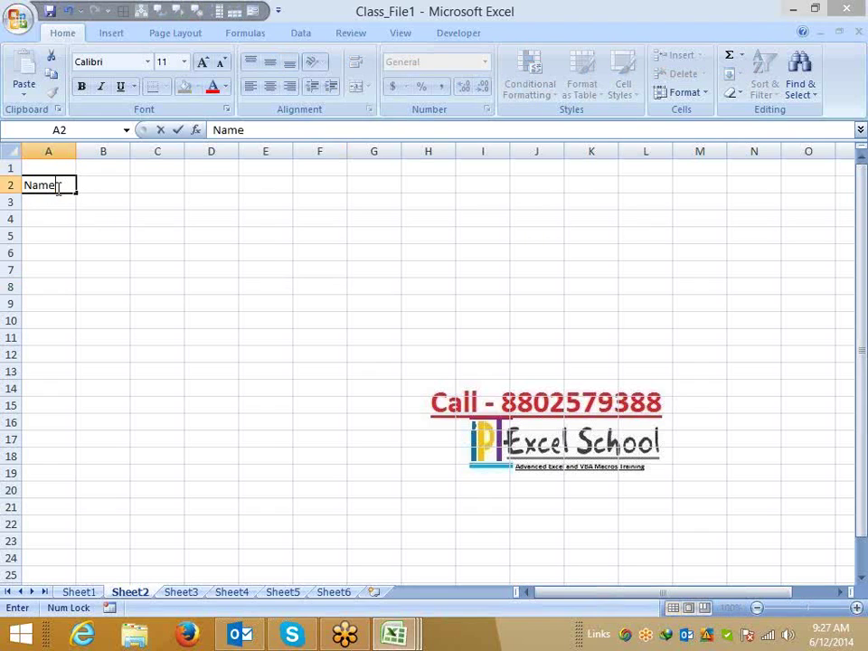
{"action": "key", "text": "Tab"}
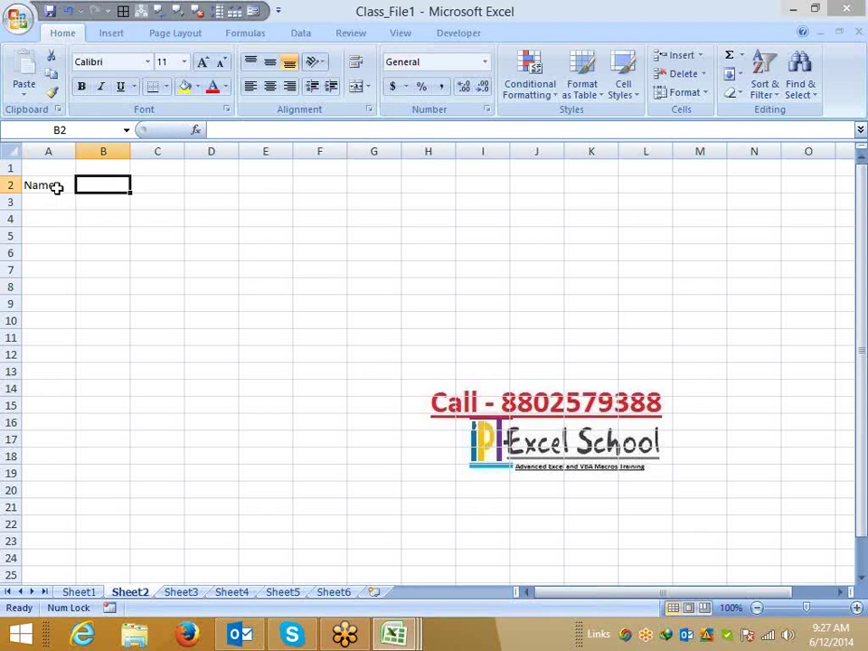
{"action": "type", "text": "DOJ"}
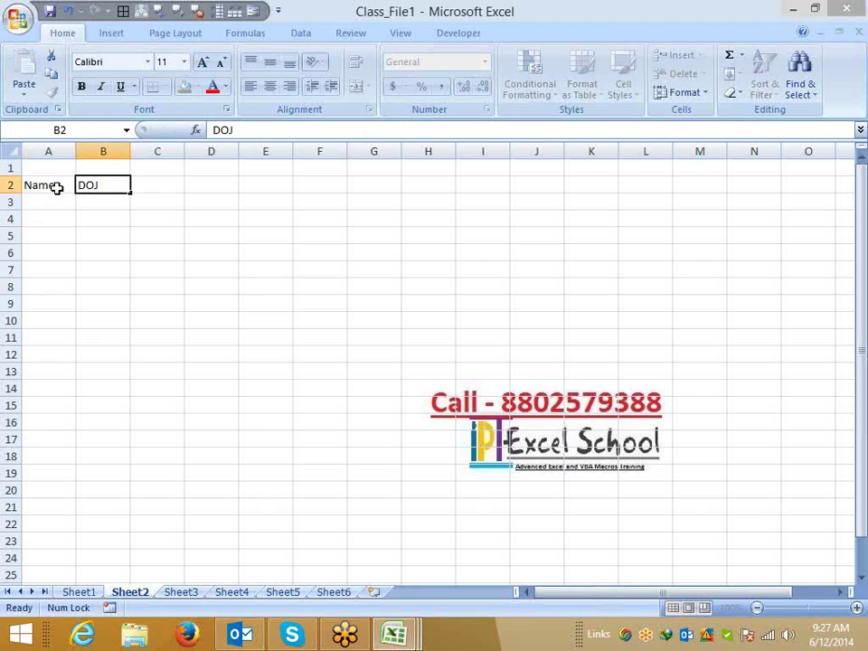
{"action": "key", "text": "Tab"}
Enter 1-Jun as the first date in C2, correcting the month from 1 to 6.
{"action": "type", "text": "1/1"}
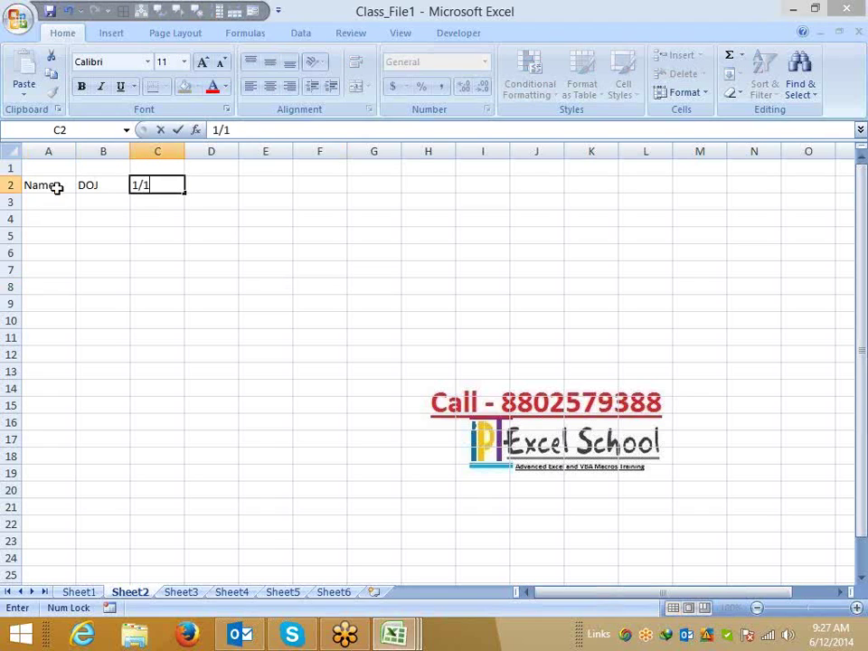
{"action": "key", "text": "Return"}
{"action": "key", "text": "Up"}
{"action": "key", "text": "Right"}
{"action": "key", "text": "Right"}
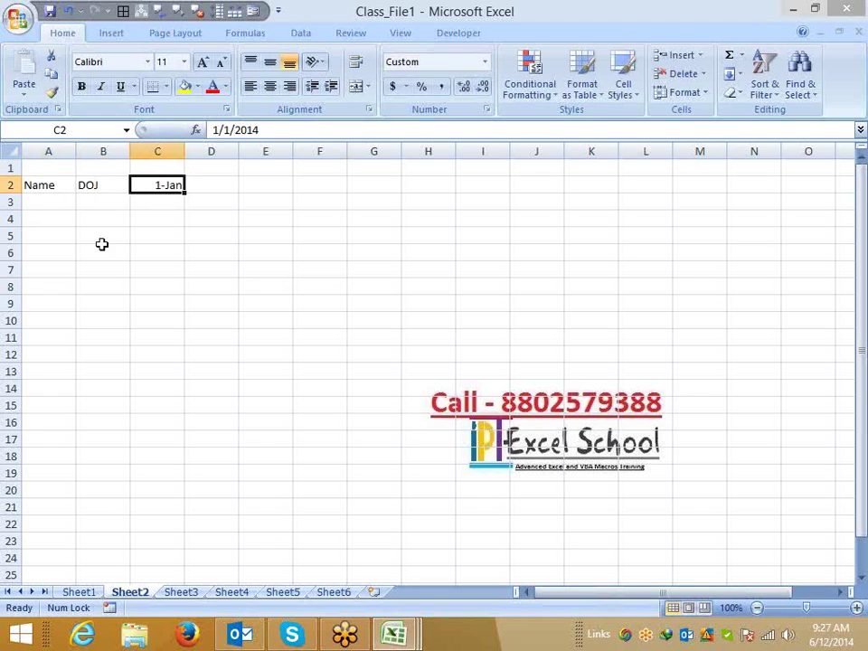
{"action": "left_click", "coordinate": [214, 129]}
{"action": "key", "text": "Delete"}
{"action": "type", "text": "6/1/2014"}
{"action": "key", "text": "Return"}
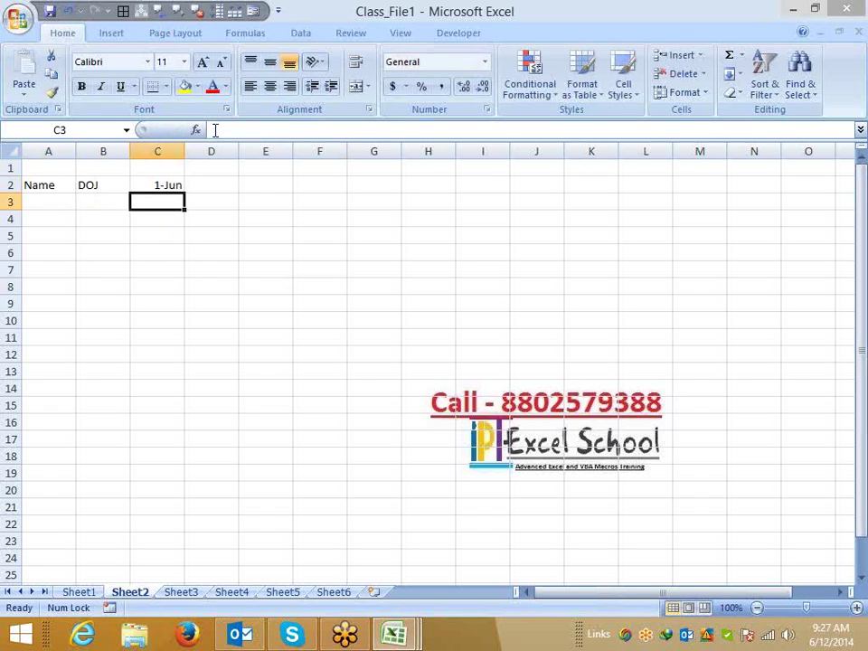
{"action": "key", "text": "Up"}
Fill the dates across row 2 through 30-Jun and clear the extra July dates.
{"action": "left_click_drag", "start_coordinate": [187, 193], "coordinate": [789, 201]}
{"action": "key", "text": "ctrl+Right"}
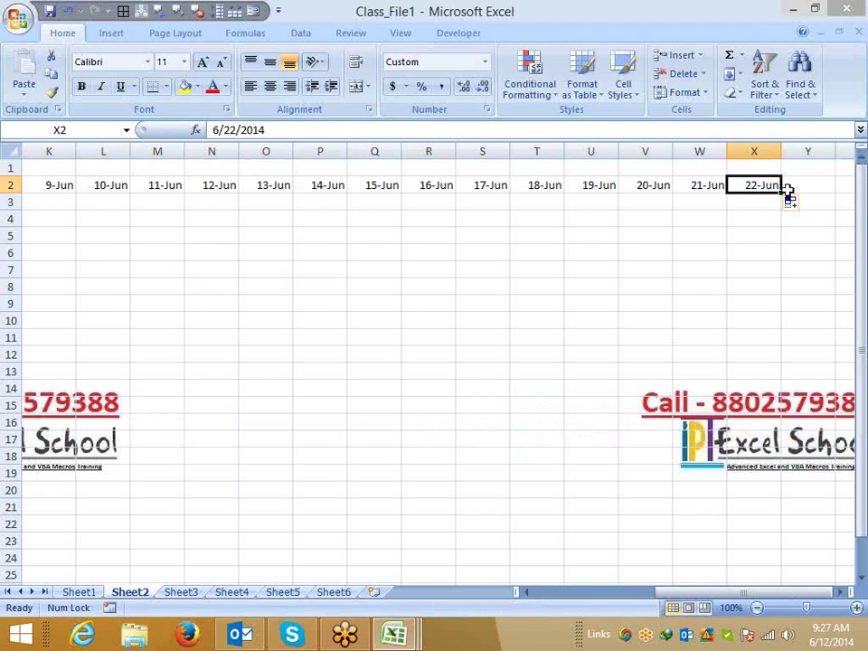
{"action": "mouse_move", "coordinate": [782, 192]}
{"action": "left_mouse_down"}
{"action": "mouse_move", "coordinate": [812, 192]}
{"action": "mouse_move", "coordinate": [779, 192]}
{"action": "left_mouse_up"}
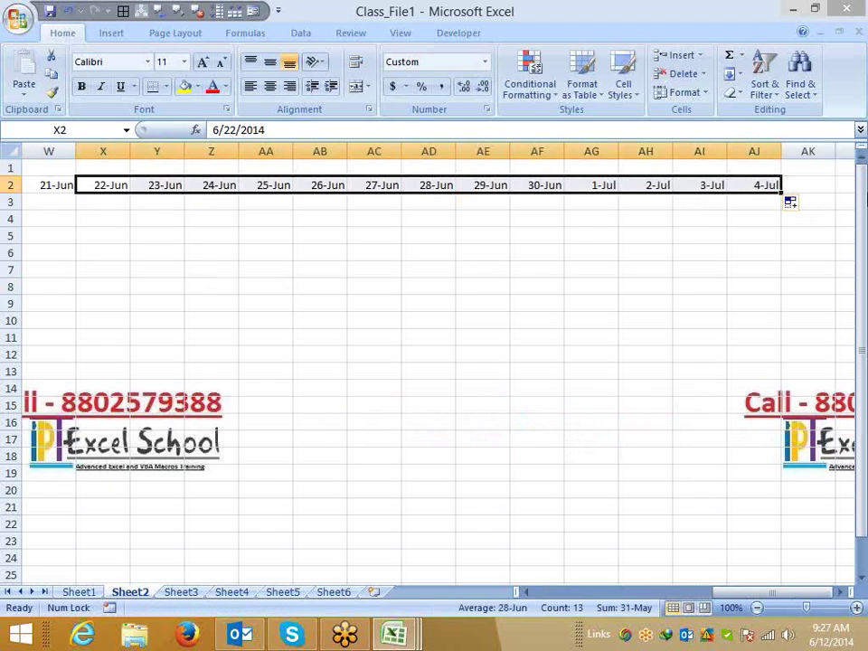
{"action": "key", "text": "ctrl+Right"}
{"action": "key", "text": "shift+Left"}
{"action": "key", "text": "shift+Left"}
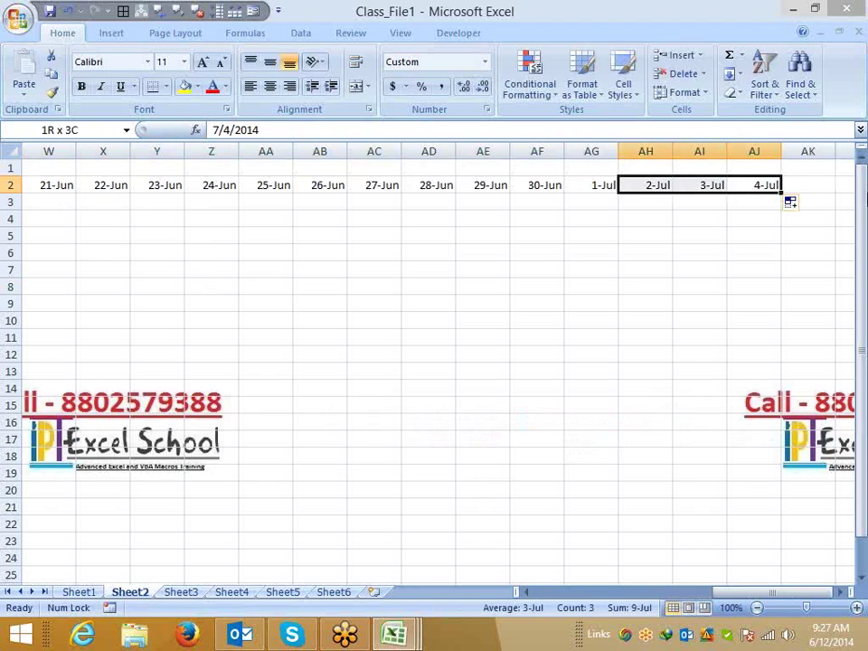
{"action": "key", "text": "shift+Left"}
{"action": "key", "text": "Delete"}
{"action": "key", "text": "Left"}
{"action": "key", "text": "Home"}
{"action": "key", "text": "Right"}
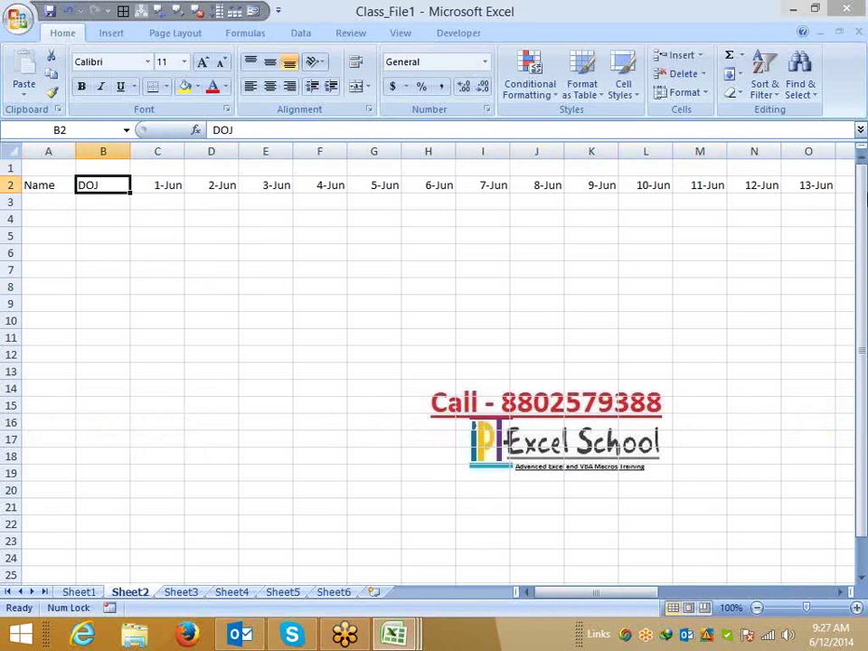
{"action": "key", "text": "Up"}
{"action": "key", "text": "Right"}
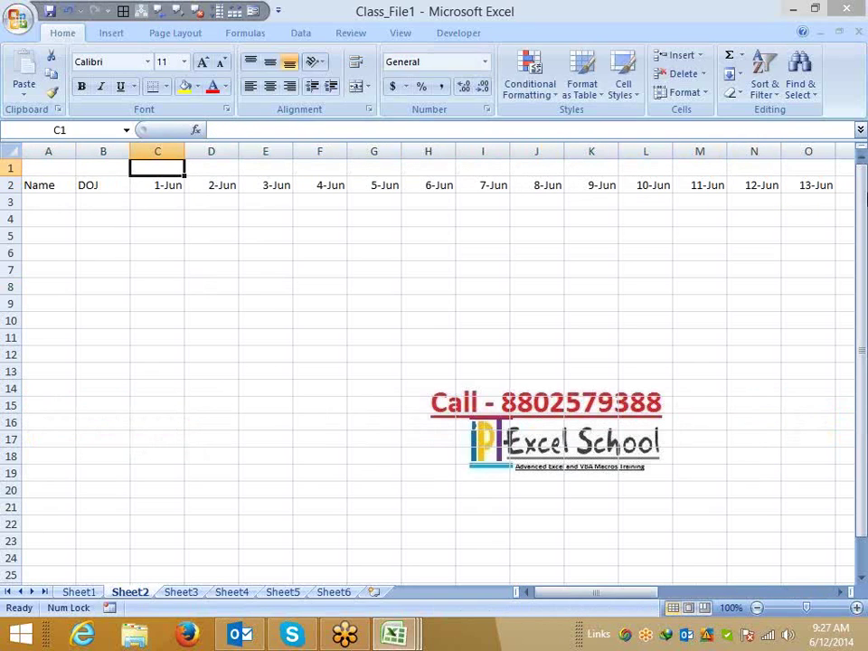
Enter =TEXT(C2,"DDD") in C1 to show the weekday of 1-Jun.
{"action": "type", "text": "=te"}
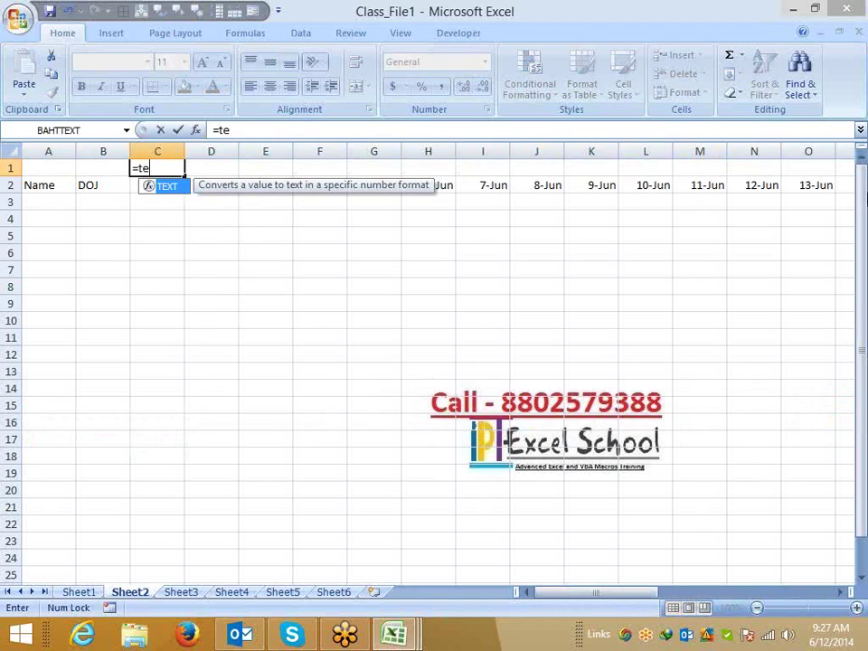
{"action": "key", "text": "Tab"}
{"action": "type", "text": "C2,\"D"}
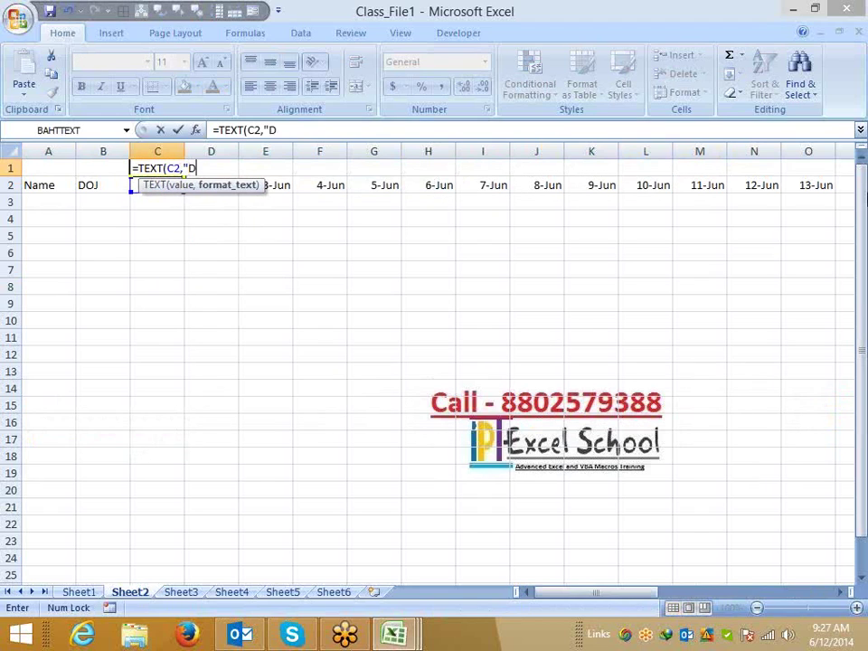
{"action": "type", "text": "DD\""}
{"action": "key", "text": "Return"}
Fill the weekday formula across row 1 from C1 to AF1 with Ctrl+R.
{"action": "key", "text": "ctrl+Right"}
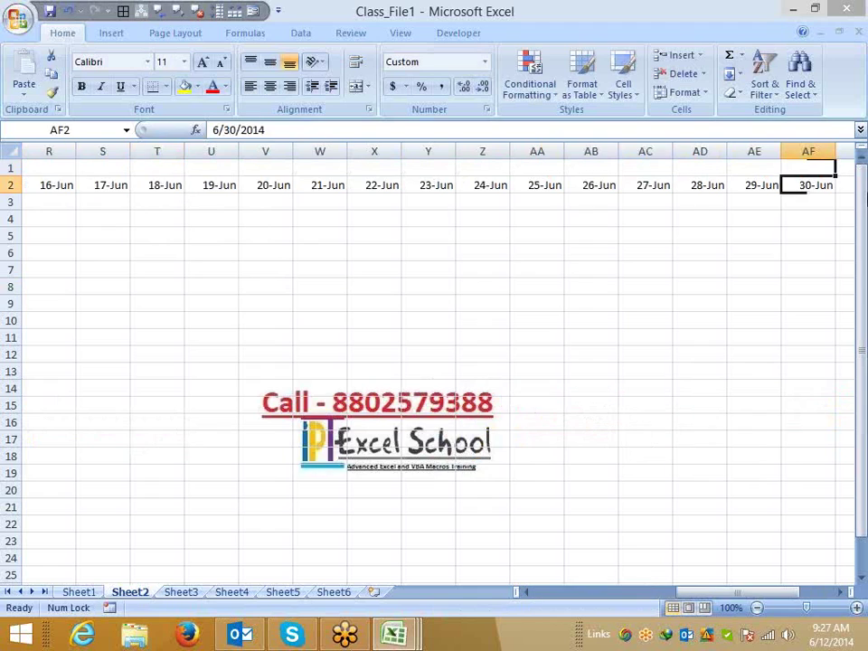
{"action": "key", "text": "Up"}
{"action": "key", "text": "ctrl+shift+Left"}
{"action": "key", "text": "ctrl+r"}
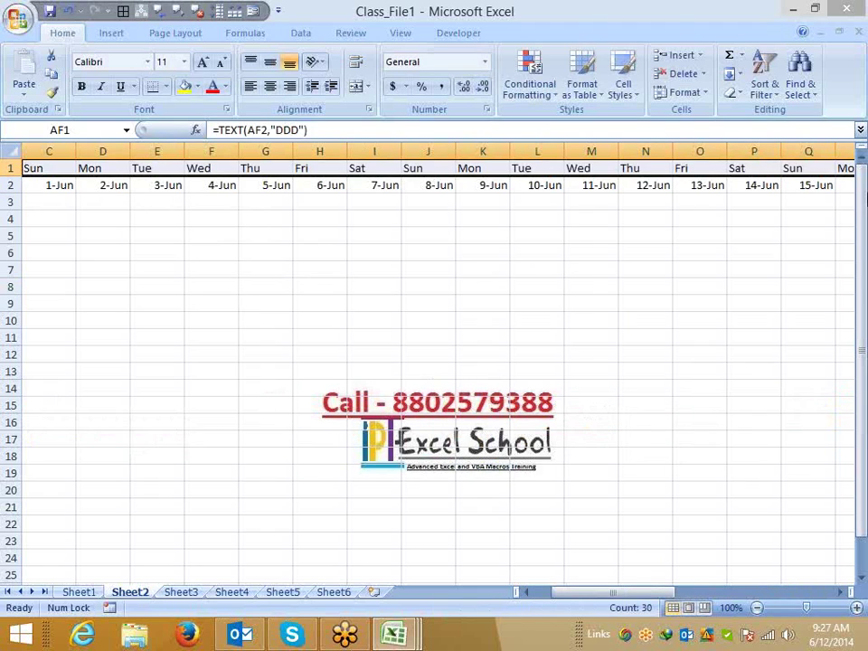
{"action": "key", "text": "ctrl+Left"}
{"action": "key", "text": "ctrl+Home"}
{"action": "key", "text": "Right"}
{"action": "key", "text": "Right"}
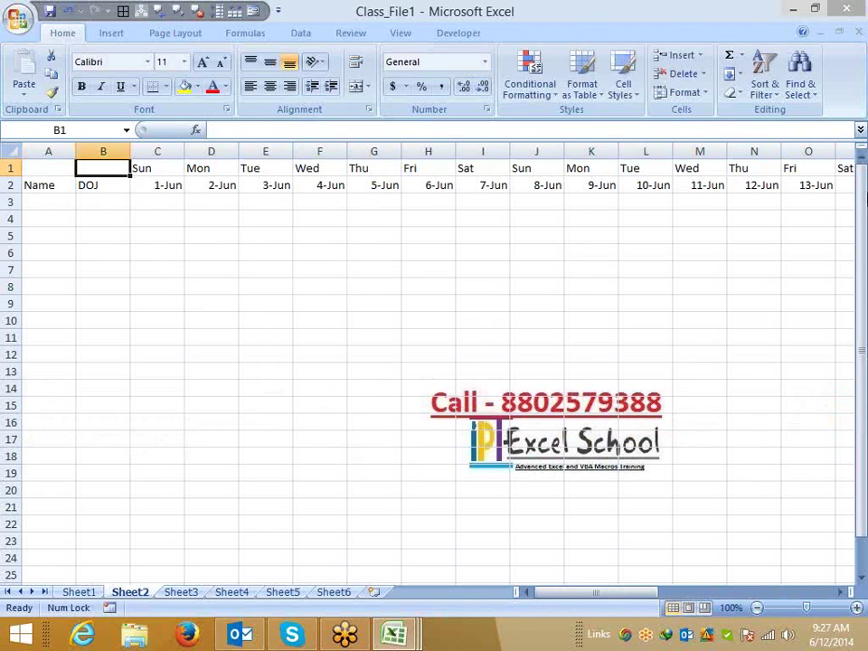
{"action": "key", "text": "Down"}
{"action": "key", "text": "Down"}
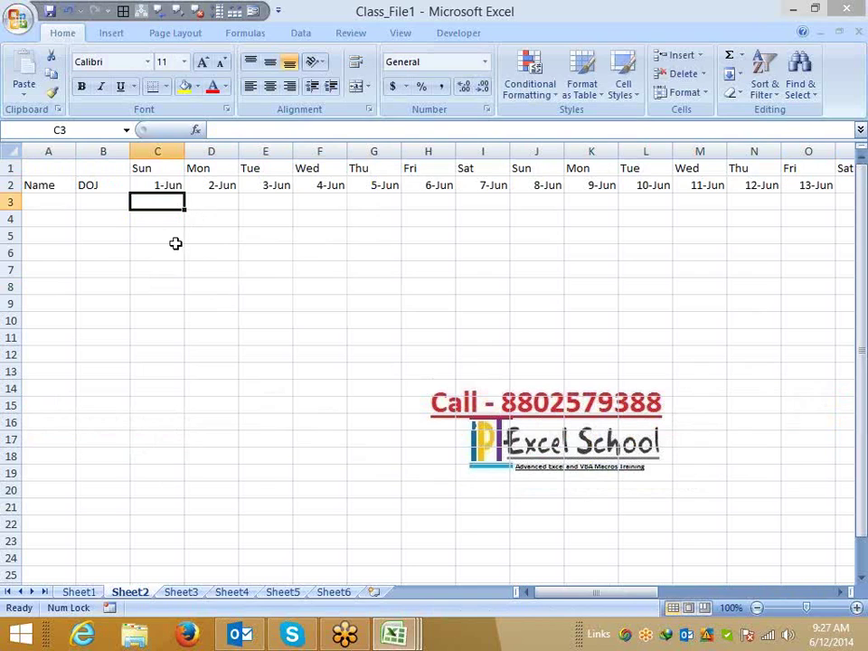
Review rows 6 and 7 of the Sheet1 timetable, then return to Sheet2.
{"action": "left_click", "coordinate": [83, 591]}
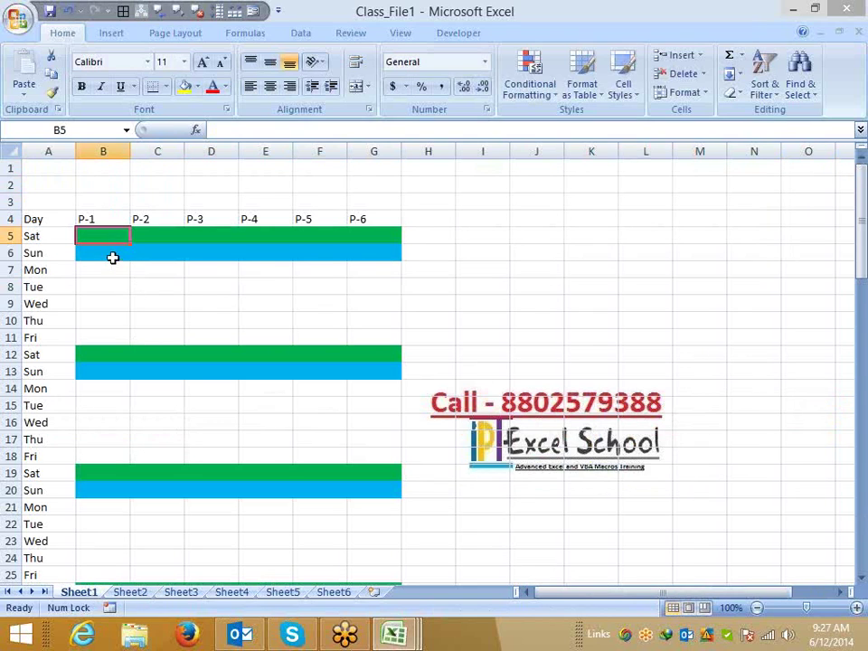
{"action": "left_click_drag", "start_coordinate": [114, 256], "coordinate": [372, 264]}
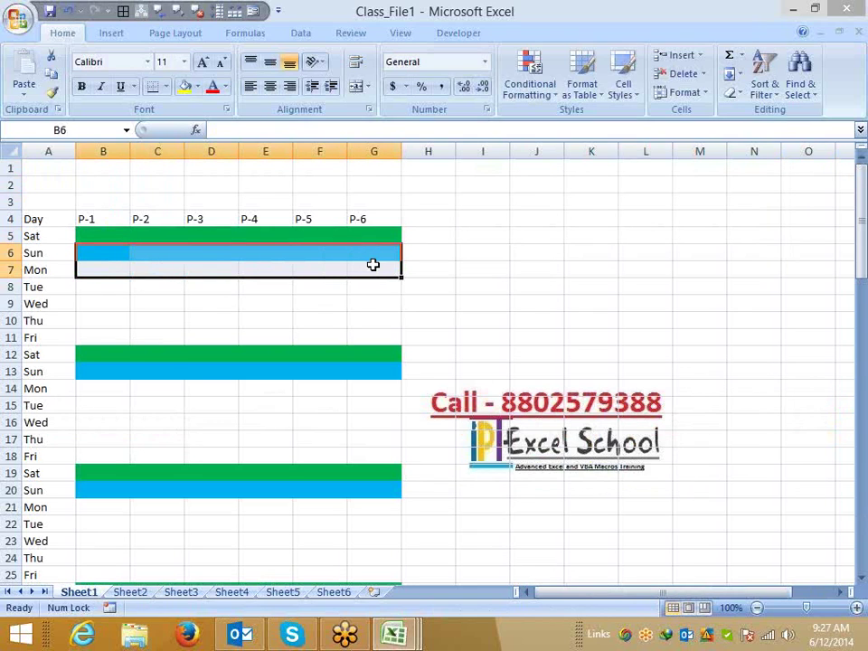
{"action": "left_click", "coordinate": [130, 592]}
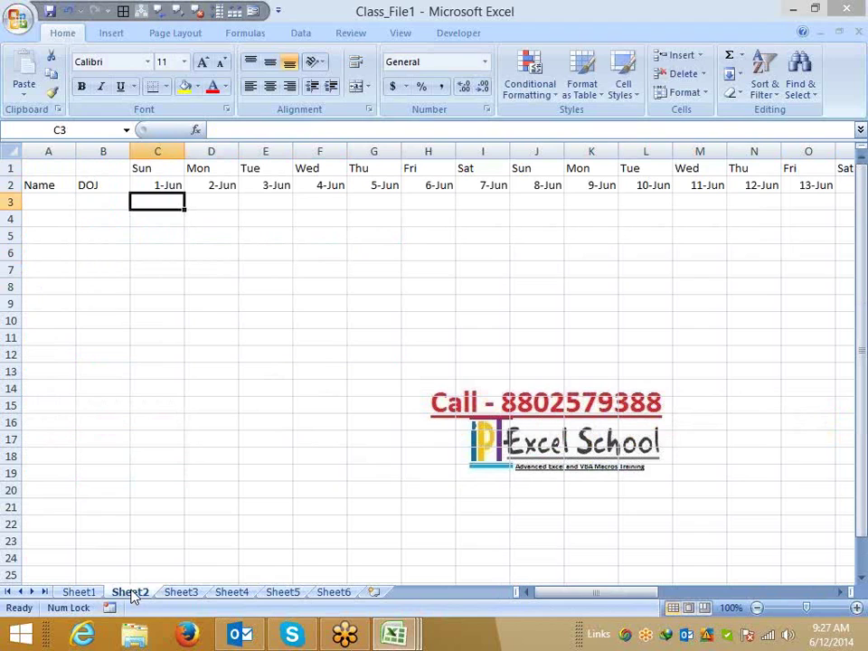
Start a new conditional formatting rule of type 'Use a formula to determine which cells to format'.
{"action": "left_click", "coordinate": [532, 94]}
{"action": "left_click", "coordinate": [549, 302]}
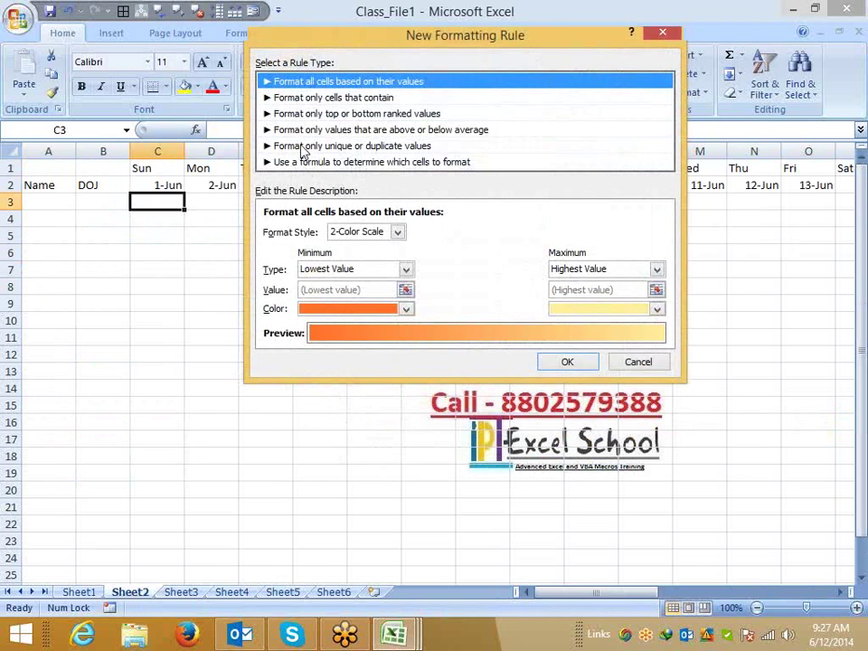
{"action": "left_click", "coordinate": [300, 163]}
{"action": "left_click_drag", "start_coordinate": [254, 37], "coordinate": [318, 151]}
{"action": "left_click", "coordinate": [343, 362]}
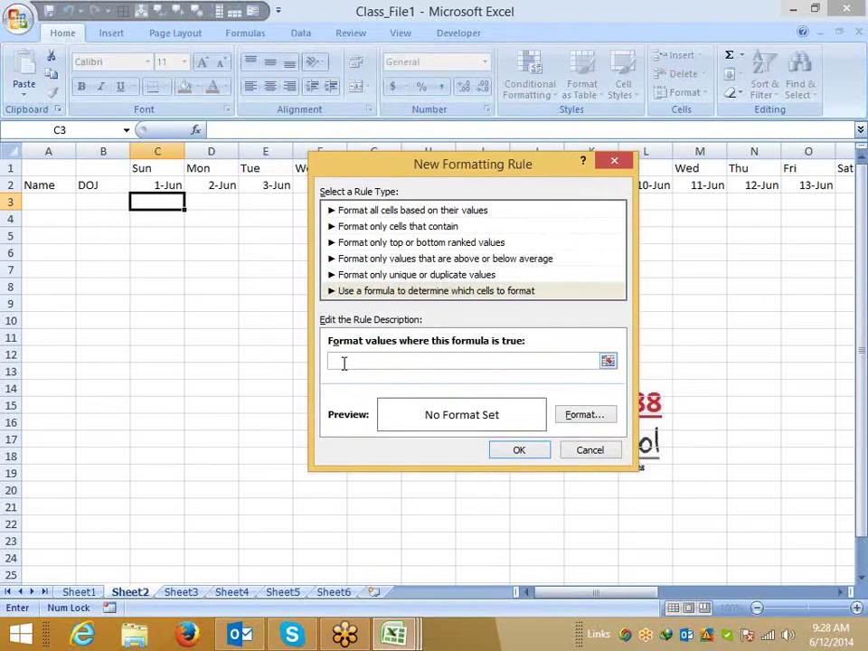
Build an OR formula testing cell C1 for "Sat" or "Sun".
{"action": "type", "text": "="}
{"action": "type", "text": "or("}
{"action": "left_click", "coordinate": [152, 163]}
{"action": "type", "text": "="}
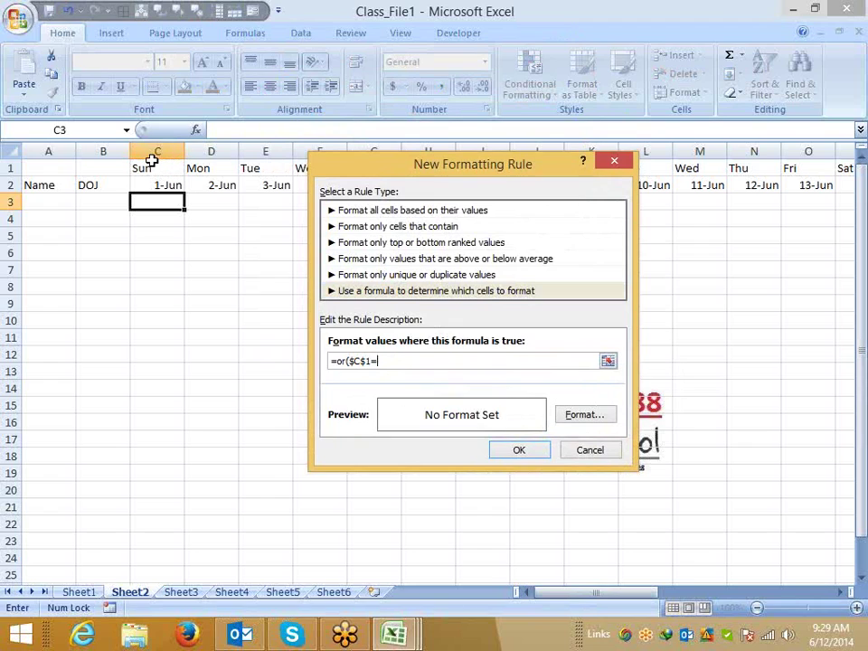
{"action": "type", "text": "\"Sat\","}
{"action": "left_click", "coordinate": [170, 172]}
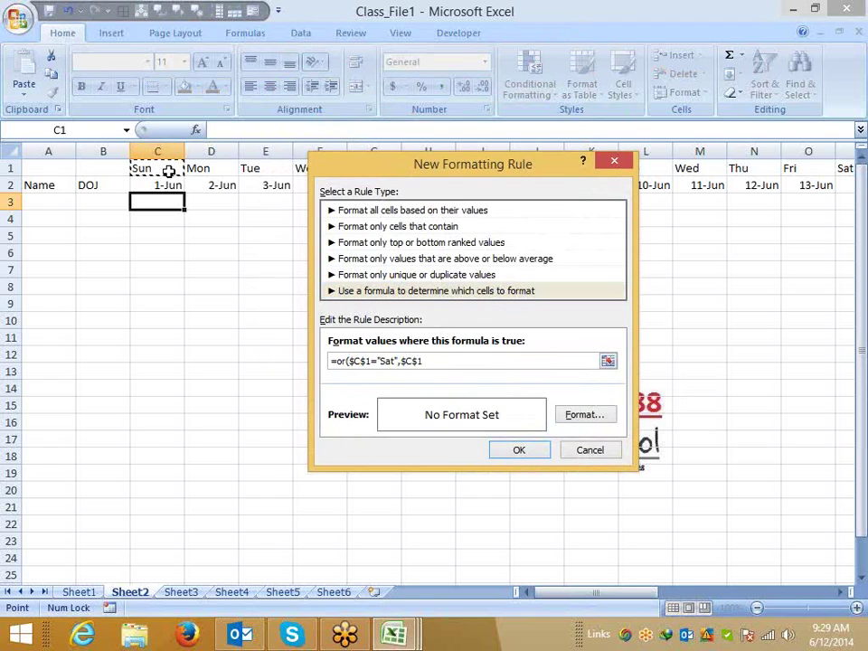
{"action": "type", "text": "=\"Sun\""}
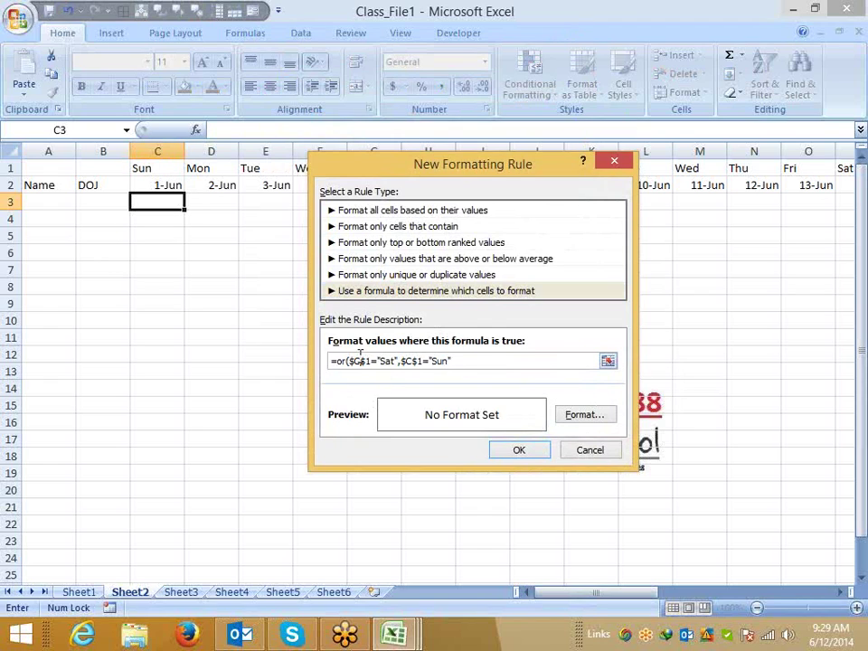
Remove the row anchors so the formula reads =or($C1="Sat",$C1="Sun").
{"action": "key", "text": "Delete"}
{"action": "left_click", "coordinate": [406, 360]}
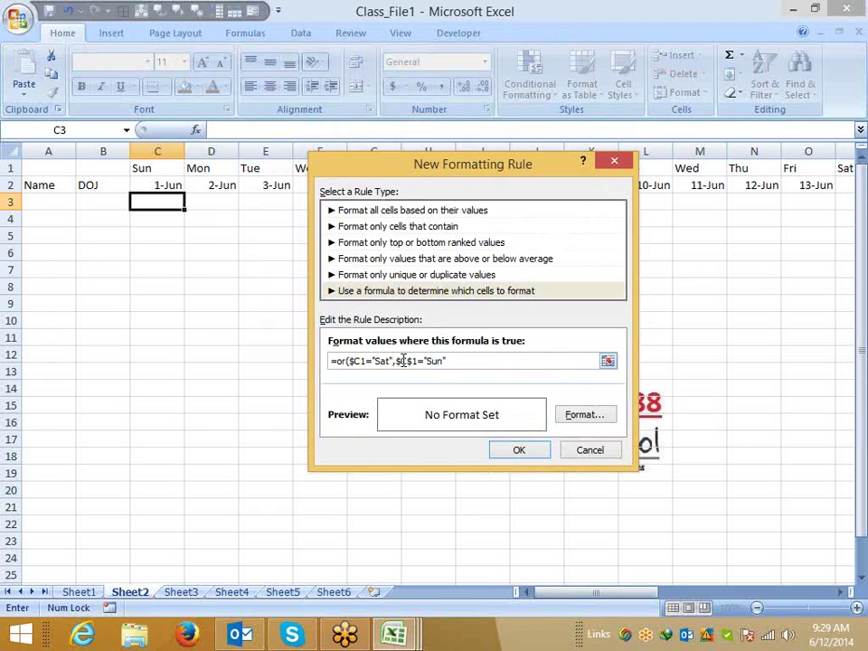
{"action": "key", "text": "Delete"}
{"action": "left_click", "coordinate": [449, 360]}
{"action": "left_click", "coordinate": [563, 417]}
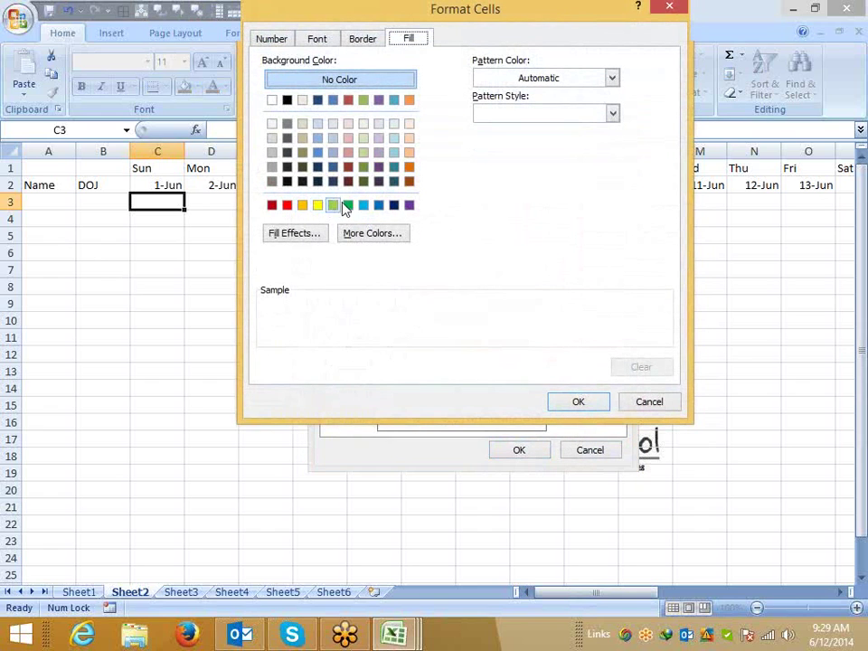
Give the weekend rule a yellow fill and apply it, shading C3 yellow.
{"action": "left_click", "coordinate": [318, 206]}
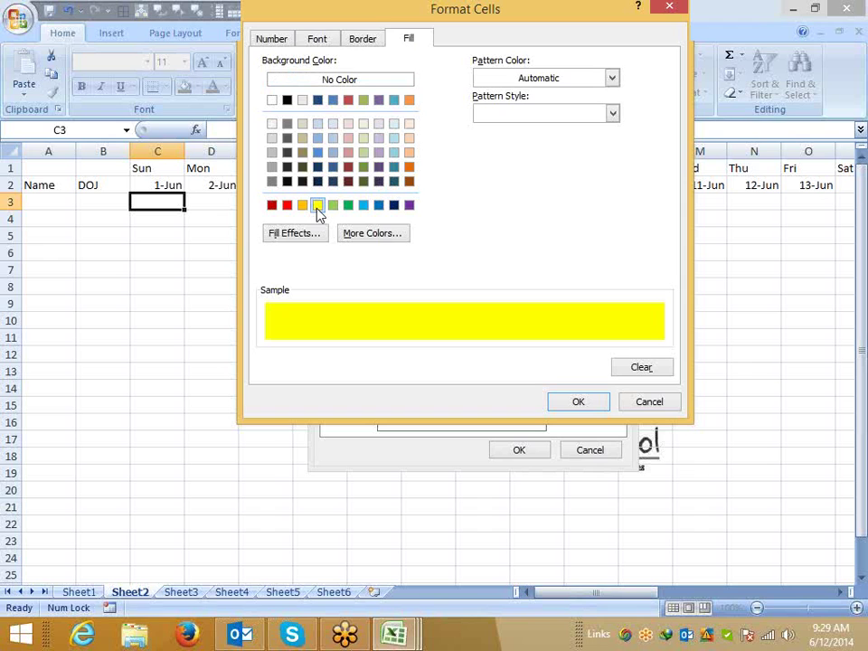
{"action": "left_click", "coordinate": [578, 401]}
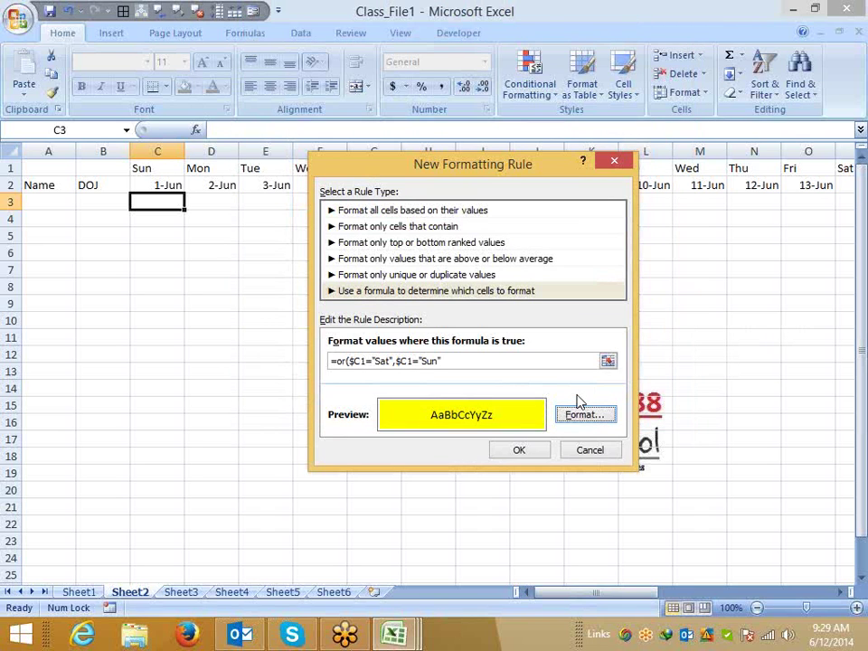
{"action": "left_click", "coordinate": [478, 362]}
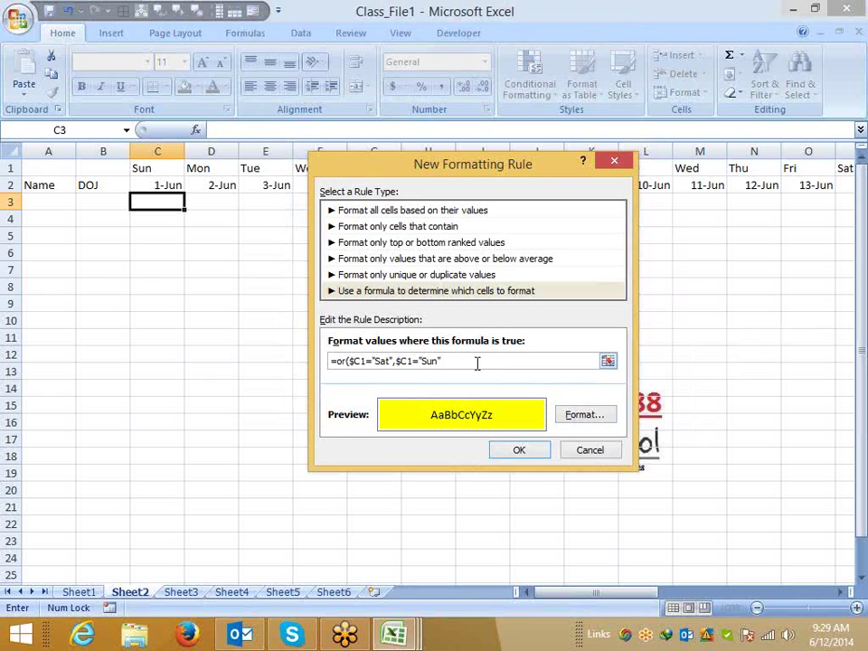
{"action": "key", "text": "Return"}
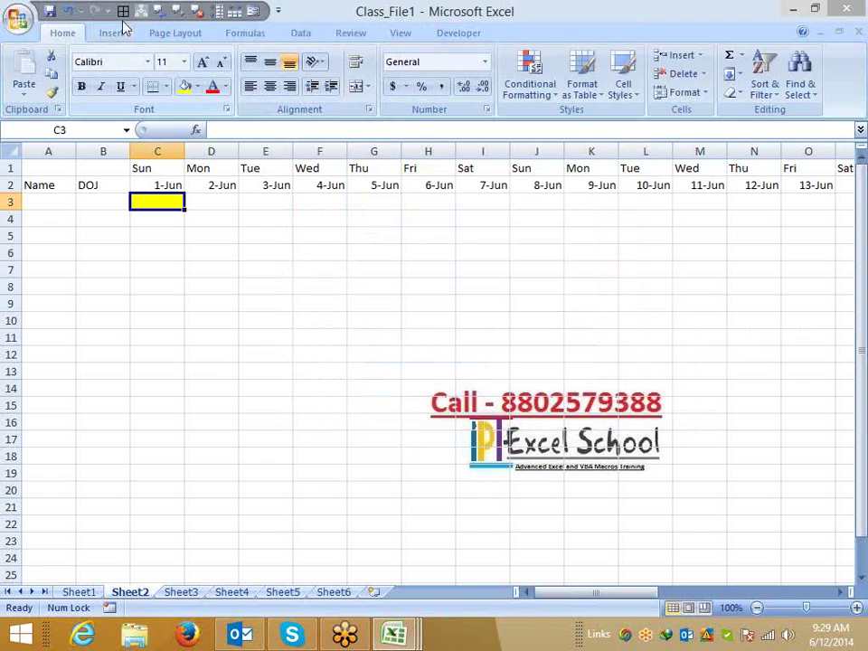
Undo the painted formatting and open the weekend rule from Manage Rules for editing.
{"action": "left_click", "coordinate": [52, 92]}
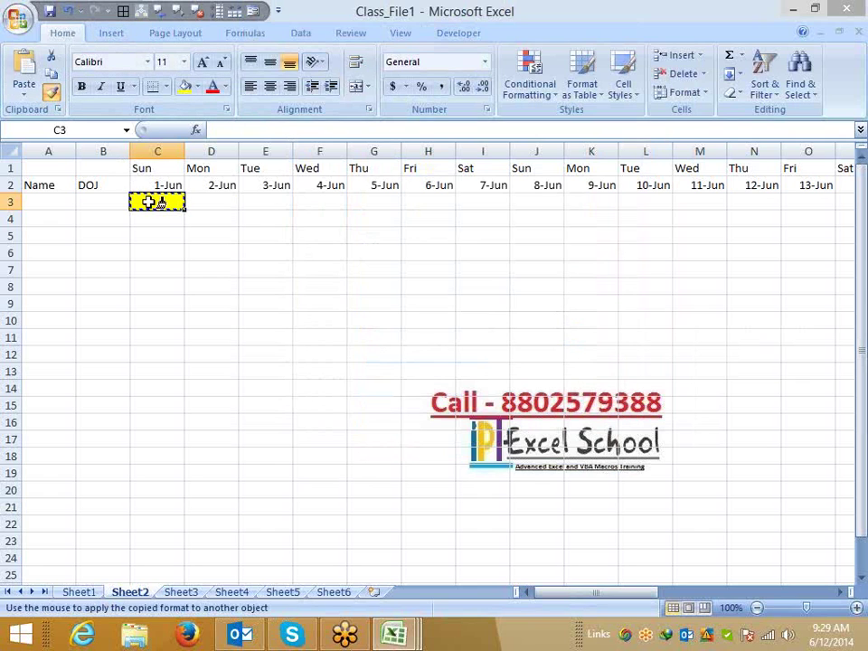
{"action": "mouse_move", "coordinate": [149, 201]}
{"action": "left_mouse_down"}
{"action": "mouse_move", "coordinate": [611, 489]}
{"action": "mouse_move", "coordinate": [713, 517]}
{"action": "mouse_move", "coordinate": [799, 521]}
{"action": "left_mouse_up"}
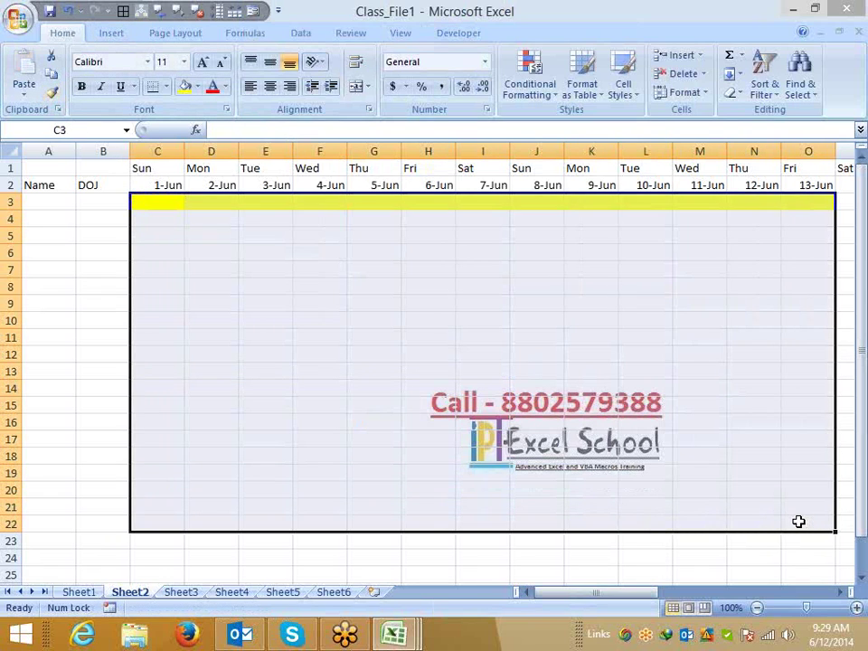
{"action": "key", "text": "ctrl+z"}
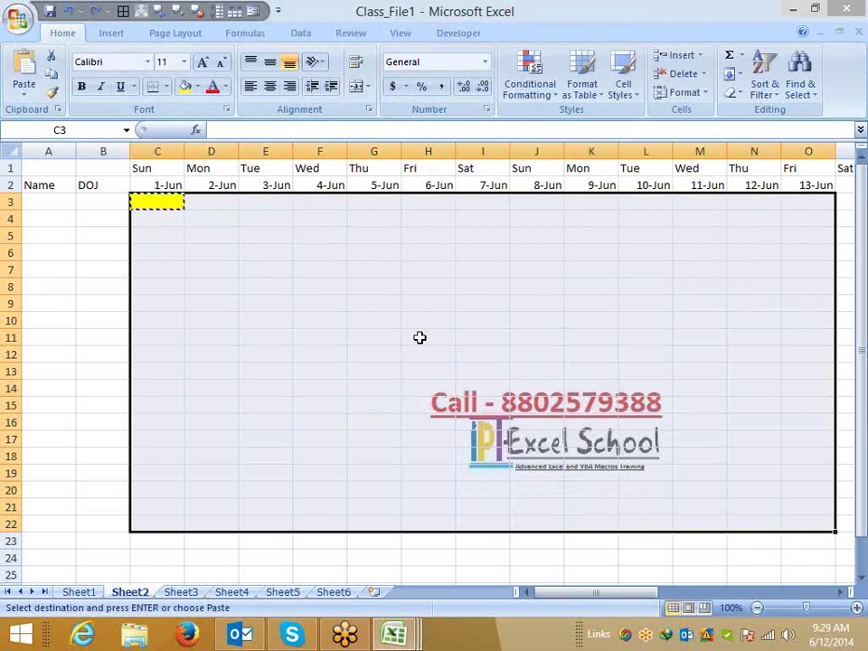
{"action": "left_click", "coordinate": [176, 206]}
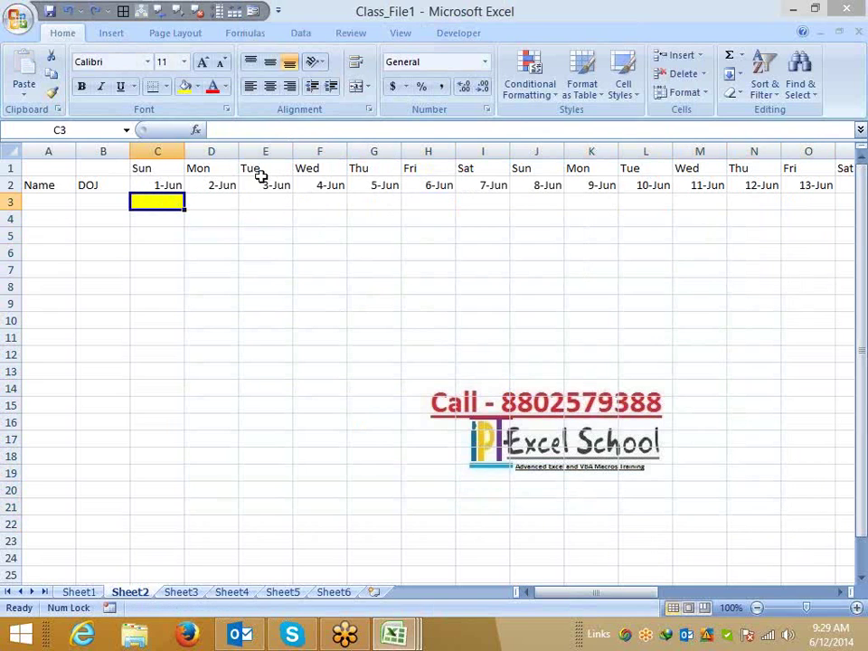
{"action": "left_click", "coordinate": [532, 90]}
{"action": "left_click", "coordinate": [558, 343]}
{"action": "double_click", "coordinate": [339, 290]}
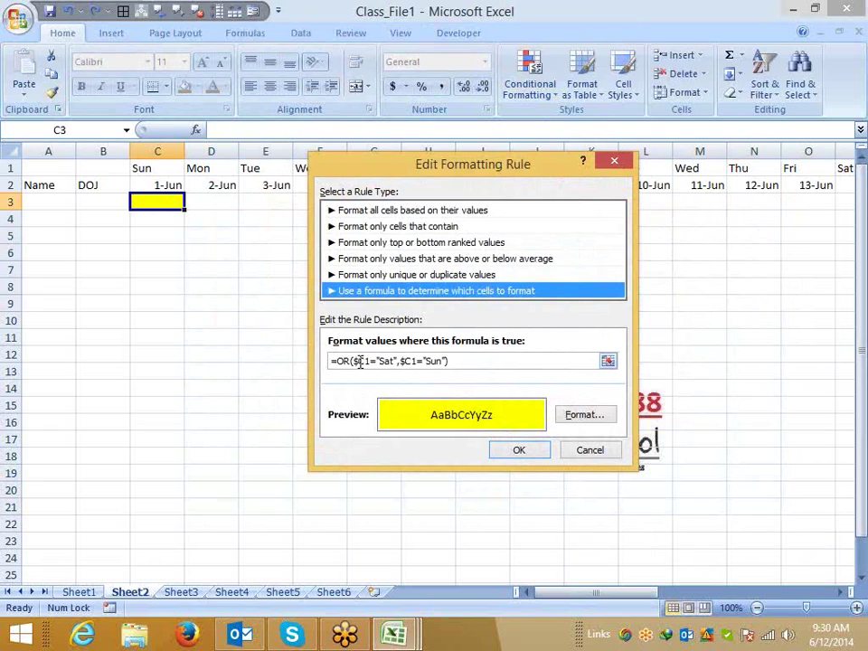
Change both references to C$1, anchoring row 1 instead of column C.
{"action": "left_click", "coordinate": [366, 361]}
{"action": "left_click", "coordinate": [357, 360]}
{"action": "key", "text": "BackSpace"}
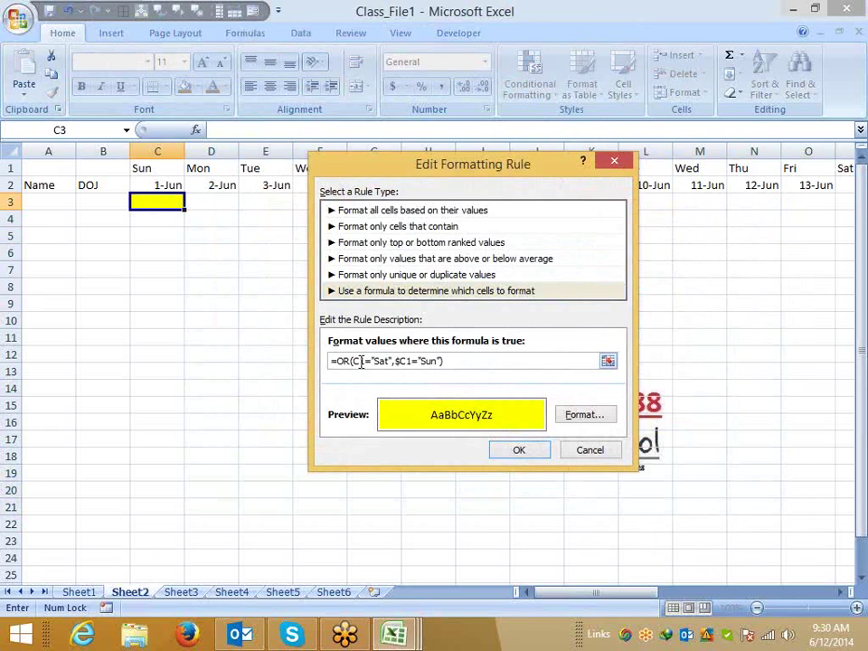
{"action": "key", "text": "Right"}
{"action": "type", "text": "$"}
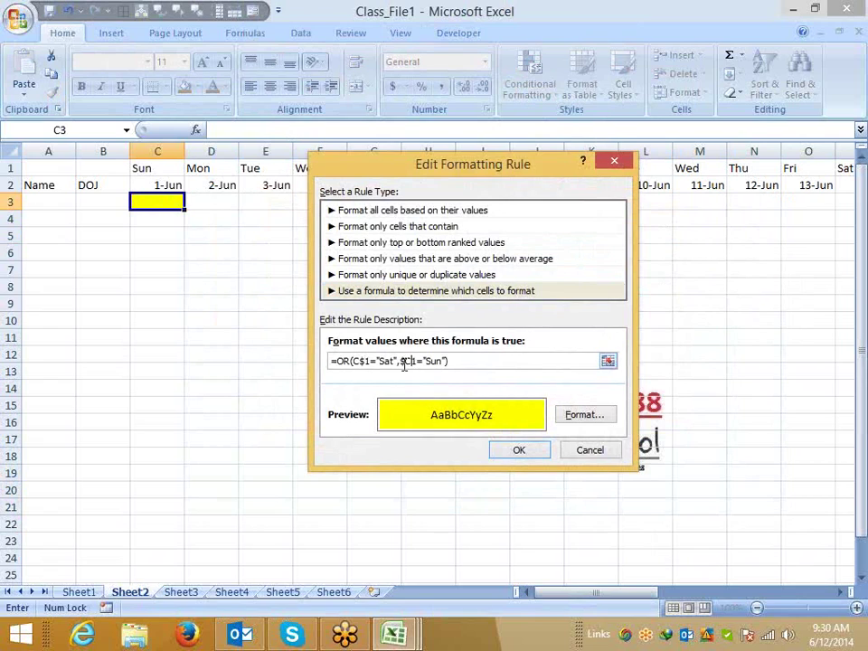
{"action": "left_click", "coordinate": [406, 362]}
{"action": "key", "text": "BackSpace"}
{"action": "key", "text": "Right"}
{"action": "type", "text": "$"}
Confirm the edited weekend rule and close the Rules Manager.
{"action": "left_click", "coordinate": [529, 459]}
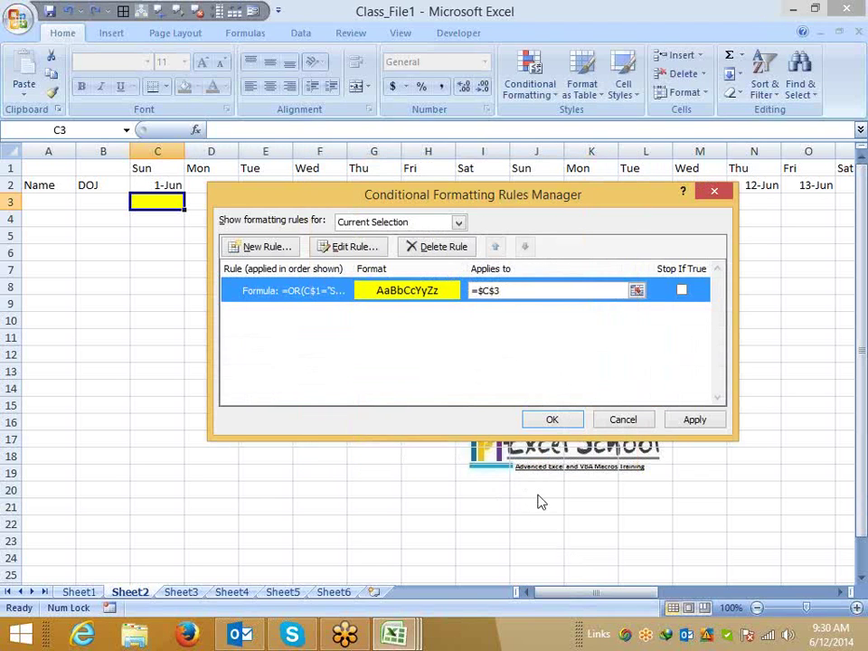
{"action": "left_click", "coordinate": [691, 419]}
{"action": "left_click", "coordinate": [552, 421]}
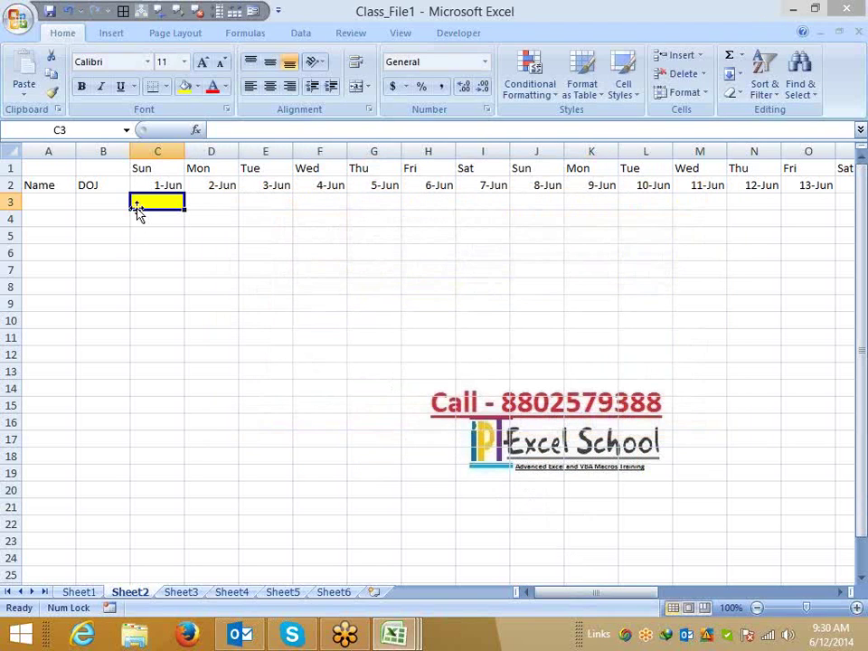
Paint C3's weekend formatting across the whole date grid with Format Painter.
{"action": "left_click", "coordinate": [52, 92]}
{"action": "mouse_move", "coordinate": [136, 199]}
{"action": "left_mouse_down"}
{"action": "mouse_move", "coordinate": [407, 482]}
{"action": "mouse_move", "coordinate": [767, 525]}
{"action": "mouse_move", "coordinate": [697, 534]}
{"action": "left_mouse_up"}
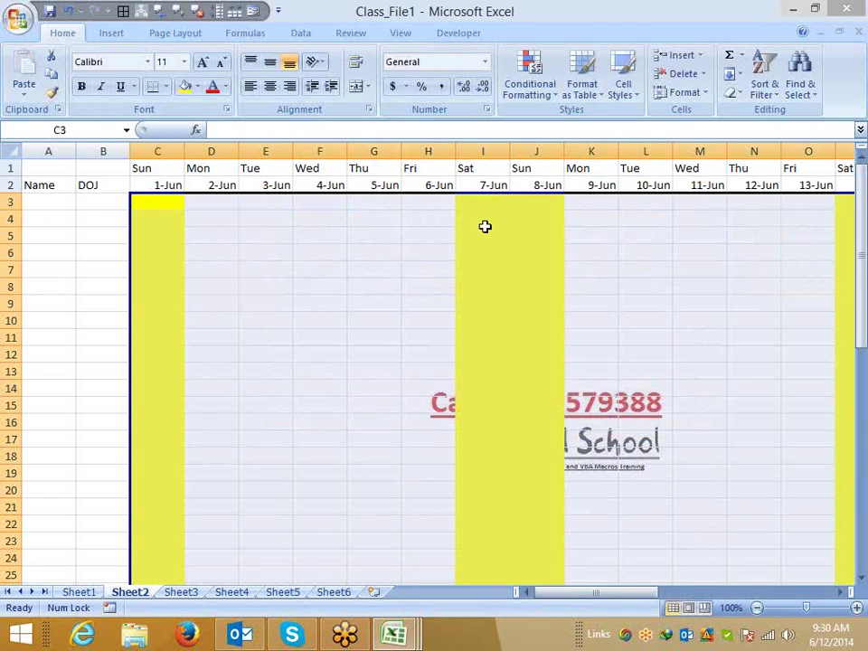
{"action": "left_click", "coordinate": [502, 202]}
{"action": "left_click", "coordinate": [134, 206]}
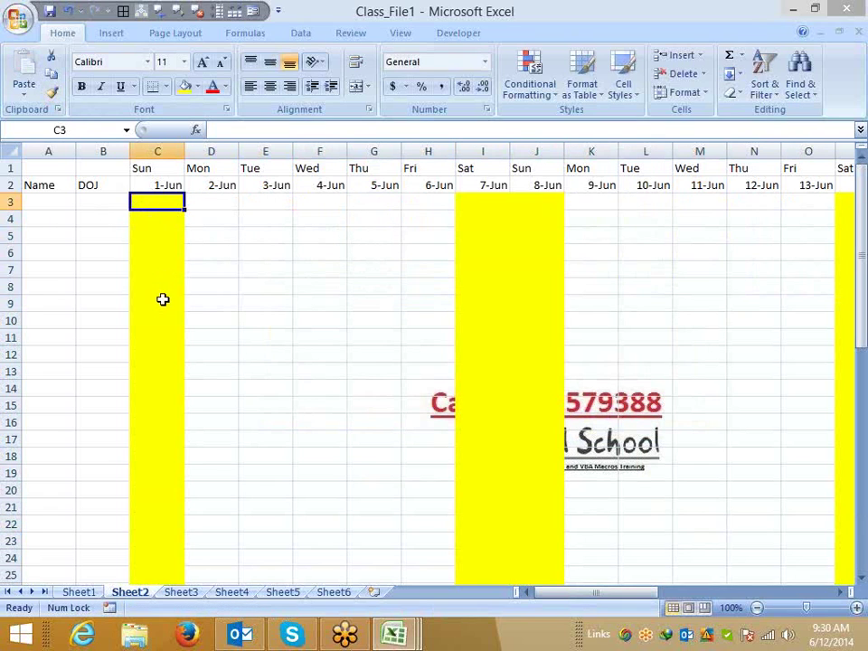
Enter the heading Mobile in cell A1 of Sheet3.
{"action": "left_click", "coordinate": [181, 592]}
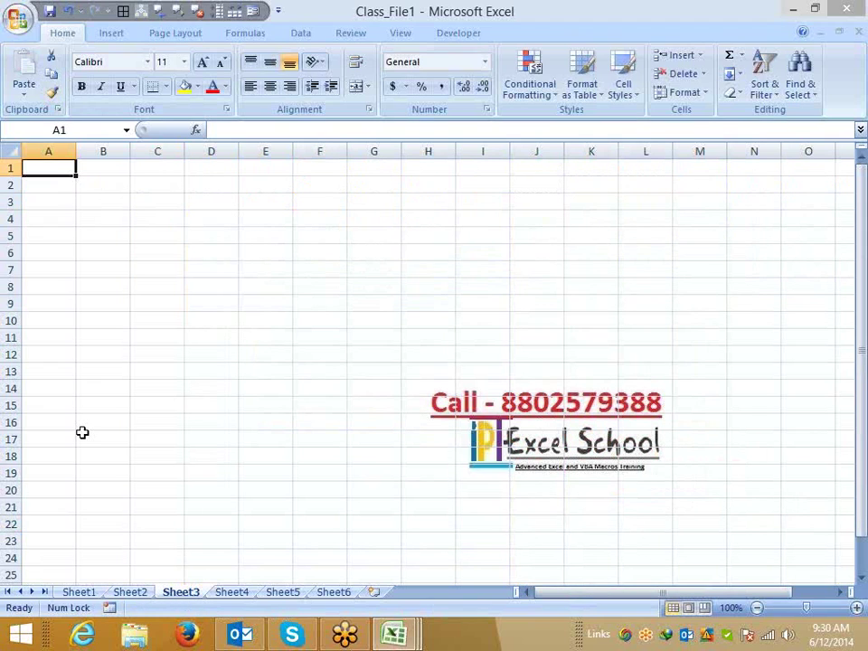
{"action": "type", "text": "Mob"}
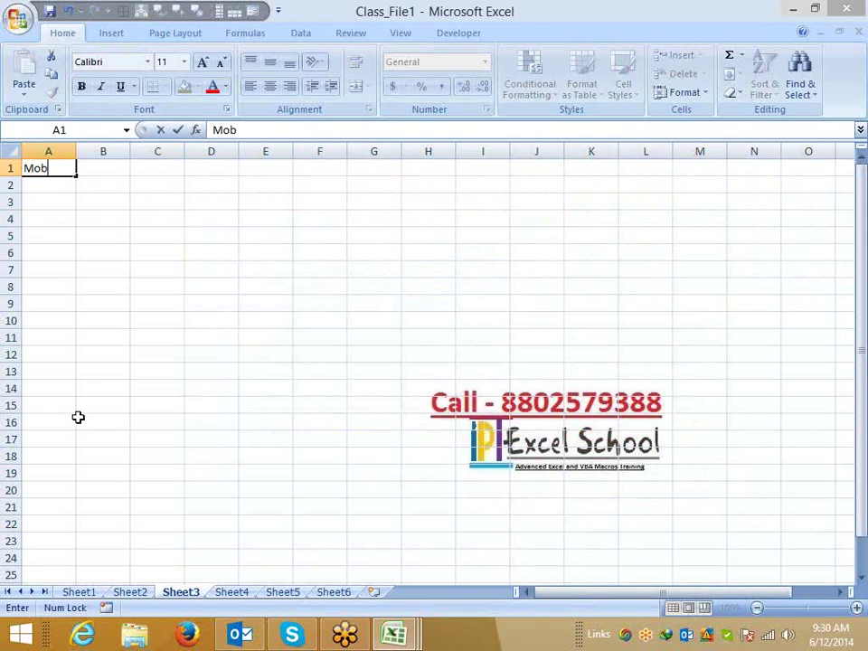
{"action": "type", "text": "ile"}
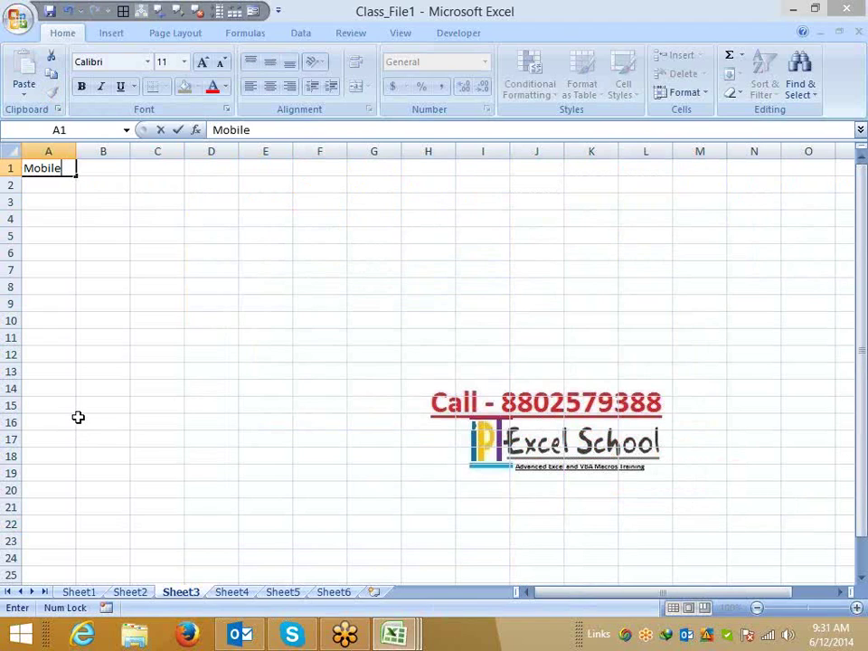
{"action": "key", "text": "Return"}
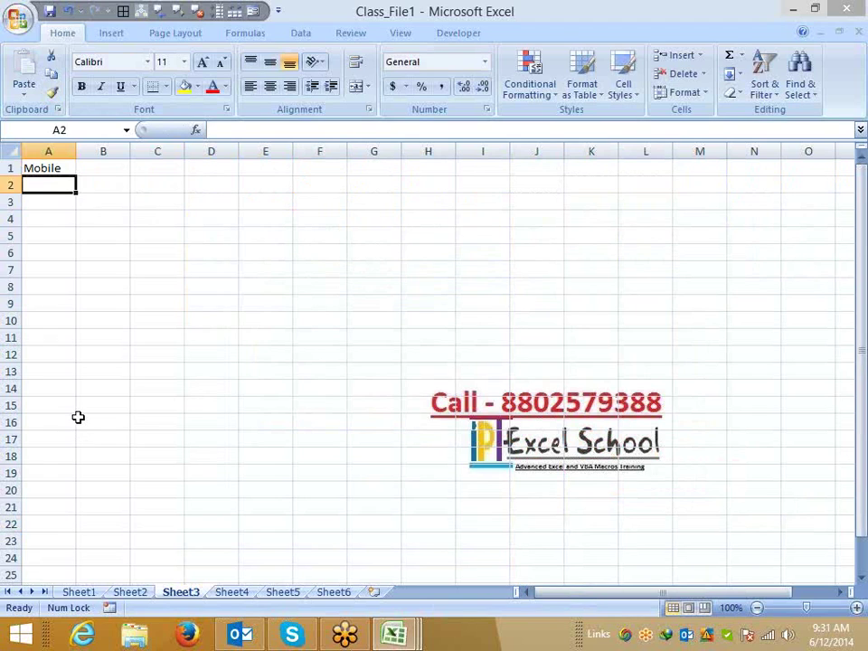
Highlight duplicate values in column A with the default light red fill.
{"action": "left_click", "coordinate": [46, 151]}
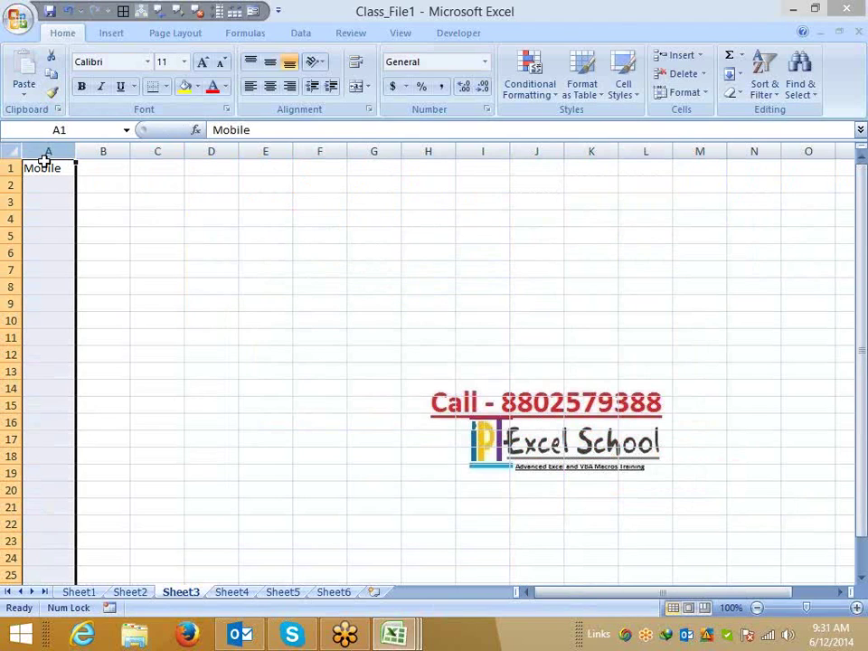
{"action": "left_click", "coordinate": [548, 81]}
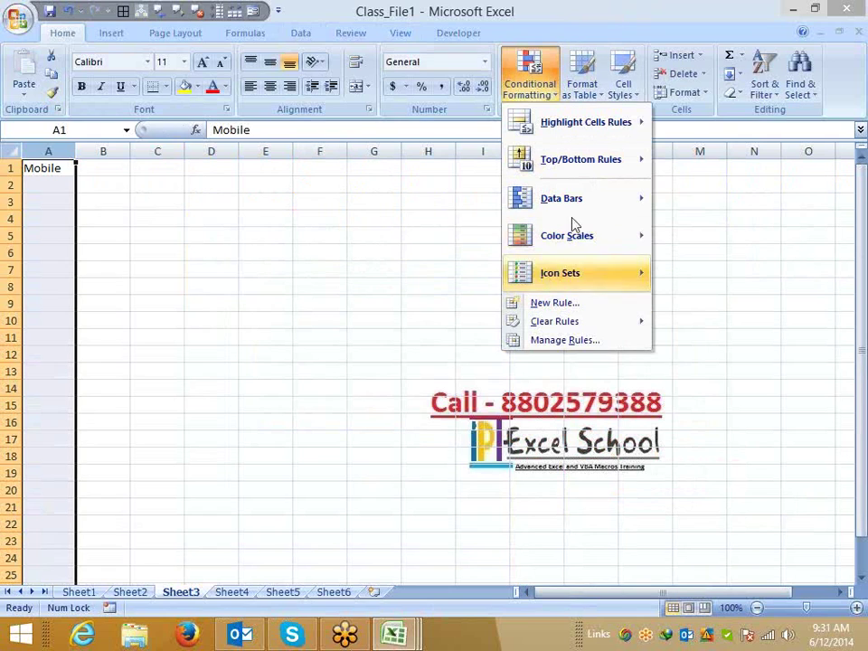
{"action": "mouse_move", "coordinate": [578, 127]}
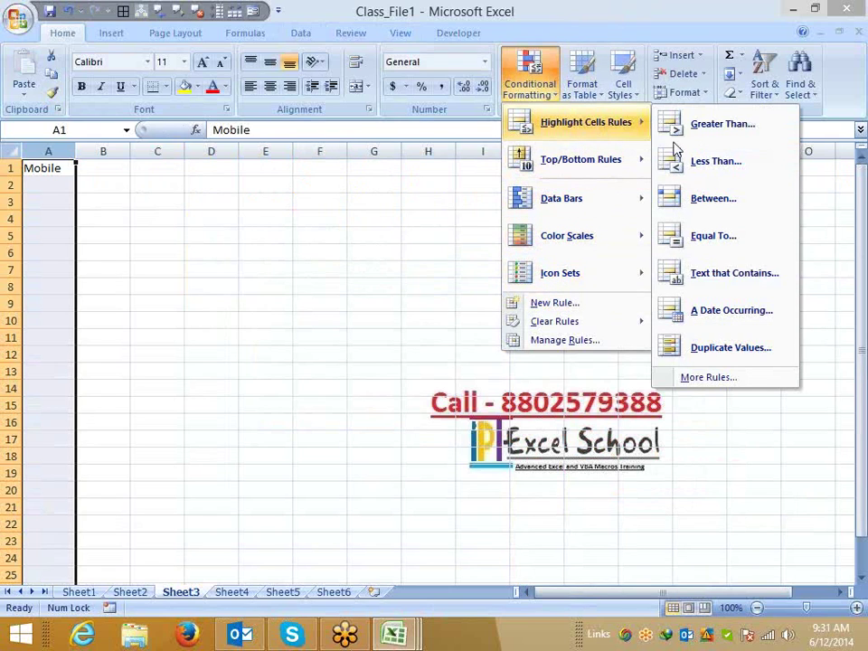
{"action": "left_click", "coordinate": [729, 358]}
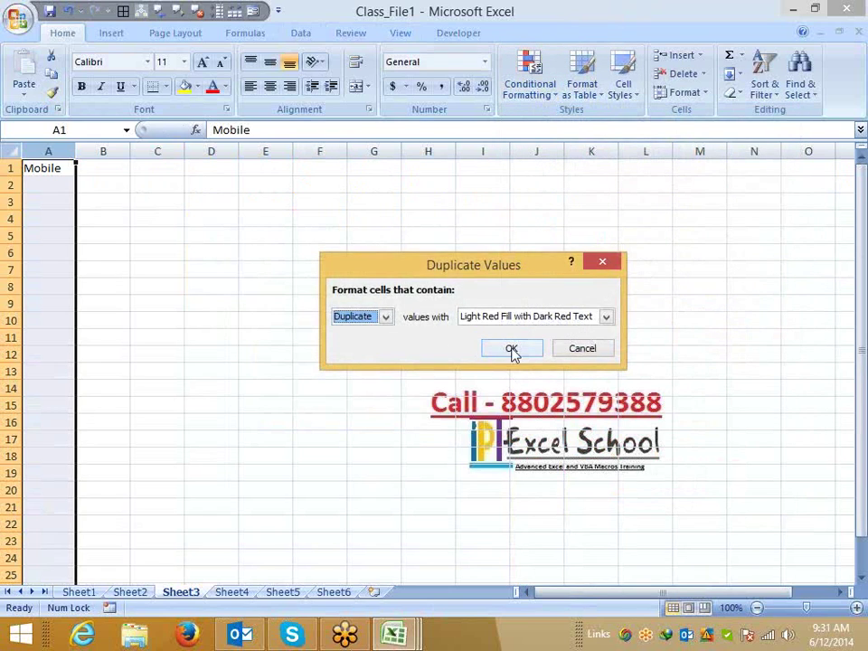
{"action": "left_click", "coordinate": [512, 349]}
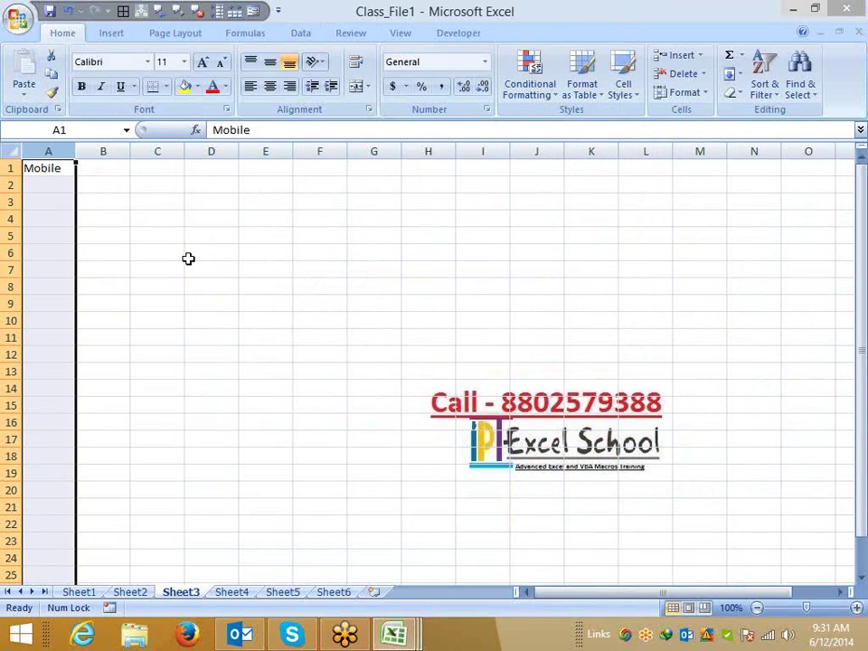
{"action": "left_click", "coordinate": [60, 185]}
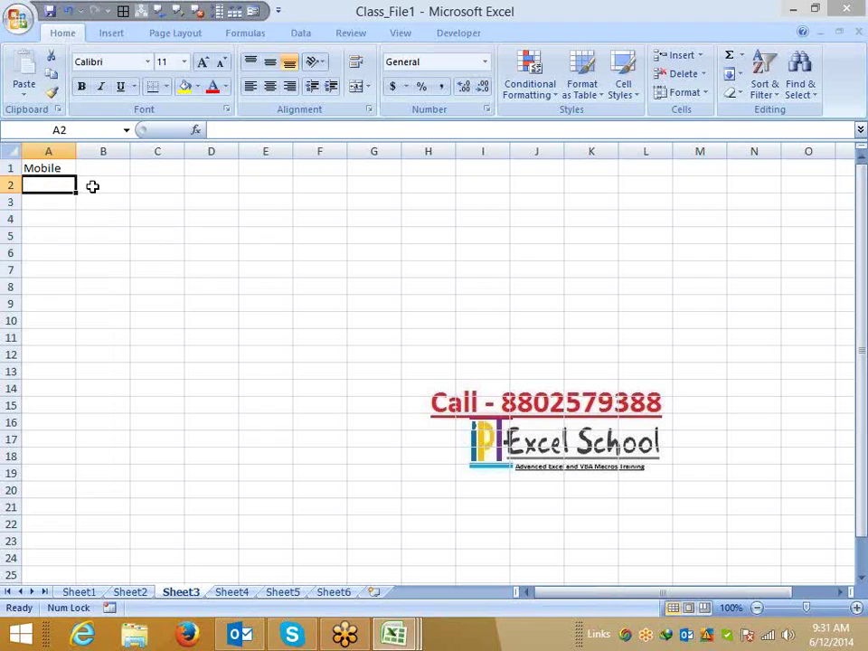
Enter =LEN(A2) in B2 to count the characters in A2.
{"action": "left_click", "coordinate": [93, 186]}
{"action": "type", "text": "="}
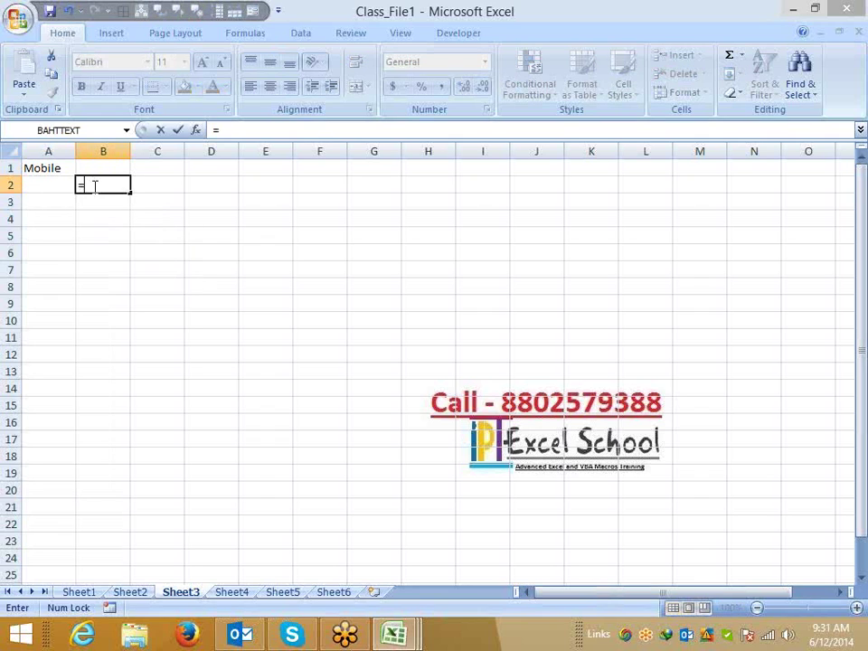
{"action": "type", "text": "len"}
{"action": "key", "text": "Tab"}
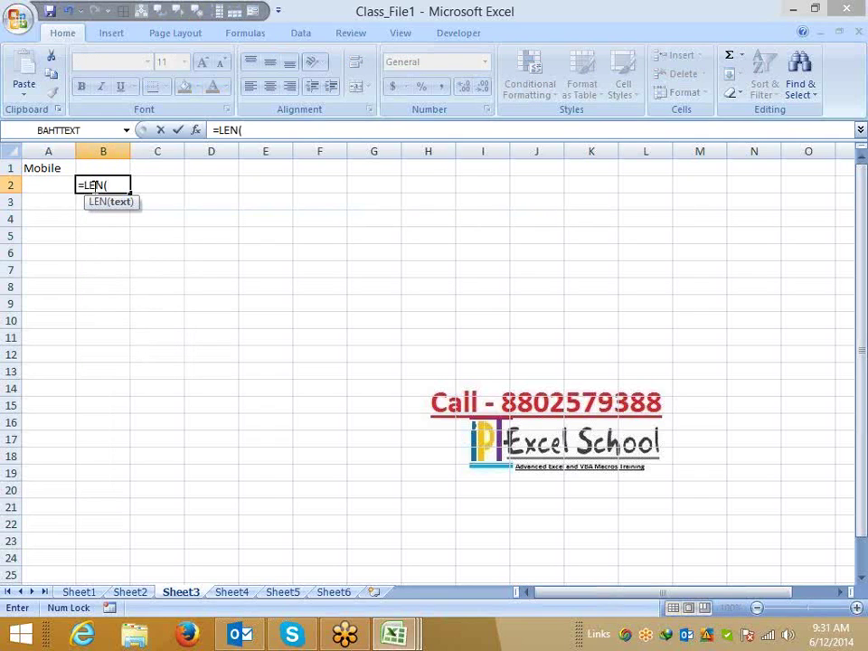
{"action": "key", "text": "Left"}
{"action": "key", "text": "Return"}
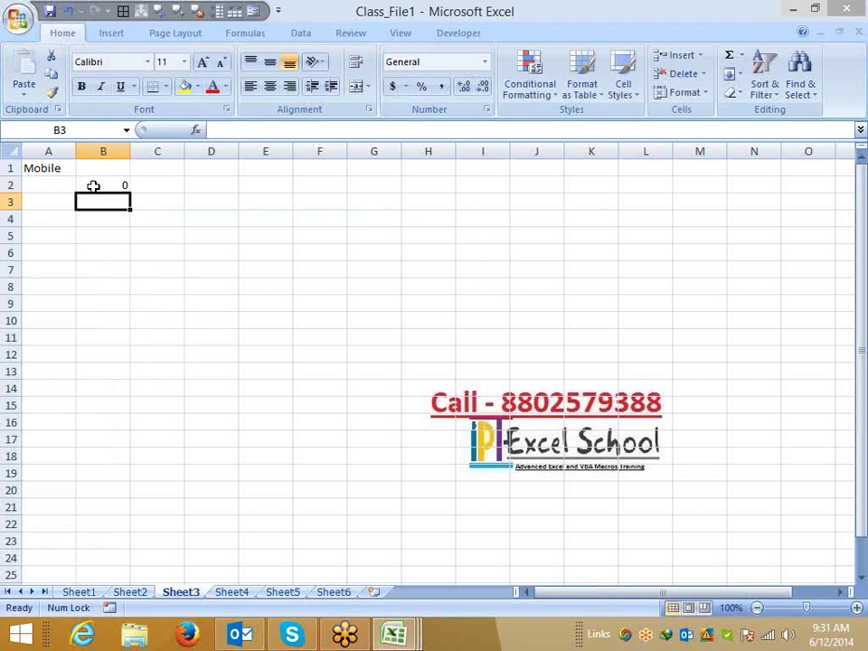
{"action": "left_click", "coordinate": [93, 185]}
Test a 10-digit mobile number in A2, then clear it so B2 shows 0.
{"action": "key", "text": "Left"}
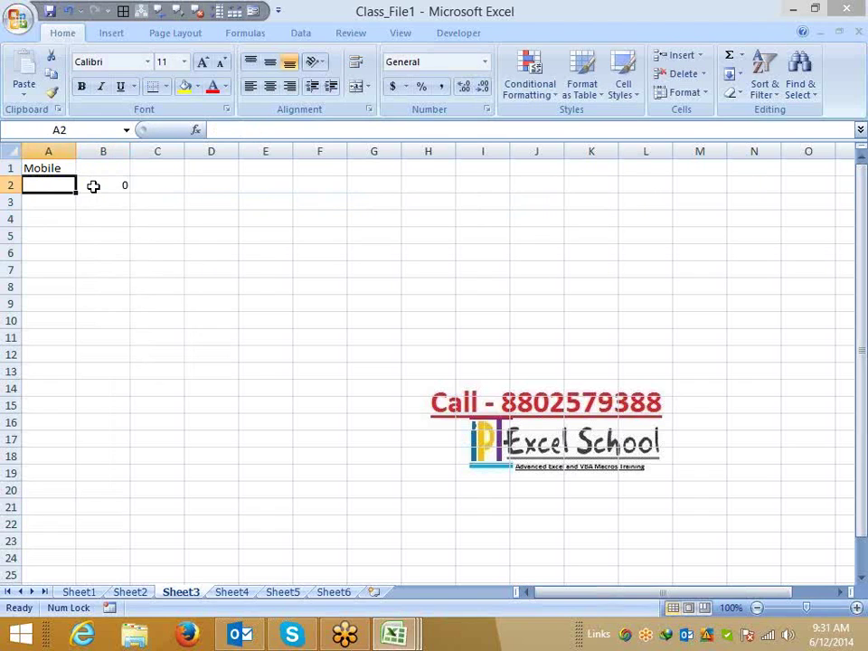
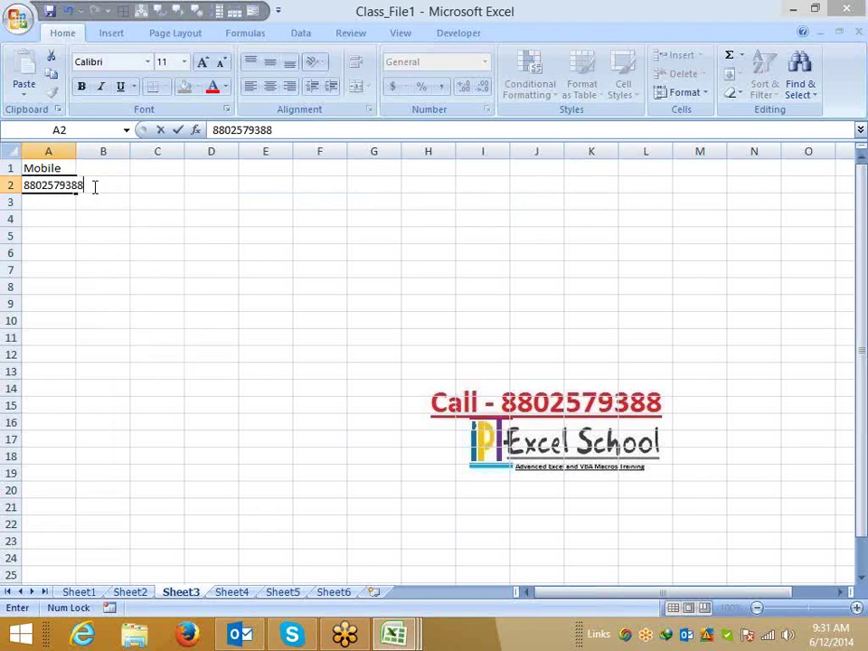
{"action": "key", "text": "Return"}
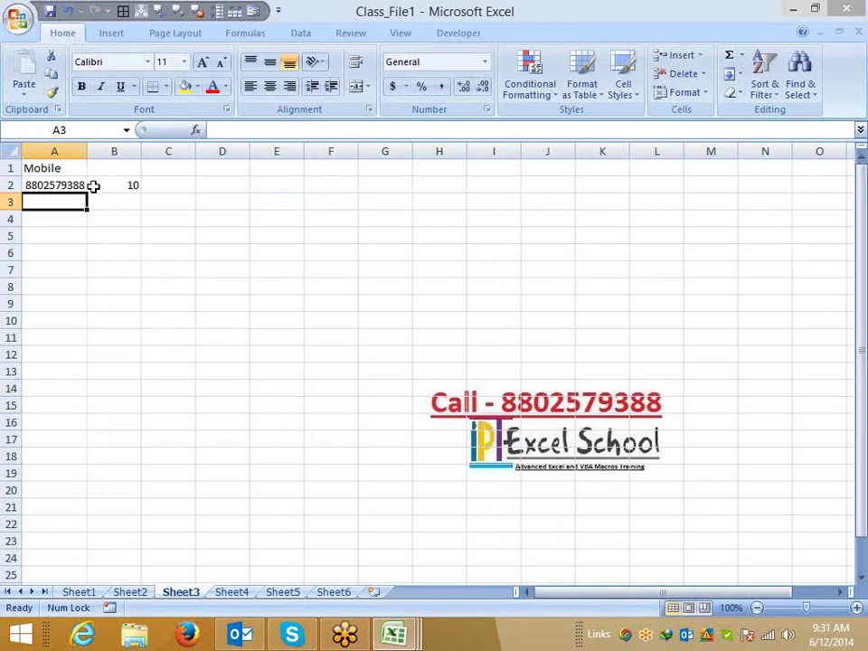
{"action": "key", "text": "Up"}
{"action": "key", "text": "Delete"}
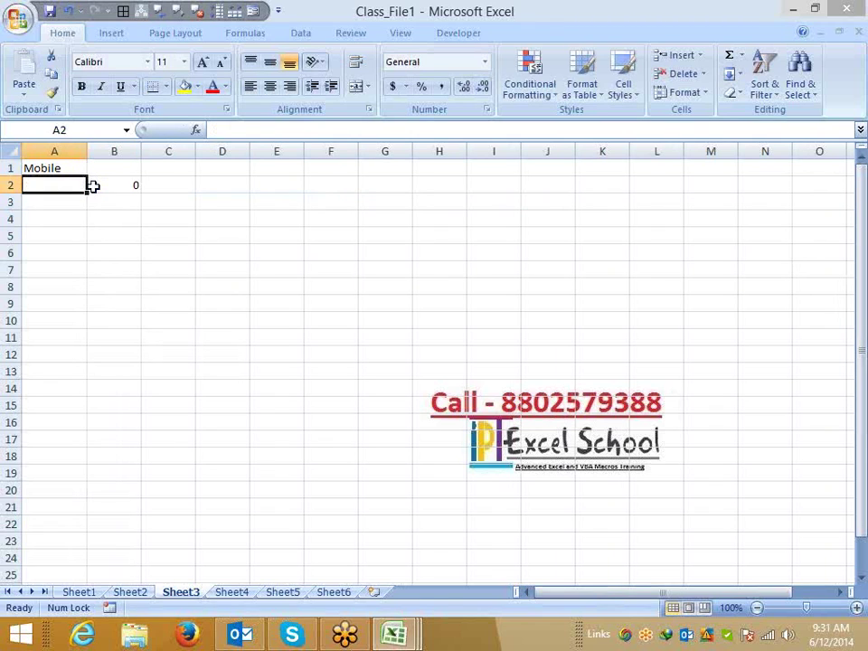
Select cell A2 and bring up the Conditional Formatting options.
{"action": "left_click", "coordinate": [530, 79]}
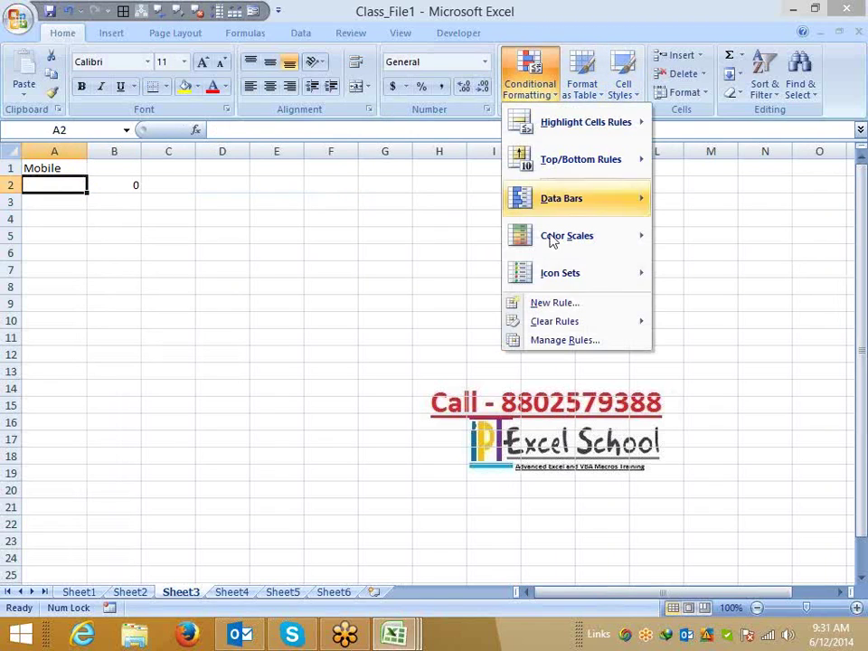
{"action": "key", "text": "Escape"}
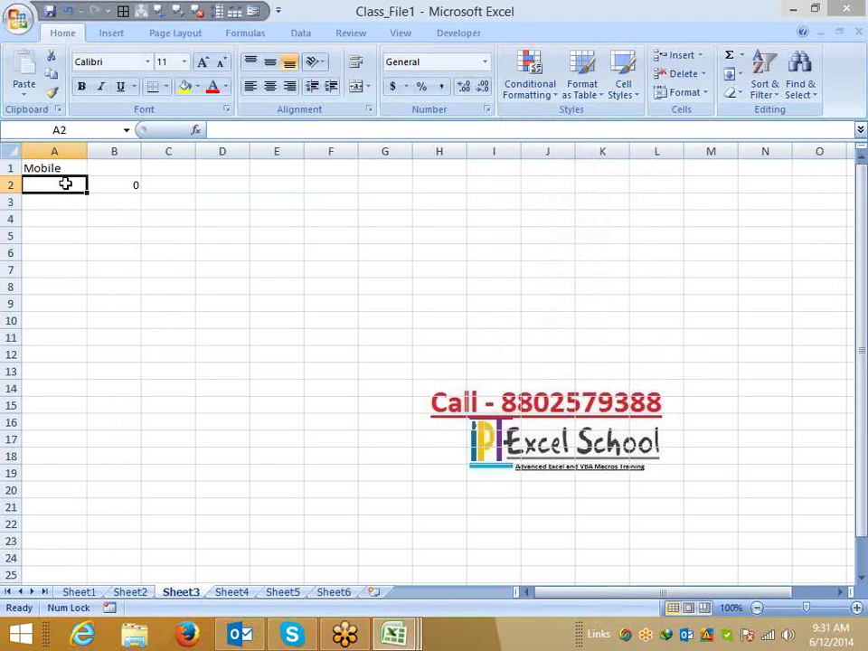
{"action": "left_click", "coordinate": [62, 150]}
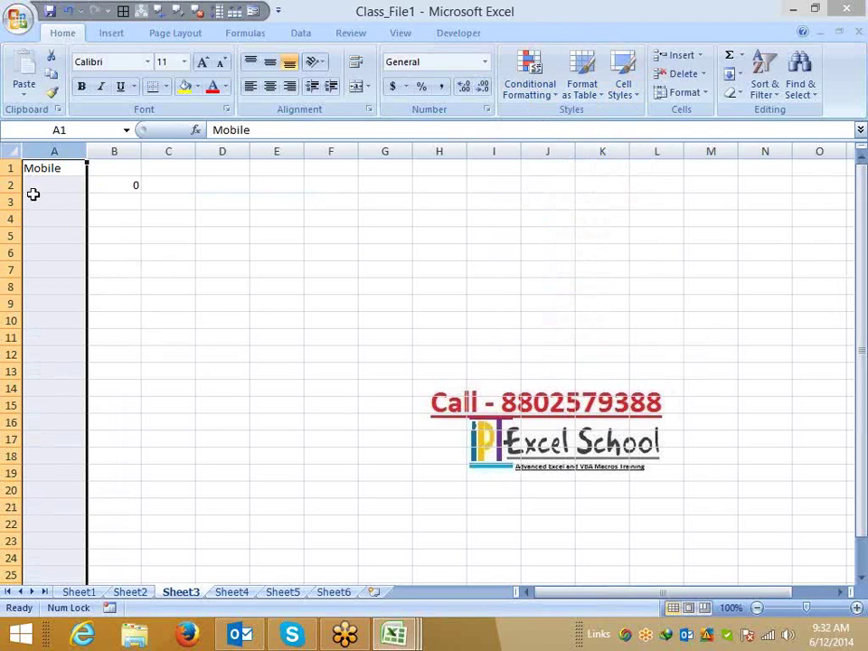
{"action": "left_click", "coordinate": [36, 186]}
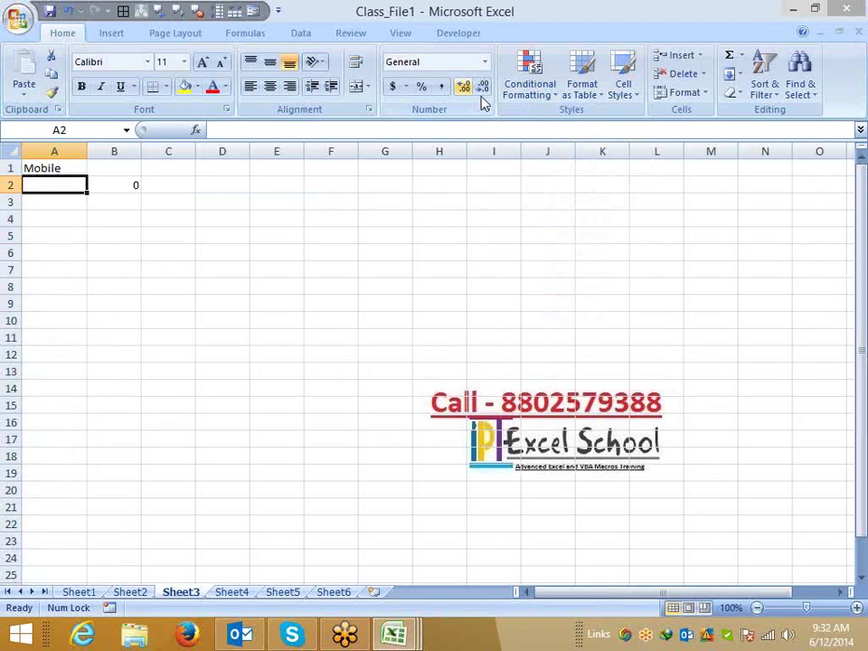
{"action": "left_click", "coordinate": [536, 98]}
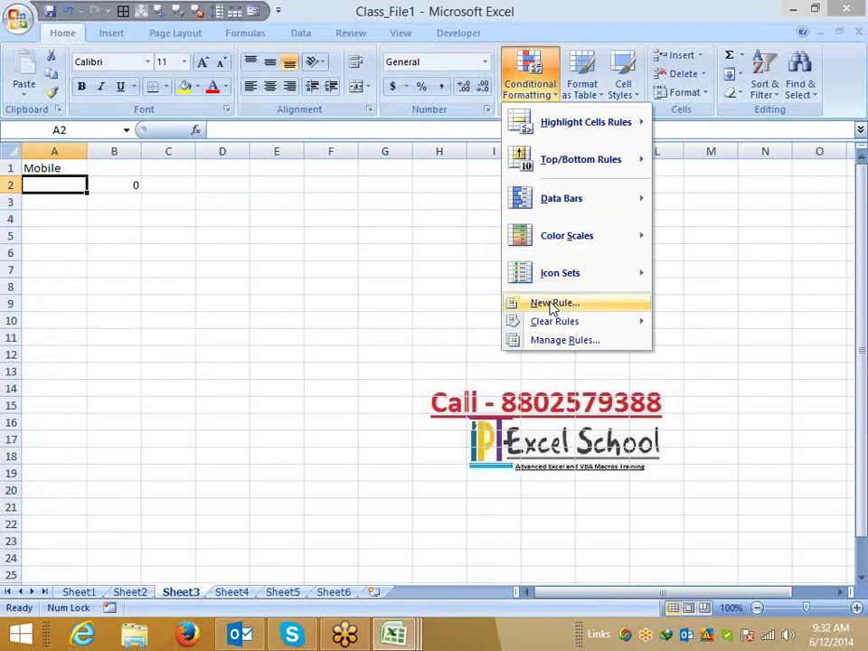
Create a formula-based rule for A2 reading =len($A2).
{"action": "left_click", "coordinate": [552, 303]}
{"action": "left_click", "coordinate": [363, 270]}
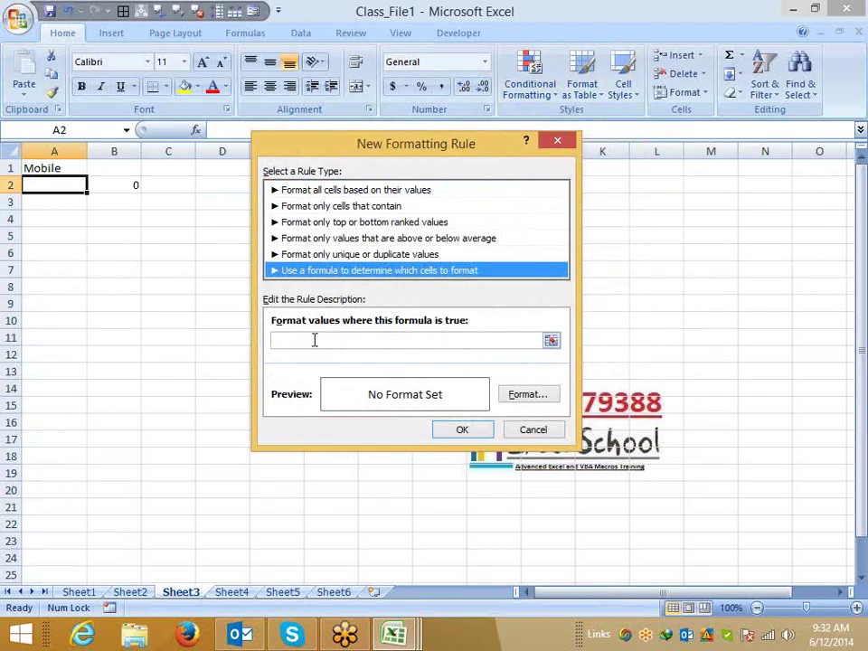
{"action": "left_click", "coordinate": [314, 340]}
{"action": "type", "text": "="}
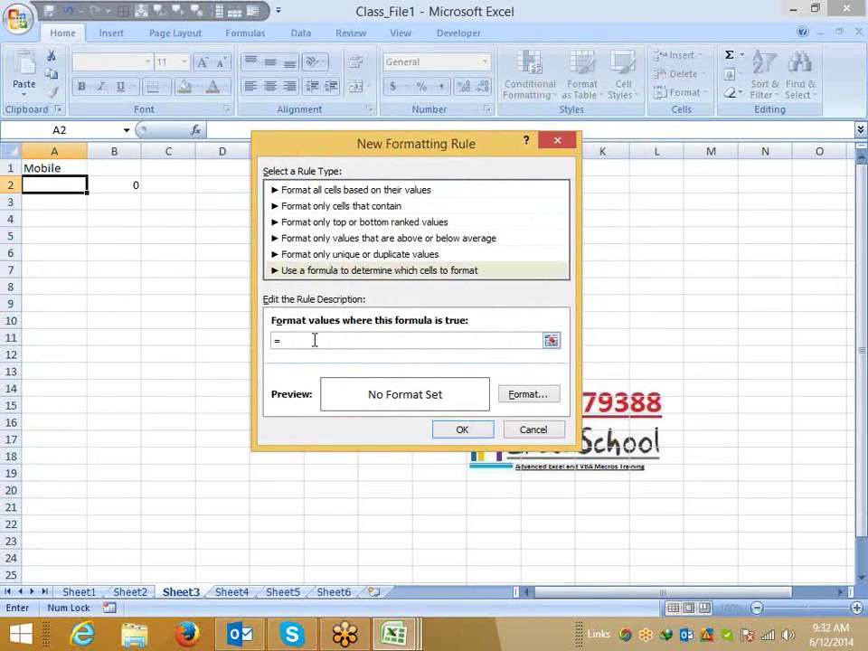
{"action": "type", "text": "len("}
{"action": "left_click", "coordinate": [65, 184]}
{"action": "type", "text": ")"}
{"action": "left_click", "coordinate": [306, 340]}
{"action": "key", "text": "Delete"}
Give the rule a yellow fill, save it, and paint it over A1:A12.
{"action": "left_click", "coordinate": [509, 396]}
{"action": "left_click", "coordinate": [326, 296]}
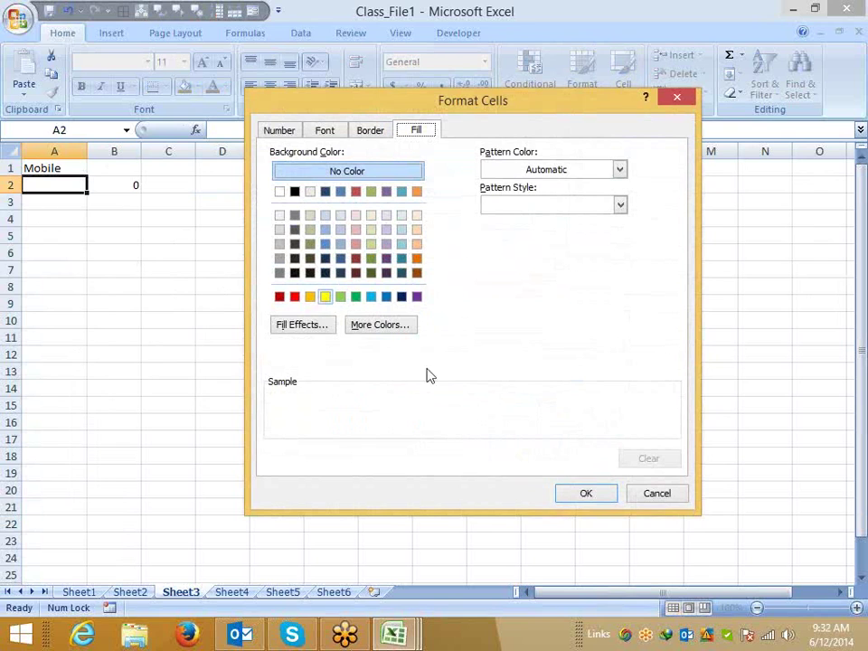
{"action": "left_click", "coordinate": [584, 492]}
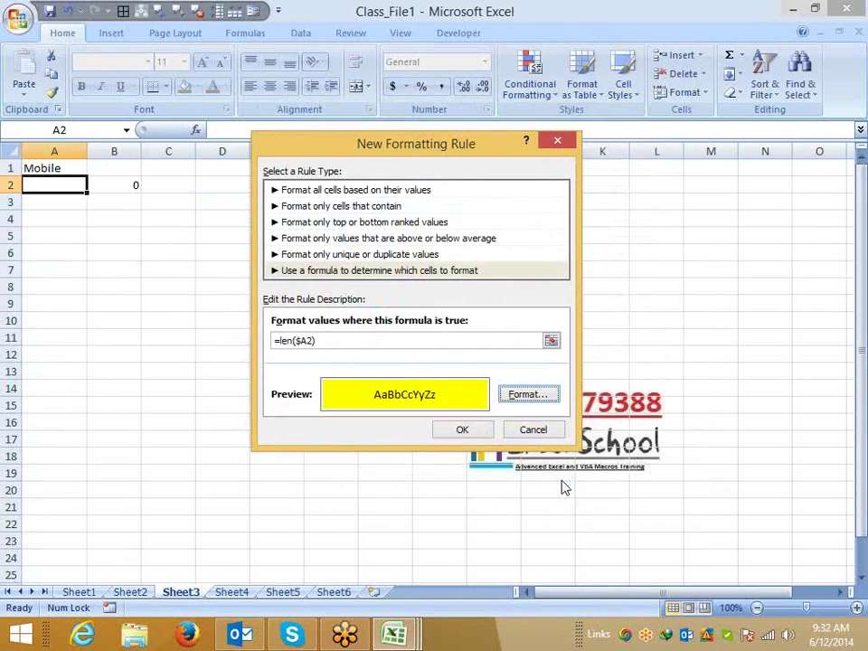
{"action": "left_click", "coordinate": [472, 430]}
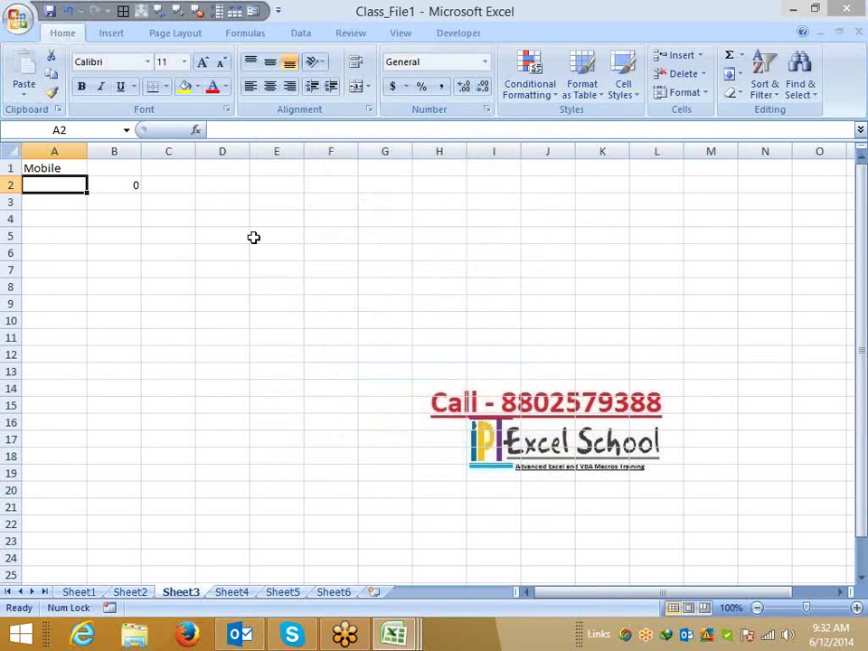
{"action": "left_click", "coordinate": [52, 91]}
{"action": "left_click_drag", "start_coordinate": [65, 172], "coordinate": [65, 349]}
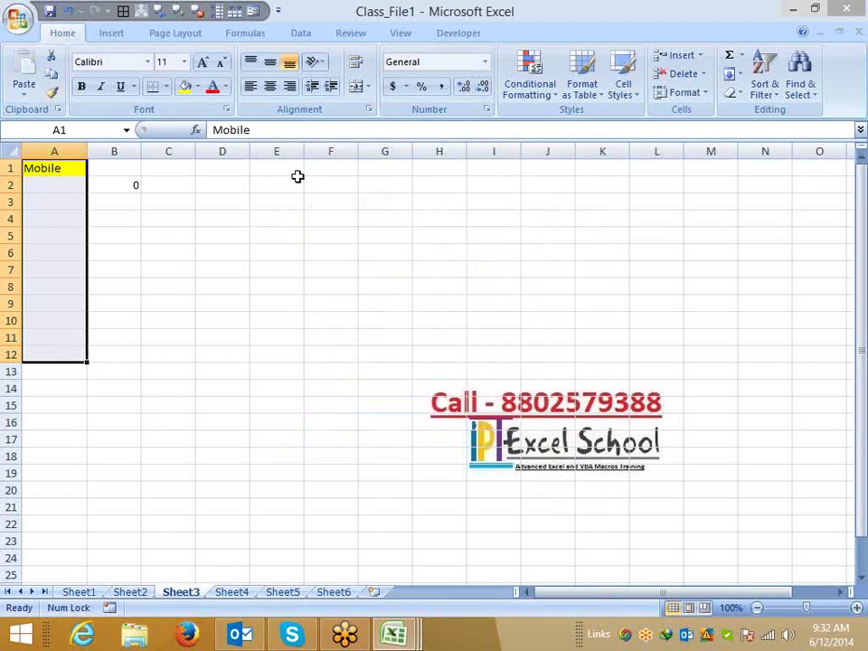
Undo the painted formatting, then change A2's yellow rule to =LEN($A2)<>10 and apply it.
{"action": "key", "text": "ctrl+z"}
{"action": "left_click", "coordinate": [54, 187]}
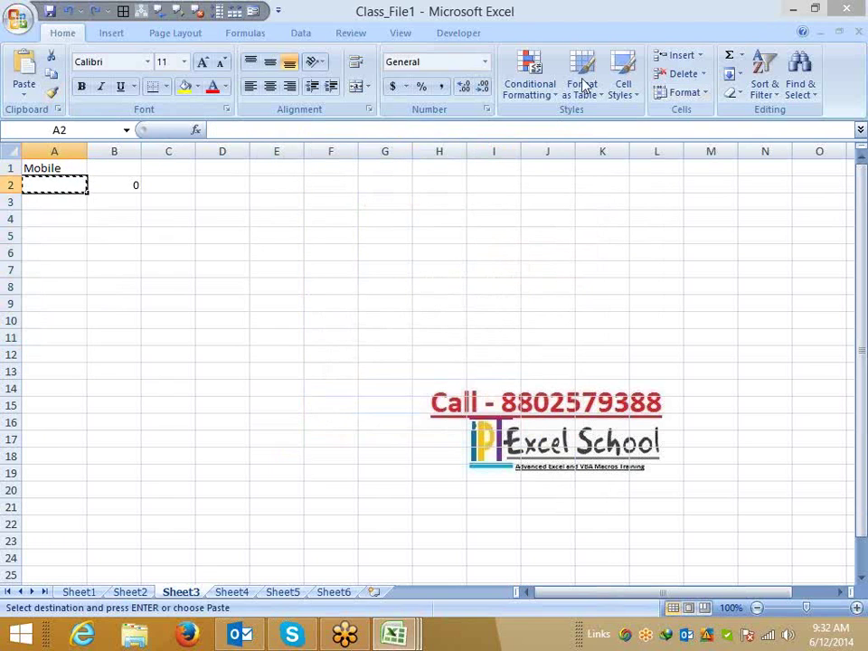
{"action": "left_click", "coordinate": [530, 77]}
{"action": "left_click", "coordinate": [559, 343]}
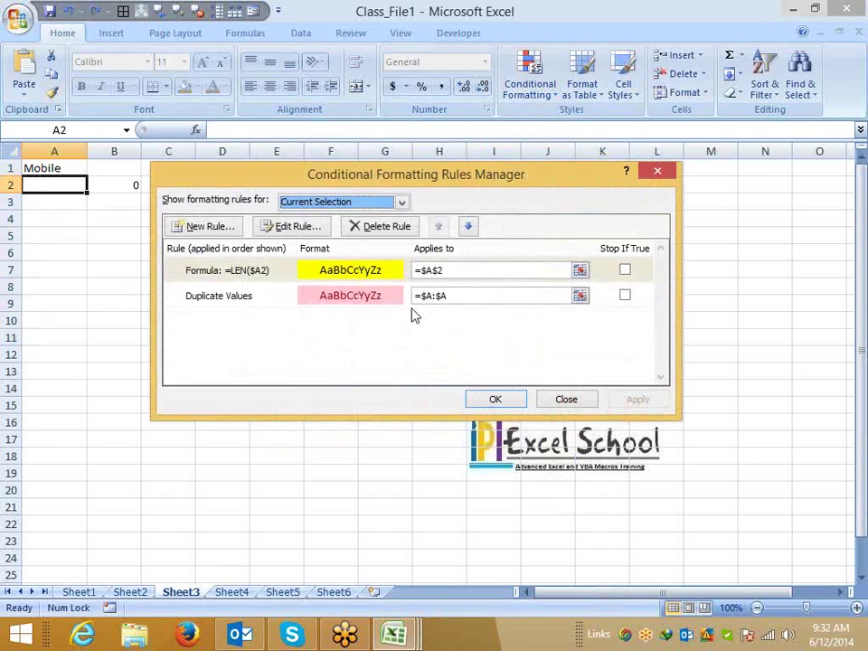
{"action": "left_click", "coordinate": [372, 274]}
{"action": "double_click", "coordinate": [373, 274]}
{"action": "left_click", "coordinate": [351, 341]}
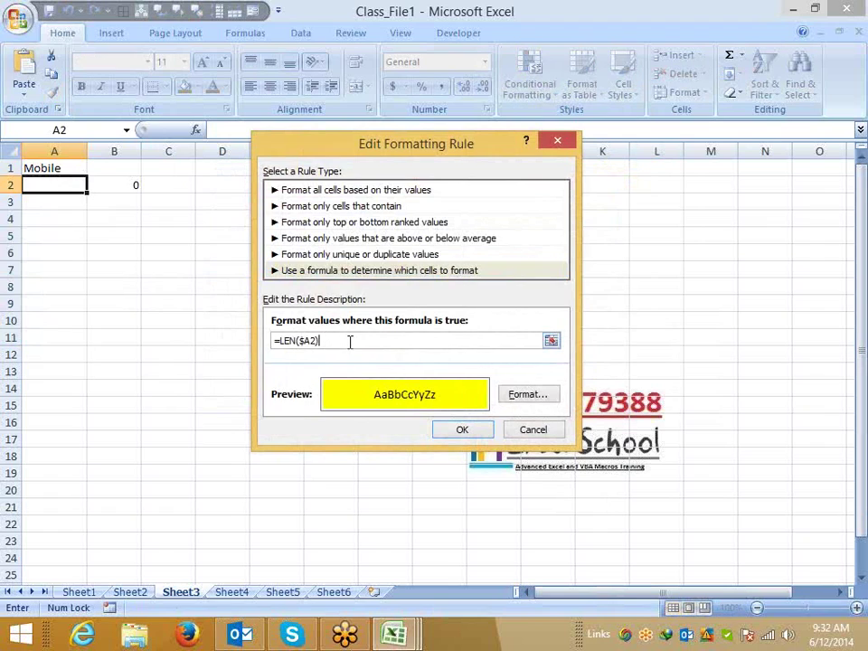
{"action": "type", "text": "<>10"}
{"action": "left_click", "coordinate": [473, 431]}
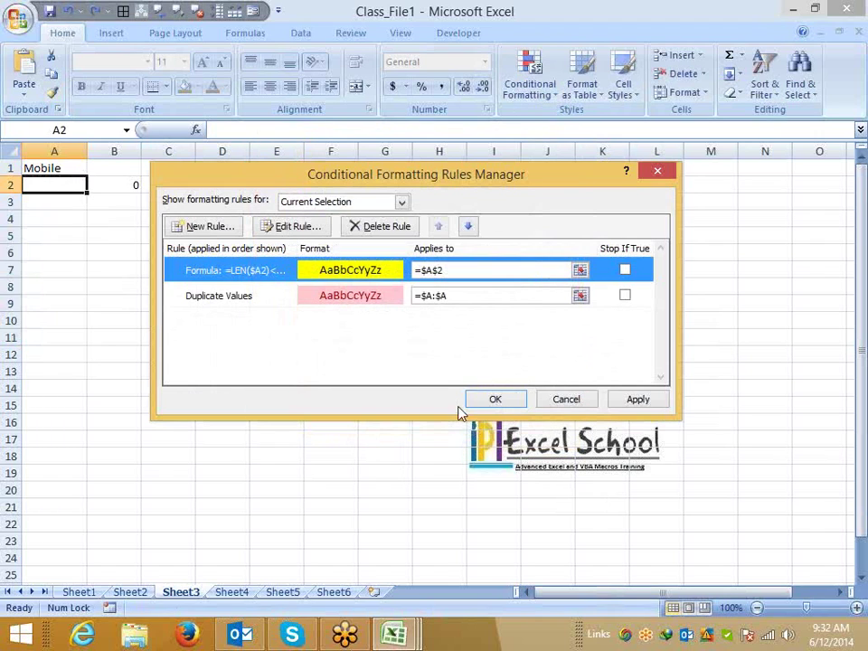
{"action": "left_click", "coordinate": [637, 399]}
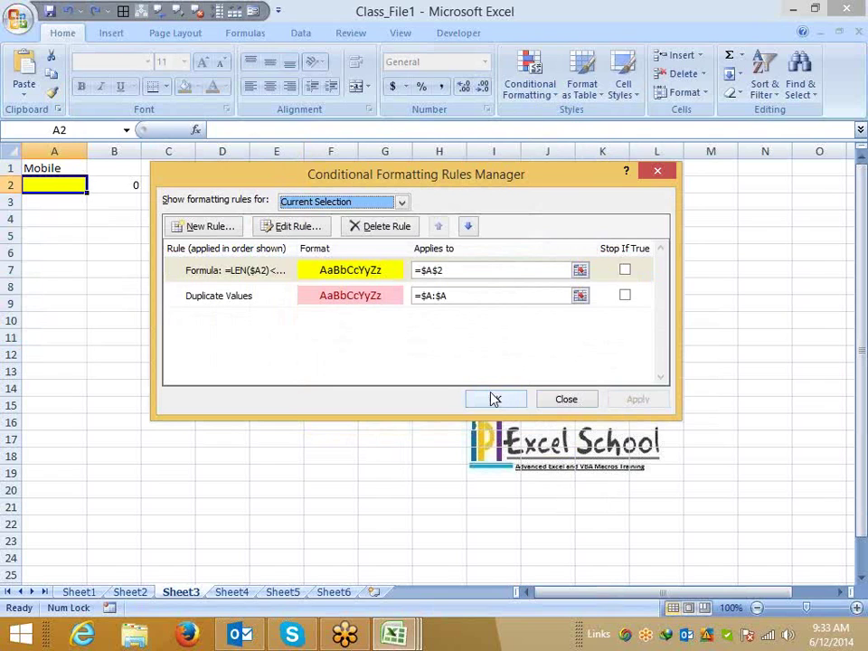
Rewrite the yellow rule as =AND(LEN($A2)<>10,LEN($A2)>0), apply it and close the manager.
{"action": "double_click", "coordinate": [264, 271]}
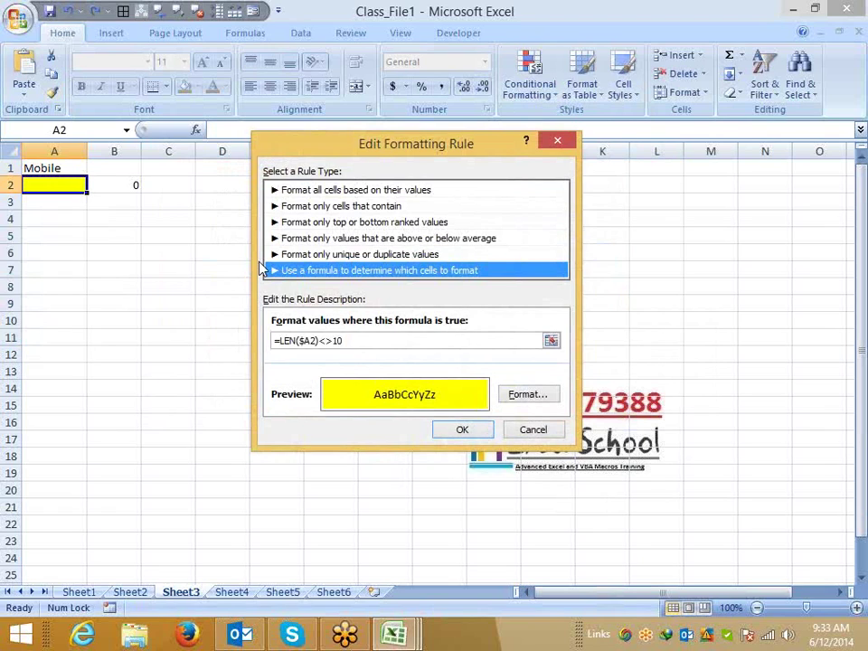
{"action": "left_click", "coordinate": [283, 341]}
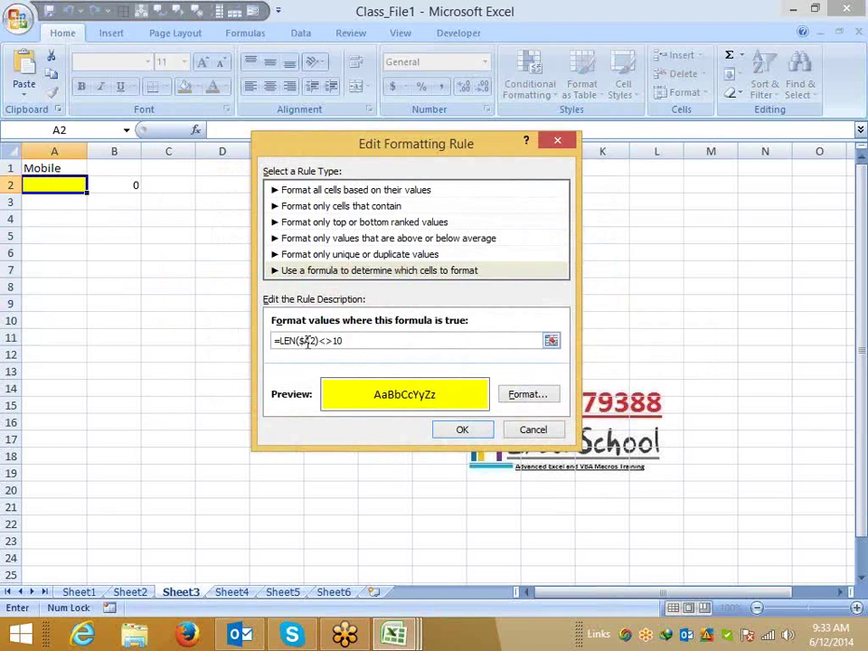
{"action": "type", "text": "and("}
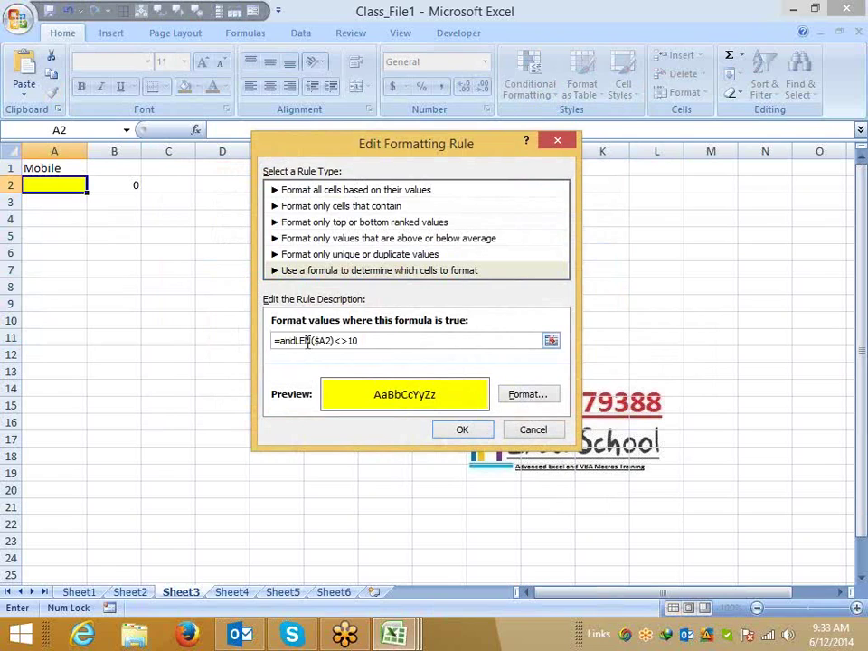
{"action": "left_click", "coordinate": [376, 339]}
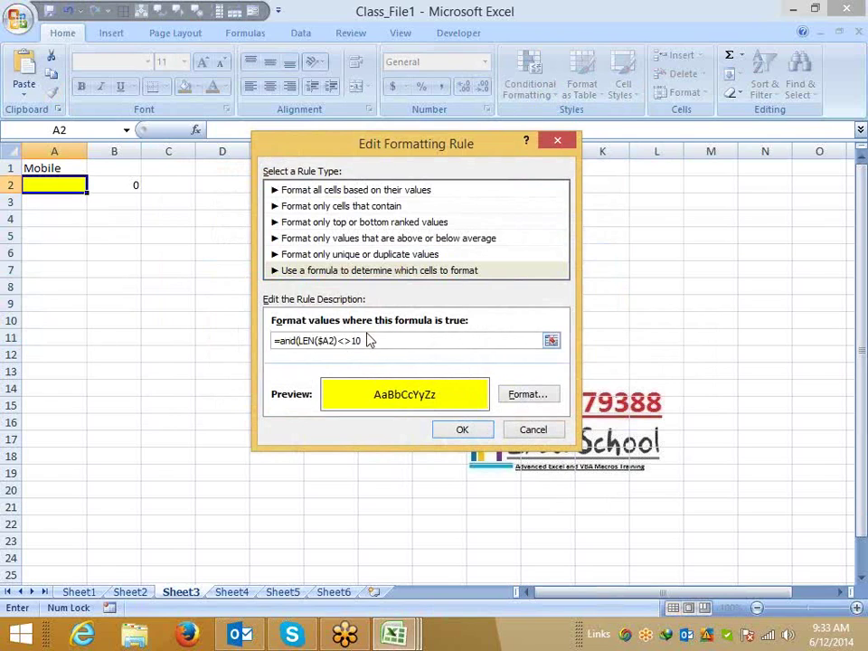
{"action": "type", "text": ",len("}
{"action": "left_click", "coordinate": [47, 188]}
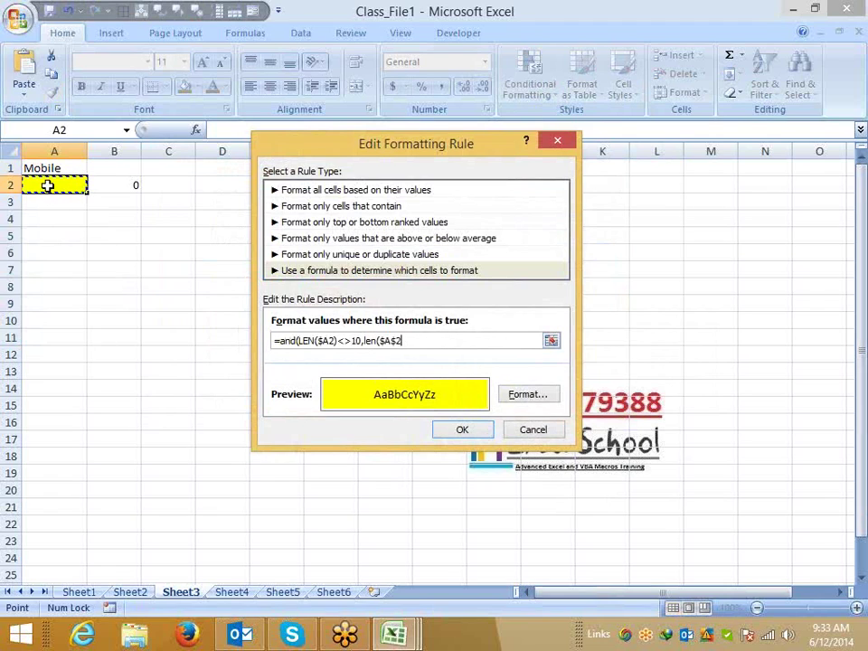
{"action": "type", "text": ")>0)"}
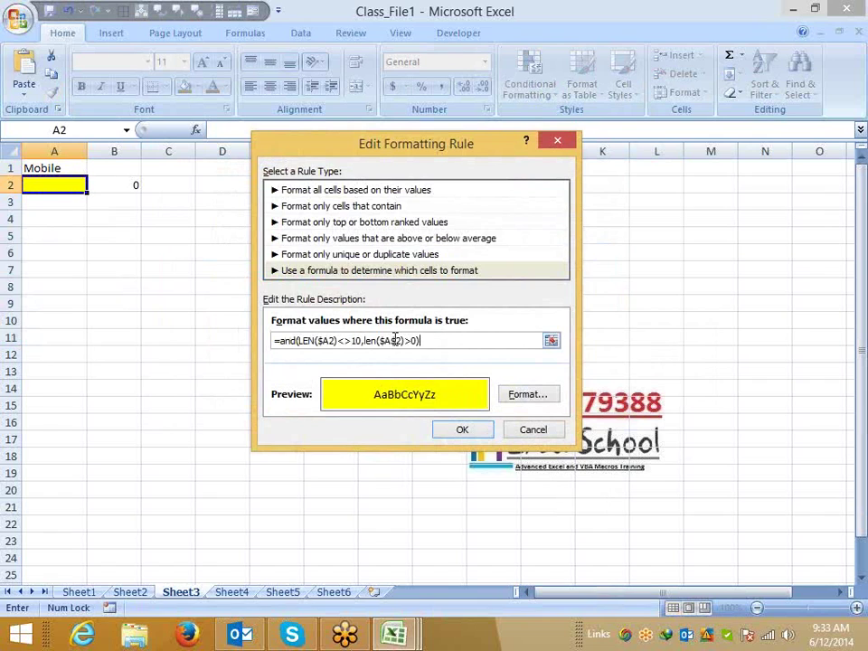
{"action": "key", "text": "Left"}
{"action": "key", "text": "Left"}
{"action": "key", "text": "Left"}
{"action": "key", "text": "Left"}
{"action": "key", "text": "Left"}
{"action": "key", "text": "BackSpace"}
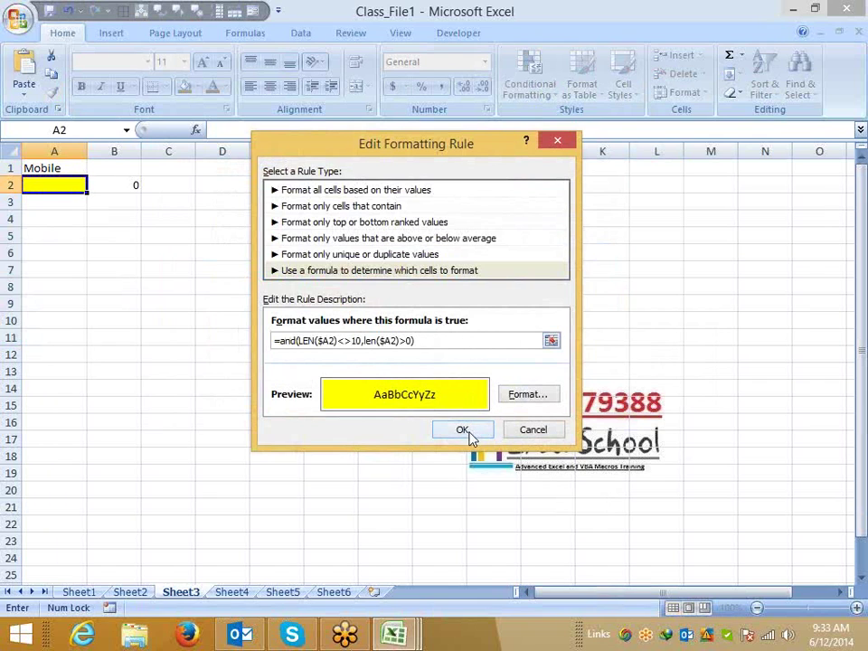
{"action": "left_click", "coordinate": [469, 432]}
{"action": "left_click", "coordinate": [636, 398]}
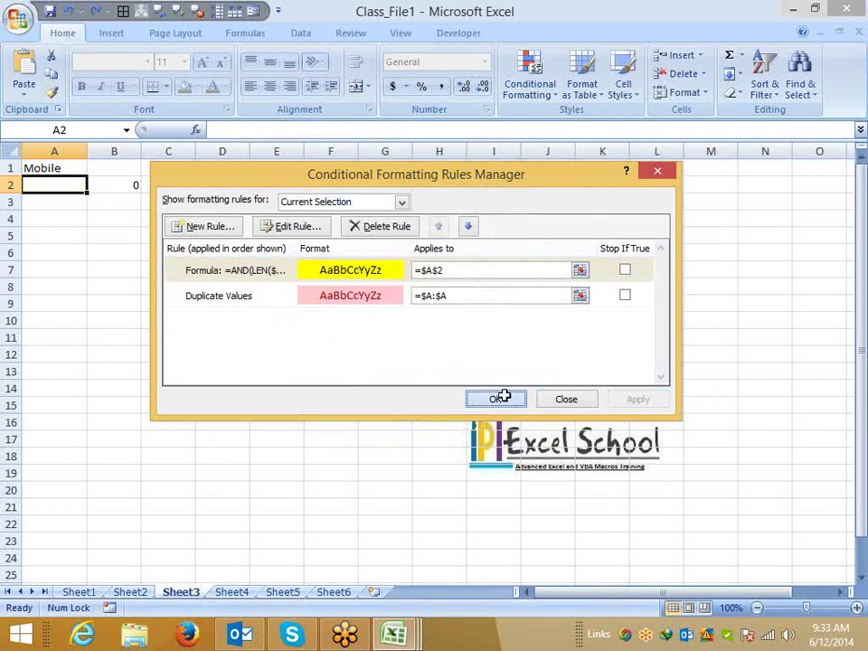
{"action": "left_click", "coordinate": [497, 398]}
Copy A2's formatting down column A to A21 with Format Painter.
{"action": "left_click", "coordinate": [51, 92]}
{"action": "left_click_drag", "start_coordinate": [62, 185], "coordinate": [64, 510]}
{"action": "left_click", "coordinate": [46, 186]}
Test A2 with 334, then a ten-digit mobile number, confirming it stays unshaded.
{"action": "type", "text": "334"}
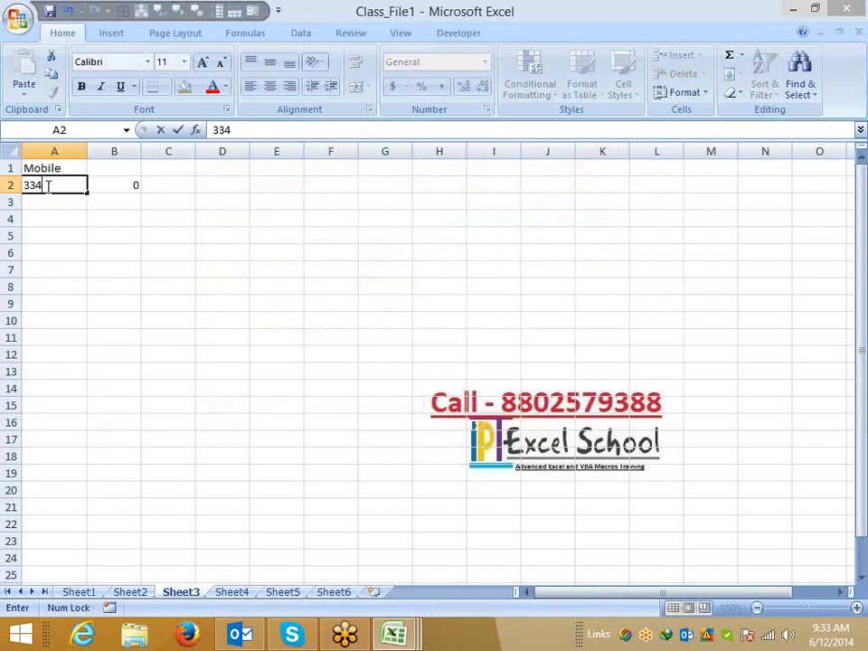
{"action": "key", "text": "Return"}
{"action": "left_click", "coordinate": [46, 185]}
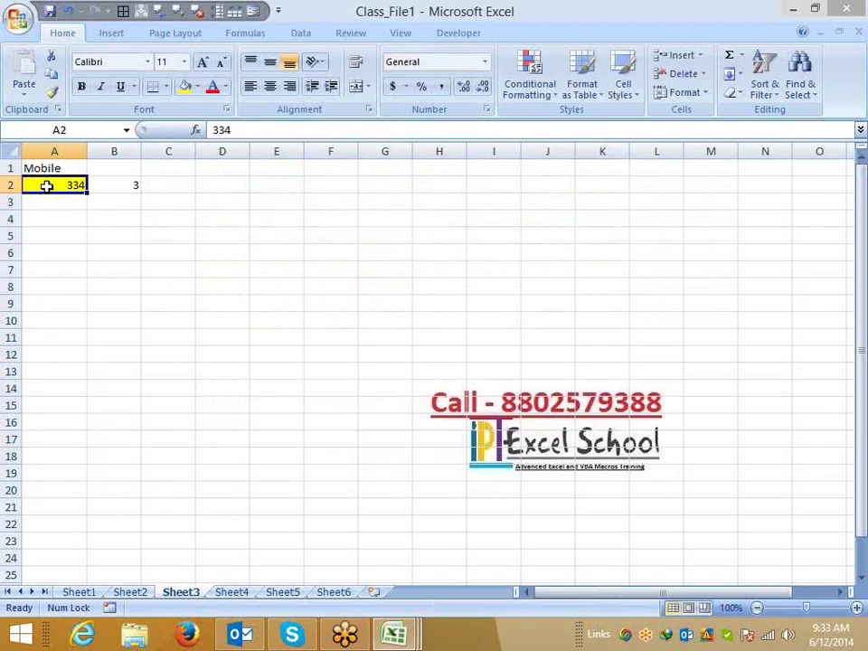
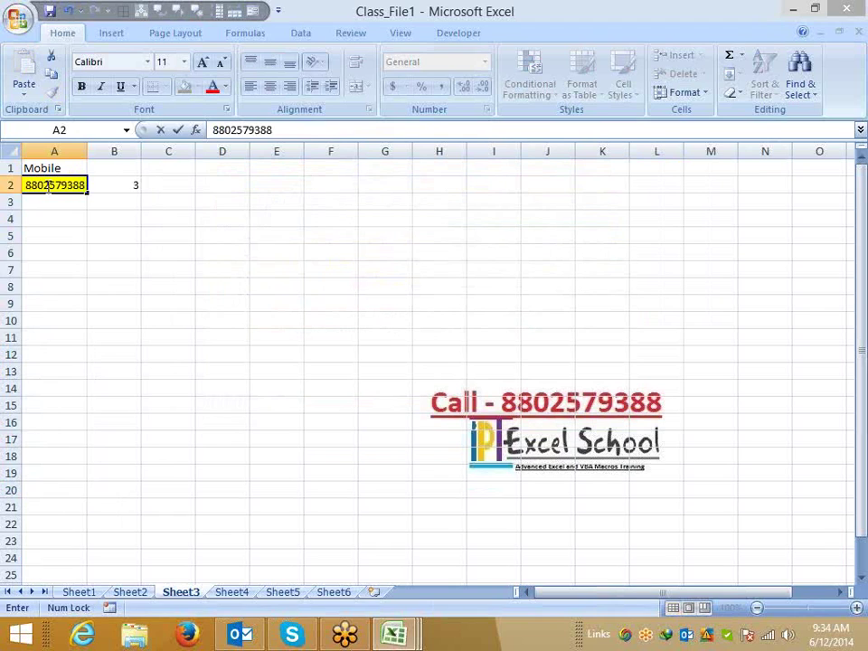
{"action": "key", "text": "Return"}
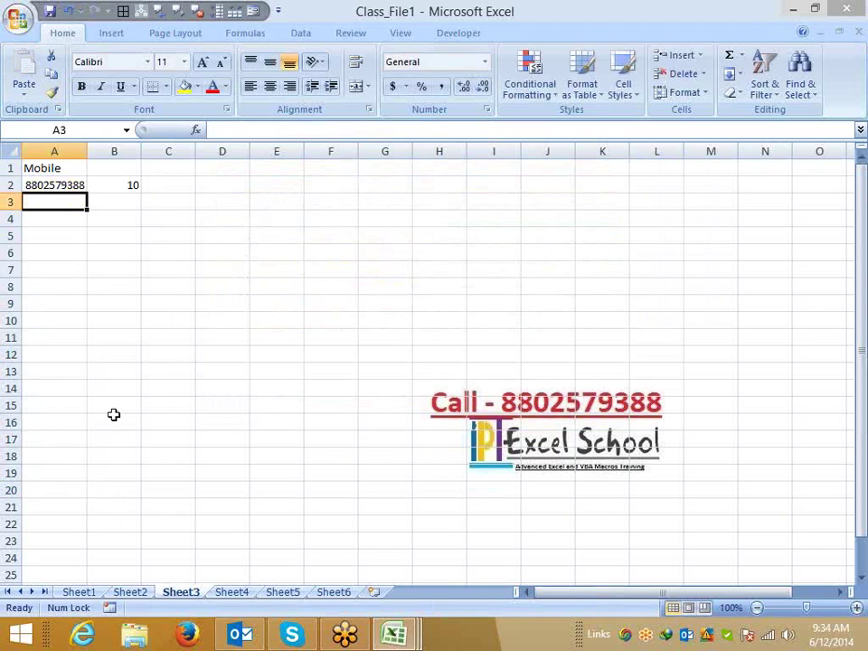
{"action": "key", "text": "Up"}
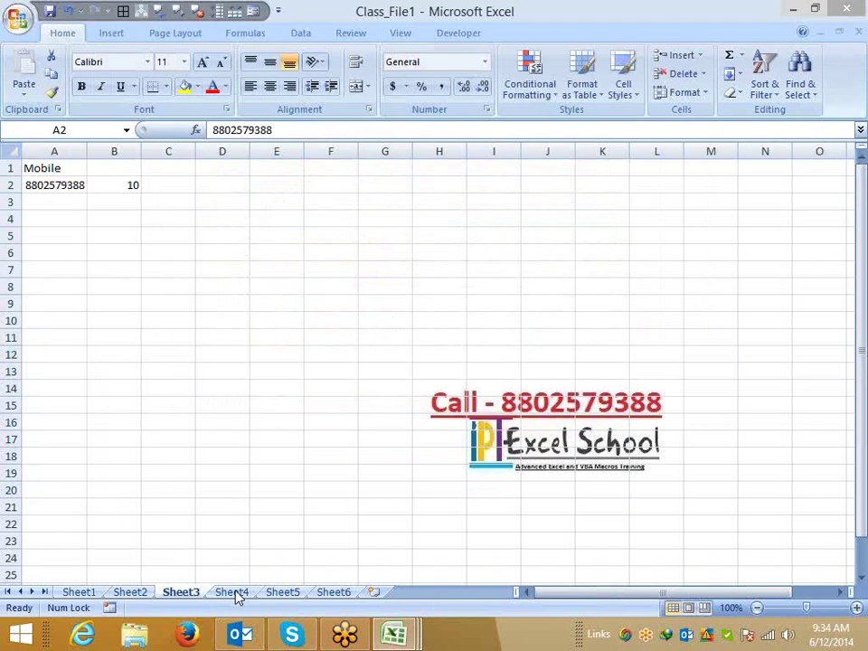
{"action": "left_click", "coordinate": [231, 592]}
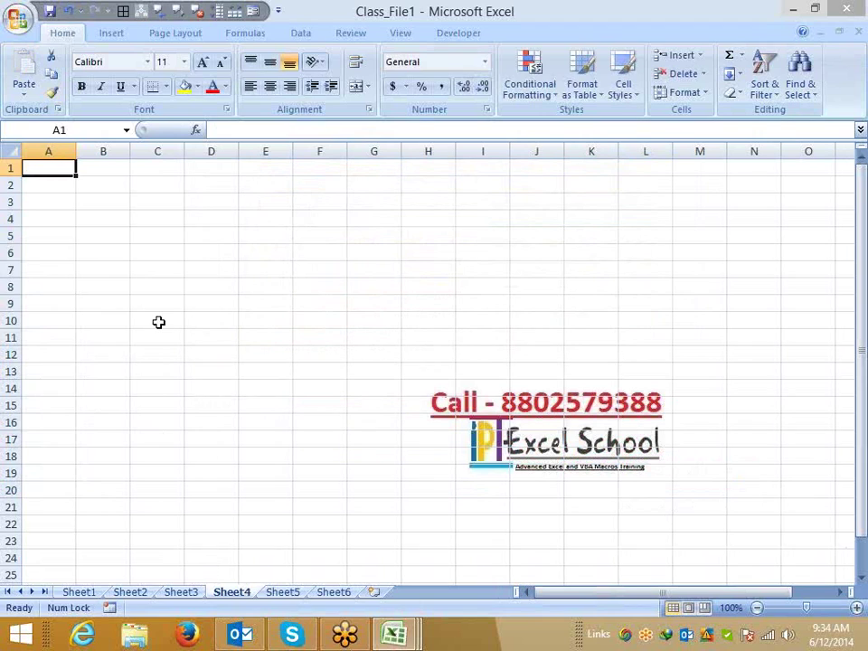
Enter the heading A/c in Sheet4's A1, then try '154 in A2 and cancel it.
{"action": "type", "text": "A"}
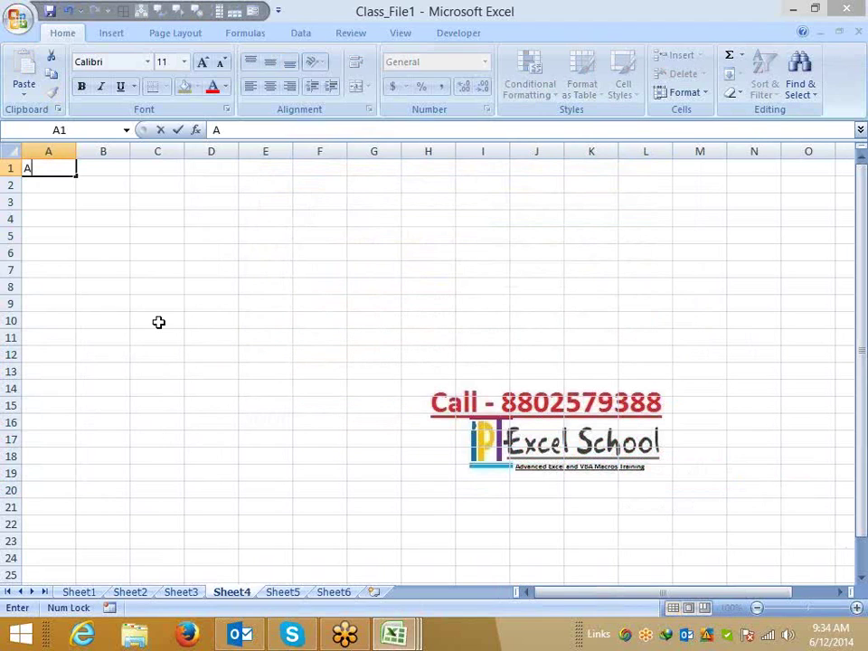
{"action": "type", "text": "/c"}
{"action": "key", "text": "Return"}
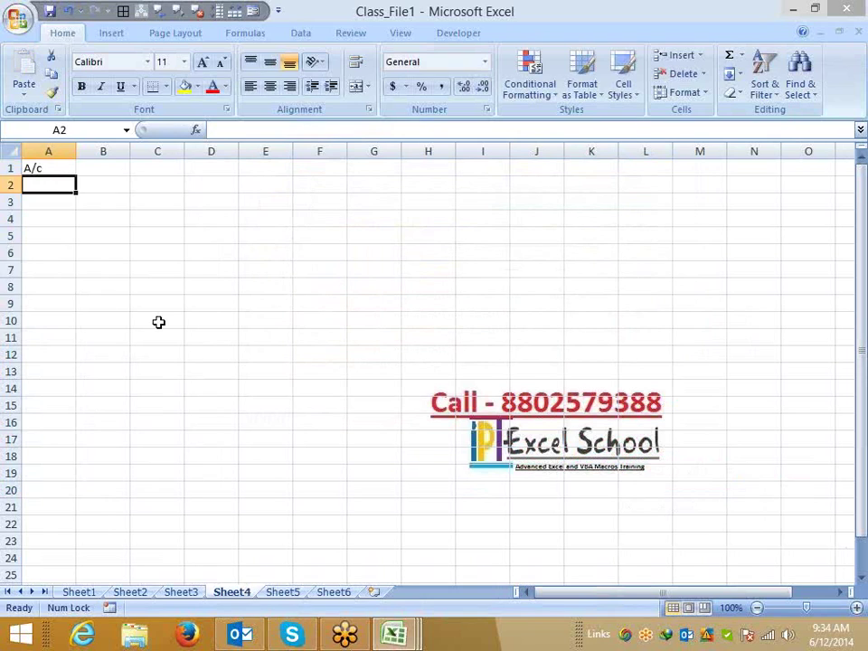
{"action": "type", "text": "'154"}
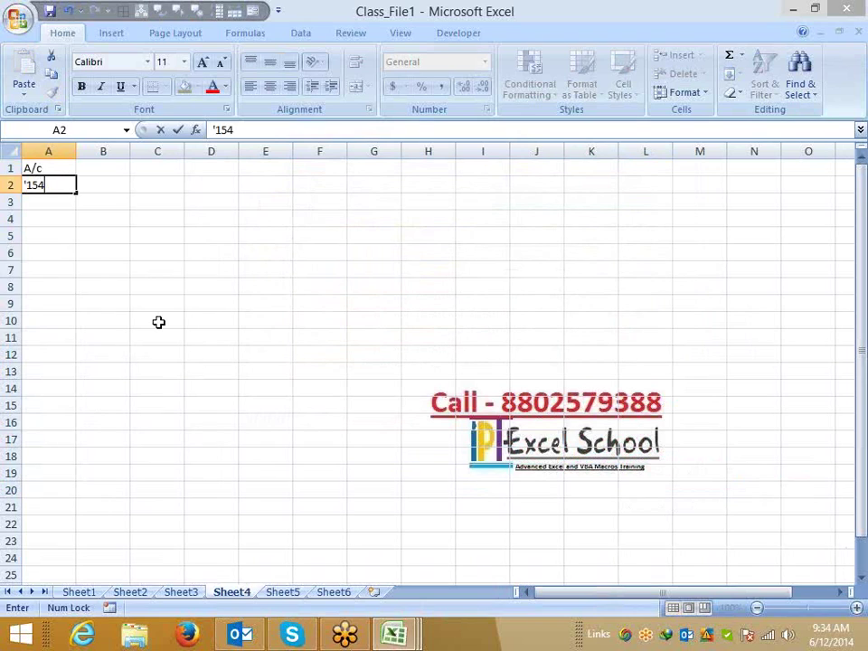
{"action": "key", "text": "Escape"}
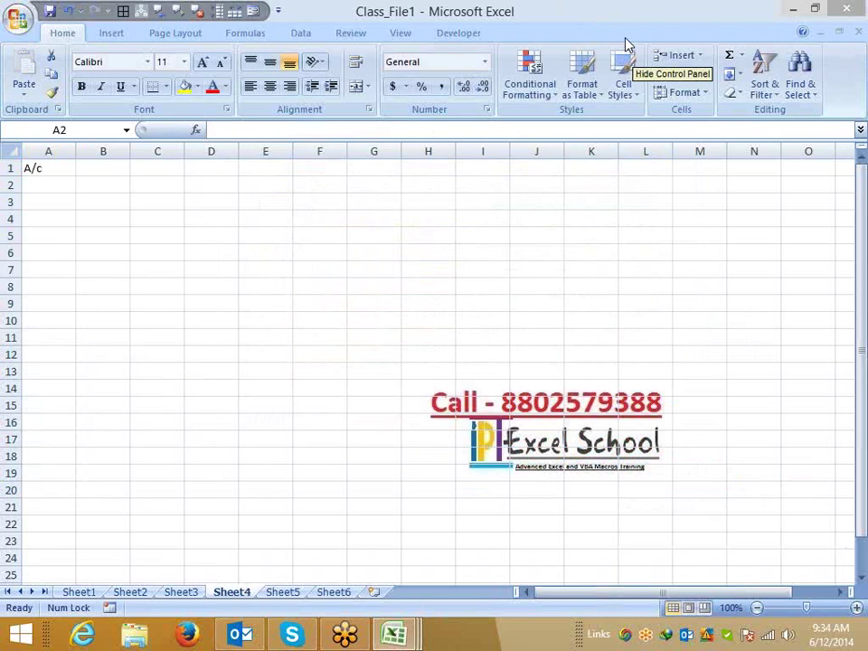
{"action": "left_click", "coordinate": [109, 180]}
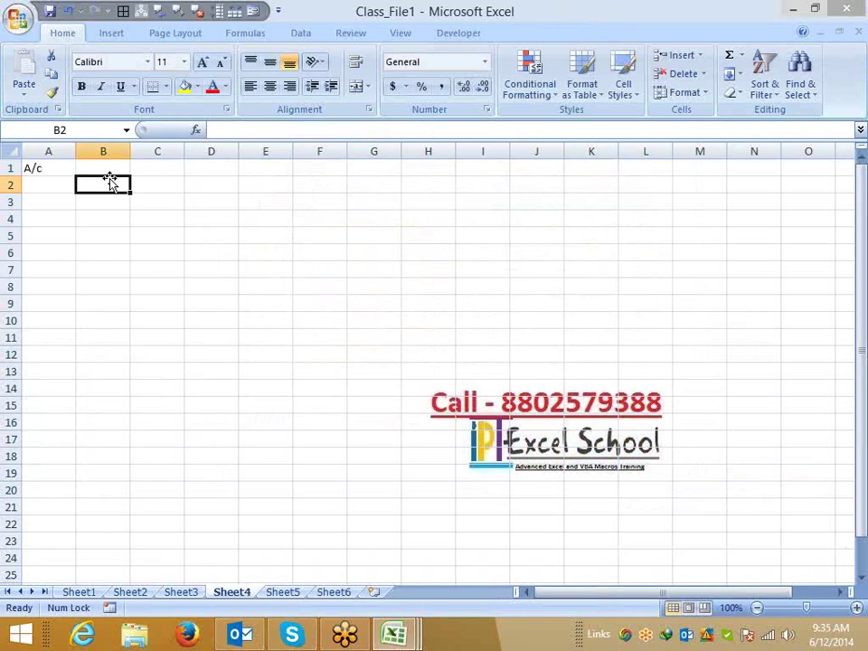
{"action": "type", "text": "=ce"}
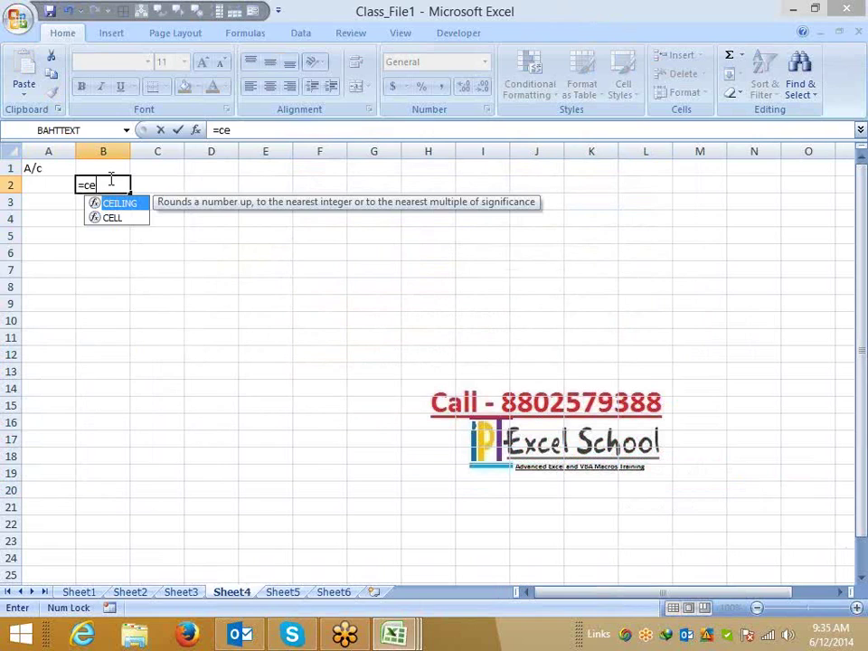
{"action": "key", "text": "Down"}
{"action": "key", "text": "Tab"}
{"action": "key", "text": "Down"}
{"action": "key", "text": "Down"}
{"action": "key", "text": "Down"}
{"action": "key", "text": "Down"}
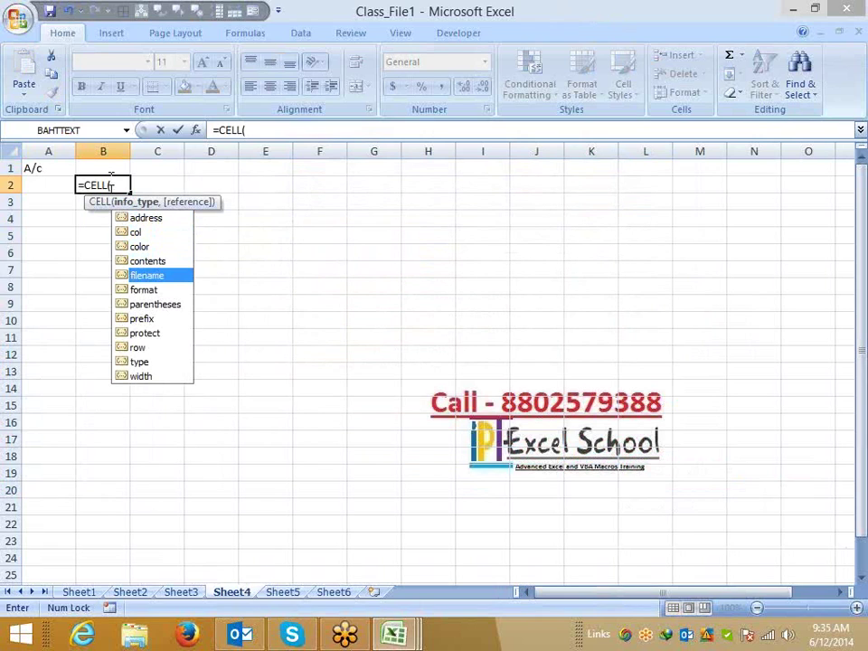
{"action": "key", "text": "Down"}
{"action": "key", "text": "Down"}
{"action": "key", "text": "Down"}
{"action": "key", "text": "Down"}
{"action": "key", "text": "Down"}
{"action": "key", "text": "Down"}
{"action": "key", "text": "Tab"}
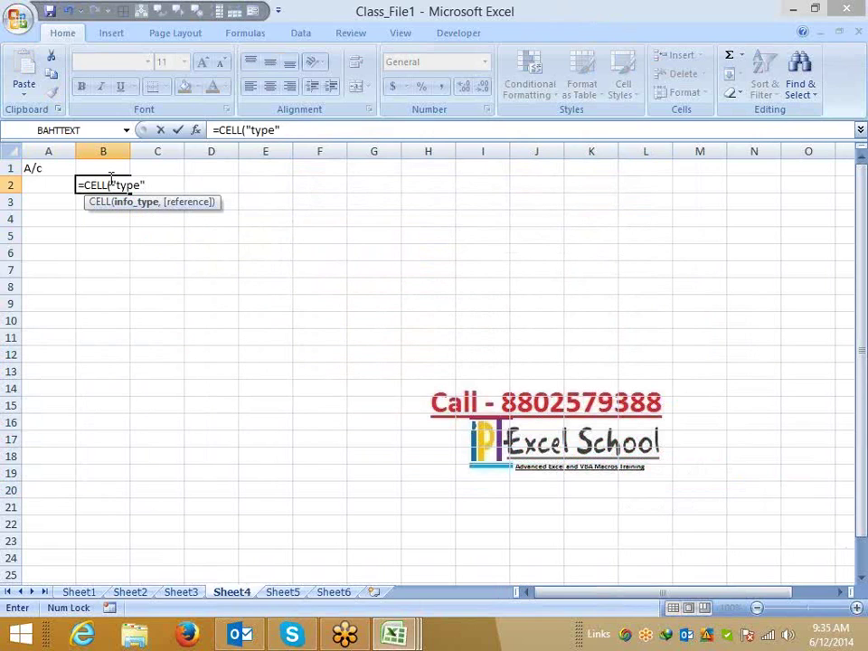
{"action": "type", "text": ","}
{"action": "key", "text": "Left"}
{"action": "key", "text": "Return"}
{"action": "left_click", "coordinate": [109, 182]}
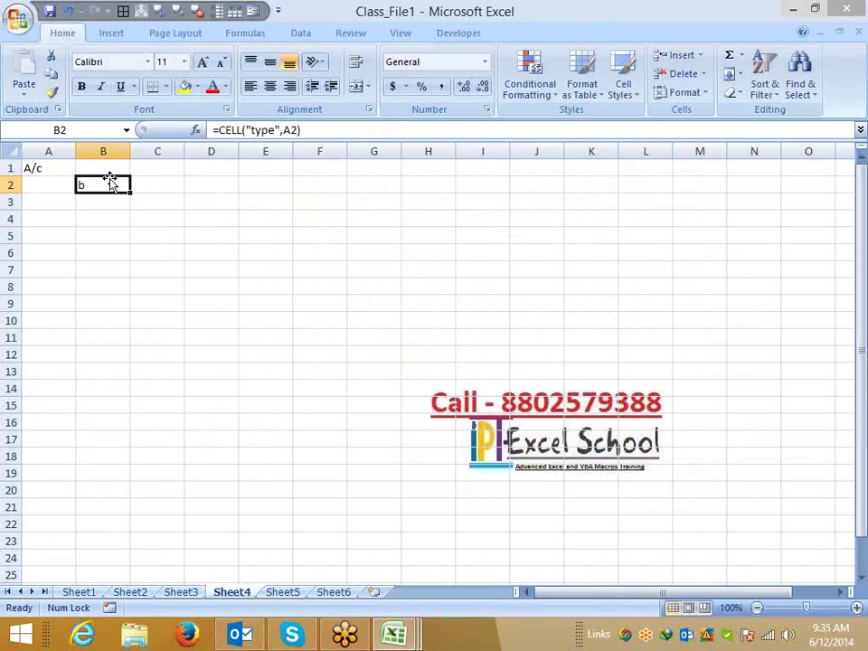
{"action": "key", "text": "Left"}
{"action": "type", "text": "1"}
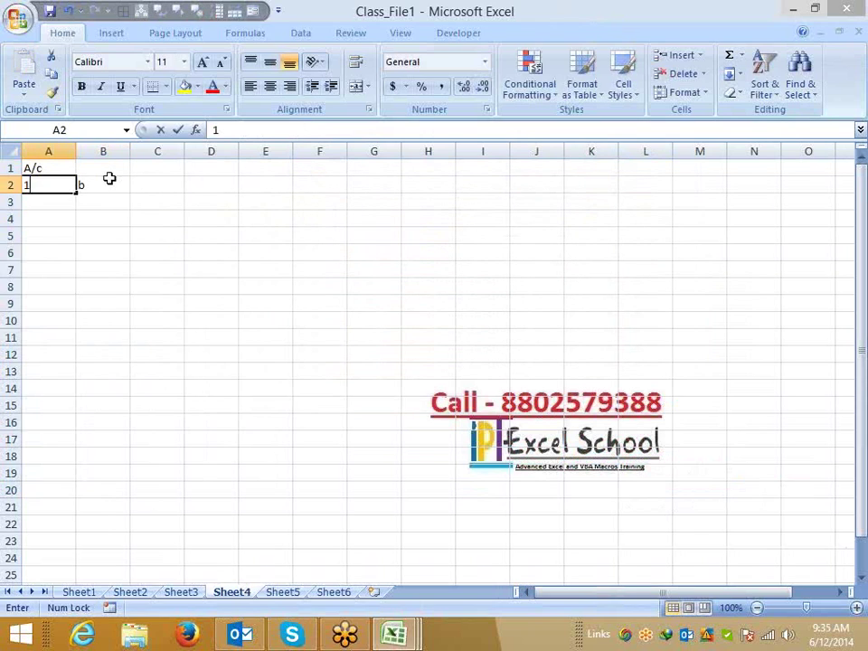
{"action": "key", "text": "Return"}
{"action": "key", "text": "Up"}
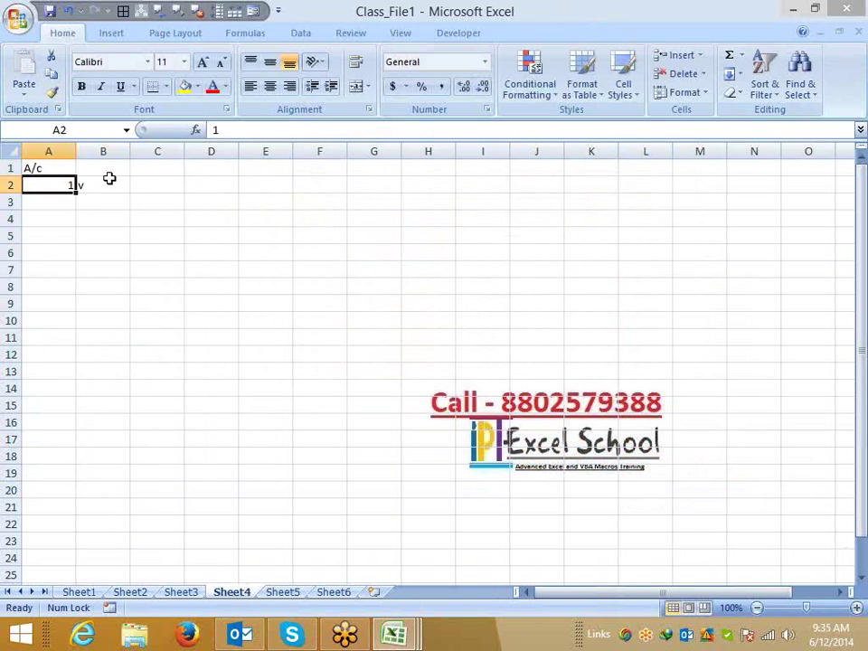
{"action": "key", "text": "Delete"}
{"action": "type", "text": "dfs"}
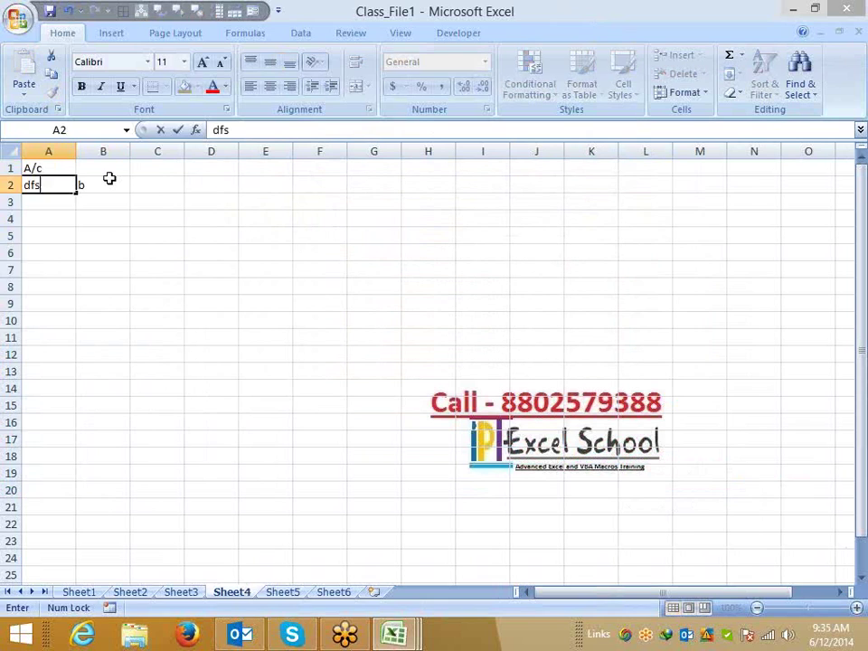
{"action": "left_click", "coordinate": [110, 183]}
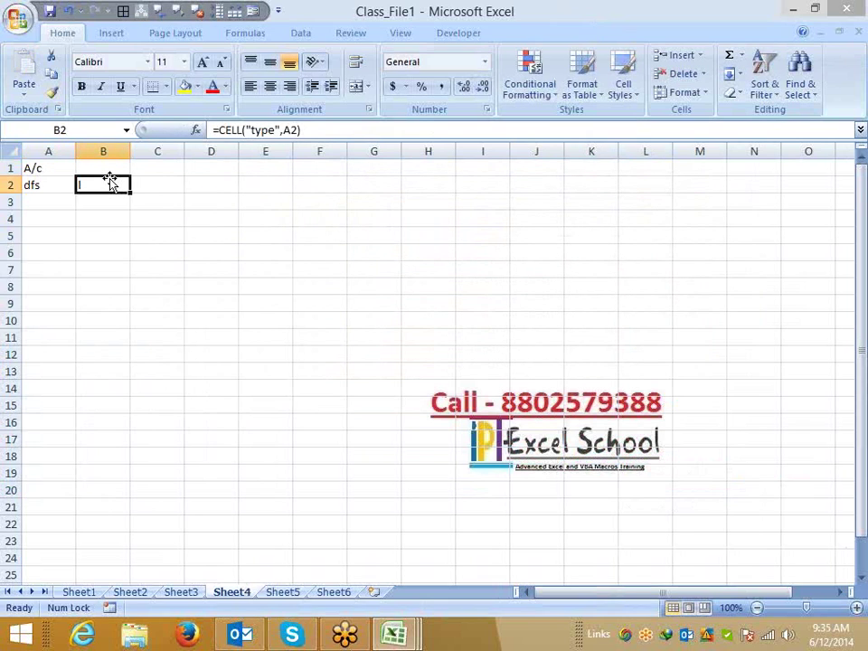
{"action": "key", "text": "Right"}
{"action": "type", "text": "=ty"}
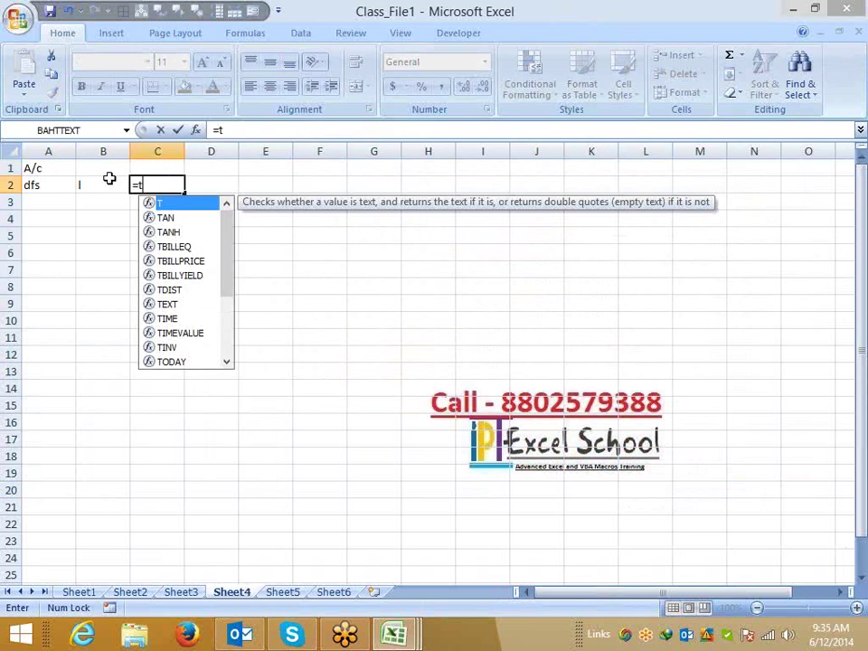
{"action": "key", "text": "Tab"}
{"action": "key", "text": "Left"}
{"action": "key", "text": "Left"}
{"action": "key", "text": "Return"}
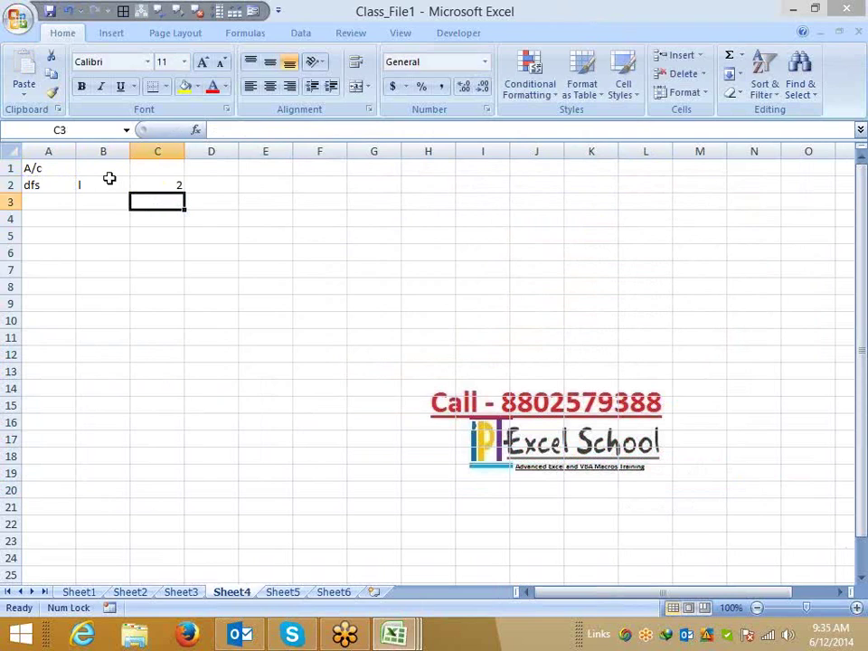
{"action": "key", "text": "Up"}
{"action": "key", "text": "Left"}
{"action": "key", "text": "Left"}
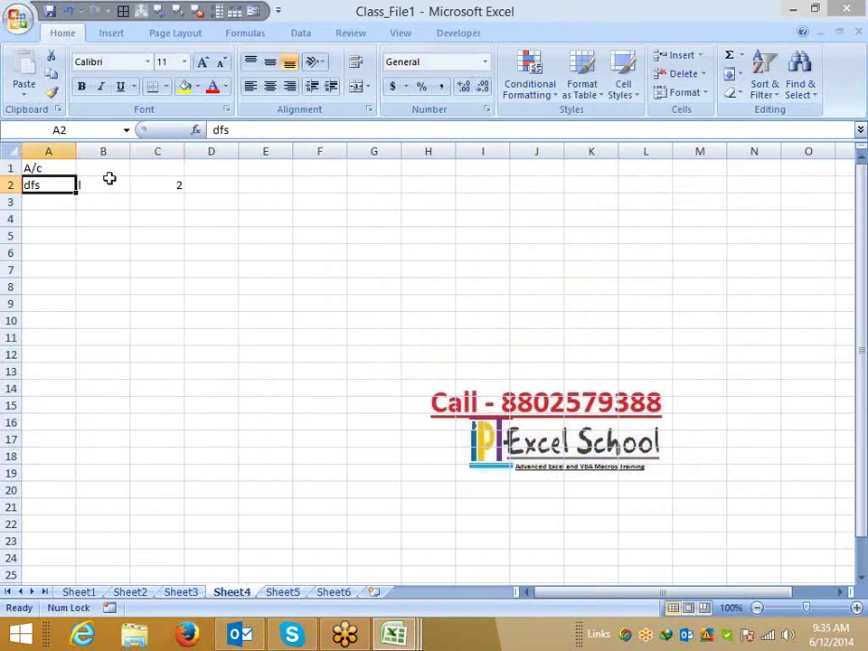
{"action": "key", "text": "Delete"}
{"action": "key", "text": "Right"}
{"action": "key", "text": "Right"}
{"action": "key", "text": "Right"}
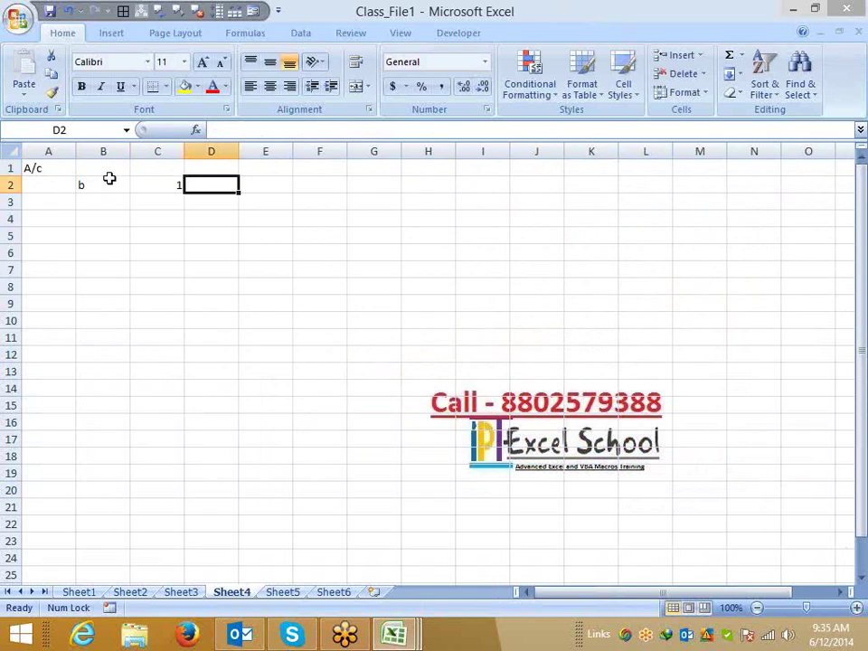
{"action": "type", "text": "=is"}
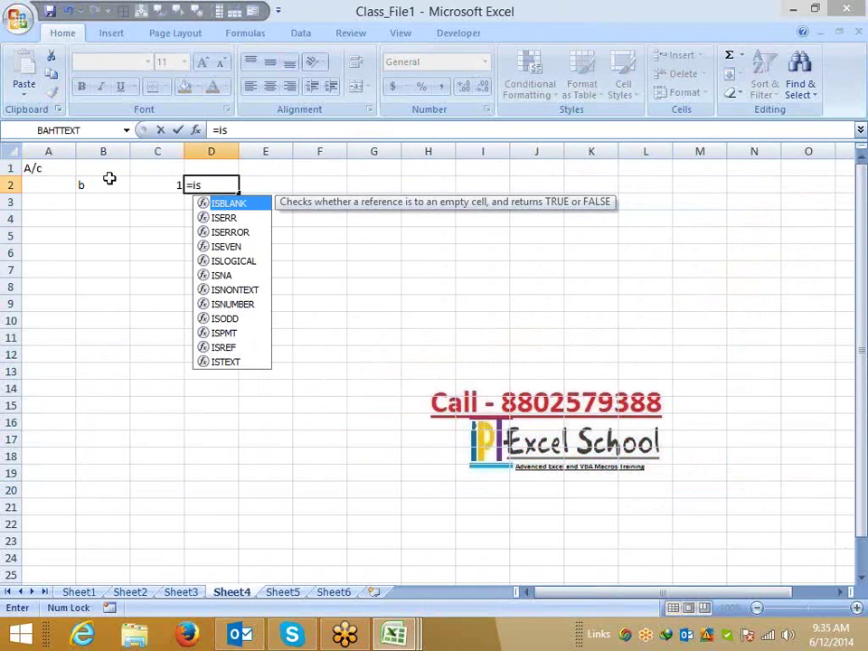
{"action": "type", "text": "t"}
{"action": "key", "text": "Tab"}
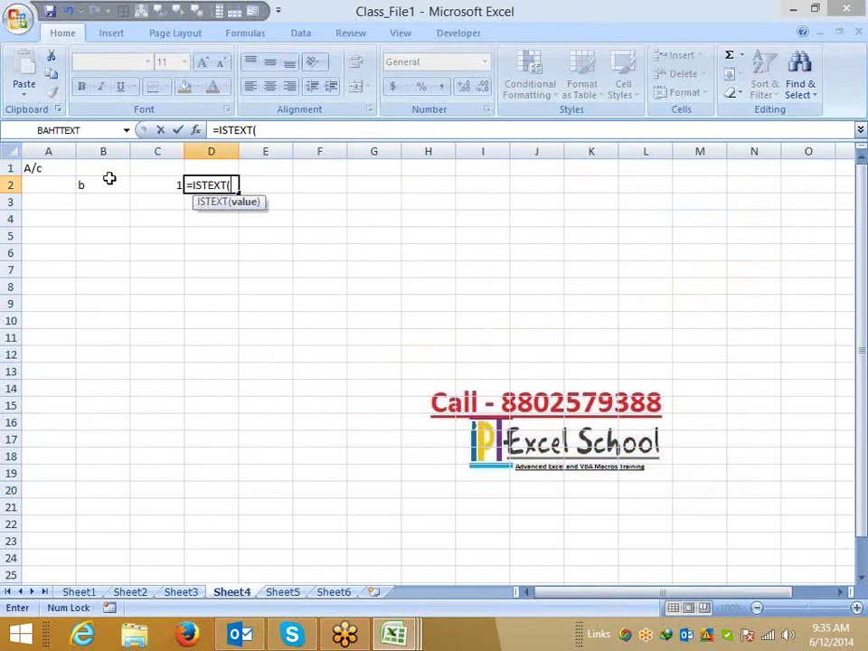
{"action": "left_click", "coordinate": [109, 182]}
{"action": "key", "text": "Left"}
{"action": "type", "text": ")"}
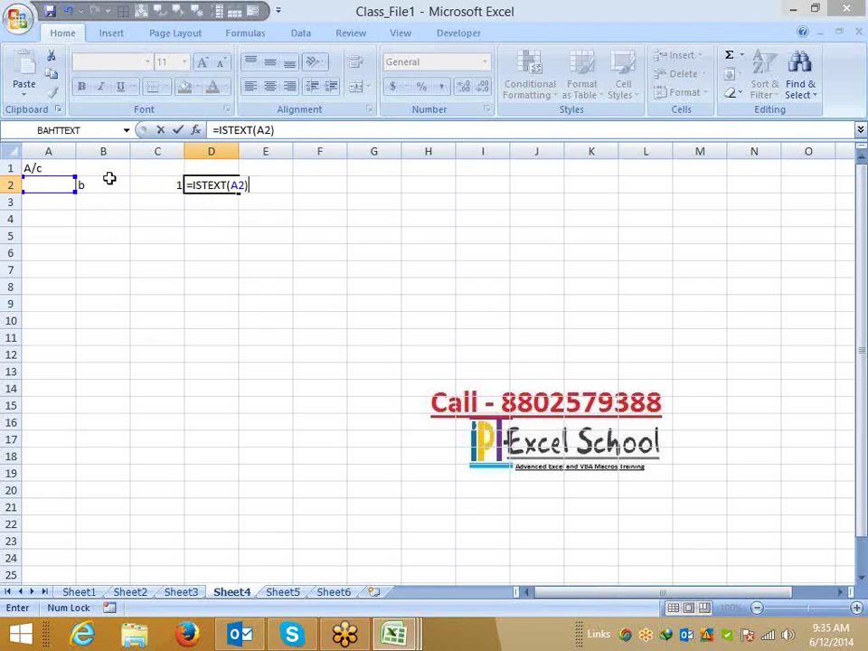
{"action": "key", "text": "Return"}
{"action": "key", "text": "Up"}
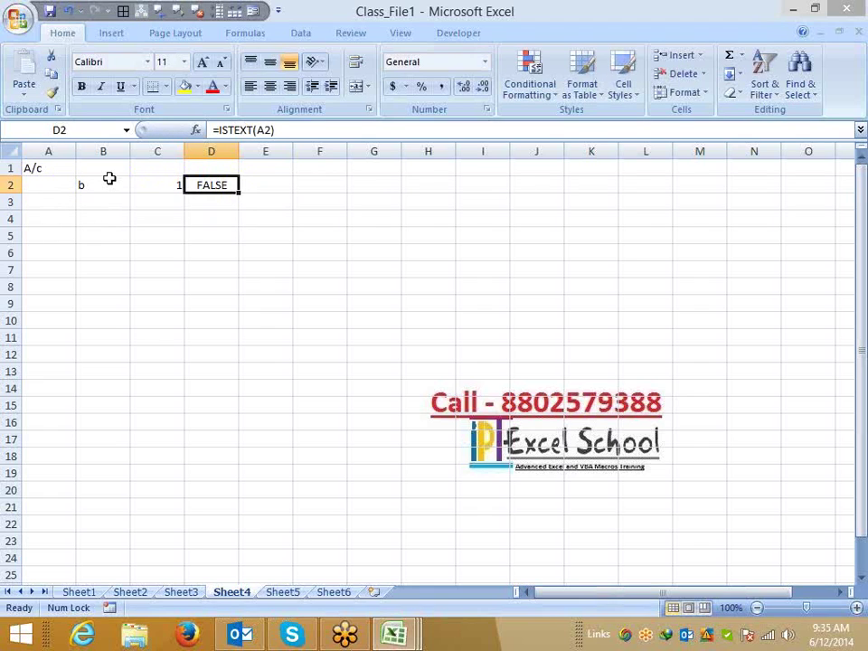
{"action": "key", "text": "Left"}
{"action": "key", "text": "shift+Left"}
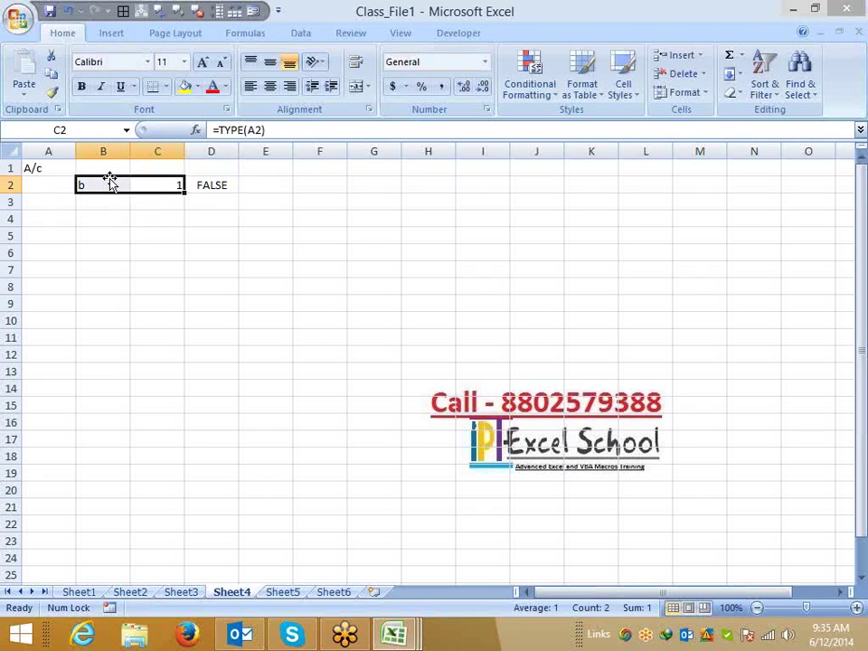
{"action": "key", "text": "Delete"}
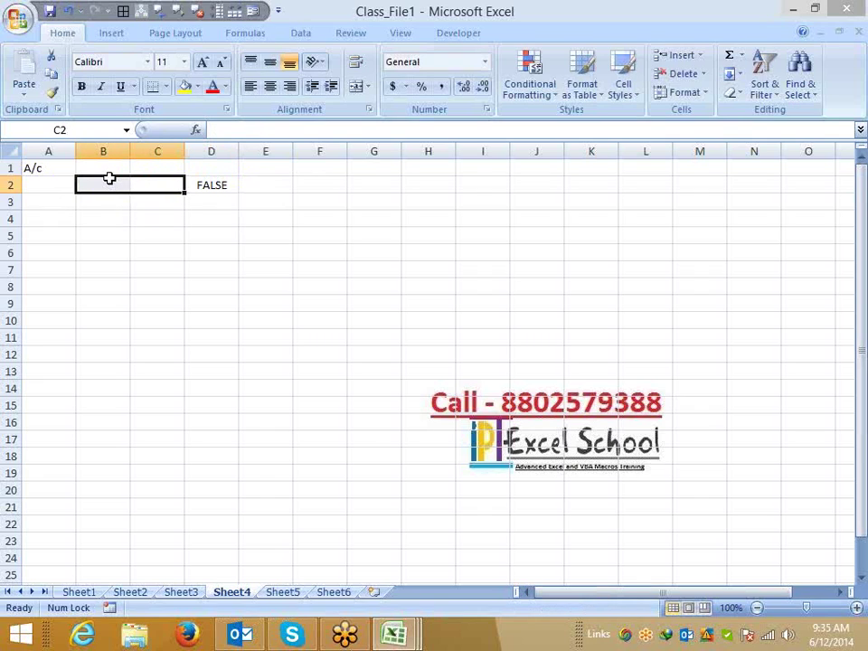
{"action": "key", "text": "Right"}
{"action": "key", "text": "Delete"}
{"action": "key", "text": "Left"}
{"action": "key", "text": "Left"}
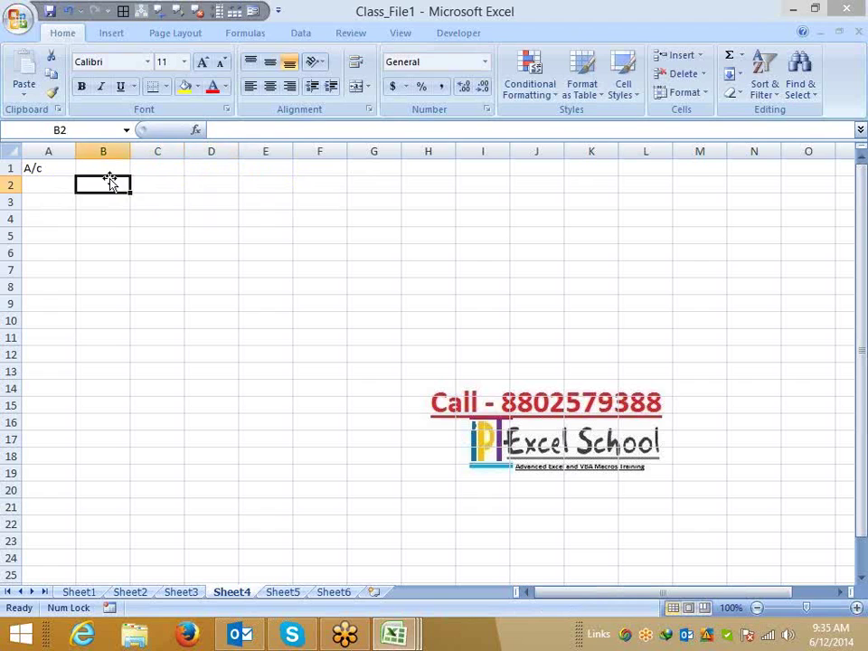
Start a new formula-based rule on A2 with the formula =istext($A2).
{"action": "key", "text": "Left"}
{"action": "left_click", "coordinate": [530, 83]}
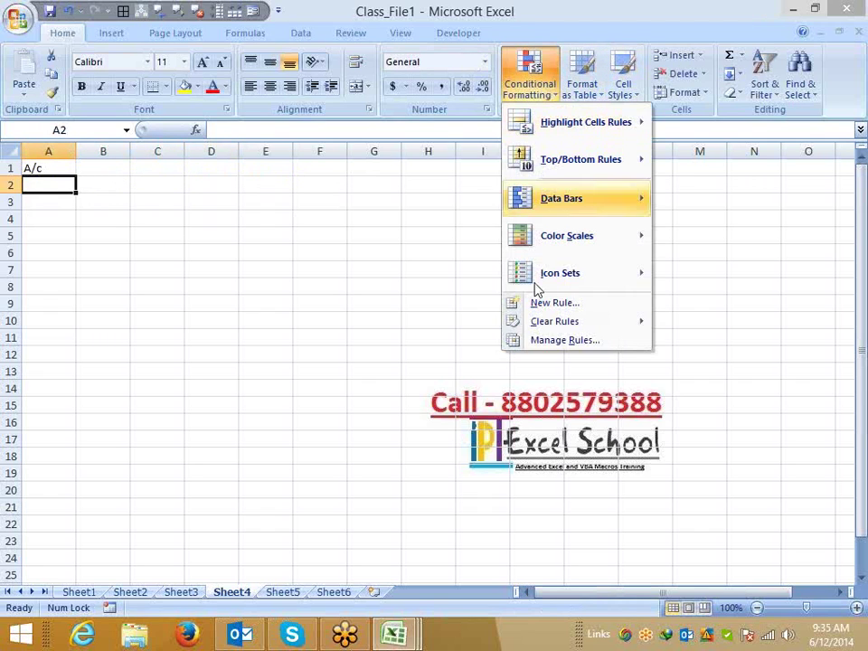
{"action": "left_click", "coordinate": [546, 312]}
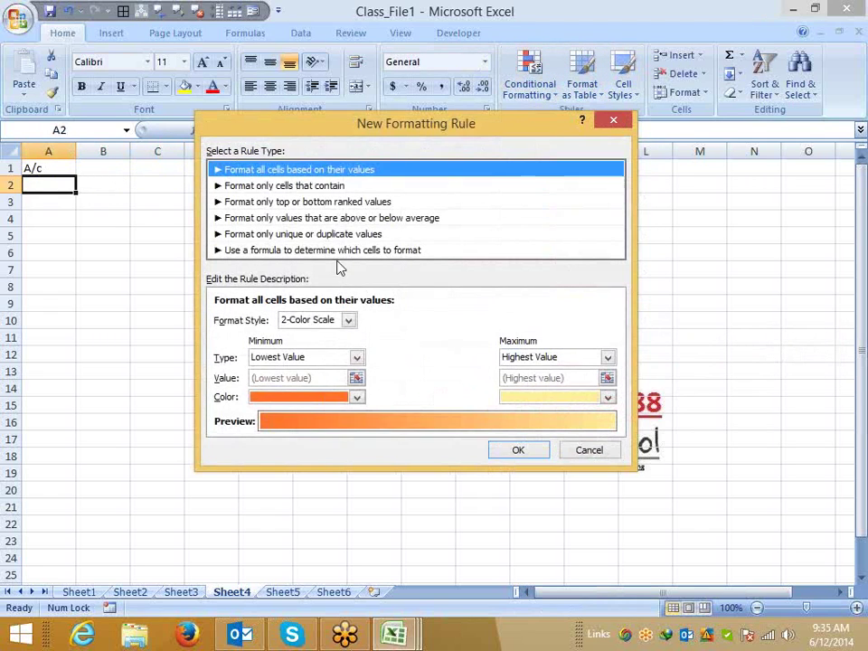
{"action": "left_click", "coordinate": [336, 251]}
{"action": "left_click", "coordinate": [267, 322]}
{"action": "type", "text": "="}
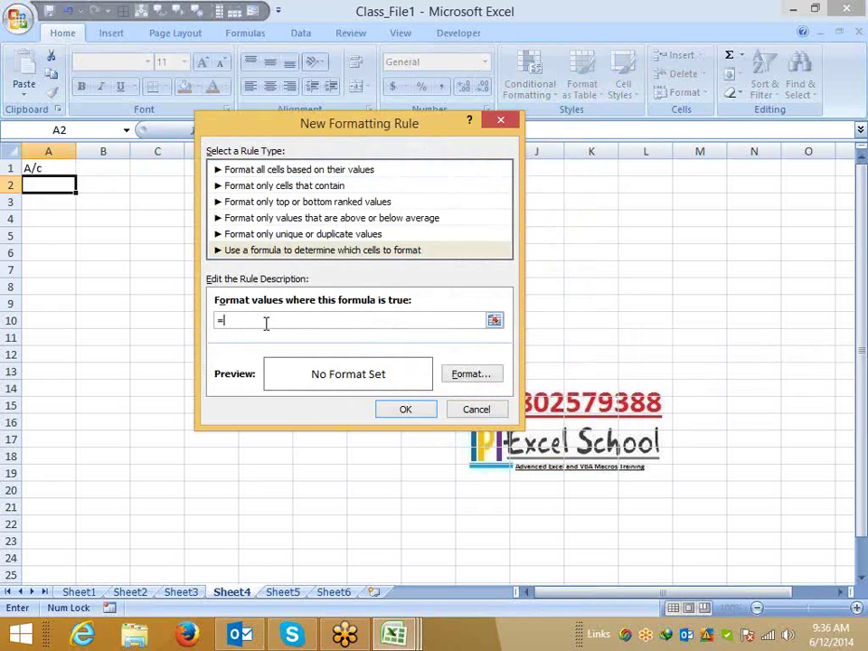
{"action": "type", "text": "istext("}
{"action": "left_click", "coordinate": [54, 184]}
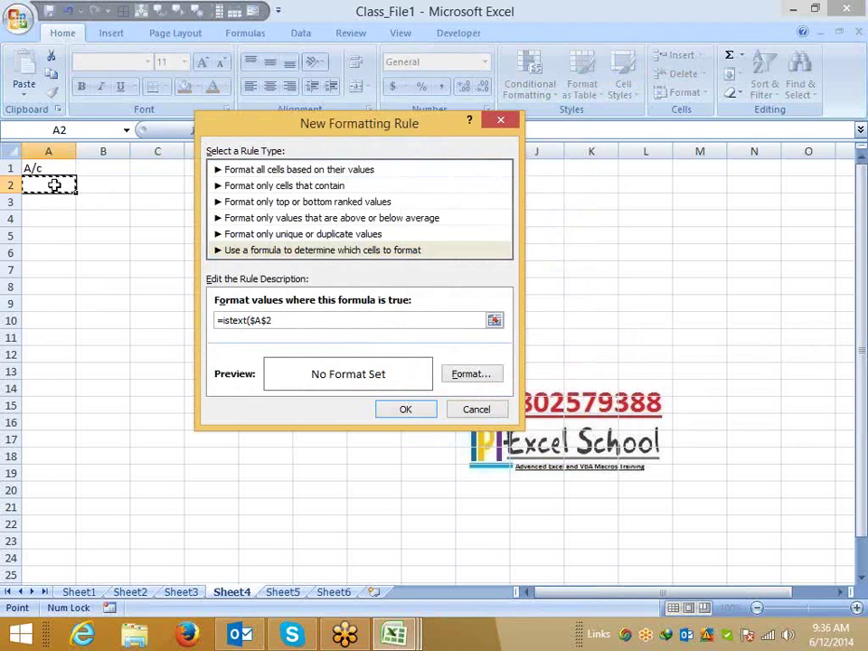
{"action": "type", "text": ")"}
{"action": "left_click", "coordinate": [264, 321]}
{"action": "key", "text": "BackSpace"}
Give the rule a yellow fill and save it.
{"action": "left_click", "coordinate": [471, 374]}
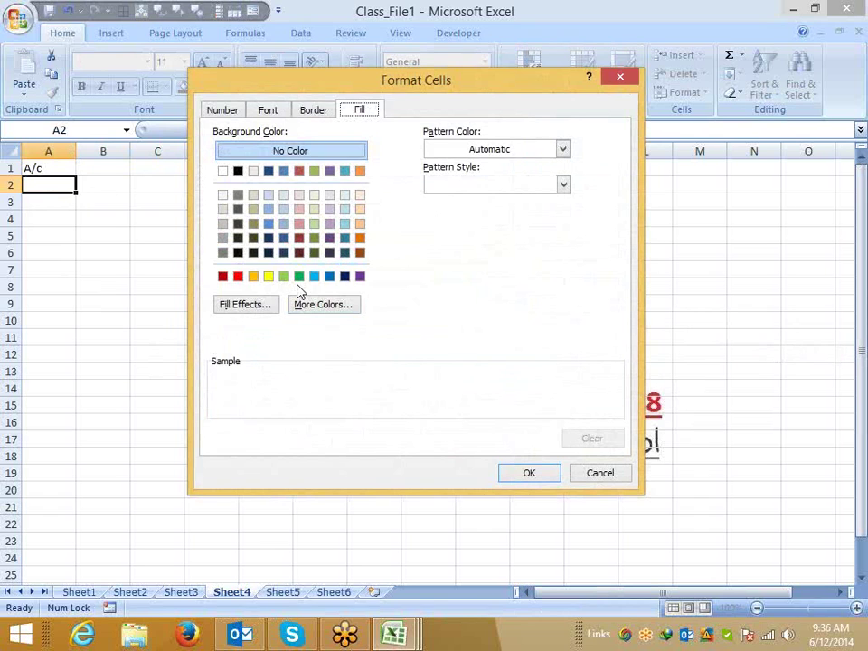
{"action": "left_click", "coordinate": [269, 275]}
{"action": "left_click", "coordinate": [529, 474]}
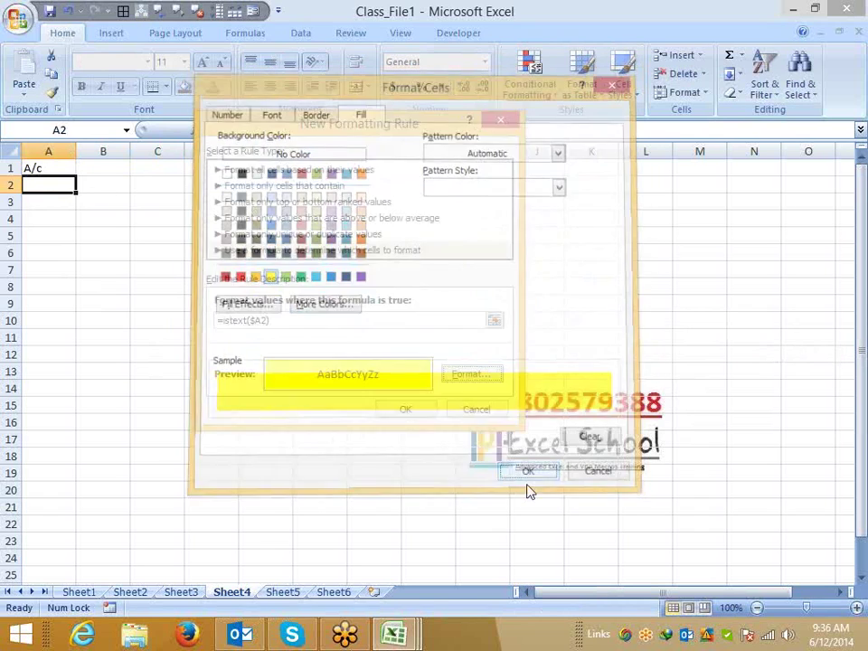
{"action": "left_click", "coordinate": [424, 412]}
{"action": "left_click", "coordinate": [51, 94]}
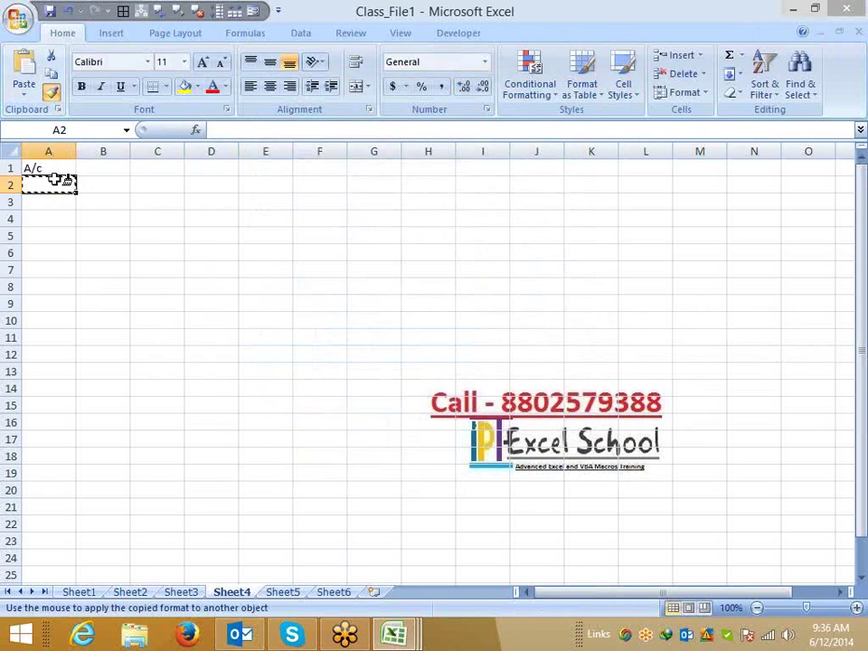
Extend A2's rule down to A16, test it with ff in A3, then remove the test entry.
{"action": "left_click_drag", "start_coordinate": [58, 185], "coordinate": [64, 422]}
{"action": "left_click", "coordinate": [55, 200]}
{"action": "type", "text": "ff"}
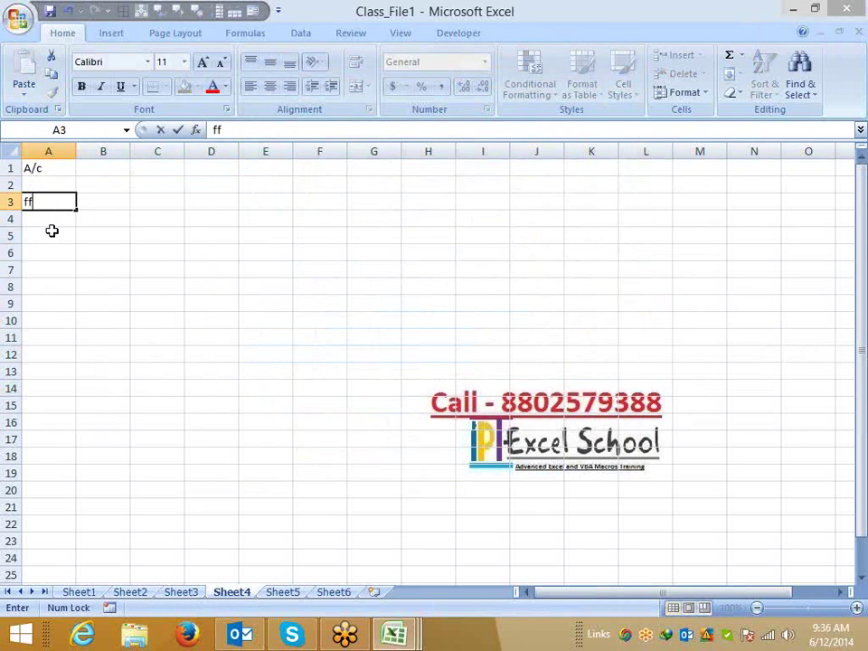
{"action": "left_click", "coordinate": [51, 235]}
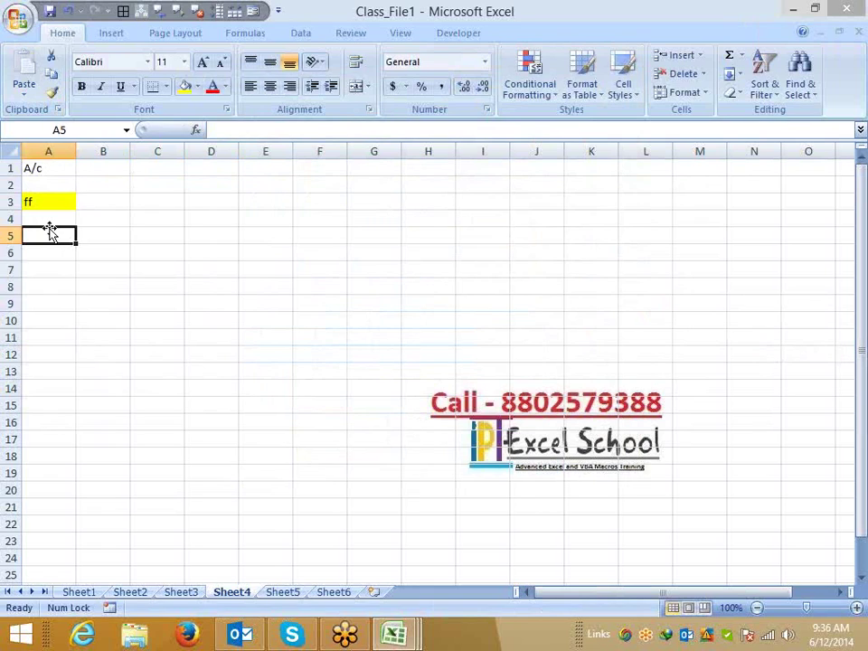
{"action": "left_click", "coordinate": [55, 210]}
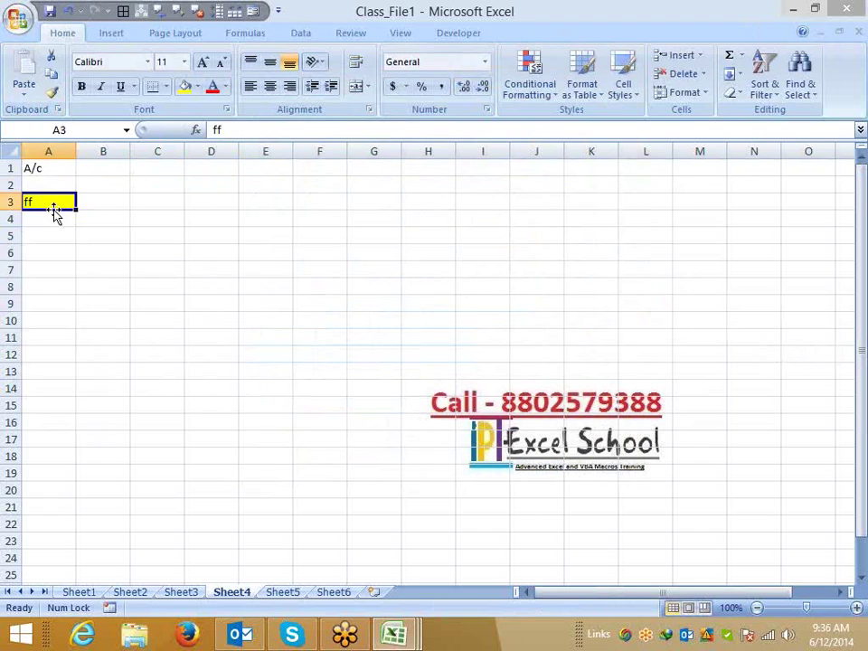
{"action": "key", "text": "ctrl+z"}
{"action": "left_click", "coordinate": [50, 189]}
{"action": "left_click", "coordinate": [540, 89]}
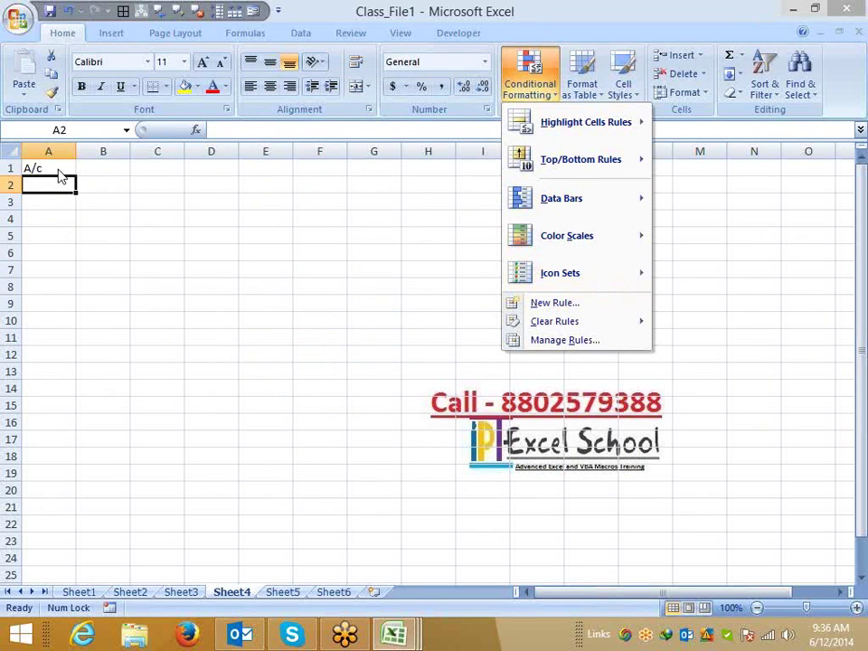
Open the ISTEXT rule for editing and begin wrapping it in AND with a LEN term.
{"action": "left_click", "coordinate": [551, 341]}
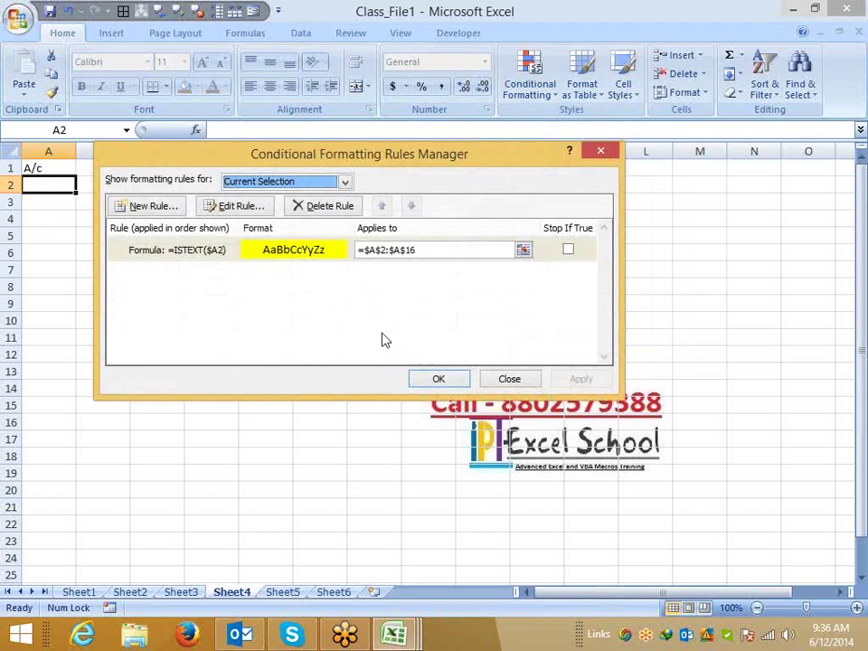
{"action": "left_click_drag", "start_coordinate": [431, 164], "coordinate": [532, 161]}
{"action": "left_click", "coordinate": [363, 253]}
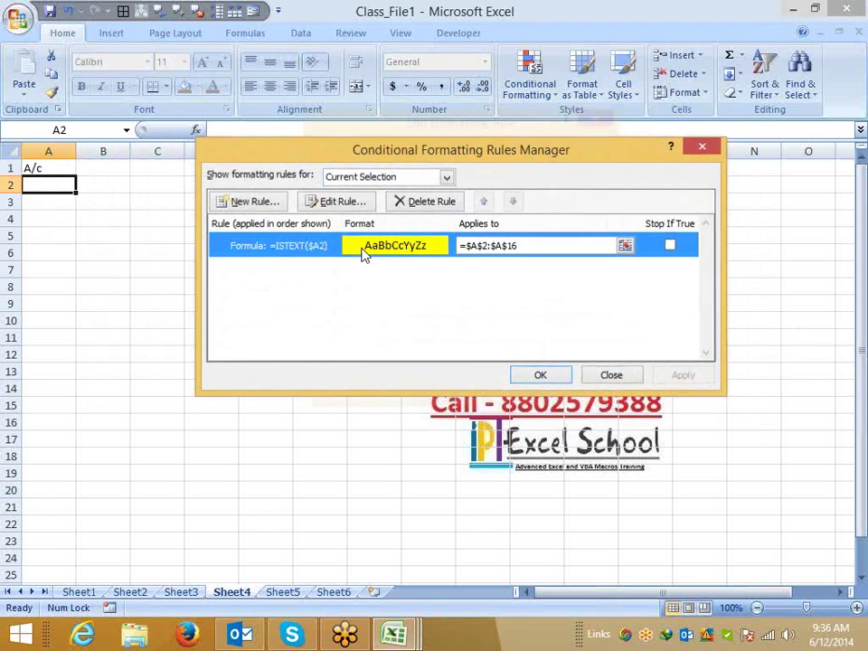
{"action": "double_click", "coordinate": [364, 253]}
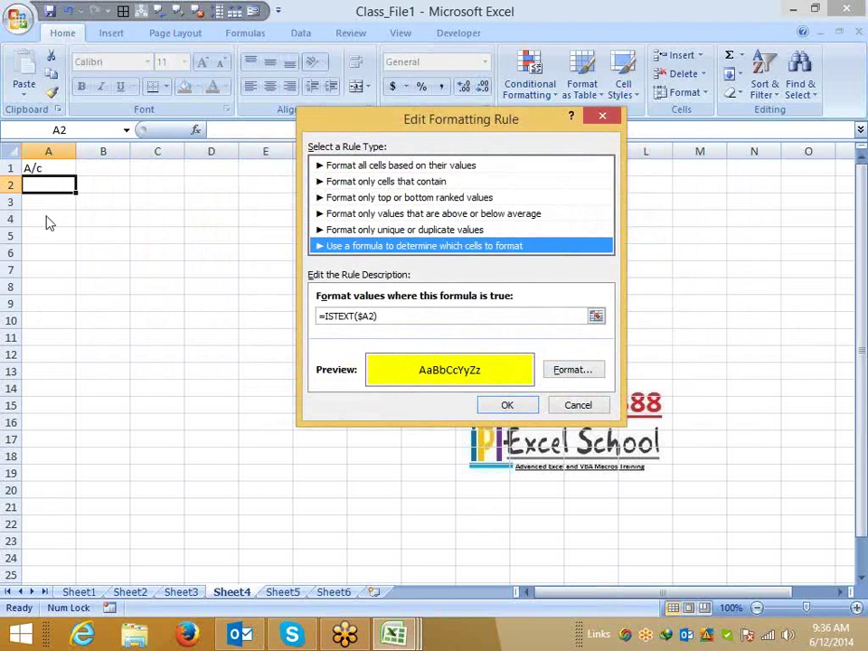
{"action": "left_click", "coordinate": [326, 316]}
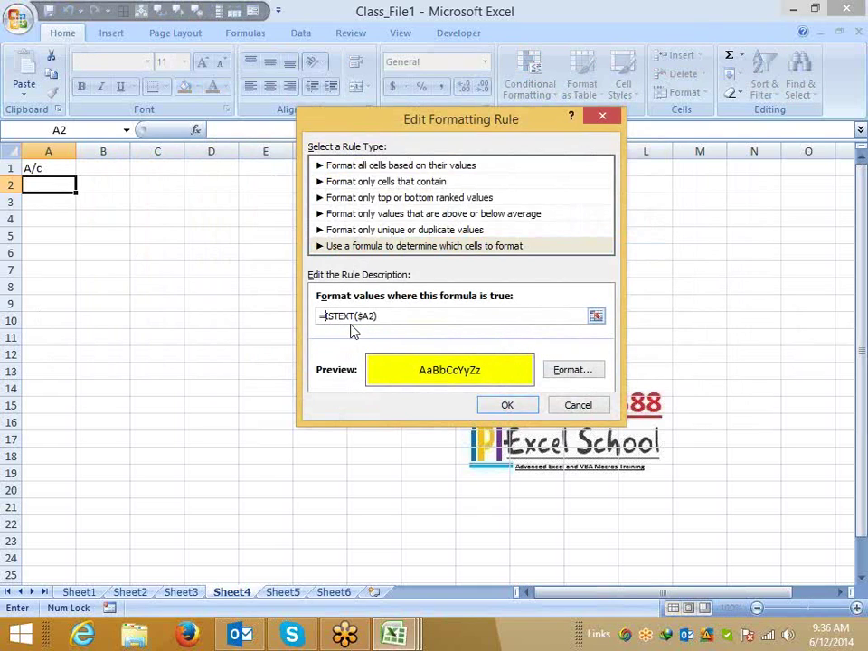
{"action": "type", "text": "and("}
{"action": "left_click", "coordinate": [406, 317]}
{"action": "type", "text": ",len("}
Complete the formula as =AND(ISTEXT($A2),LEN($A2)<>10,$A2>0) with unanchored rows.
{"action": "left_click", "coordinate": [56, 188]}
{"action": "type", "text": ")"}
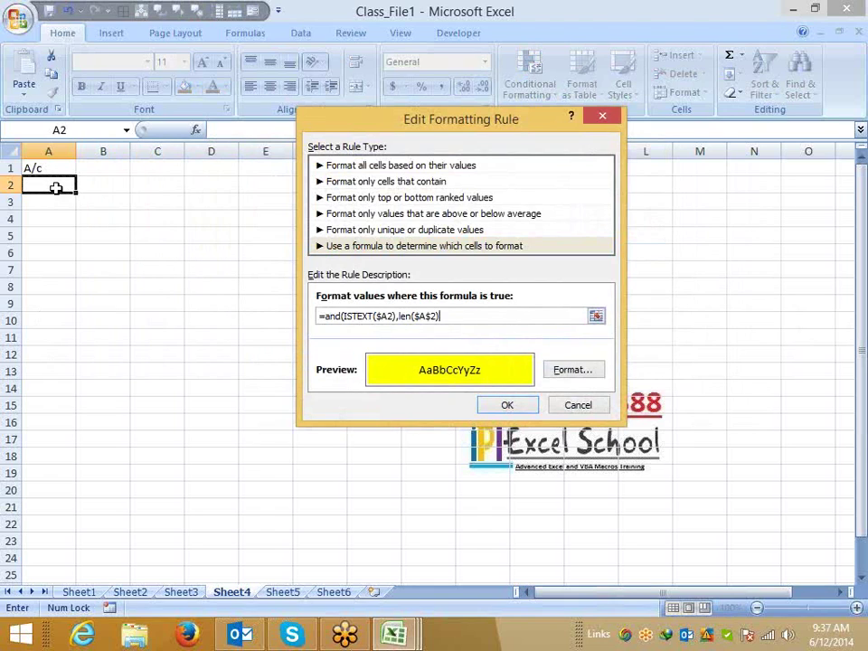
{"action": "type", "text": "="}
{"action": "key", "text": "BackSpace"}
{"action": "type", "text": "<>10,"}
{"action": "left_click", "coordinate": [55, 187]}
{"action": "type", "text": ">0)"}
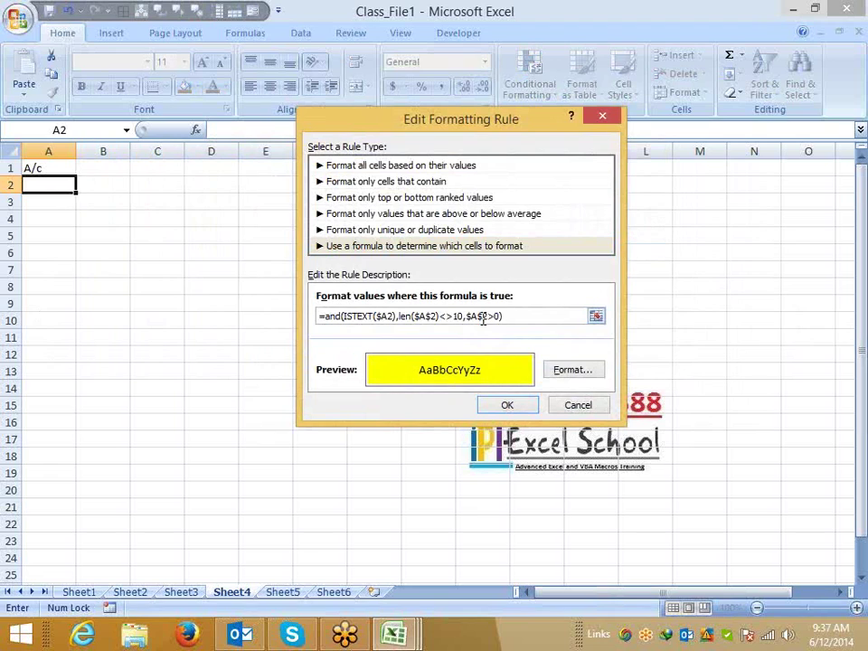
{"action": "key", "text": "Left"}
{"action": "key", "text": "Left"}
{"action": "key", "text": "Left"}
{"action": "key", "text": "Left"}
{"action": "key", "text": "BackSpace"}
{"action": "key", "text": "Left"}
{"action": "key", "text": "Left"}
{"action": "key", "text": "Left"}
{"action": "key", "text": "Left"}
{"action": "key", "text": "Left"}
{"action": "key", "text": "Left"}
{"action": "key", "text": "Left"}
{"action": "key", "text": "Left"}
{"action": "key", "text": "Left"}
{"action": "key", "text": "BackSpace"}
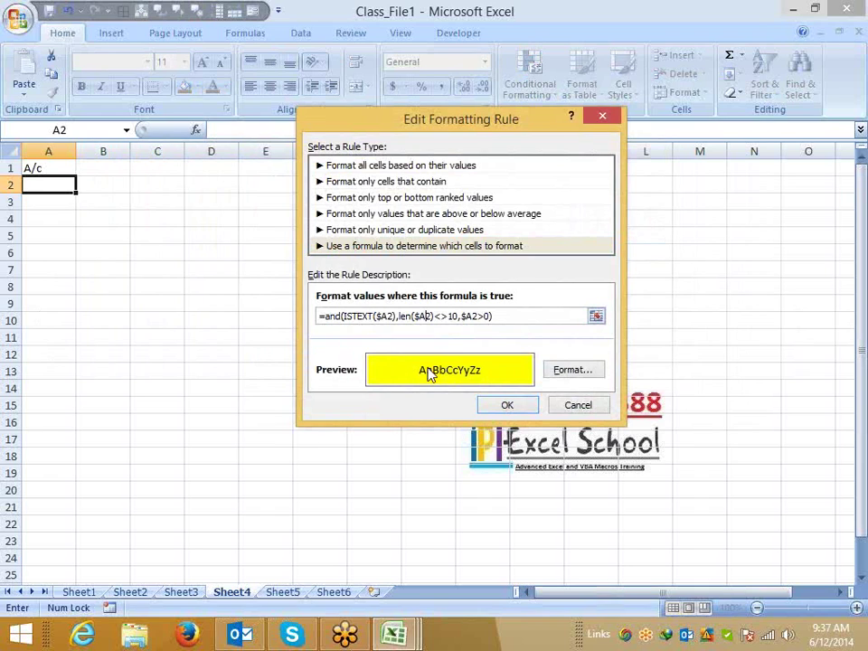
Accept and apply the edited rule, close the manager, and select A4 for testing.
{"action": "left_click", "coordinate": [509, 406]}
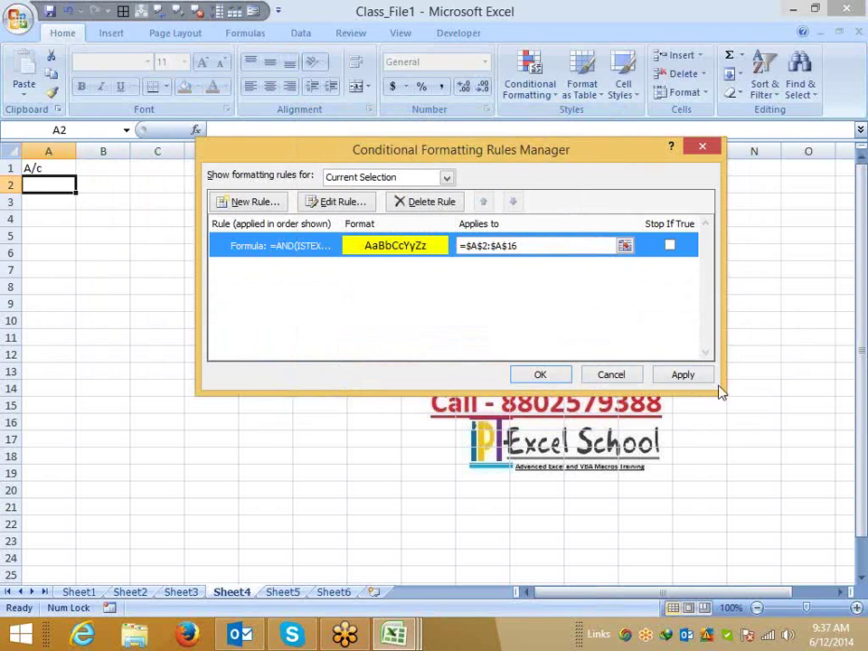
{"action": "left_click", "coordinate": [696, 375]}
{"action": "left_click", "coordinate": [540, 374]}
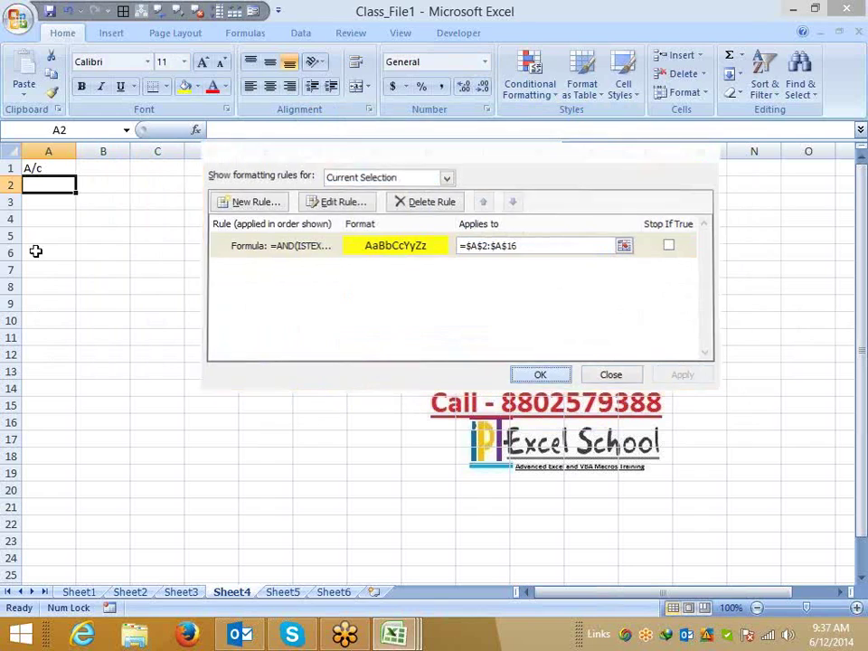
{"action": "left_click", "coordinate": [36, 222]}
Test the rule with fsdf and 12312 in column A, then clear both entries.
{"action": "type", "text": "fsdf"}
{"action": "key", "text": "Return"}
{"action": "key", "text": "Return"}
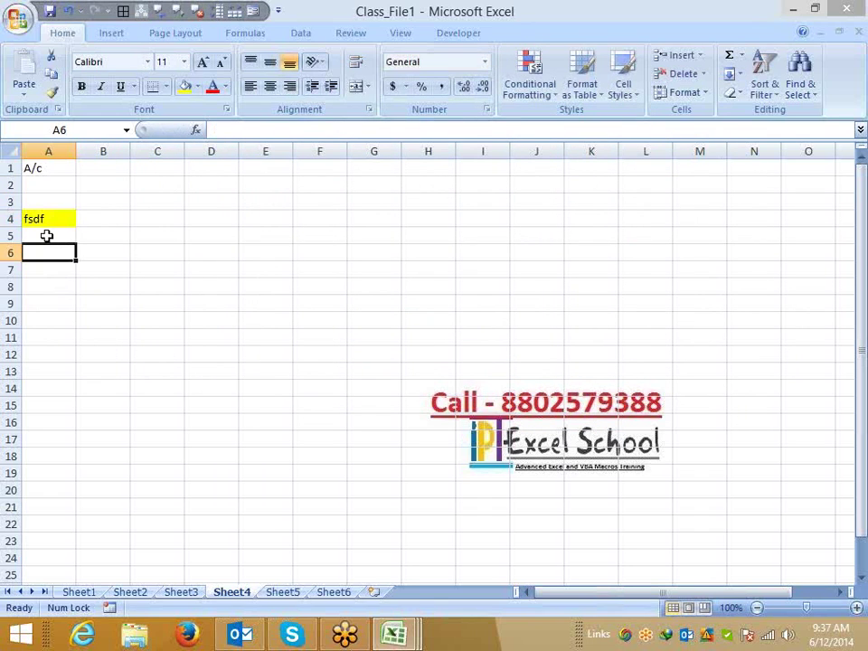
{"action": "type", "text": "12312"}
{"action": "key", "text": "Return"}
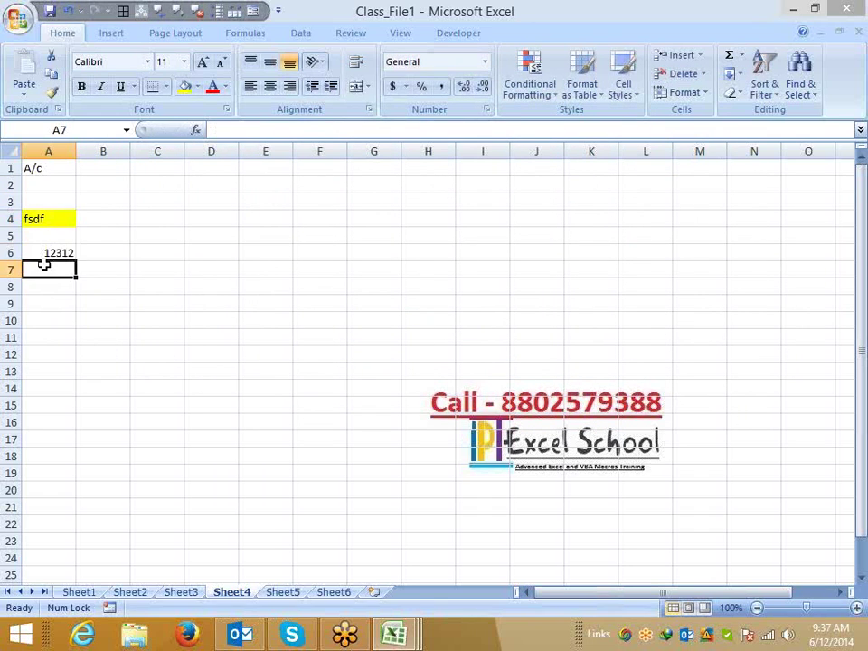
{"action": "left_click", "coordinate": [44, 252]}
{"action": "key", "text": "Delete"}
{"action": "left_click", "coordinate": [57, 220]}
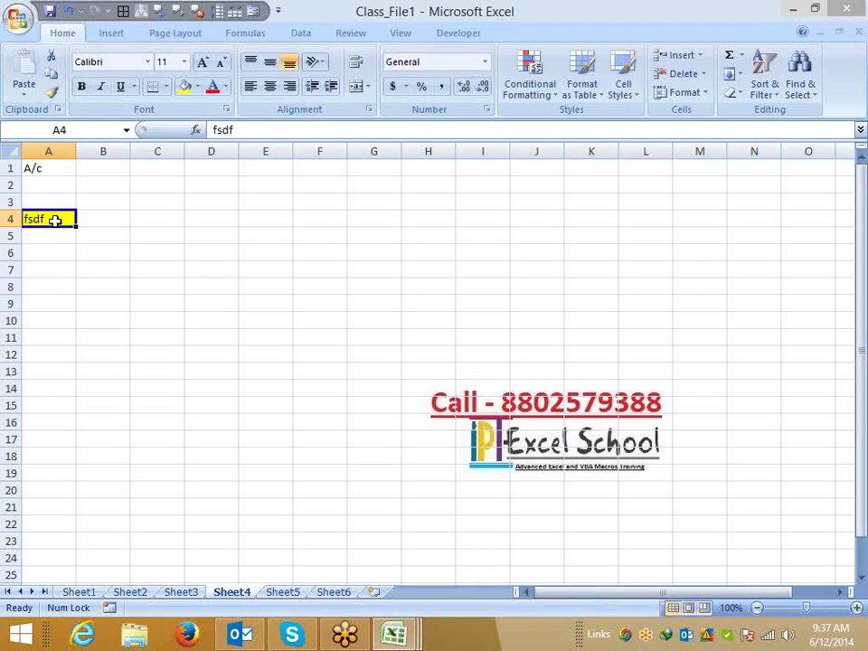
{"action": "key", "text": "Delete"}
{"action": "left_click", "coordinate": [46, 188]}
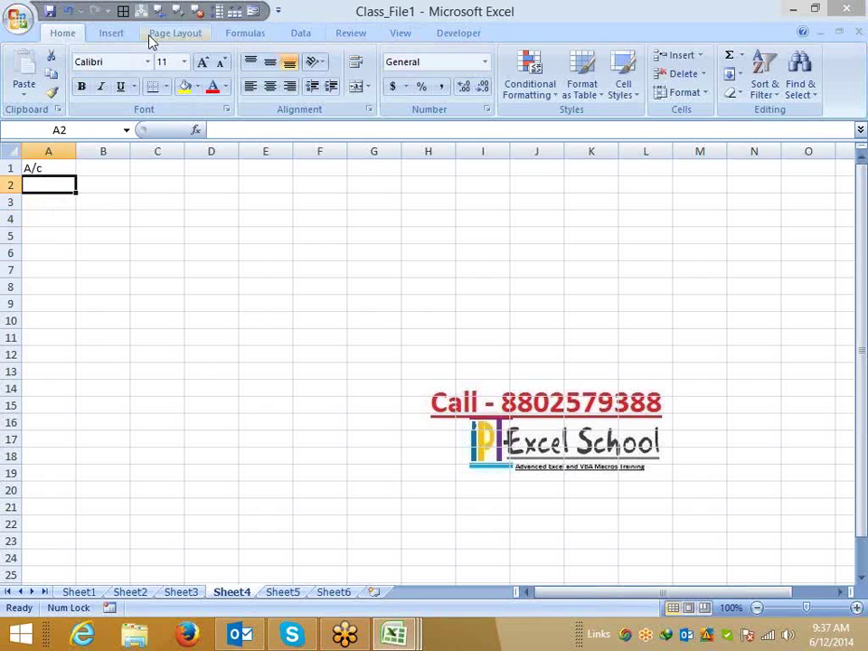
Paint A2's formatting down to A17, then enter g in A3 and 53 in A4.
{"action": "left_click", "coordinate": [56, 96]}
{"action": "left_click_drag", "start_coordinate": [60, 184], "coordinate": [49, 440]}
{"action": "left_click", "coordinate": [53, 200]}
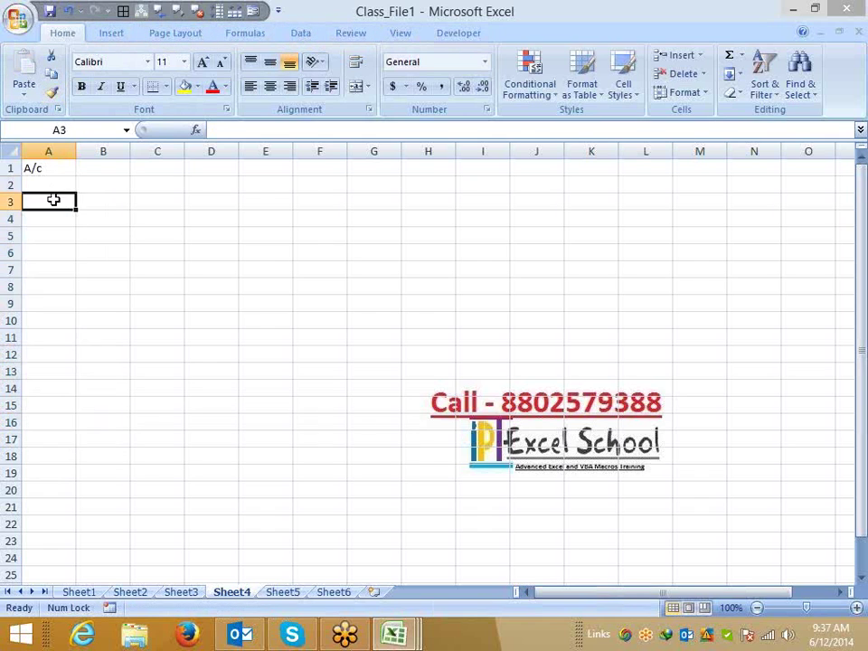
{"action": "type", "text": "g"}
{"action": "key", "text": "Return"}
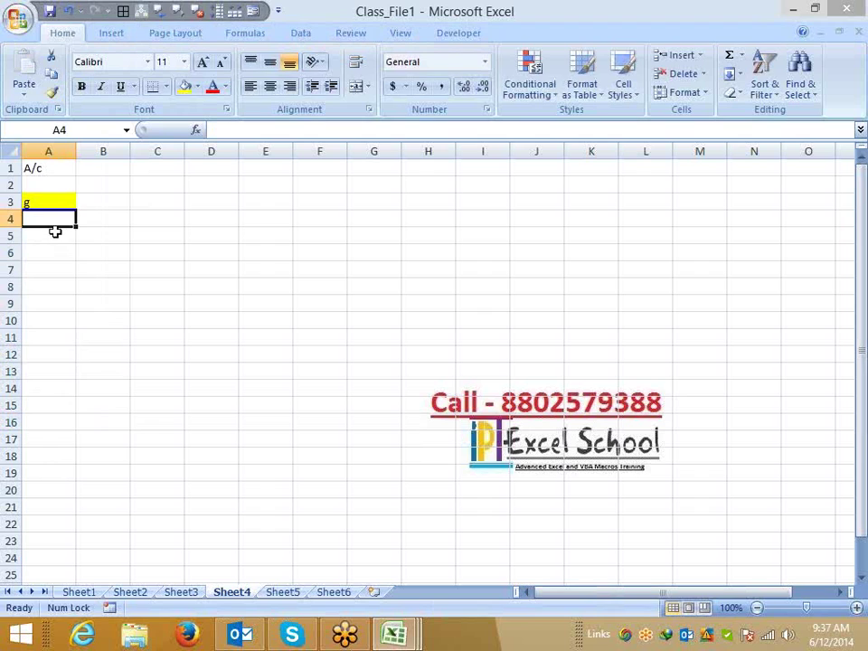
{"action": "type", "text": "53"}
{"action": "left_click", "coordinate": [52, 246]}
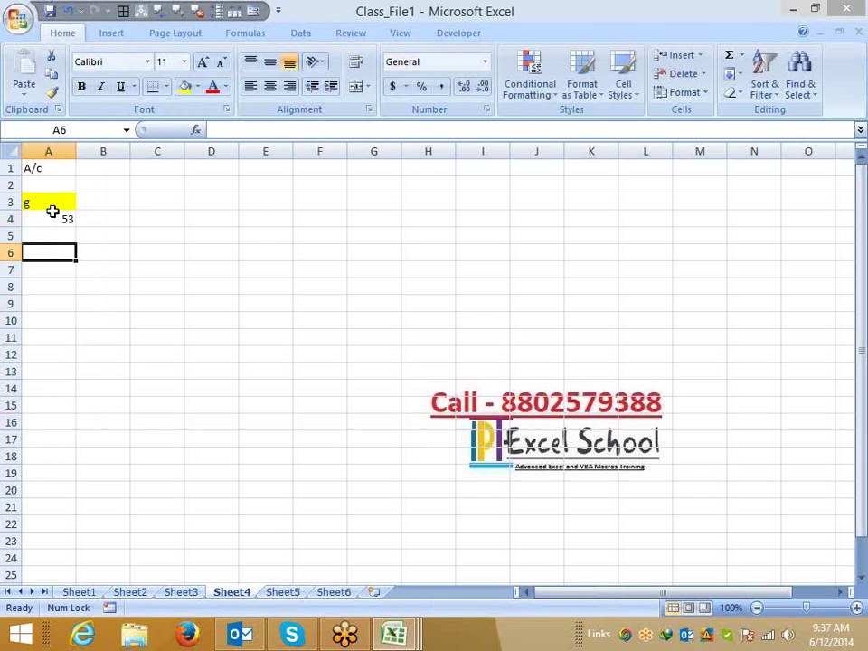
{"action": "left_click", "coordinate": [53, 213]}
{"action": "left_click", "coordinate": [58, 201]}
{"action": "left_click", "coordinate": [51, 180]}
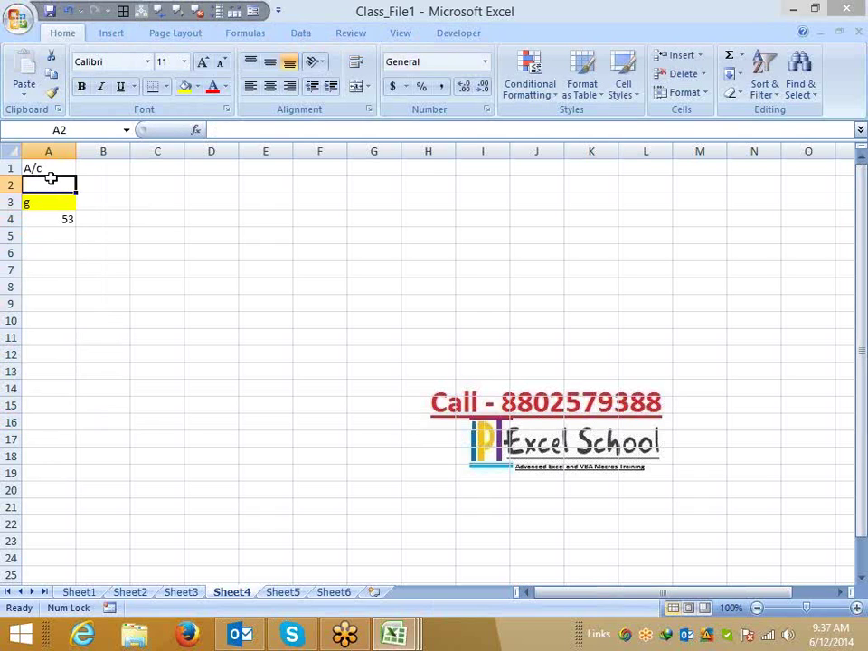
{"action": "left_click", "coordinate": [530, 79]}
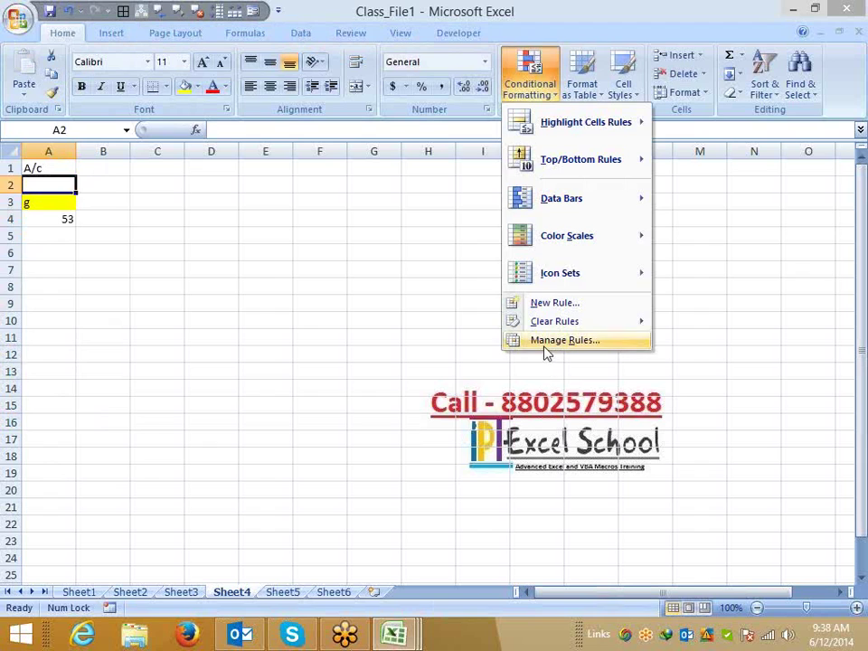
Open the rule =AND(ISTEXT($A2),LEN($A2)<>10,$A2>0) for editing, with the caret before the 10.
{"action": "left_click", "coordinate": [546, 341]}
{"action": "double_click", "coordinate": [327, 248]}
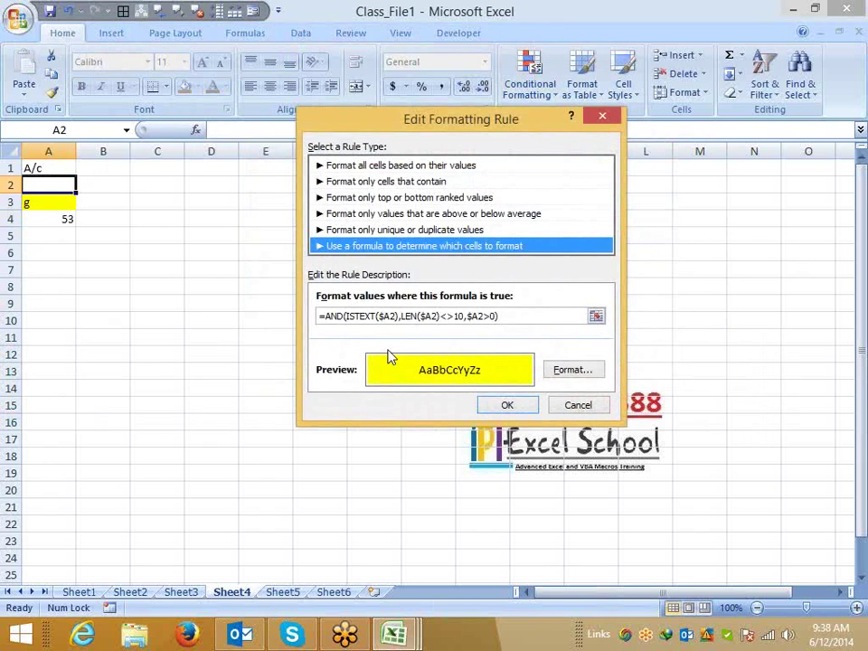
{"action": "left_click", "coordinate": [453, 316]}
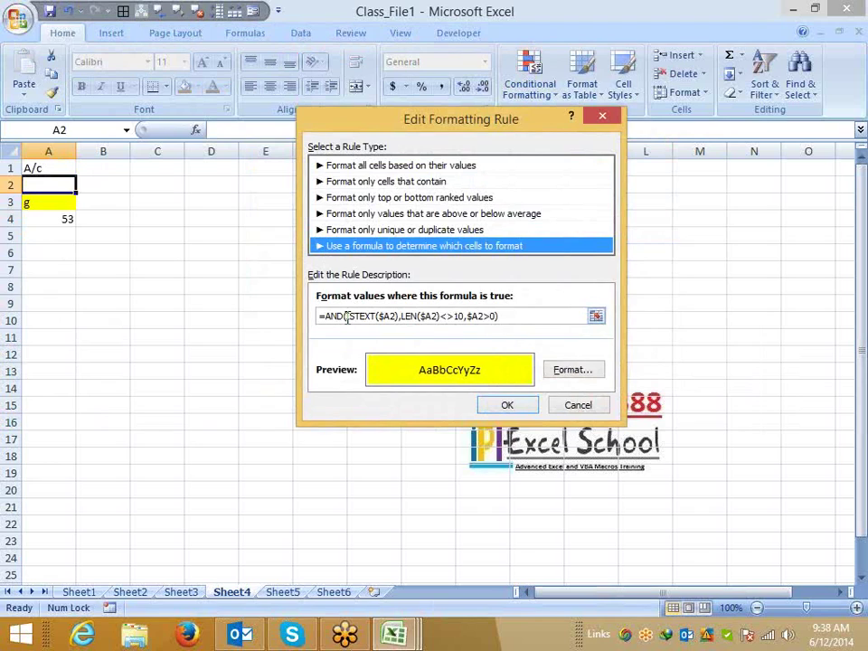
Rewrite the rule formula as =or(ISTEXT($A2),and(LEN($A2)<>10,$A2>0)).
{"action": "left_click_drag", "start_coordinate": [345, 316], "coordinate": [494, 315]}
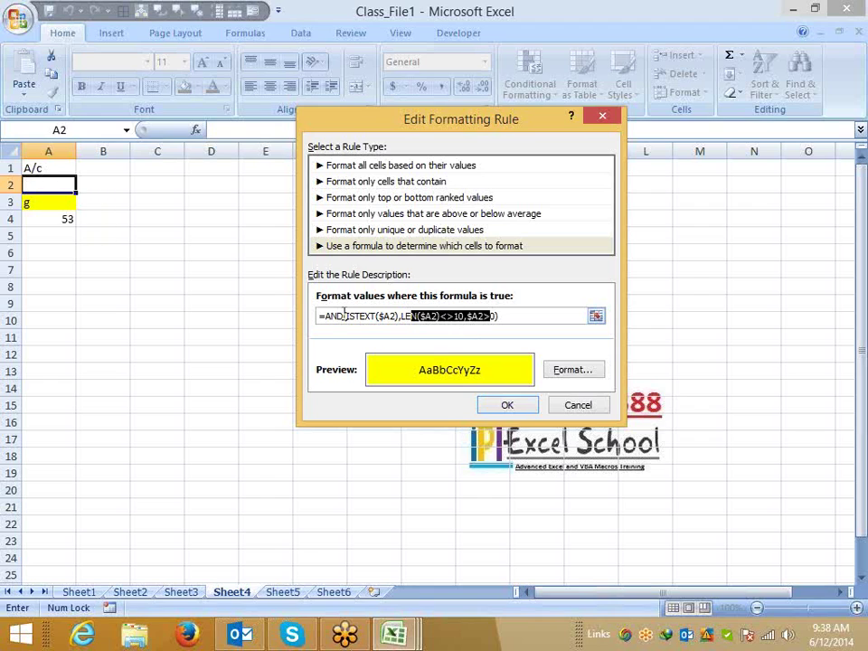
{"action": "double_click", "coordinate": [343, 315]}
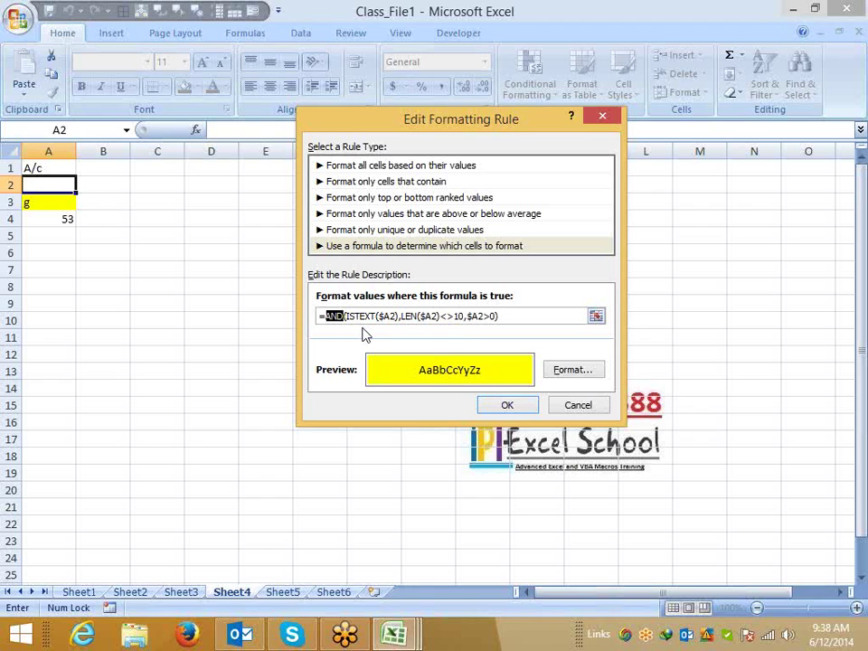
{"action": "type", "text": "or"}
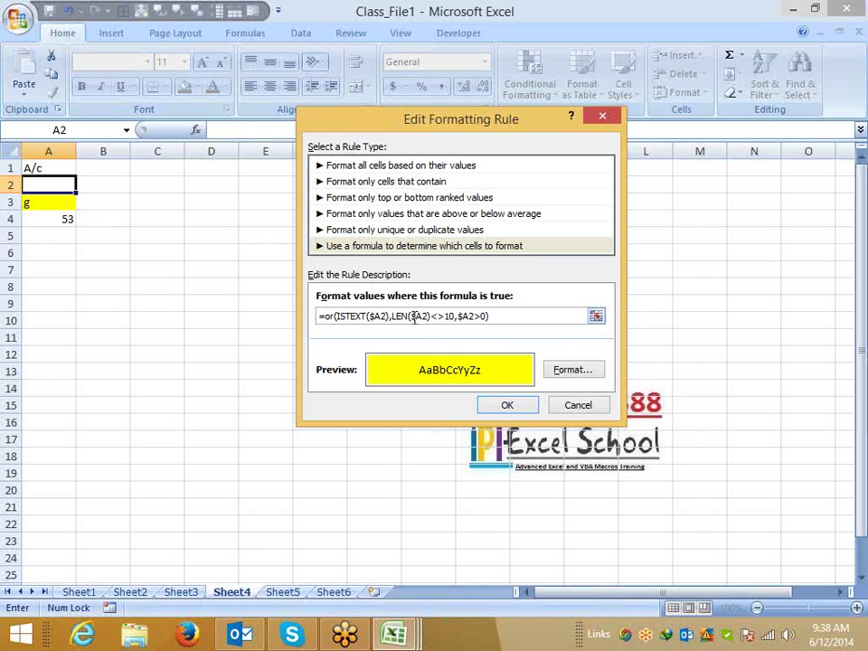
{"action": "left_click", "coordinate": [392, 315]}
{"action": "type", "text": "and("}
{"action": "left_click", "coordinate": [515, 317]}
{"action": "type", "text": ")"}
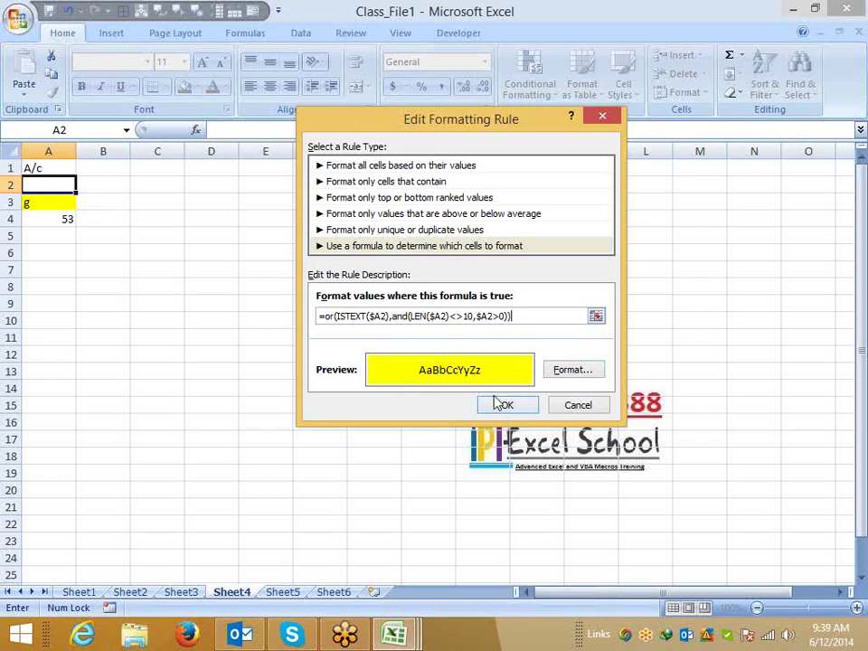
Check the nested and( group in the formula and confirm the edited rule.
{"action": "left_click", "coordinate": [411, 317]}
{"action": "key", "text": "shift+End"}
{"action": "left_click", "coordinate": [364, 316]}
{"action": "left_click_drag", "start_coordinate": [392, 317], "coordinate": [512, 316]}
{"action": "left_click", "coordinate": [353, 316]}
{"action": "left_click", "coordinate": [517, 406]}
Apply the revised rule, clear the A3:A4 test entries, and move to Sheet5.
{"action": "left_click", "coordinate": [683, 375]}
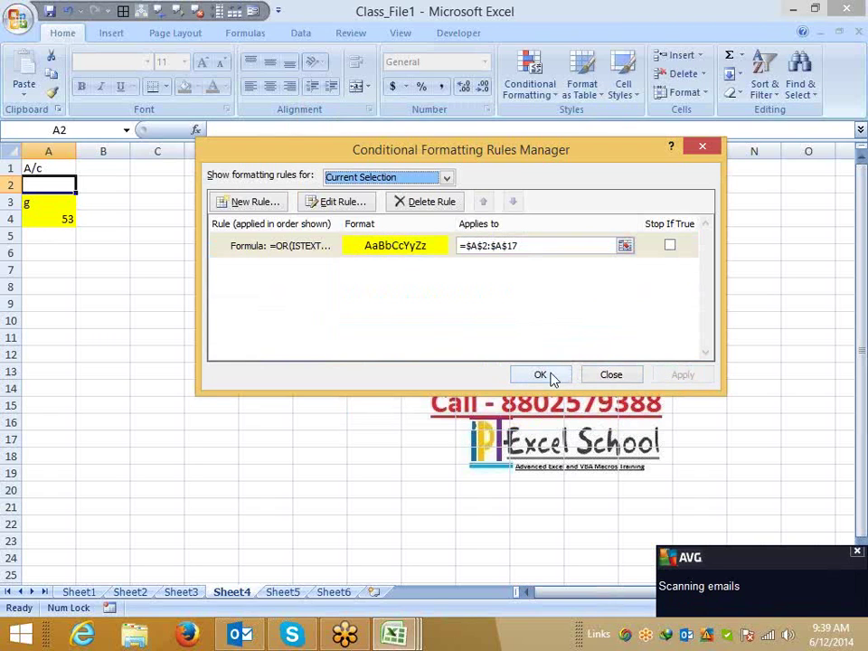
{"action": "left_click", "coordinate": [545, 376]}
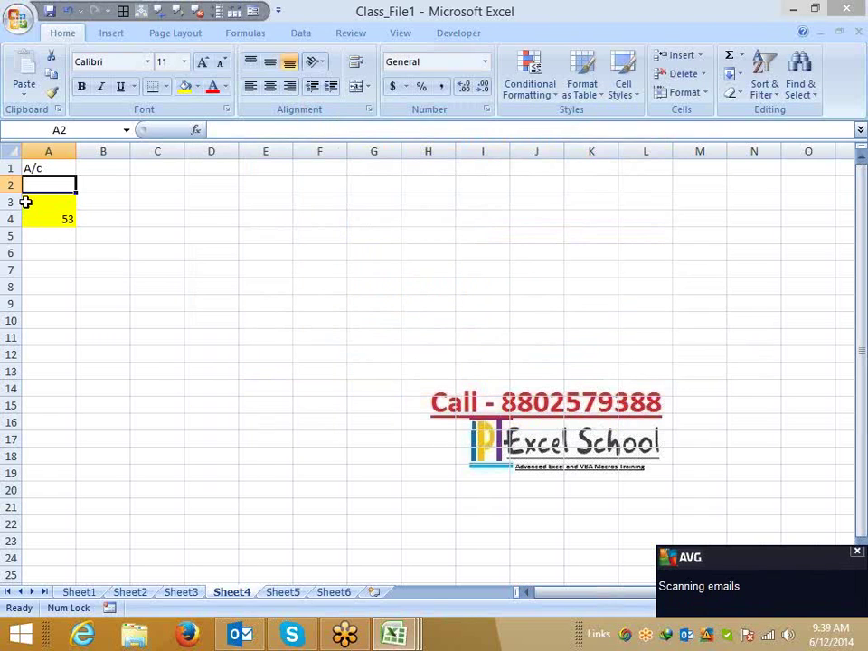
{"action": "left_click_drag", "start_coordinate": [26, 200], "coordinate": [31, 222]}
{"action": "key", "text": "Delete"}
{"action": "left_click", "coordinate": [53, 185]}
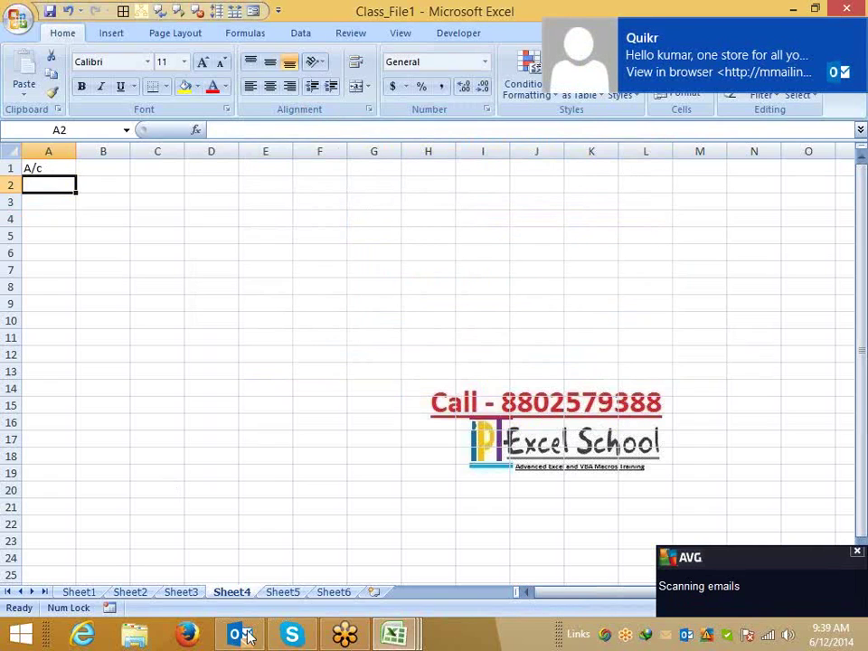
{"action": "left_click", "coordinate": [284, 592]}
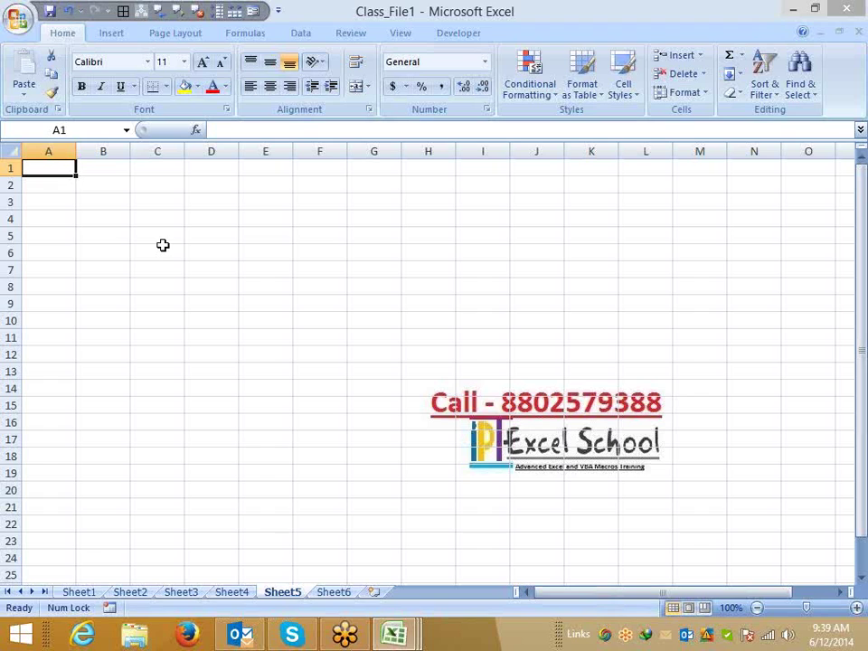
Enter the headings Name, Qty and MRP avg in A1:C1.
{"action": "type", "text": "Qty"}
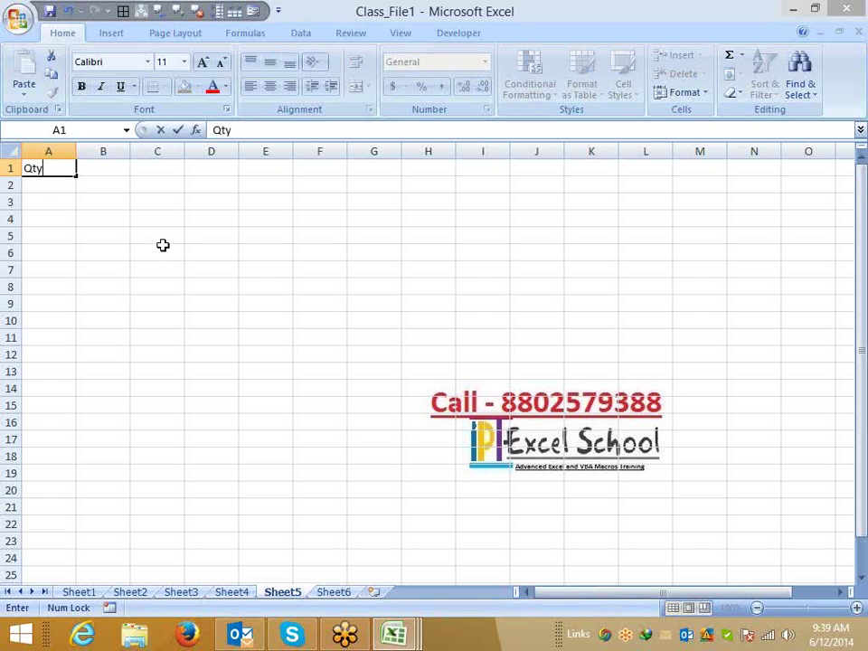
{"action": "key", "text": "Return"}
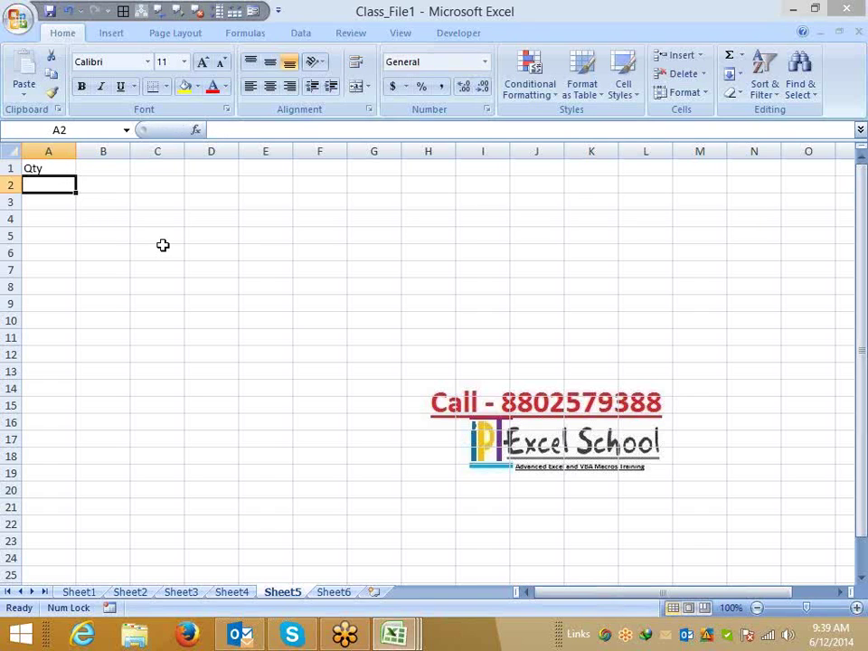
{"action": "key", "text": "Up"}
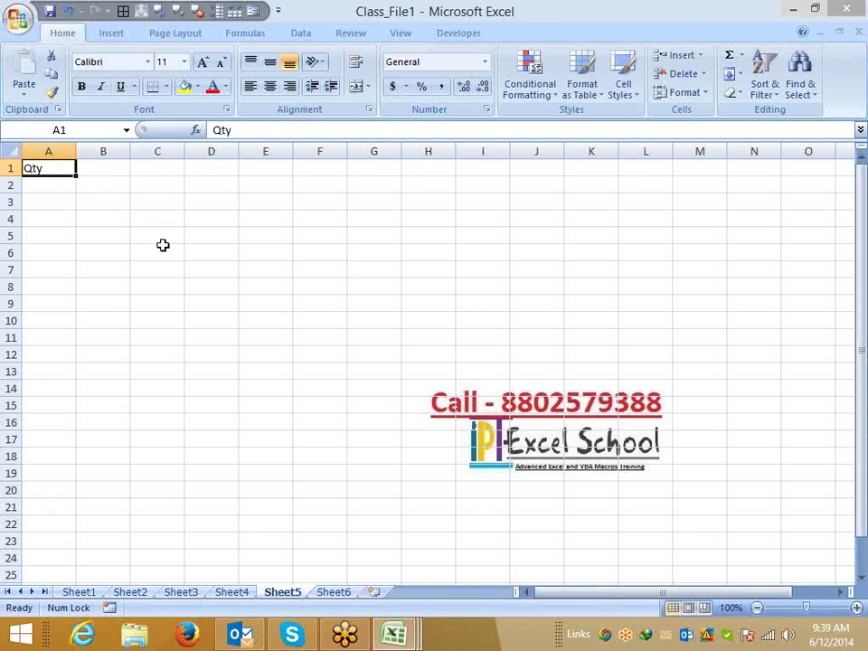
{"action": "type", "text": "NAme"}
{"action": "key", "text": "Return"}
{"action": "key", "text": "Up"}
{"action": "key", "text": "Right"}
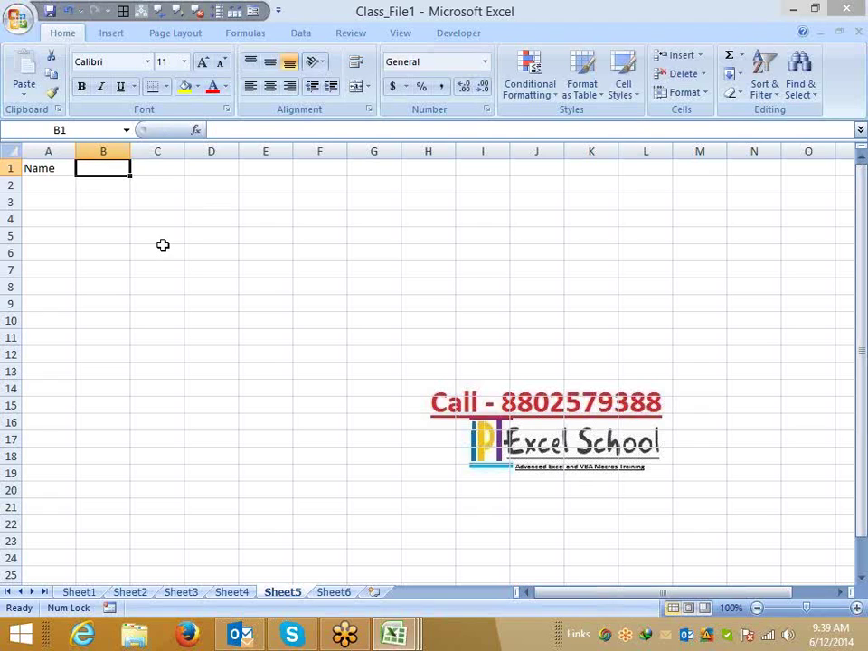
{"action": "type", "text": "Qty"}
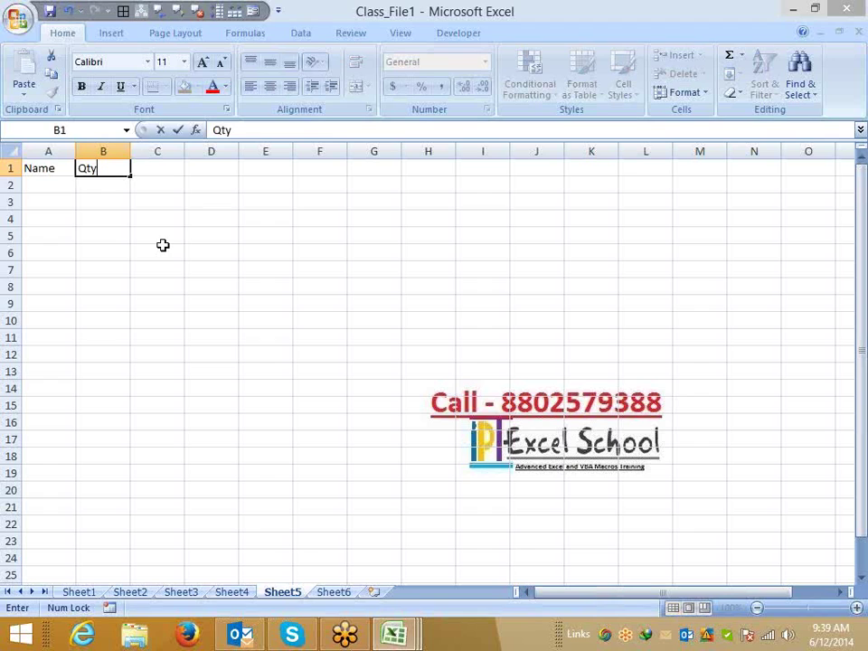
{"action": "key", "text": "Tab"}
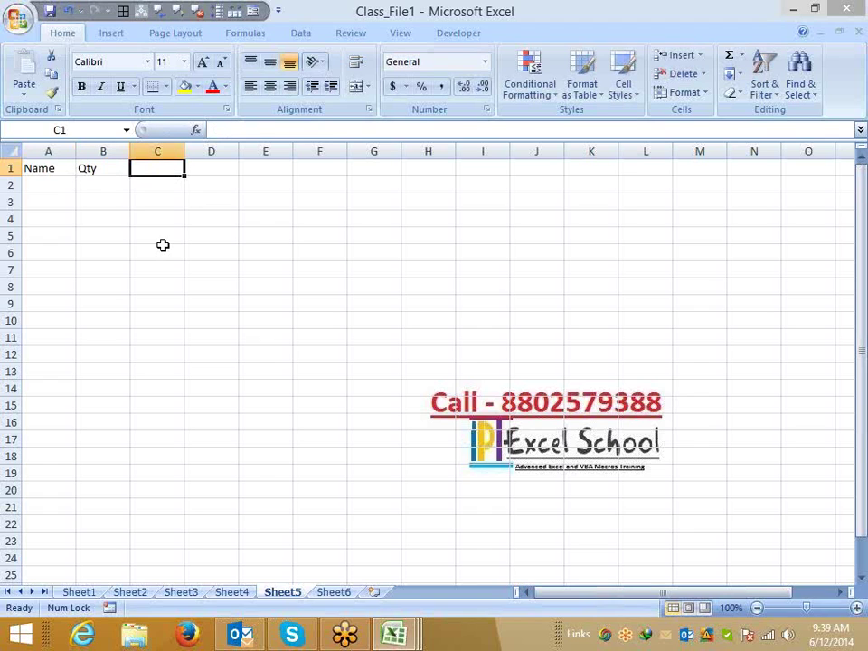
{"action": "type", "text": "MRP"}
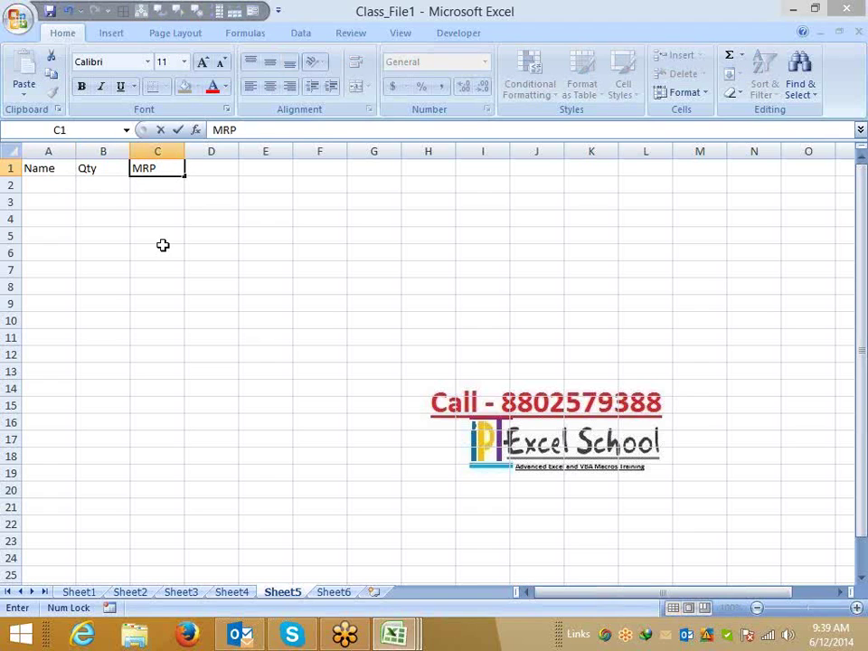
{"action": "type", "text": " avg"}
{"action": "key", "text": "Return"}
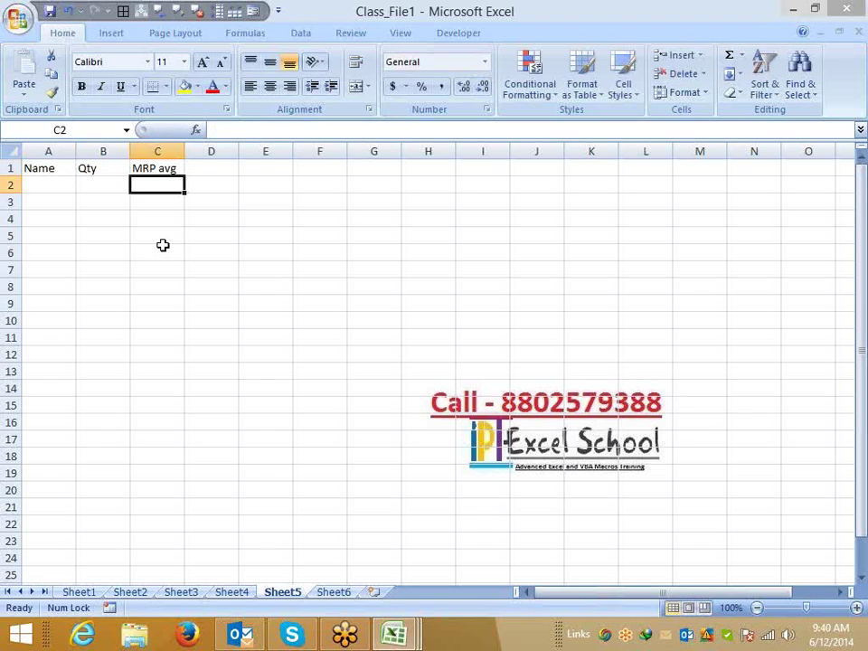
{"action": "key", "text": "Left"}
{"action": "key", "text": "Left"}
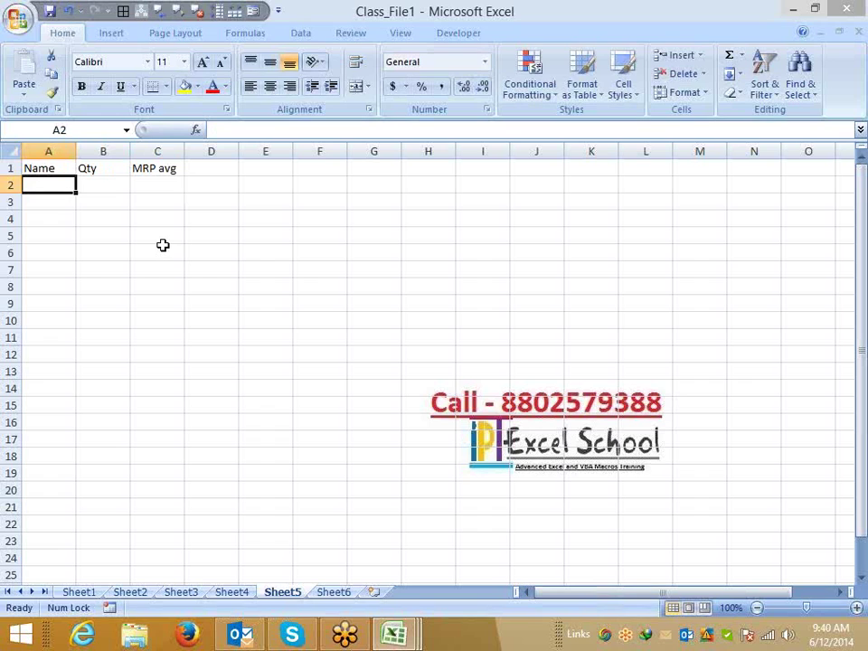
Enter a first name in A2 and fill sample names down to A22.
{"action": "type", "text": "Puneet"}
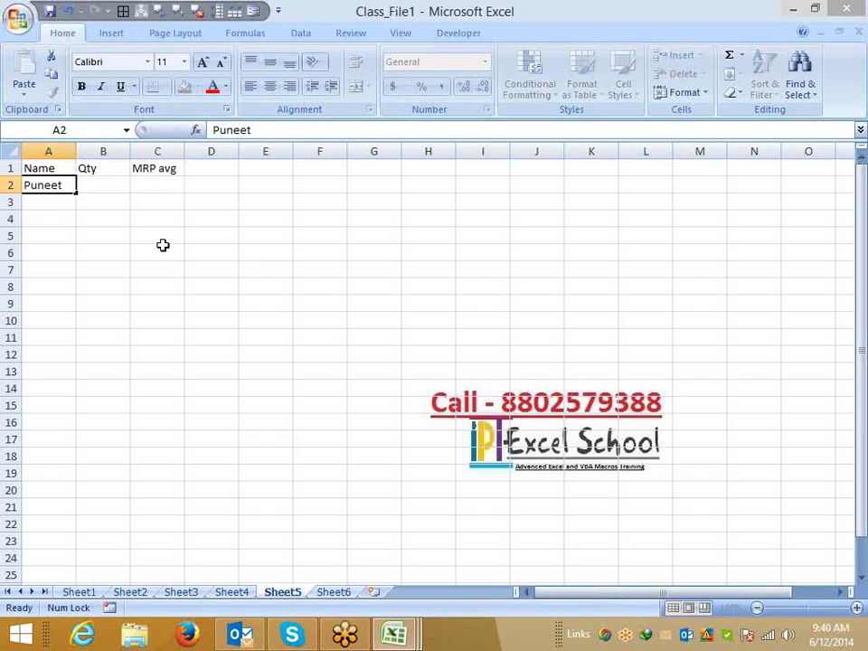
{"action": "key", "text": "ctrl+Return"}
{"action": "left_click_drag", "start_coordinate": [77, 192], "coordinate": [75, 530]}
Enter =RANDBETWEEN(10,500) in B2 for a random quantity.
{"action": "type", "text": "=t"}
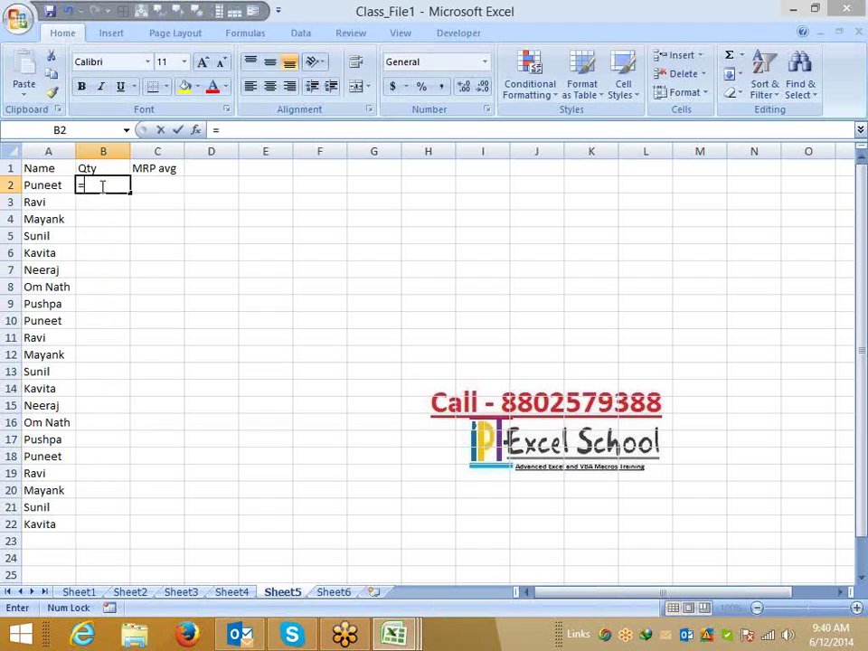
{"action": "key", "text": "BackSpace"}
{"action": "type", "text": "ra"}
{"action": "key", "text": "Down"}
{"action": "key", "text": "Down"}
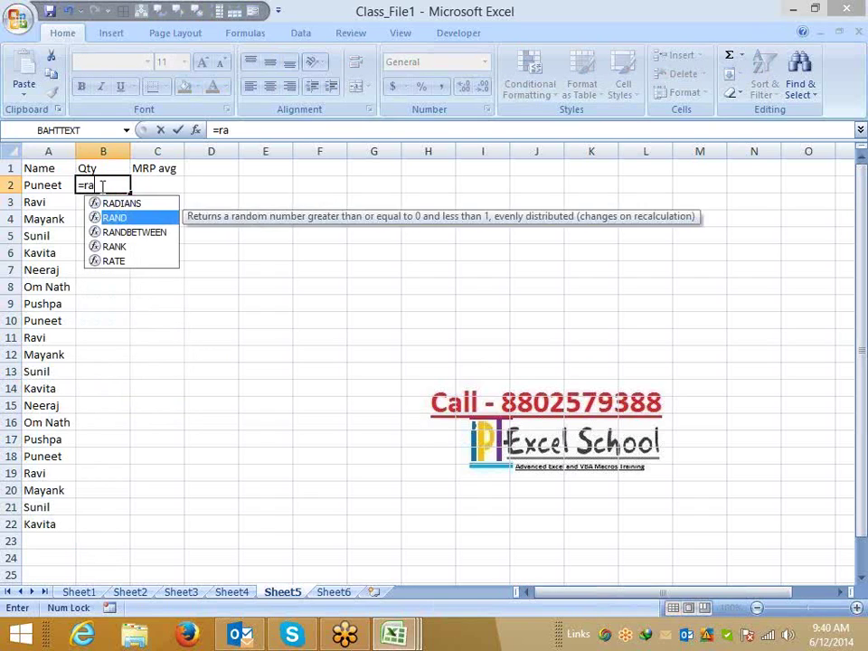
{"action": "key", "text": "Tab"}
{"action": "type", "text": "10,500"}
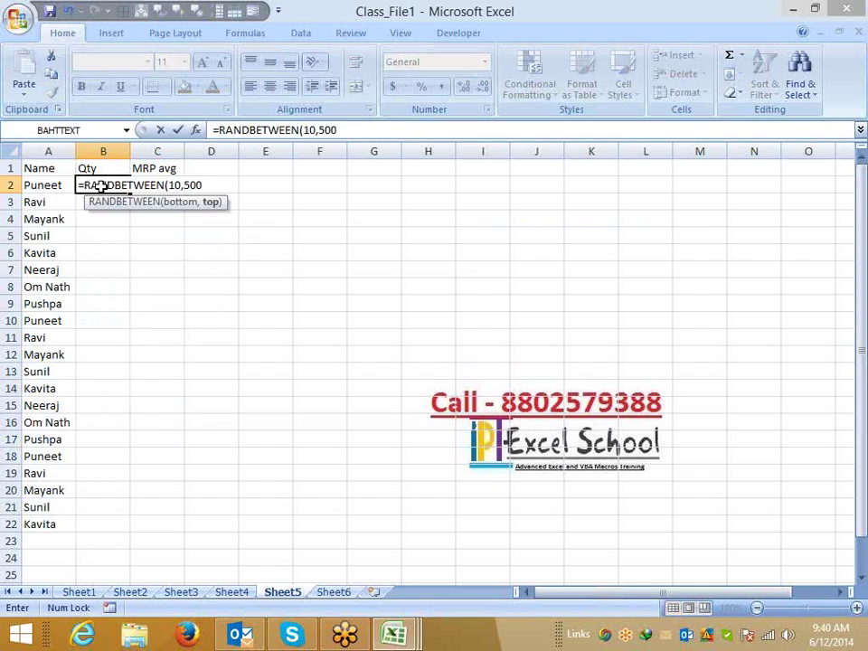
{"action": "key", "text": "Return"}
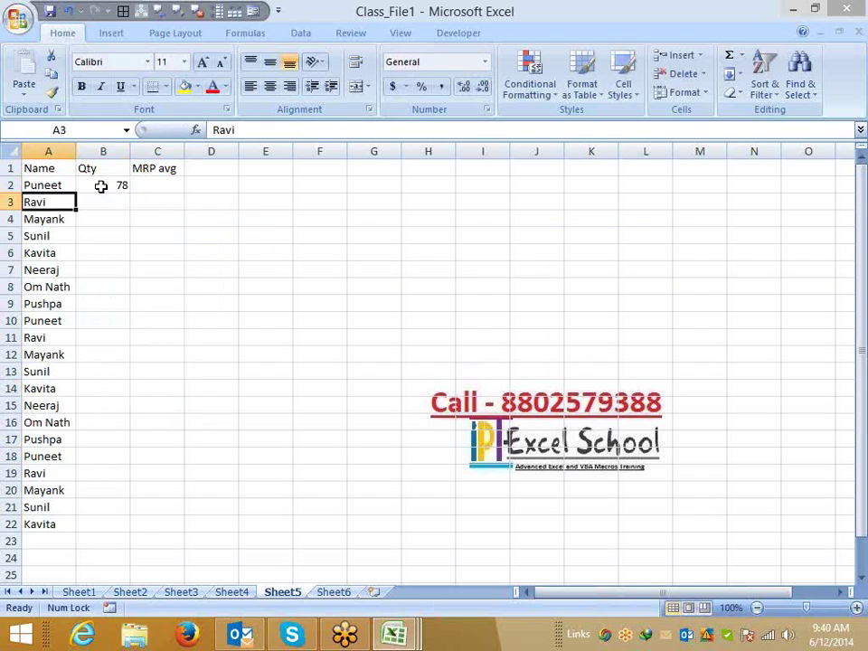
Fill the RANDBETWEEN formula down B2:B22.
{"action": "key", "text": "ctrl+Down"}
{"action": "key", "text": "Right"}
{"action": "left_click", "coordinate": [100, 186]}
{"action": "key", "text": "Left"}
{"action": "key", "text": "Down"}
{"action": "key", "text": "ctrl+Down"}
{"action": "key", "text": "Right"}
{"action": "key", "text": "ctrl+shift+Up"}
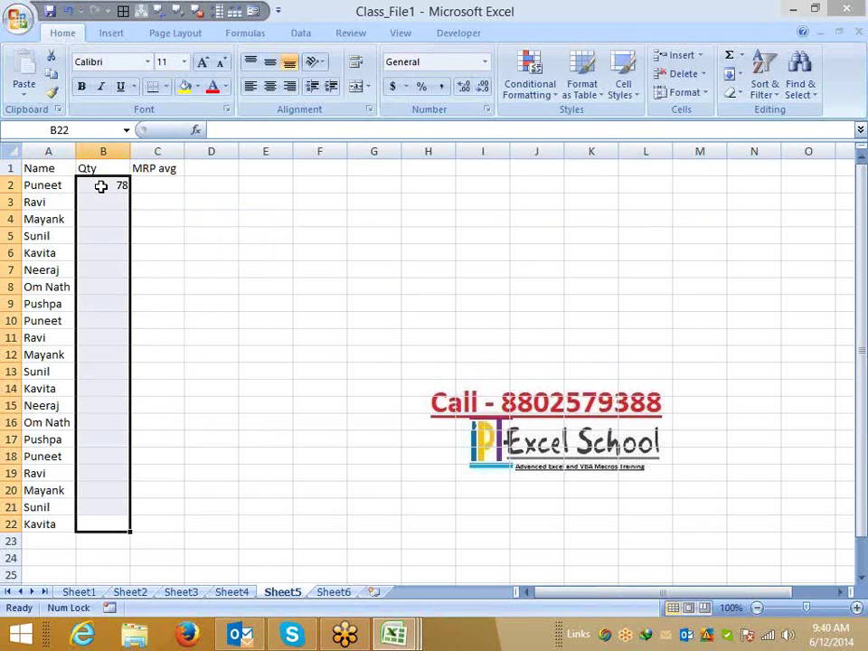
{"action": "key", "text": "ctrl+d"}
Fill C2:C22 with random MRP avg values.
{"action": "key", "text": "ctrl+shift+Right"}
{"action": "key", "text": "Left"}
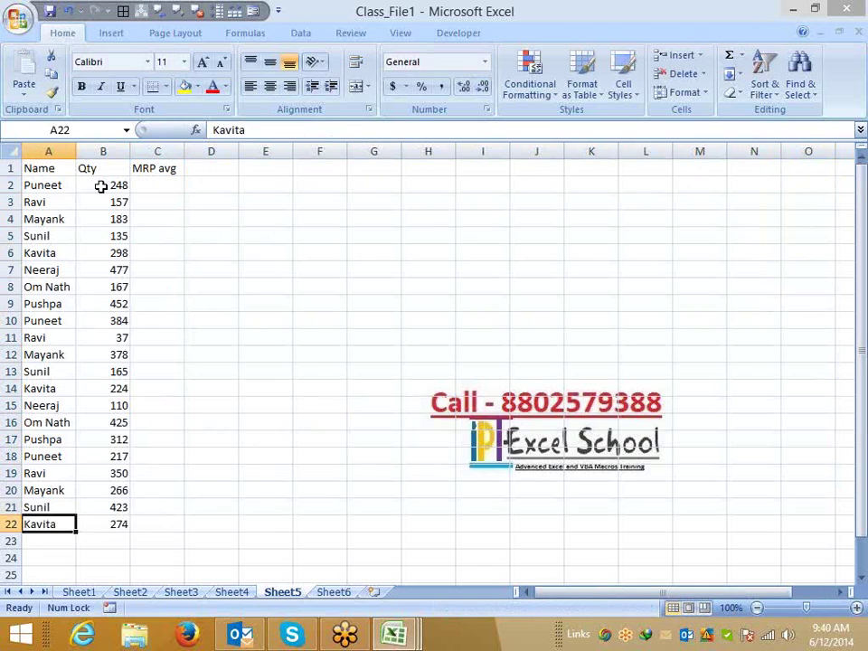
{"action": "key", "text": "Right"}
{"action": "key", "text": "Right"}
{"action": "key", "text": "shift+Up"}
{"action": "key", "text": "shift+Up"}
{"action": "key", "text": "shift+Up"}
{"action": "key", "text": "shift+Up"}
{"action": "key", "text": "shift+Up"}
{"action": "key", "text": "shift+Up"}
{"action": "key", "text": "shift+Up"}
{"action": "key", "text": "shift+Up"}
{"action": "key", "text": "shift+Up"}
{"action": "key", "text": "shift+Up"}
{"action": "key", "text": "shift+Up"}
{"action": "key", "text": "shift+Up"}
{"action": "key", "text": "shift+Up"}
{"action": "key", "text": "shift+Up"}
{"action": "key", "text": "shift+Up"}
{"action": "key", "text": "shift+Up"}
{"action": "key", "text": "shift+Up"}
{"action": "key", "text": "shift+Up"}
{"action": "key", "text": "shift+Up"}
{"action": "key", "text": "shift+Up"}
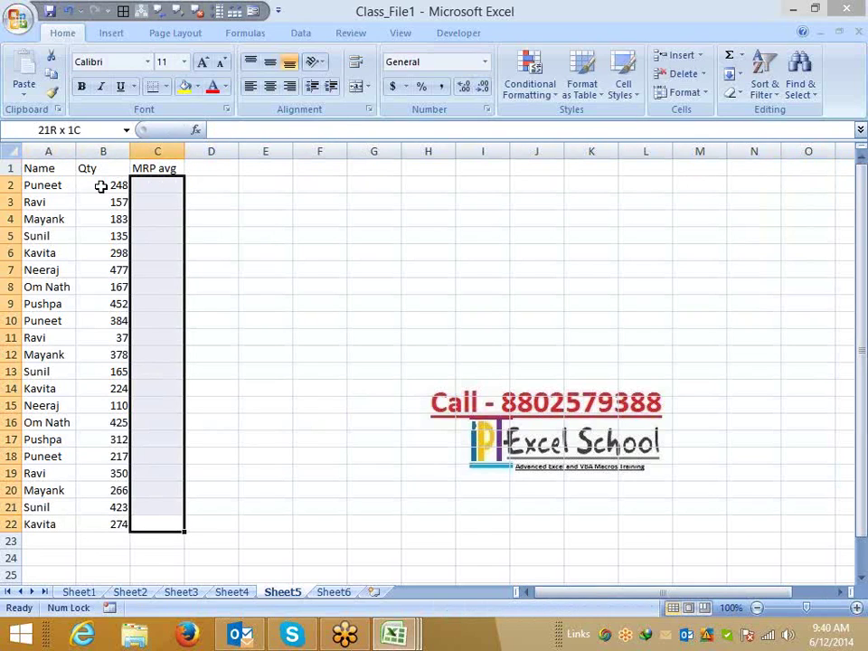
{"action": "key", "text": "ctrl+v"}
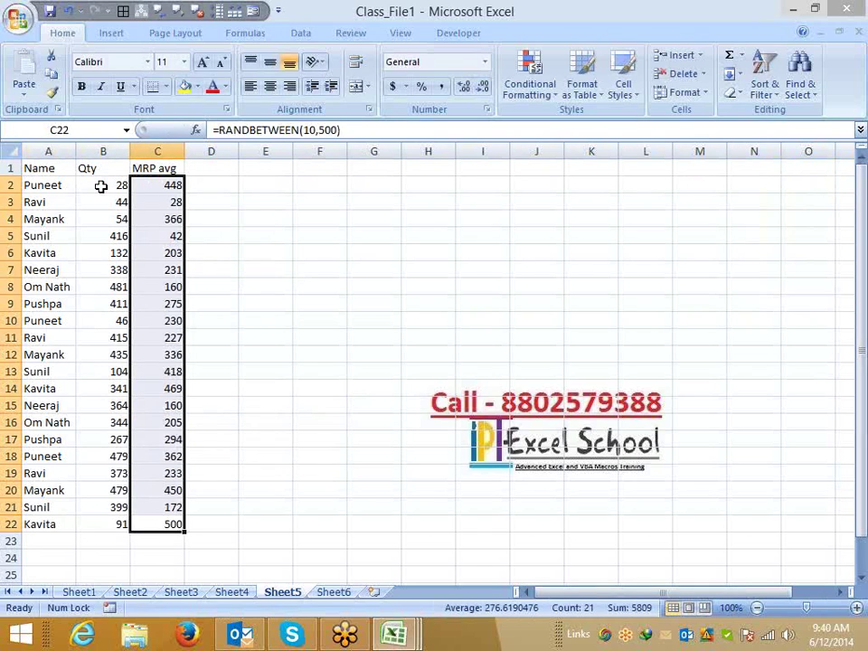
Convert B2:C22 to fixed numbers with Paste Values.
{"action": "key", "text": "shift+Left"}
{"action": "key", "text": "ctrl+c"}
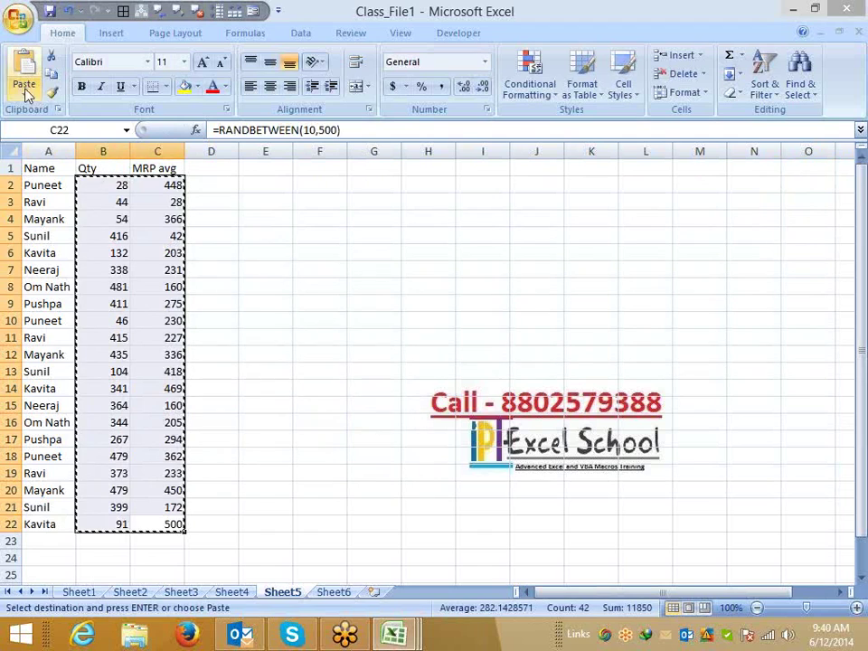
{"action": "left_click", "coordinate": [25, 94]}
{"action": "left_click", "coordinate": [62, 150]}
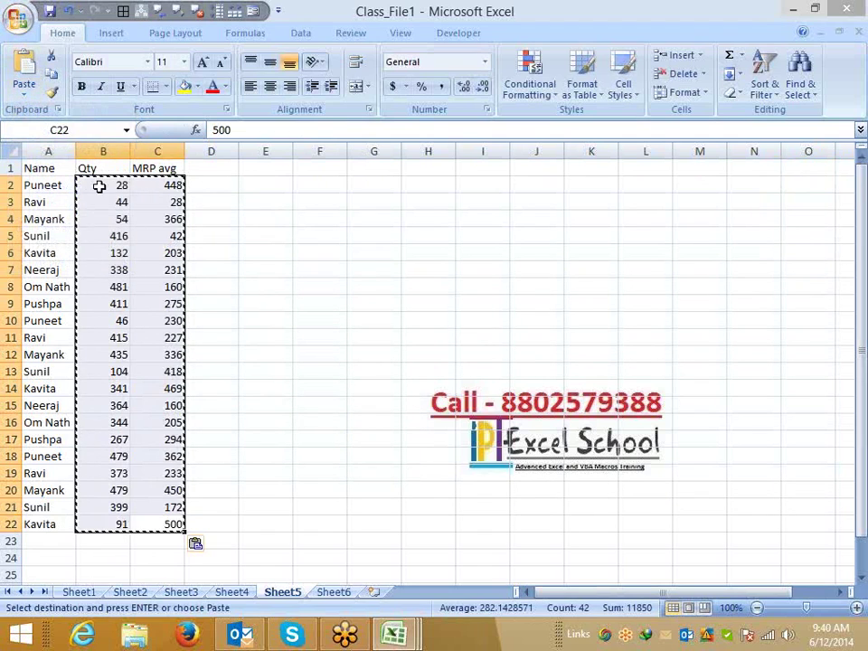
{"action": "key", "text": "Escape"}
{"action": "left_click", "coordinate": [236, 253]}
{"action": "left_click", "coordinate": [102, 187]}
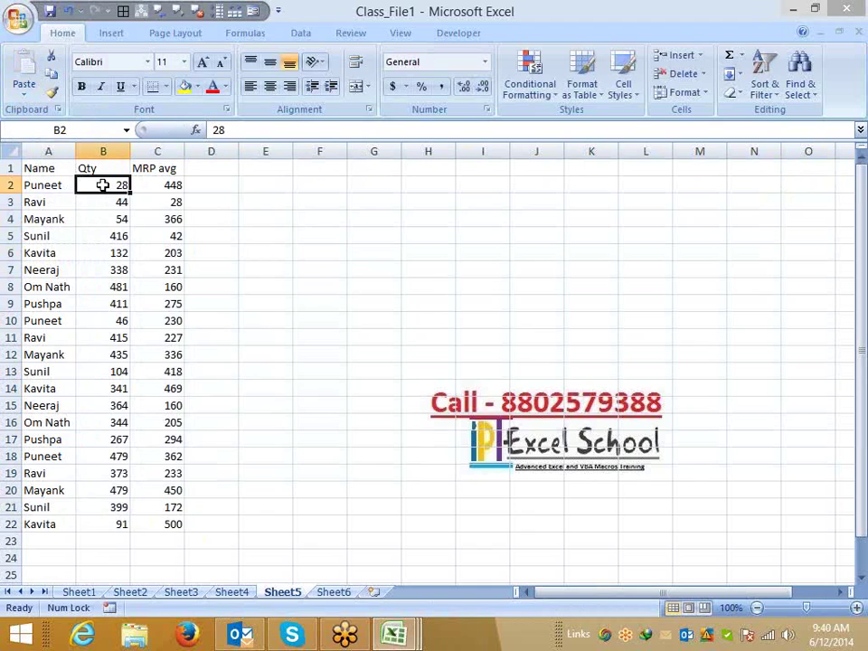
{"action": "left_click", "coordinate": [161, 184]}
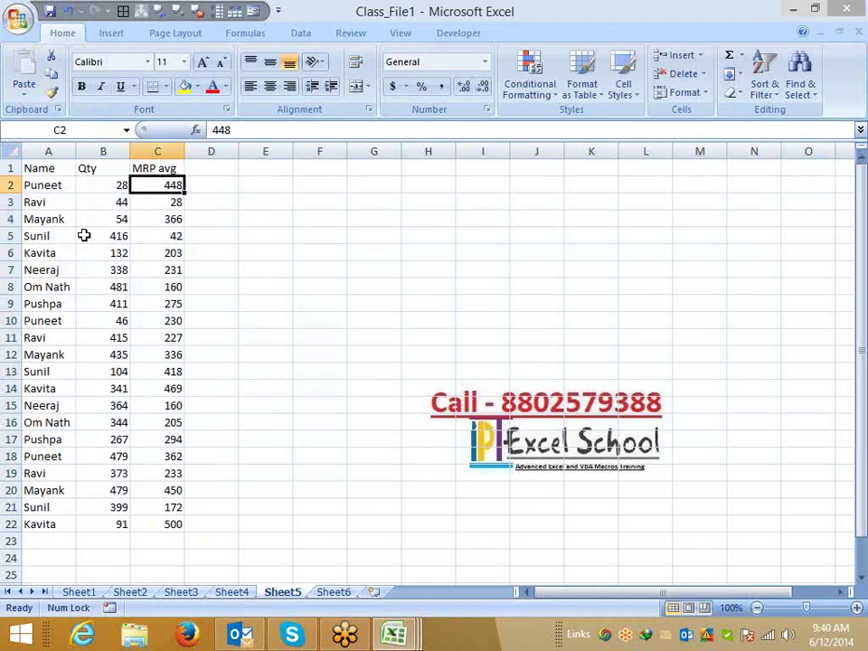
From the first name in A2, choose Conditional Formatting > New Rule.
{"action": "left_click", "coordinate": [120, 187]}
{"action": "left_click", "coordinate": [165, 184]}
{"action": "left_click", "coordinate": [41, 182]}
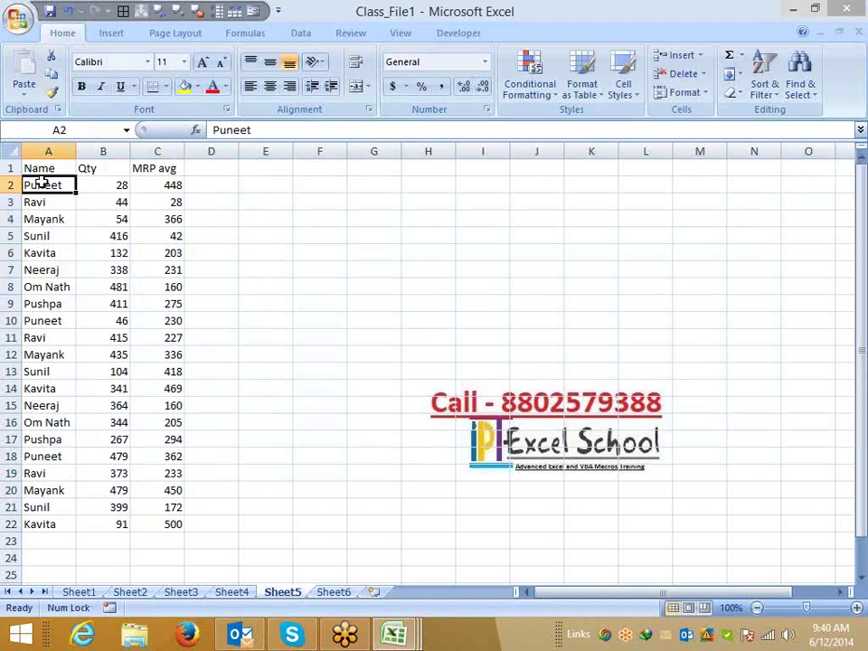
{"action": "left_click", "coordinate": [530, 90]}
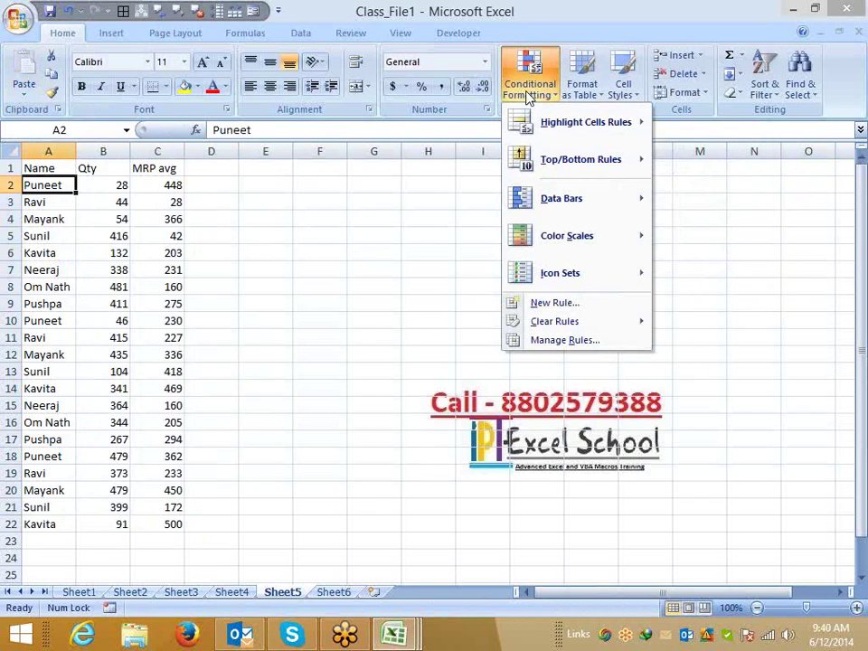
{"action": "mouse_move", "coordinate": [616, 326]}
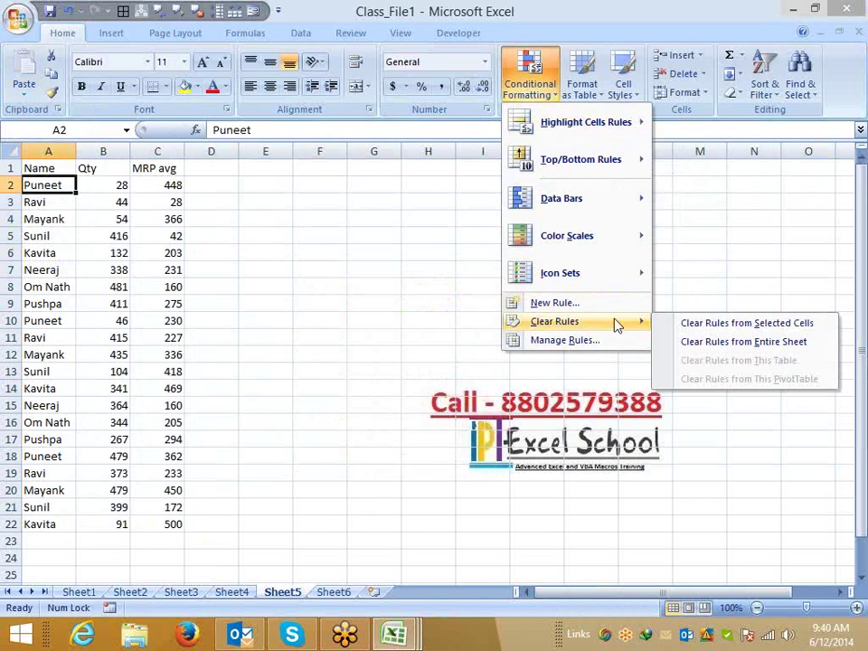
{"action": "left_click", "coordinate": [587, 304]}
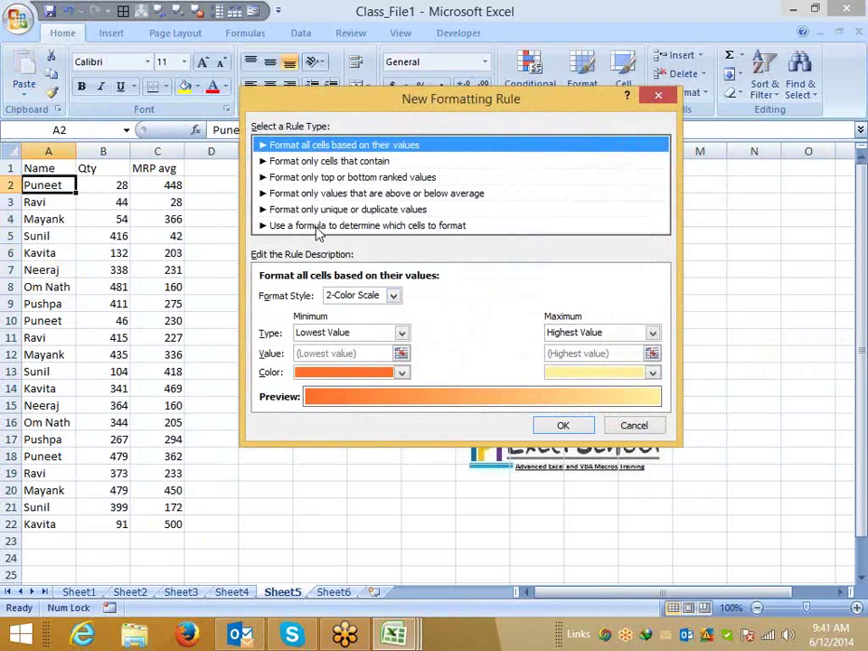
Enter the rule formula =AND($B2>100,$C2>50) with relative row references.
{"action": "left_click", "coordinate": [317, 228]}
{"action": "left_click", "coordinate": [298, 296]}
{"action": "type", "text": "="}
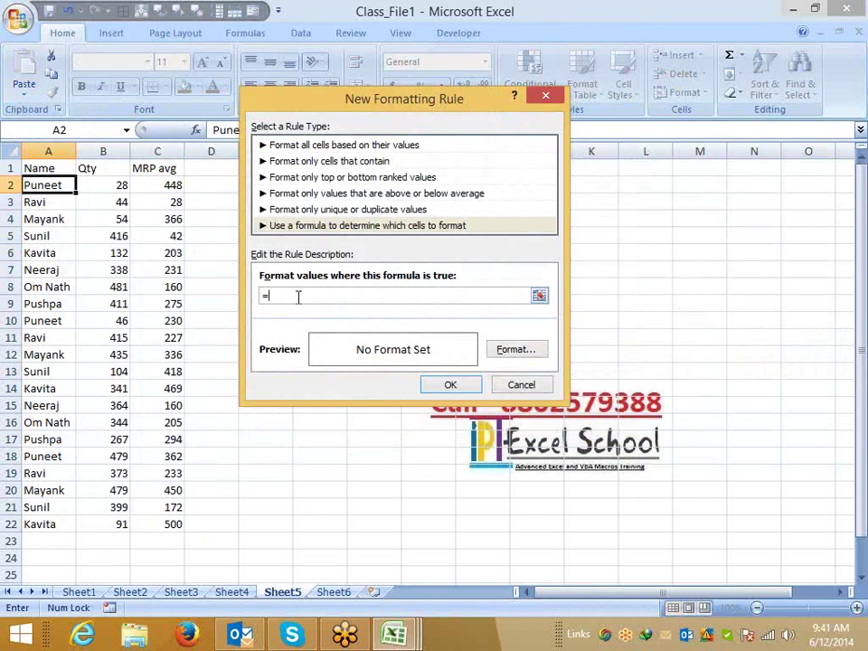
{"action": "type", "text": "and("}
{"action": "left_click", "coordinate": [112, 185]}
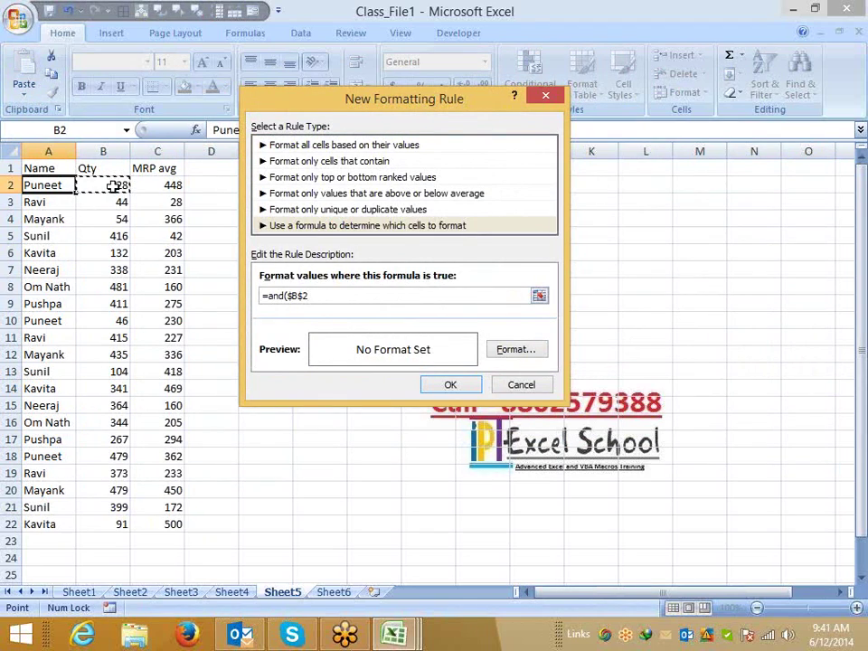
{"action": "type", "text": ">="}
{"action": "key", "text": "BackSpace"}
{"action": "type", "text": "100,"}
{"action": "left_click", "coordinate": [142, 185]}
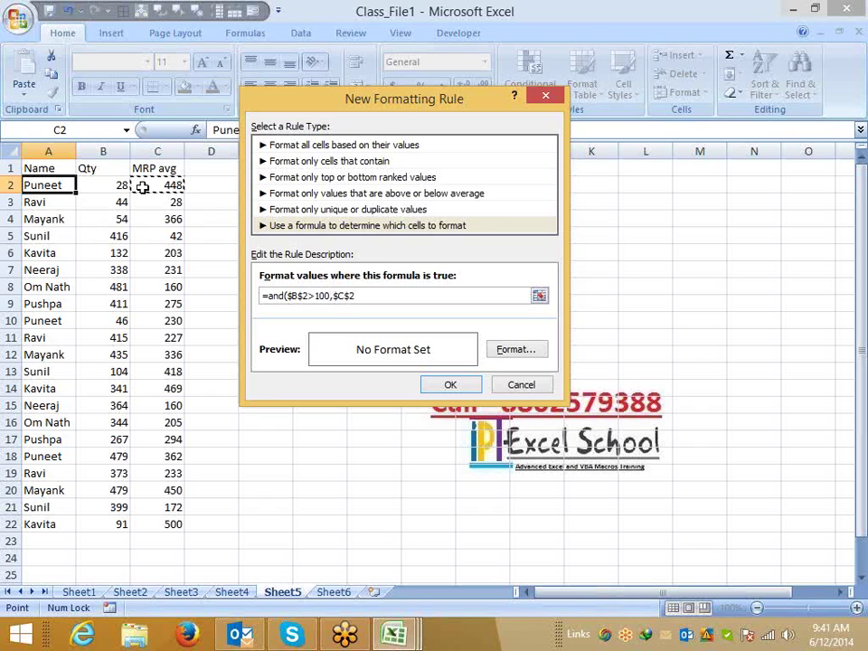
{"action": "type", "text": ">50)"}
{"action": "left_click", "coordinate": [346, 294]}
{"action": "key", "text": "BackSpace"}
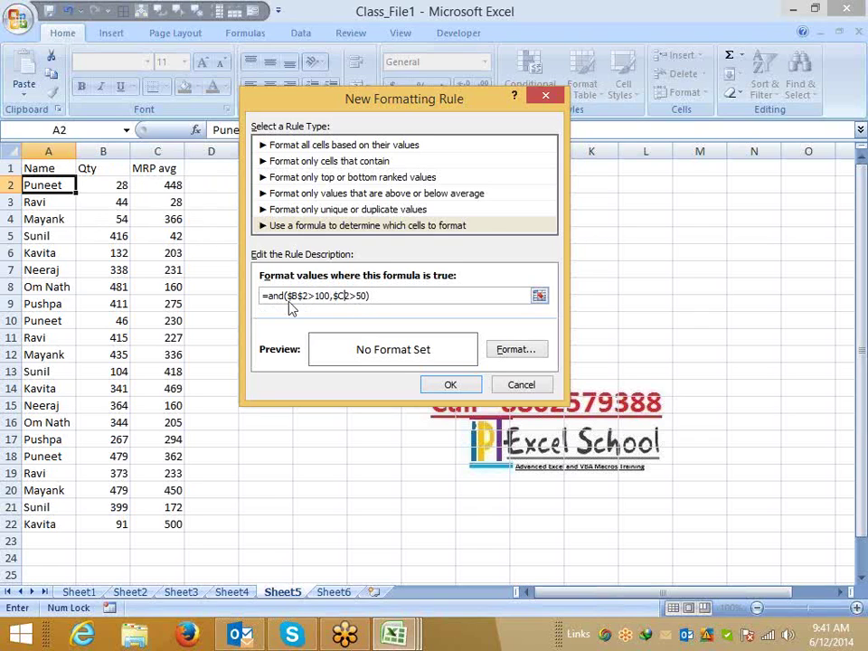
{"action": "left_click", "coordinate": [299, 296]}
Give matching names a light green fill and save the rule.
{"action": "left_click", "coordinate": [515, 348]}
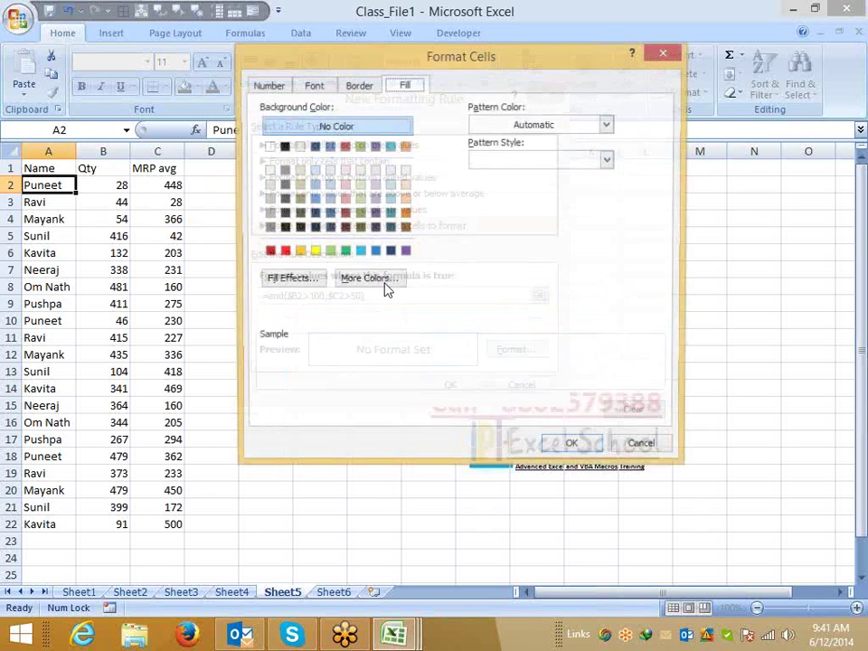
{"action": "left_click", "coordinate": [327, 252]}
{"action": "left_click", "coordinate": [566, 446]}
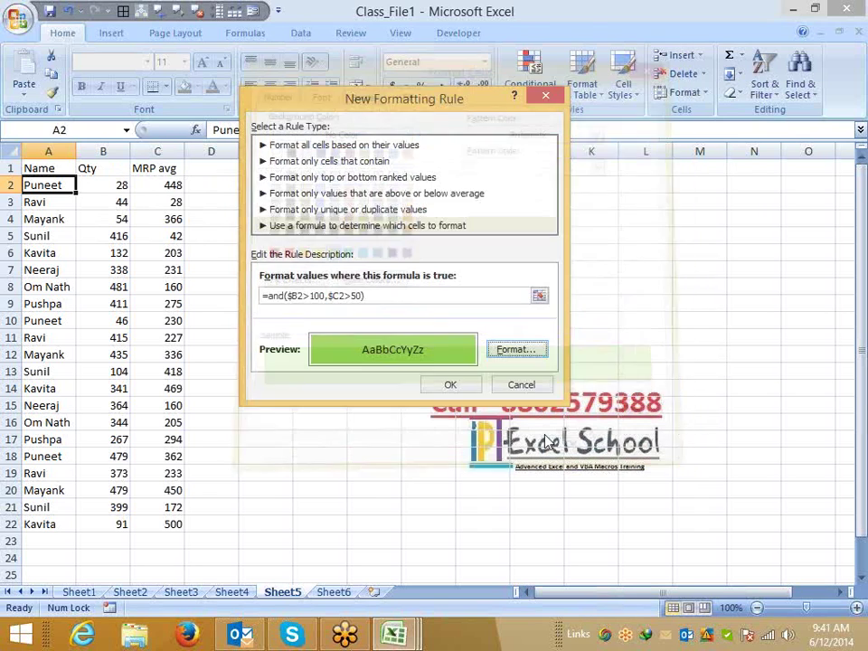
{"action": "left_click", "coordinate": [435, 383]}
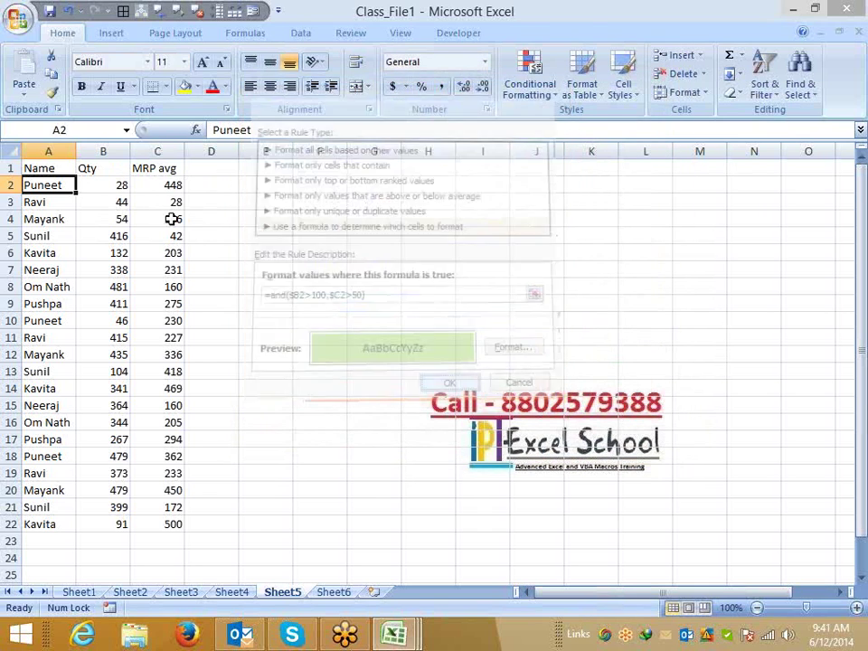
Paint A2's formatting down to A22, copy the names, and go to Sheet6.
{"action": "left_click", "coordinate": [52, 97]}
{"action": "mouse_move", "coordinate": [54, 188]}
{"action": "left_mouse_down"}
{"action": "mouse_move", "coordinate": [56, 452]}
{"action": "mouse_move", "coordinate": [47, 523]}
{"action": "left_mouse_up"}
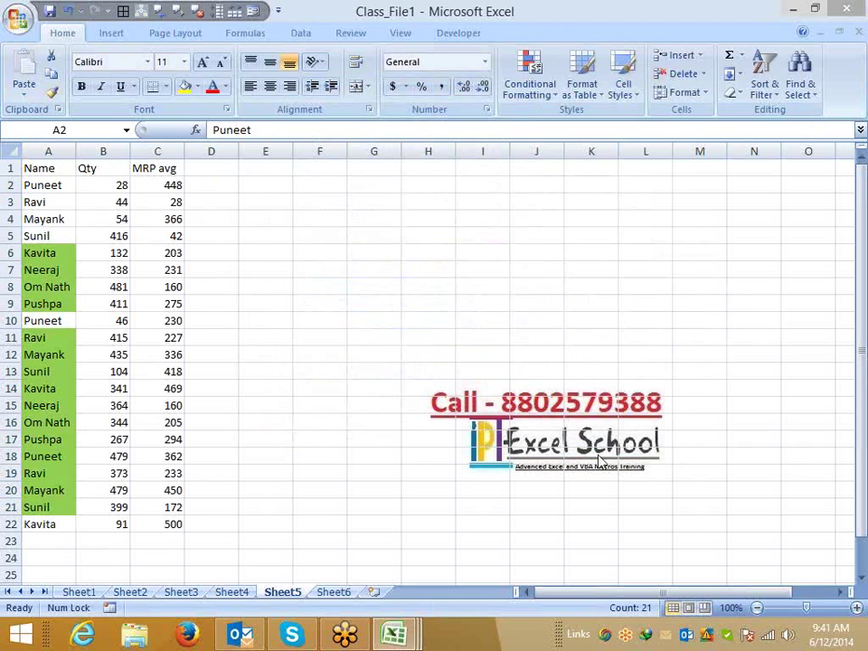
{"action": "key", "text": "ctrl+c"}
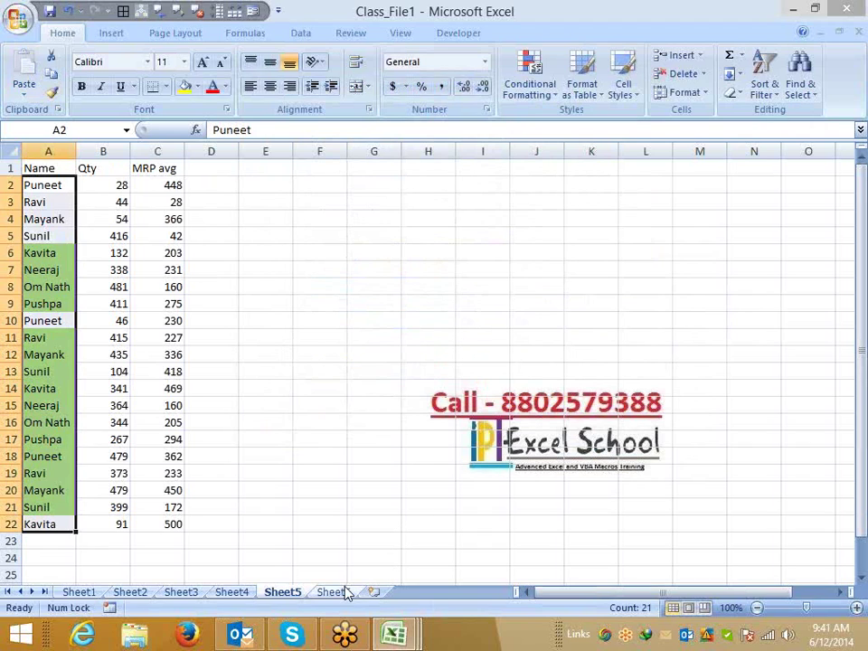
{"action": "left_click", "coordinate": [327, 593]}
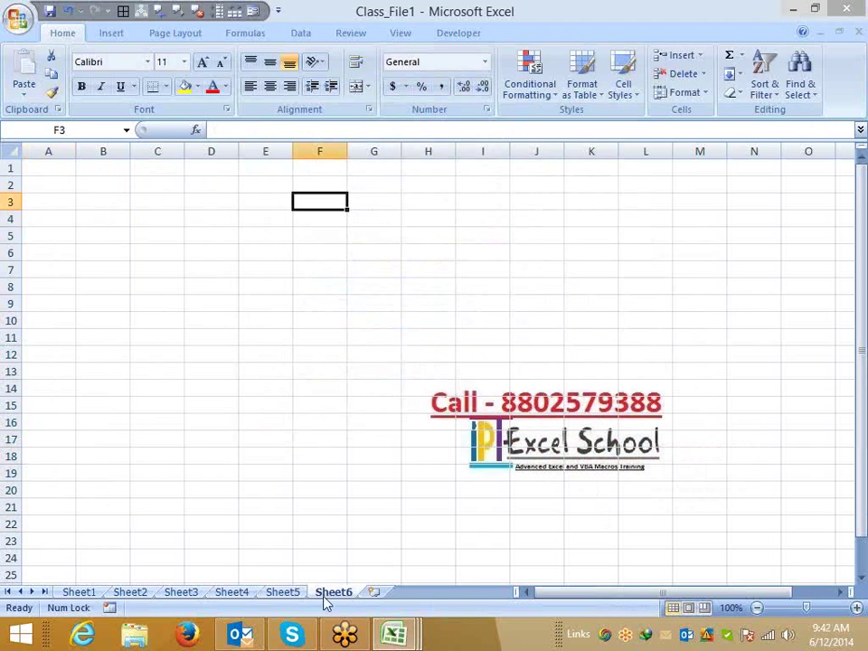
Enter the headings St, End and No. on Sheet6.
{"action": "left_click", "coordinate": [54, 170]}
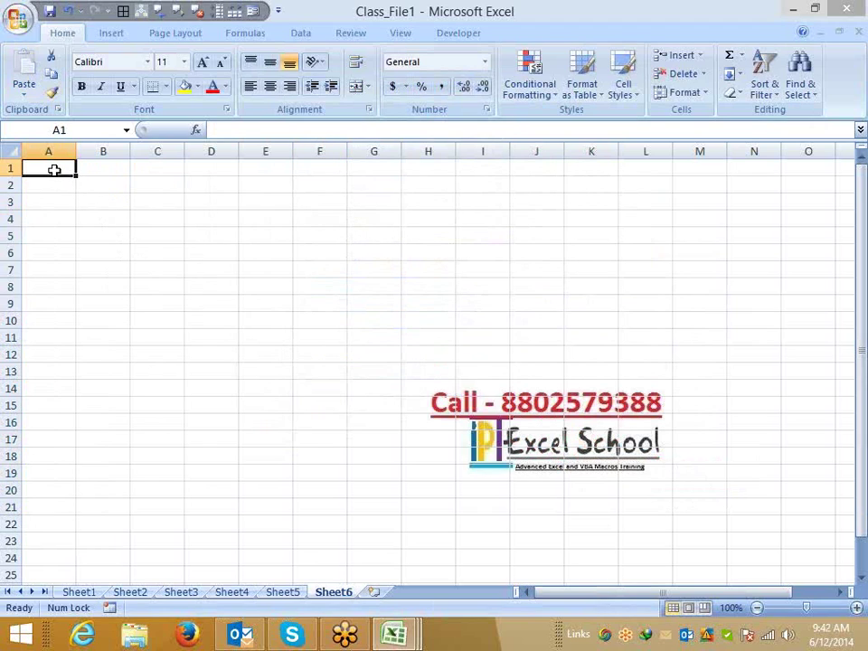
{"action": "type", "text": "St"}
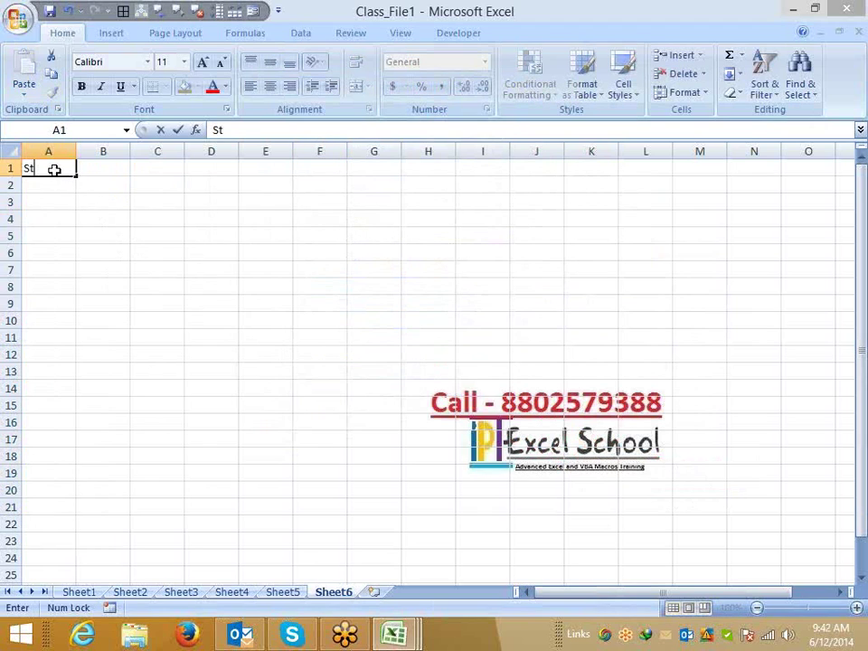
{"action": "key", "text": "Tab"}
{"action": "type", "text": "End"}
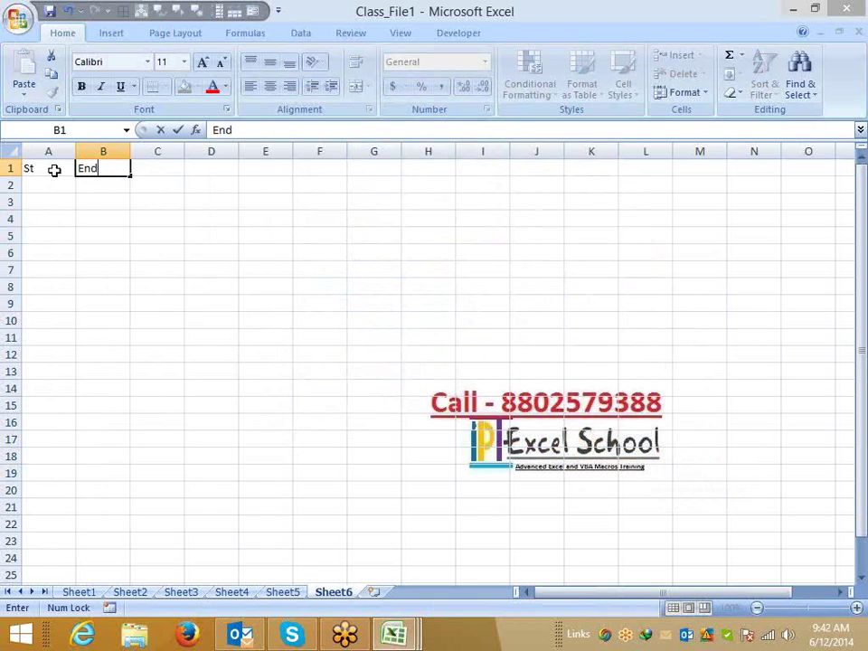
{"action": "key", "text": "Tab"}
{"action": "key", "text": "Tab"}
{"action": "key", "text": "Tab"}
{"action": "type", "text": "No."}
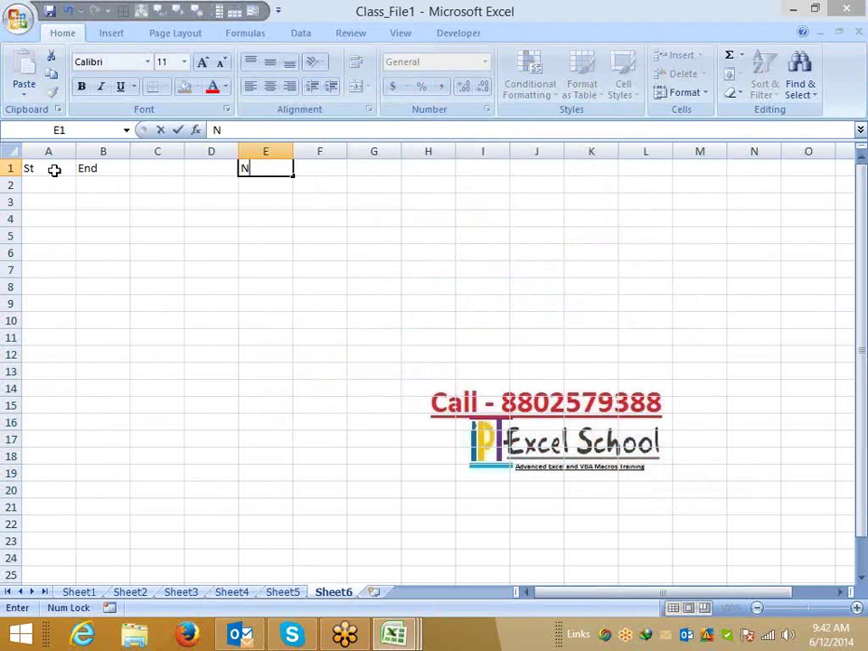
{"action": "key", "text": "Return"}
Enter St/End pairs 50–100 in A2:B2 and 30–70 in A3:B3.
{"action": "key", "text": "Left"}
{"action": "key", "text": "Left"}
{"action": "key", "text": "Left"}
{"action": "key", "text": "Left"}
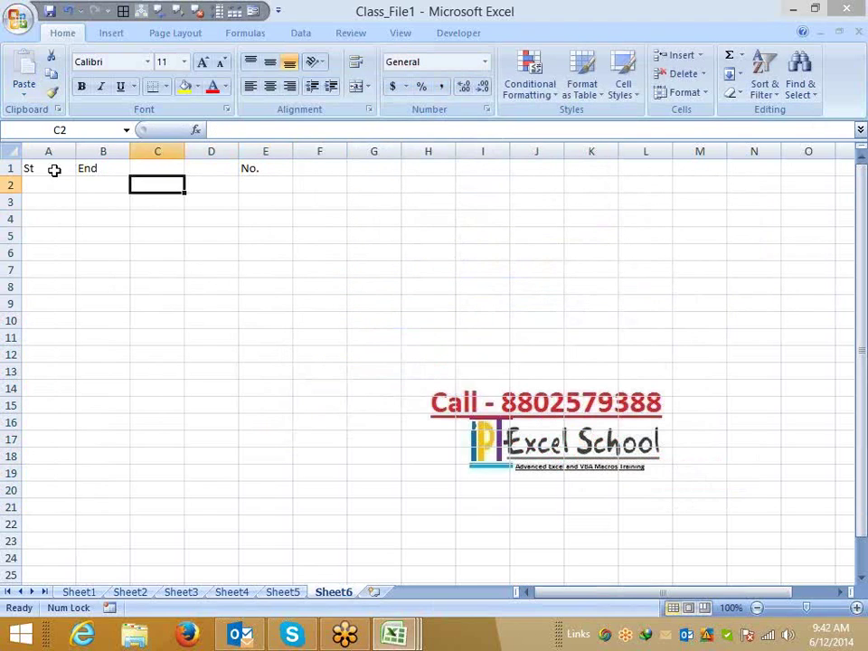
{"action": "type", "text": "50"}
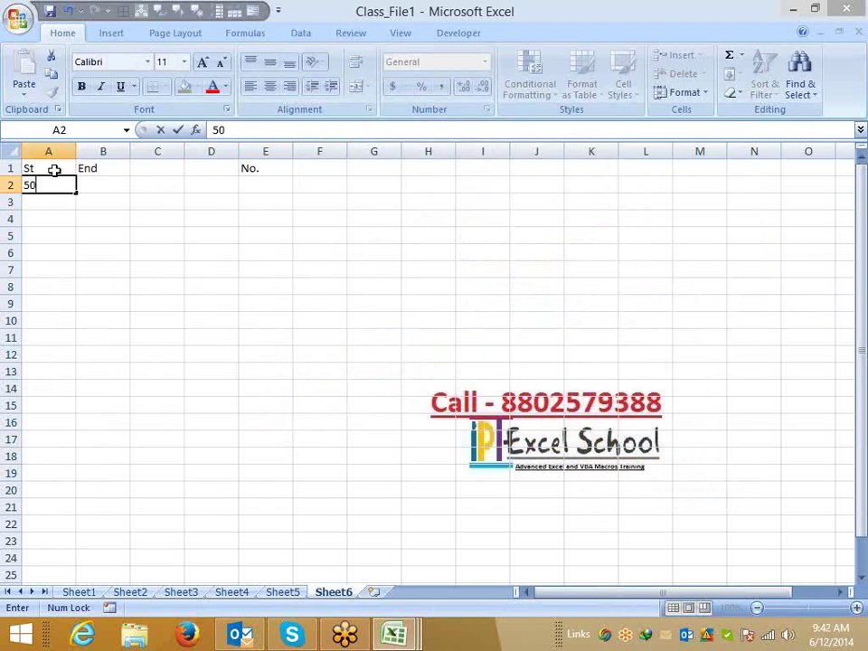
{"action": "key", "text": "Tab"}
{"action": "type", "text": "100"}
{"action": "key", "text": "Return"}
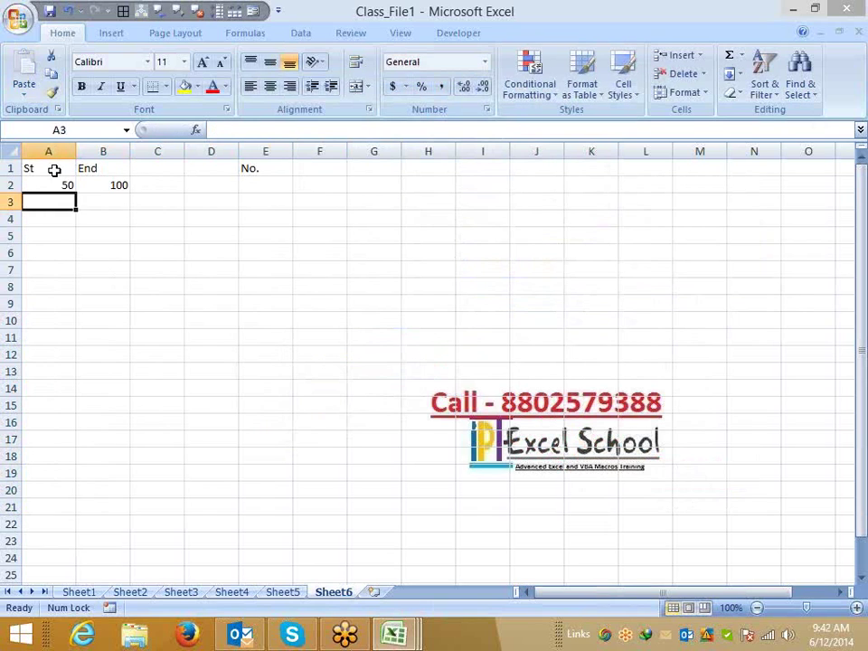
{"action": "type", "text": "30"}
{"action": "key", "text": "Tab"}
{"action": "type", "text": "70"}
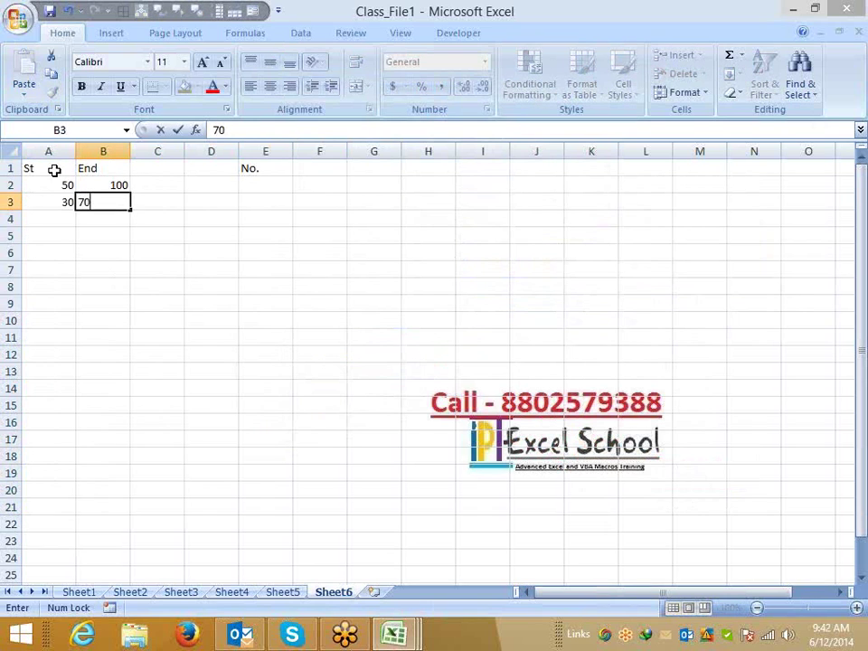
{"action": "key", "text": "Right"}
{"action": "key", "text": "Right"}
{"action": "key", "text": "Right"}
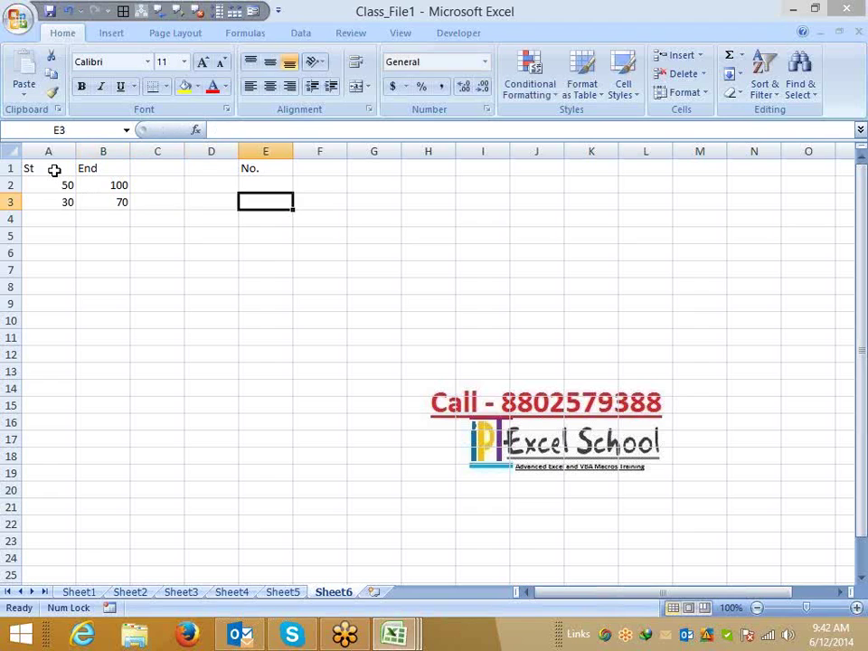
{"action": "key", "text": "Up"}
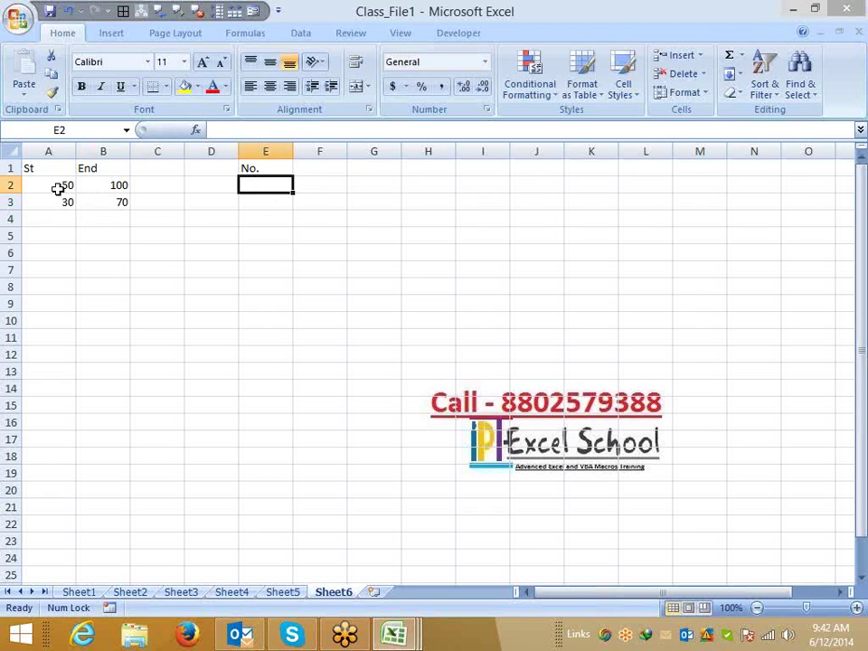
Enter 85 in E2 under No.
{"action": "left_click_drag", "start_coordinate": [58, 187], "coordinate": [103, 184]}
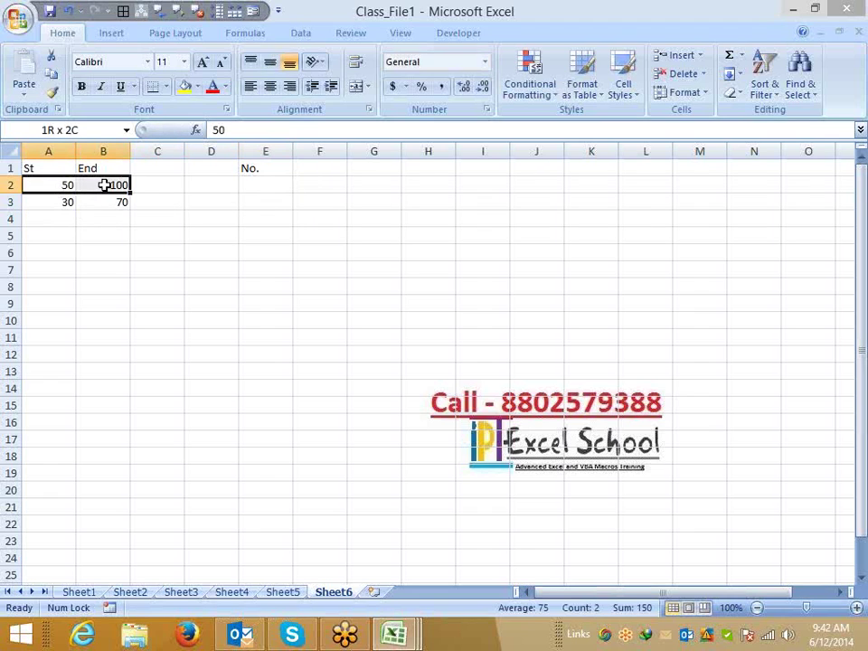
{"action": "left_click", "coordinate": [234, 186]}
{"action": "left_click", "coordinate": [273, 184]}
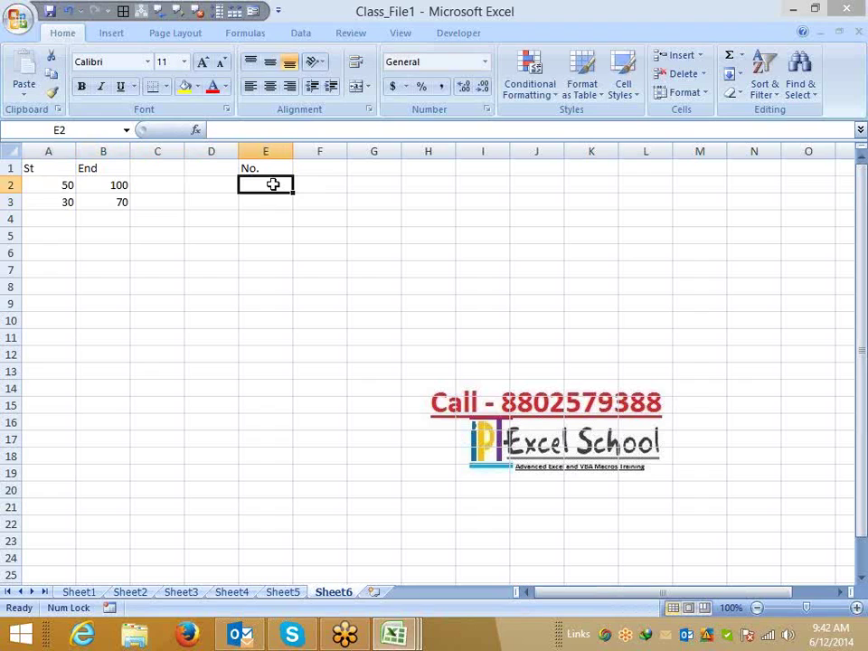
{"action": "type", "text": "85"}
{"action": "key", "text": "Return"}
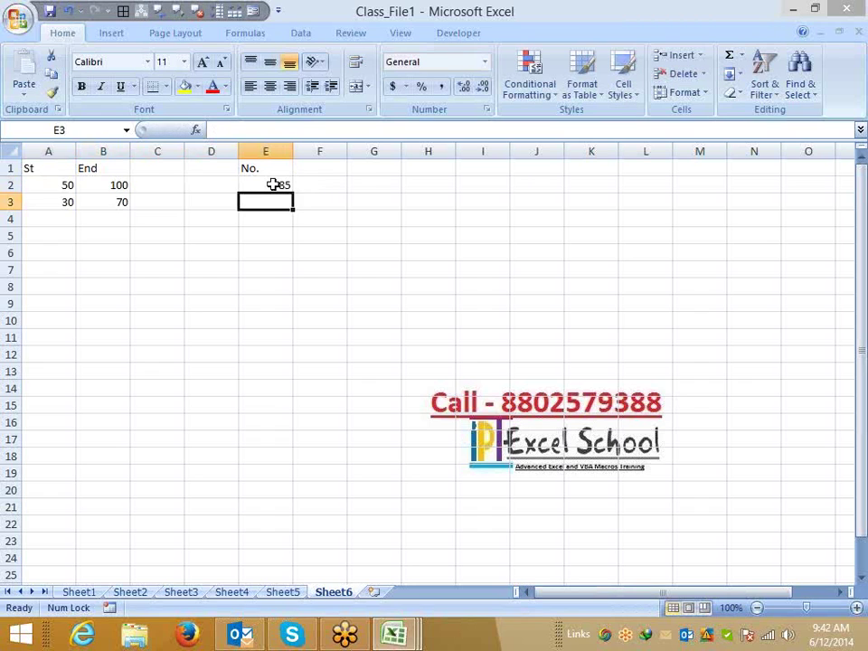
{"action": "key", "text": "Up"}
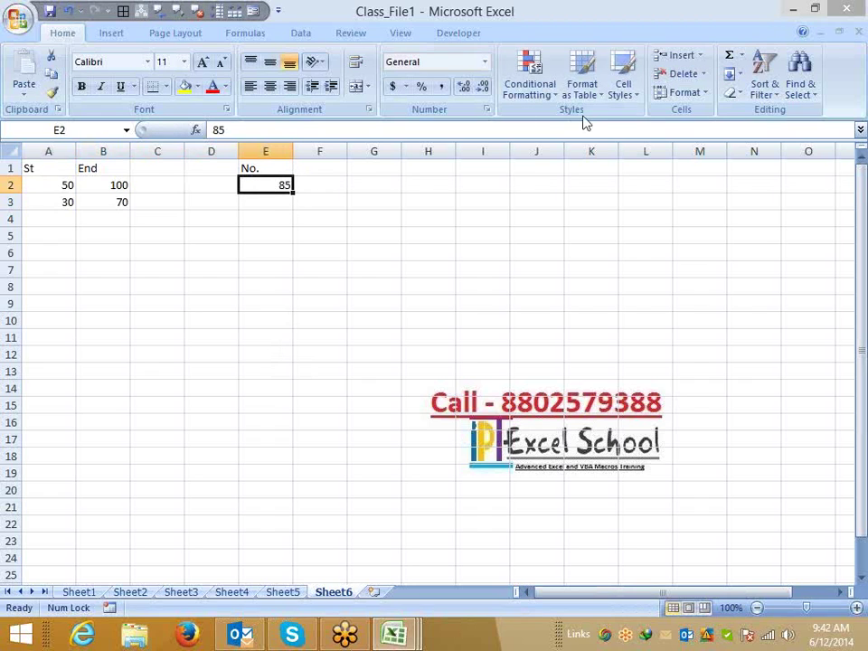
Create a Between highlight rule on E2 using A2 and B2 as bounds.
{"action": "left_click", "coordinate": [530, 77]}
{"action": "mouse_move", "coordinate": [570, 131]}
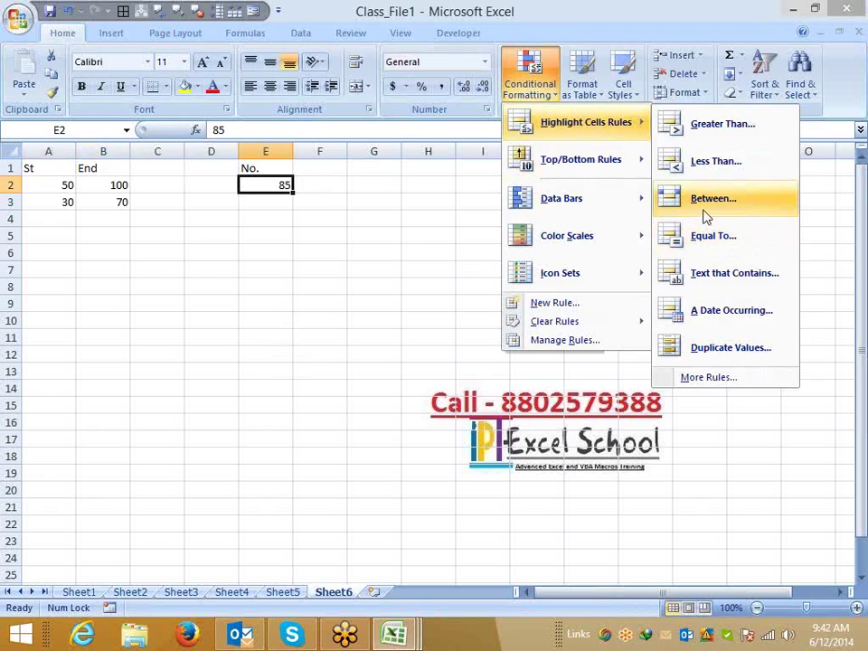
{"action": "left_click", "coordinate": [710, 198]}
{"action": "left_click", "coordinate": [226, 250]}
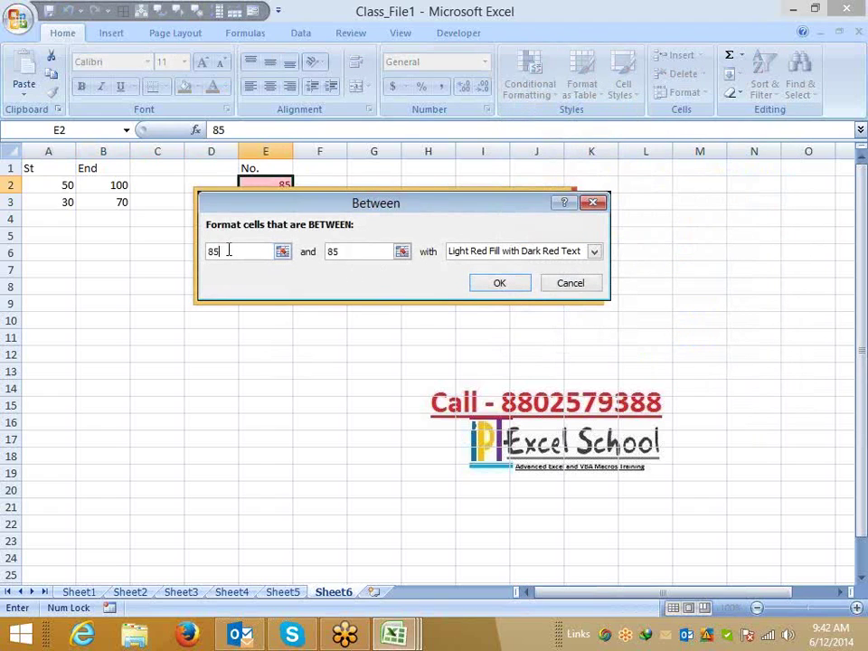
{"action": "key", "text": "BackSpace"}
{"action": "key", "text": "BackSpace"}
{"action": "left_click", "coordinate": [71, 184]}
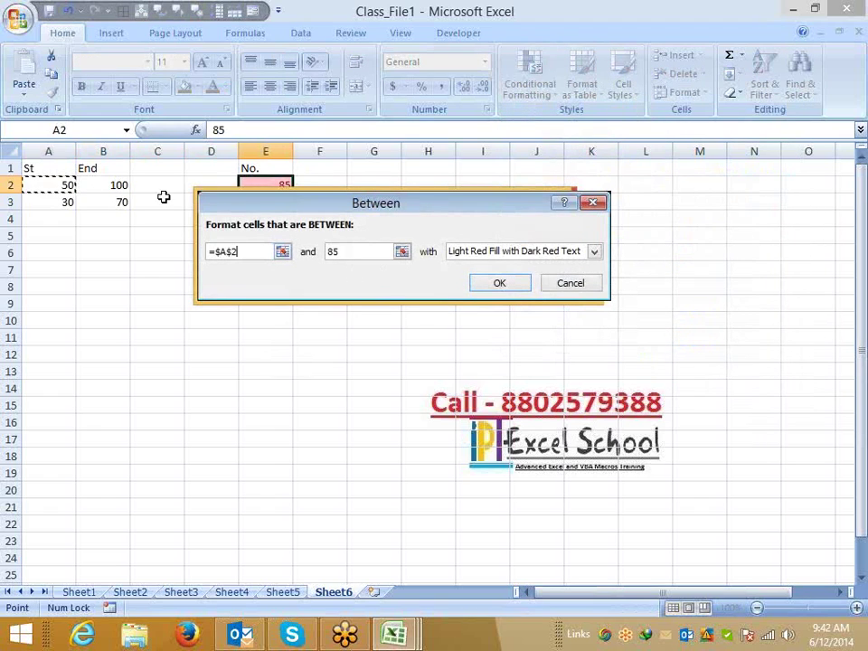
{"action": "left_click", "coordinate": [346, 251]}
{"action": "key", "text": "BackSpace"}
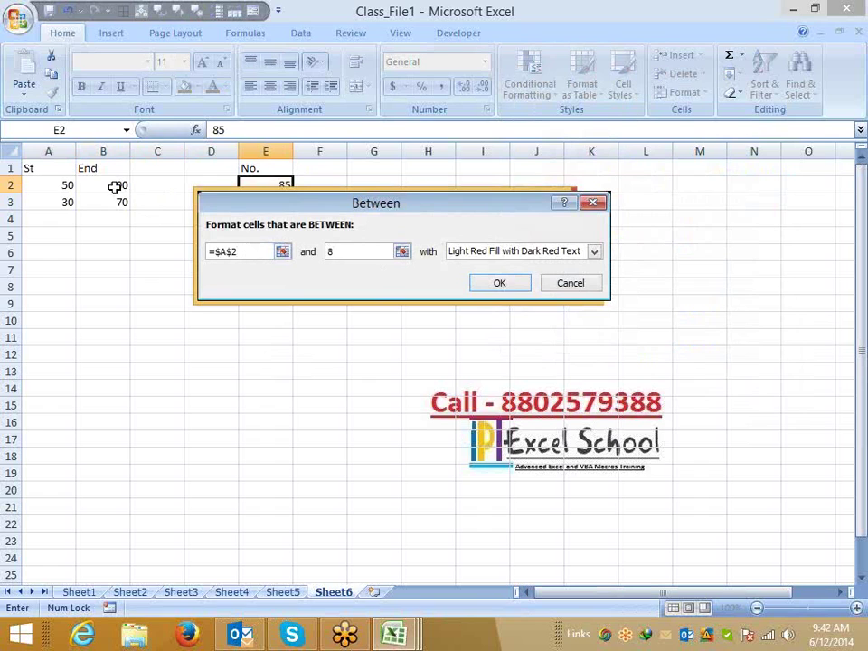
{"action": "left_click", "coordinate": [114, 186]}
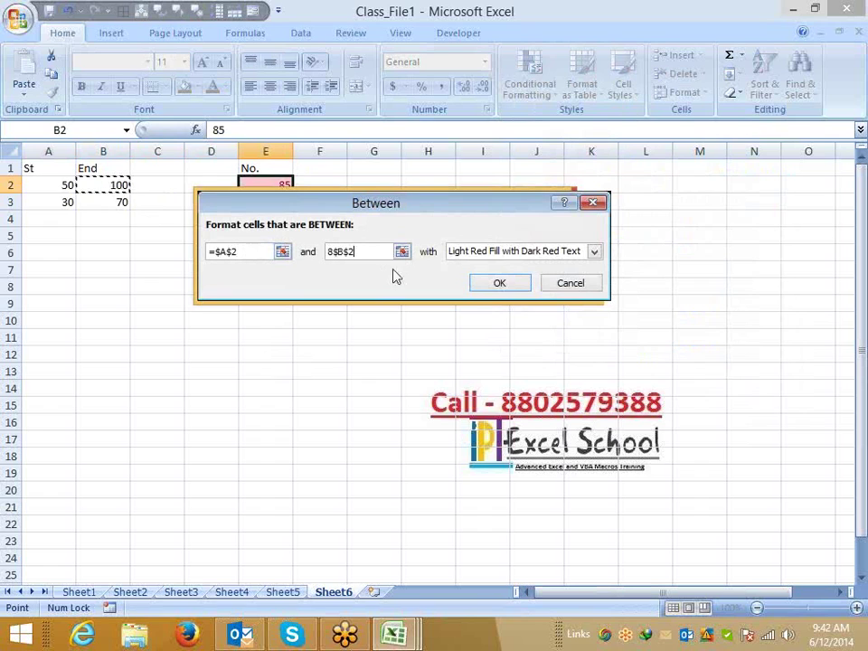
Set the rule's custom format to a green fill and confirm it.
{"action": "left_click", "coordinate": [520, 252]}
{"action": "left_click", "coordinate": [511, 333]}
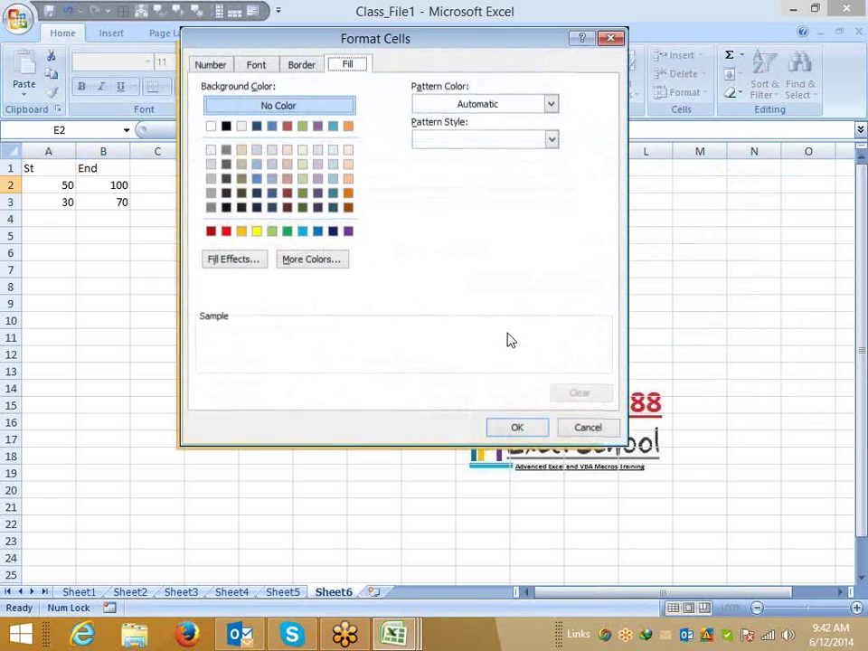
{"action": "left_click", "coordinate": [272, 231]}
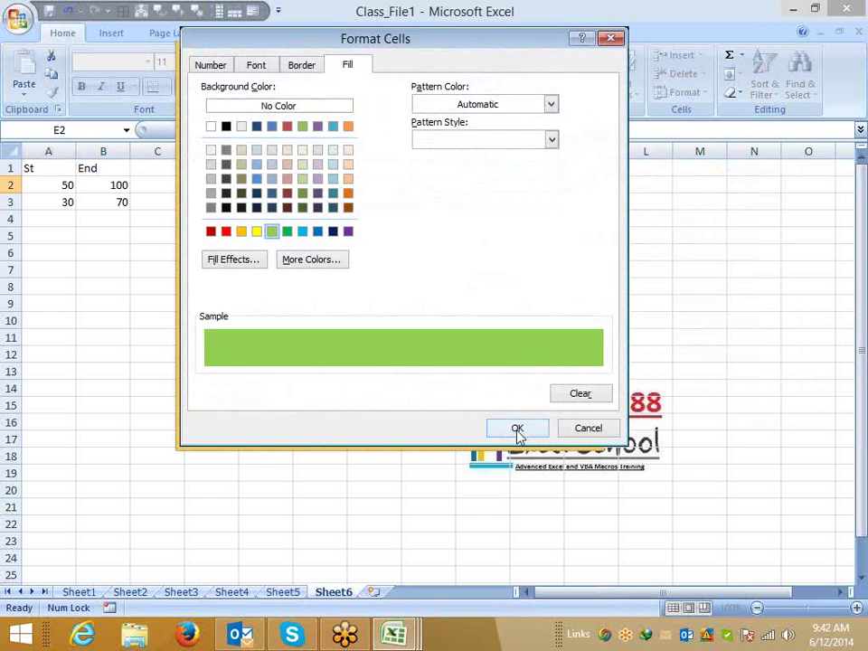
{"action": "left_click", "coordinate": [518, 432]}
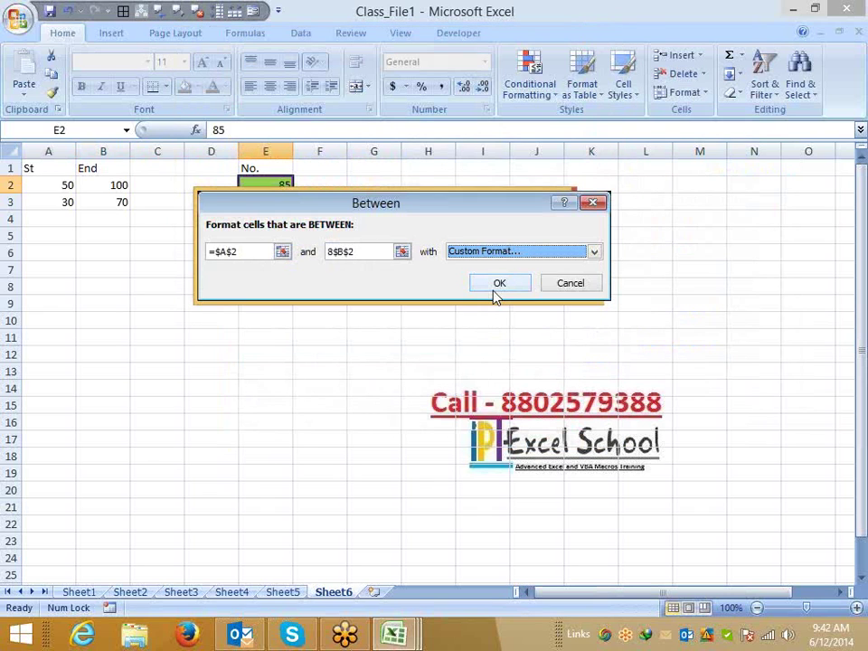
{"action": "left_click", "coordinate": [499, 283]}
Enter 31 in E3 below the highlighted 85, correcting an initial 9.
{"action": "left_click", "coordinate": [51, 91]}
{"action": "left_click_drag", "start_coordinate": [254, 195], "coordinate": [259, 254]}
{"action": "key", "text": "Up"}
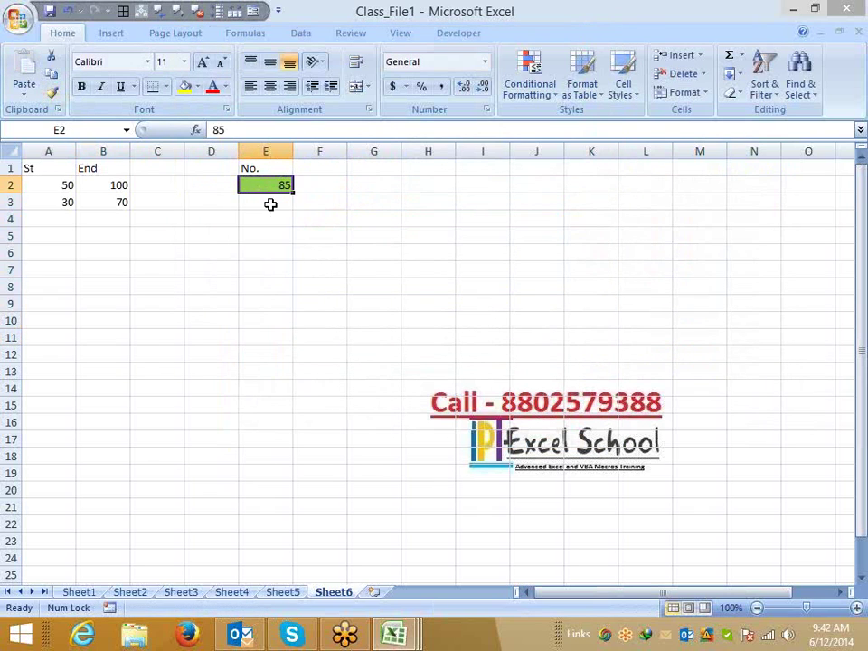
{"action": "left_click", "coordinate": [271, 204]}
{"action": "type", "text": "9"}
{"action": "key", "text": "Return"}
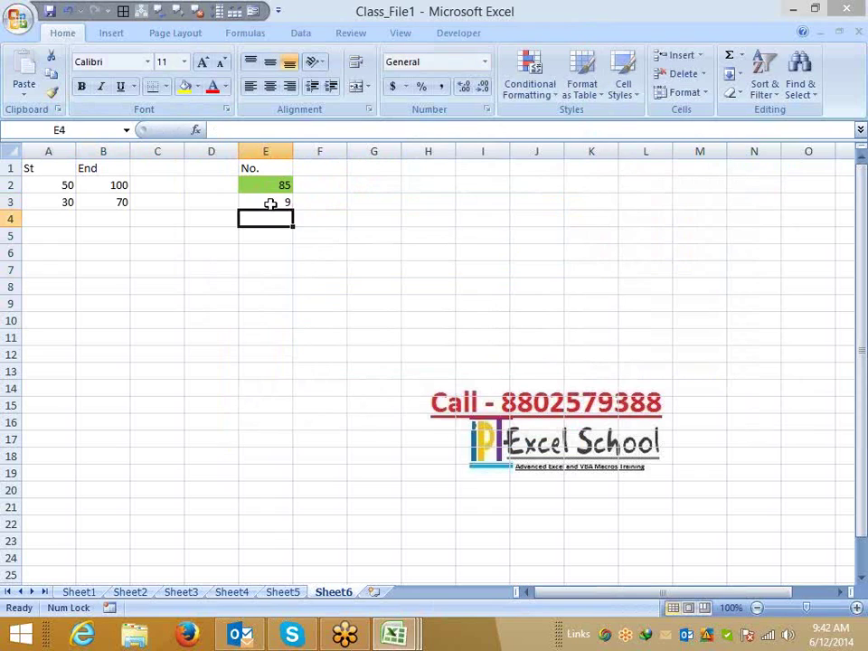
{"action": "left_click", "coordinate": [270, 204]}
{"action": "type", "text": "31"}
{"action": "key", "text": "Return"}
{"action": "left_click", "coordinate": [271, 204]}
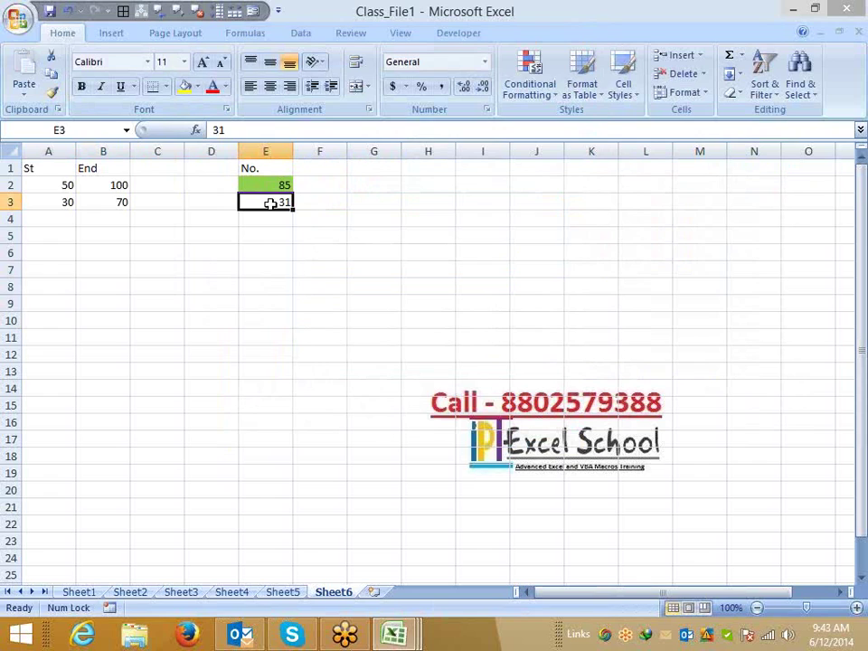
Paint E2's green conditional format onto E3:E11, then cancel a second Format Painter pickup.
{"action": "left_click", "coordinate": [279, 183]}
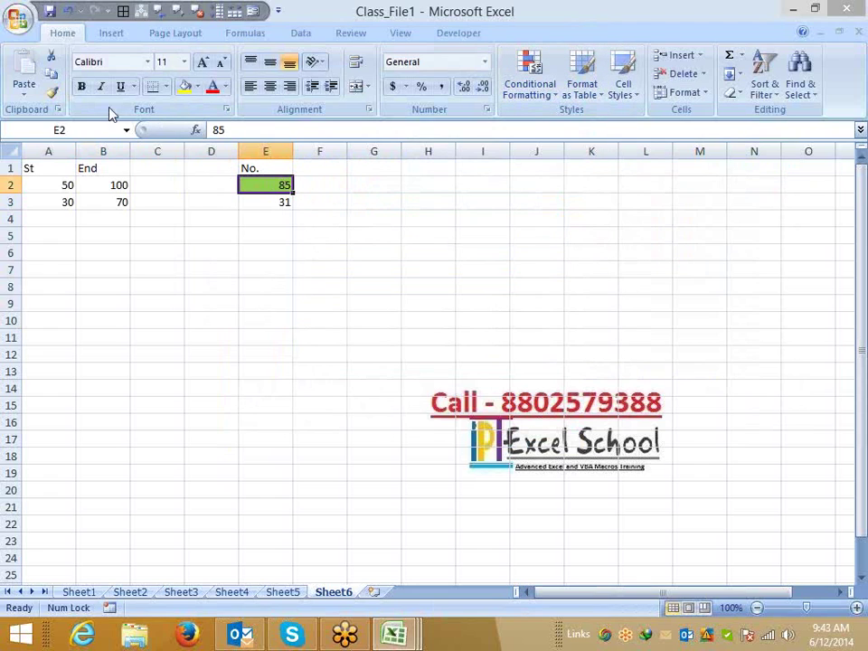
{"action": "left_click", "coordinate": [52, 92]}
{"action": "left_click_drag", "start_coordinate": [282, 202], "coordinate": [281, 341]}
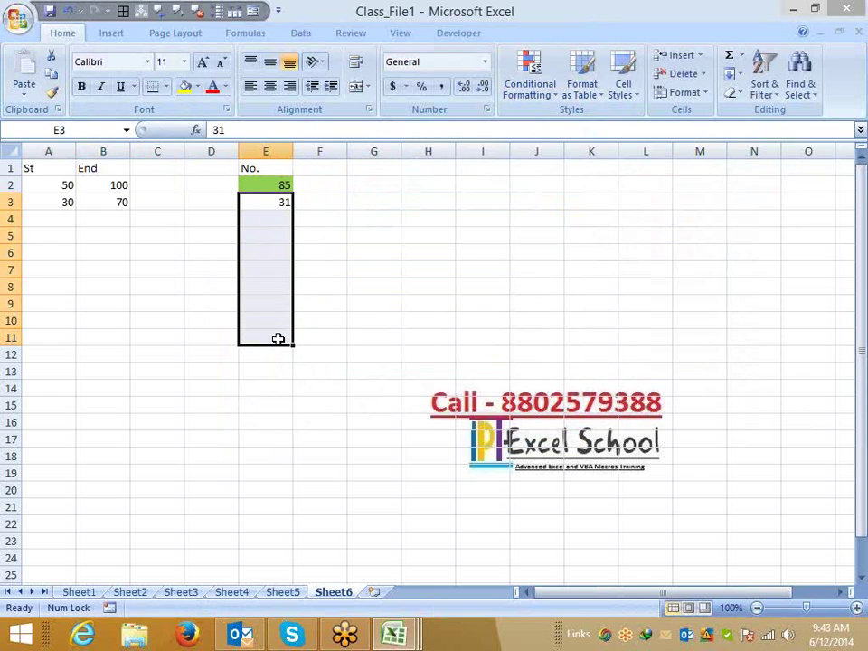
{"action": "left_click", "coordinate": [265, 186]}
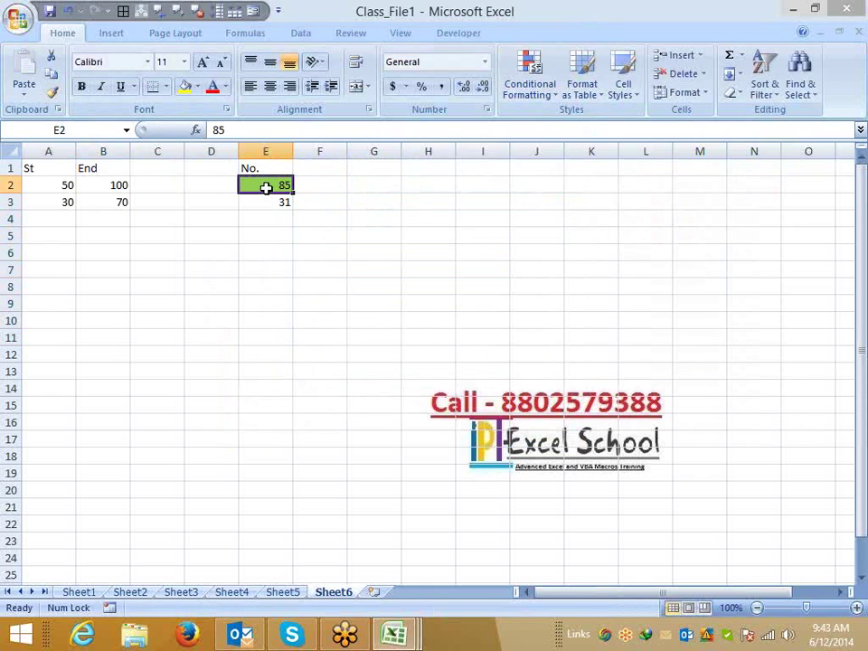
{"action": "left_click", "coordinate": [51, 93]}
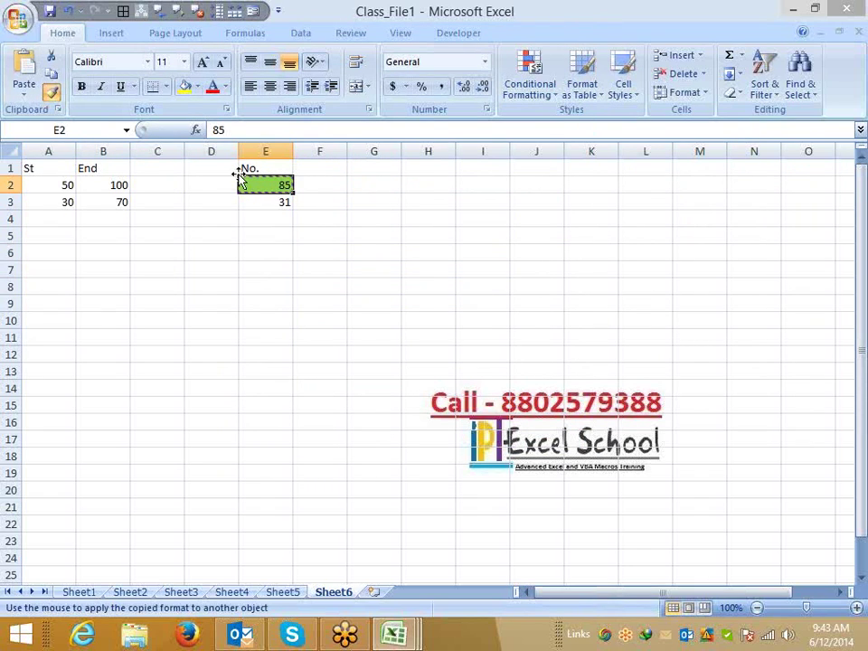
{"action": "key", "text": "Escape"}
Edit E2's between rule so its bounds read =$A2 and =$B2.
{"action": "left_click", "coordinate": [530, 84]}
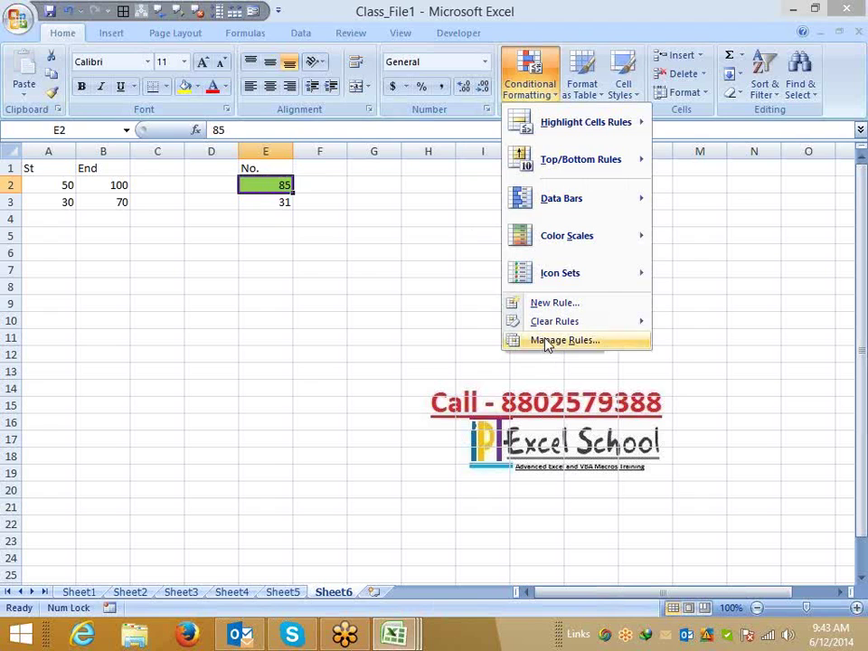
{"action": "left_click", "coordinate": [546, 343]}
{"action": "left_click", "coordinate": [299, 225]}
{"action": "left_click", "coordinate": [276, 181]}
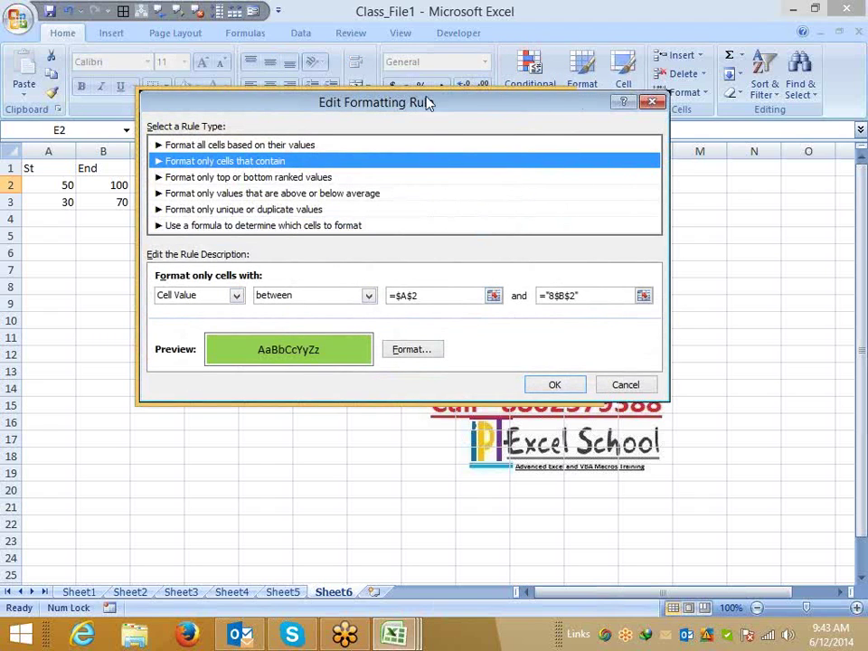
{"action": "left_click_drag", "start_coordinate": [429, 100], "coordinate": [378, 110]}
{"action": "left_click", "coordinate": [363, 305]}
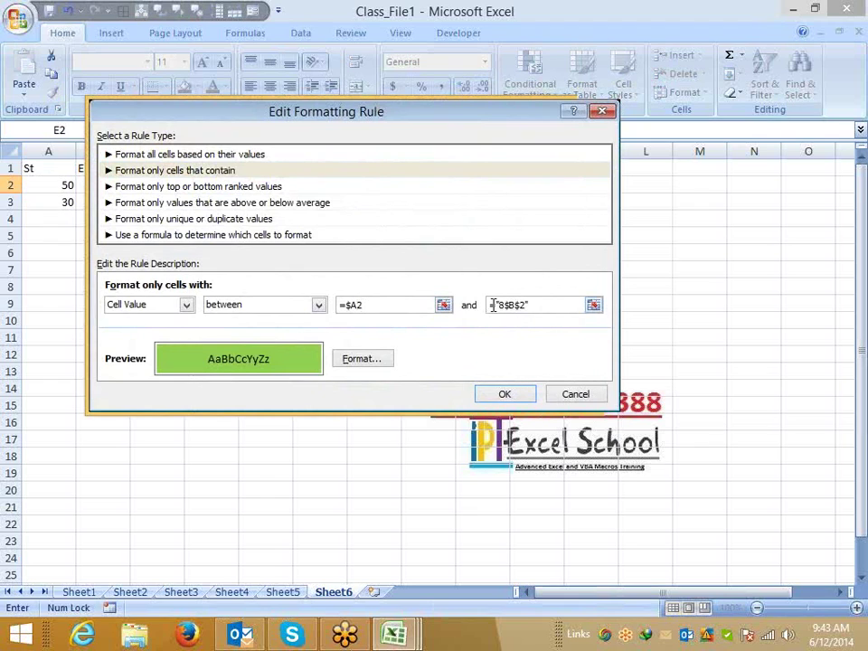
{"action": "left_click_drag", "start_coordinate": [491, 305], "coordinate": [503, 308]}
{"action": "type", "text": "="}
{"action": "left_click", "coordinate": [523, 305]}
{"action": "key", "text": "BackSpace"}
{"action": "left_click", "coordinate": [497, 305]}
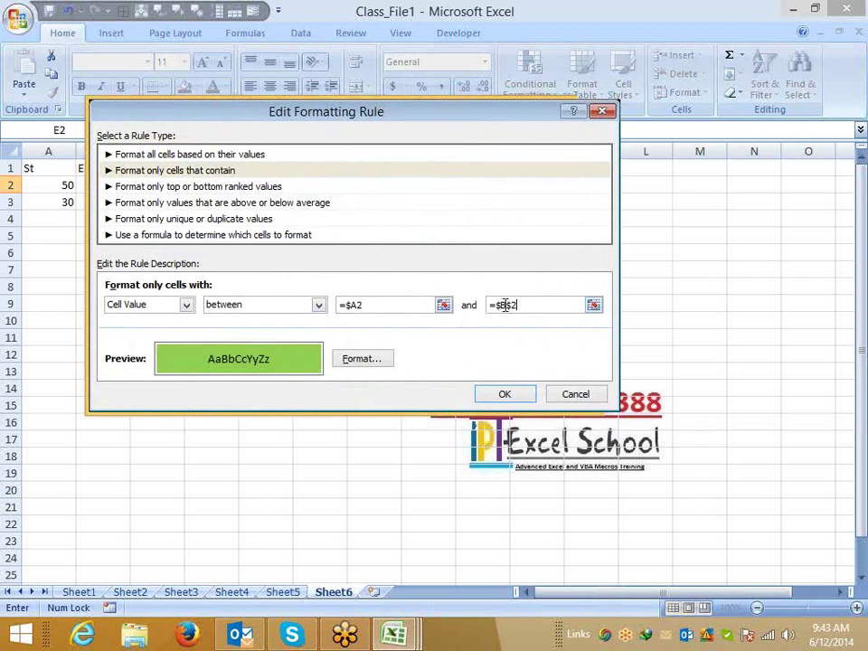
Save the edited rule and paint E2's conditional format onto E3.
{"action": "left_click", "coordinate": [502, 393]}
{"action": "left_click", "coordinate": [601, 360]}
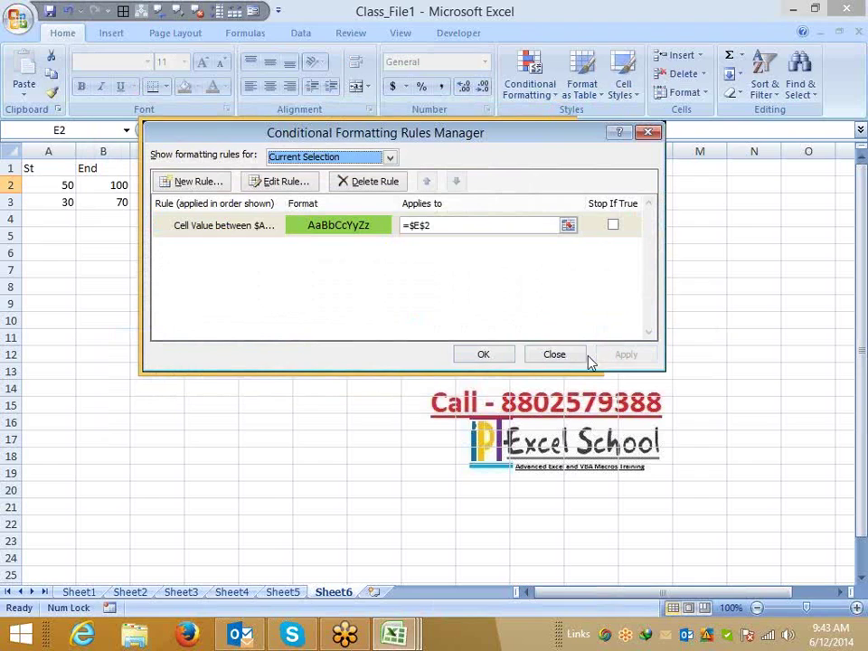
{"action": "left_click", "coordinate": [504, 356]}
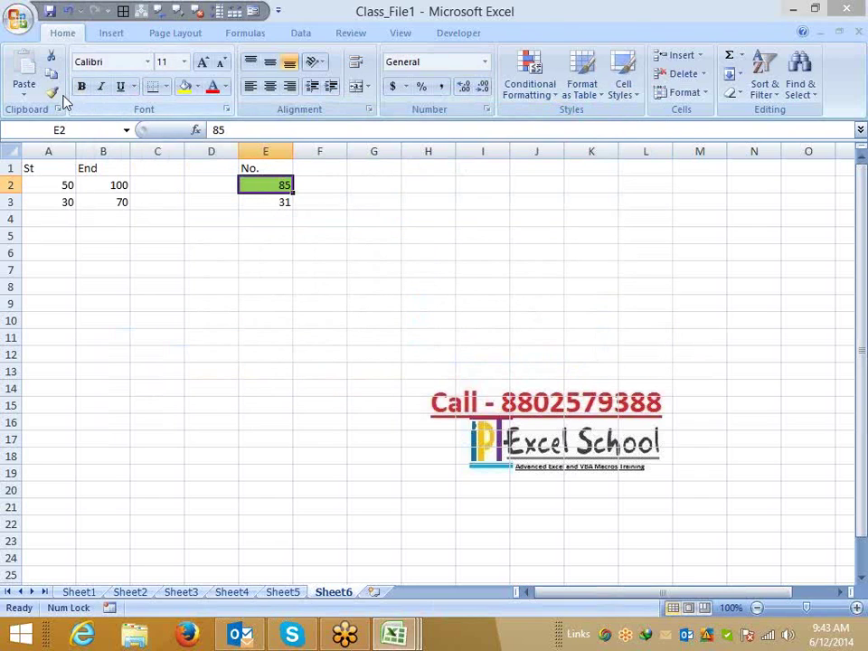
{"action": "left_click", "coordinate": [52, 91]}
{"action": "left_click", "coordinate": [262, 200]}
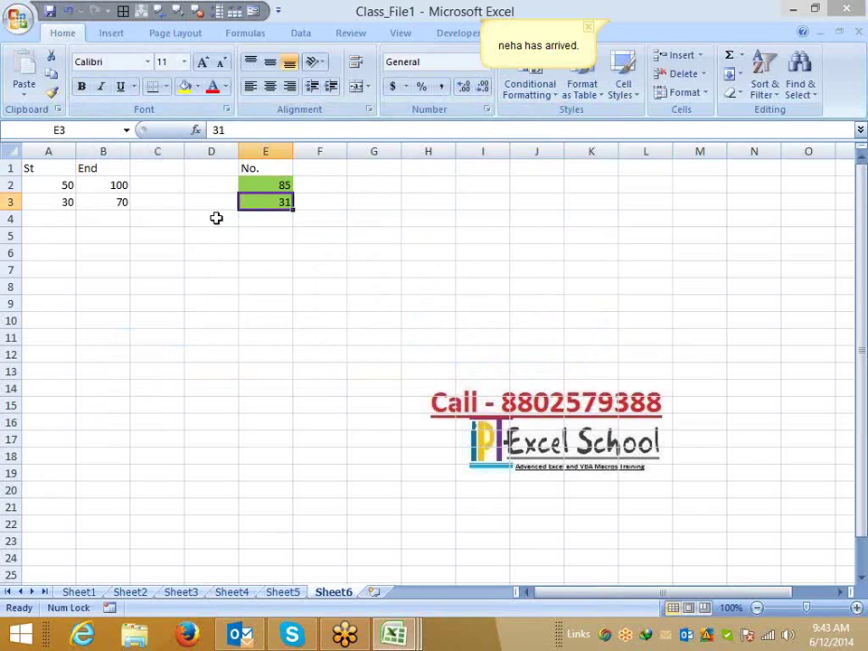
Undo the format painted on E3, reselect E2, and reopen the Conditional Formatting Rules Manager.
{"action": "key", "text": "ctrl+z"}
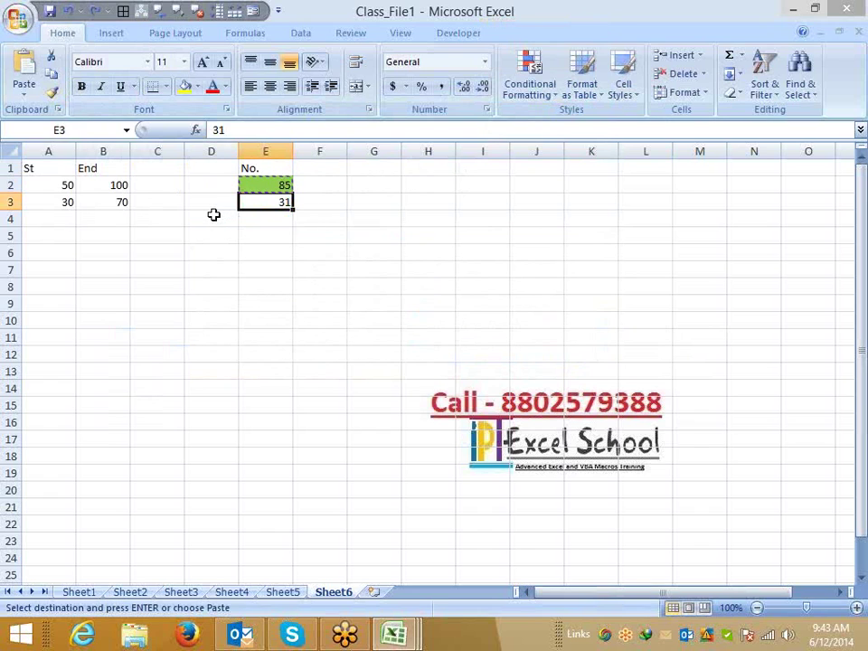
{"action": "key", "text": "Up"}
{"action": "key", "text": "Escape"}
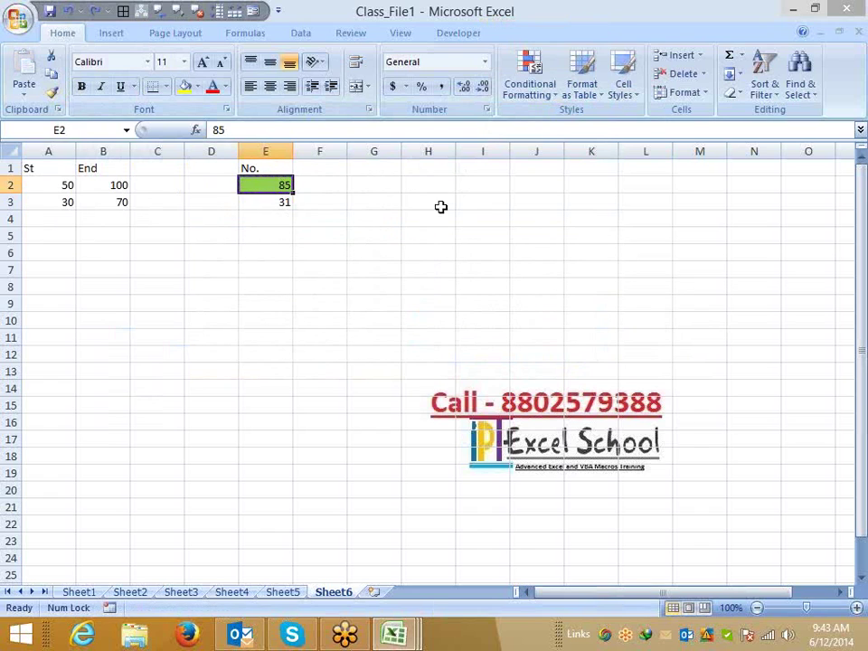
{"action": "left_click", "coordinate": [529, 90]}
{"action": "left_click", "coordinate": [585, 341]}
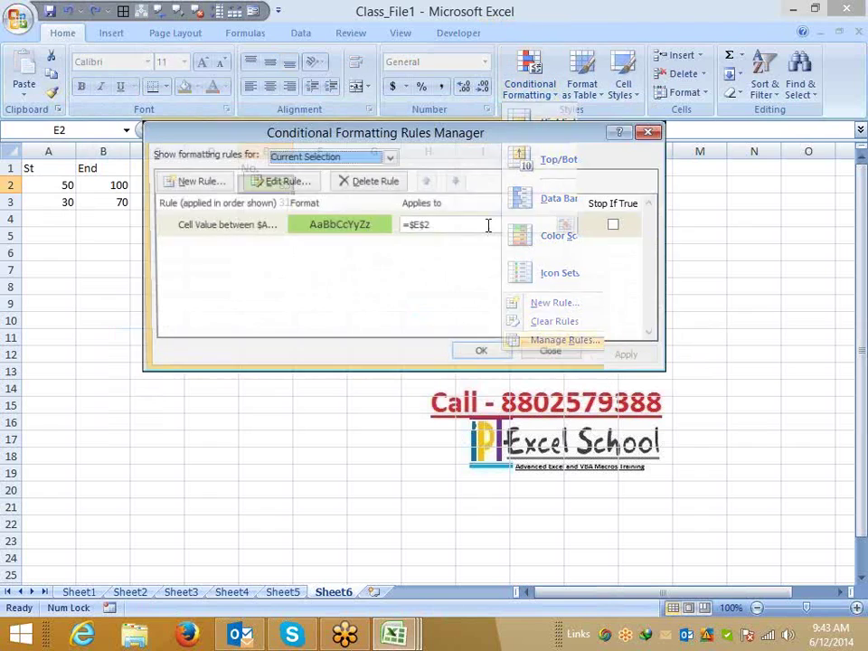
Delete E2's old rule and start a new formula-based rule beginning with '='.
{"action": "left_click", "coordinate": [352, 185]}
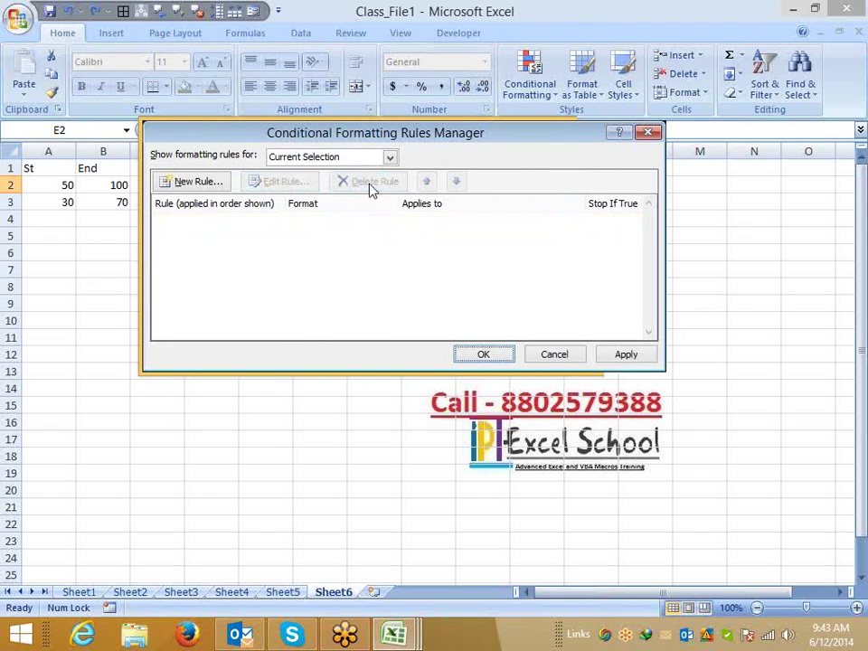
{"action": "left_click", "coordinate": [190, 182]}
{"action": "left_click", "coordinate": [262, 206]}
{"action": "left_click", "coordinate": [281, 272]}
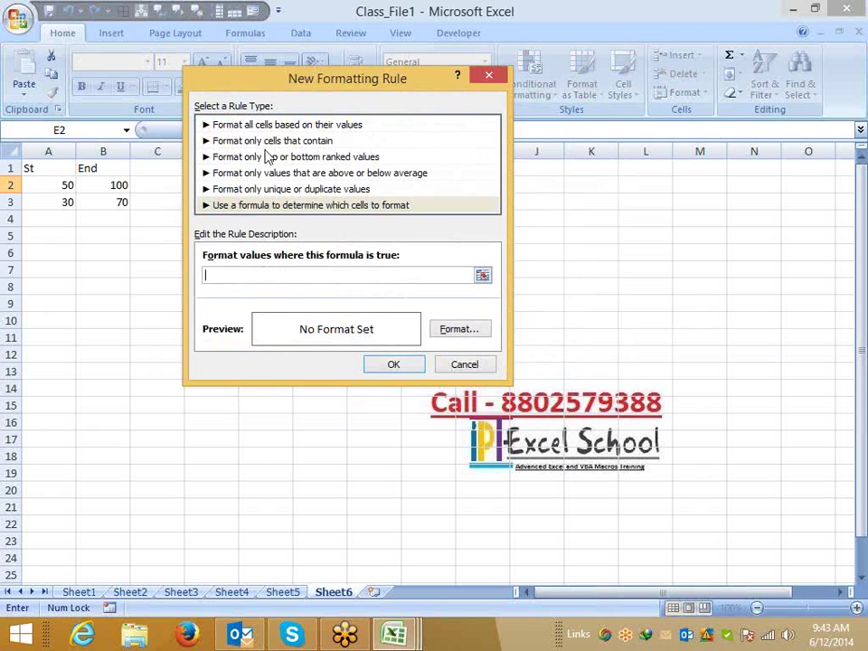
{"action": "left_click_drag", "start_coordinate": [282, 88], "coordinate": [315, 136]}
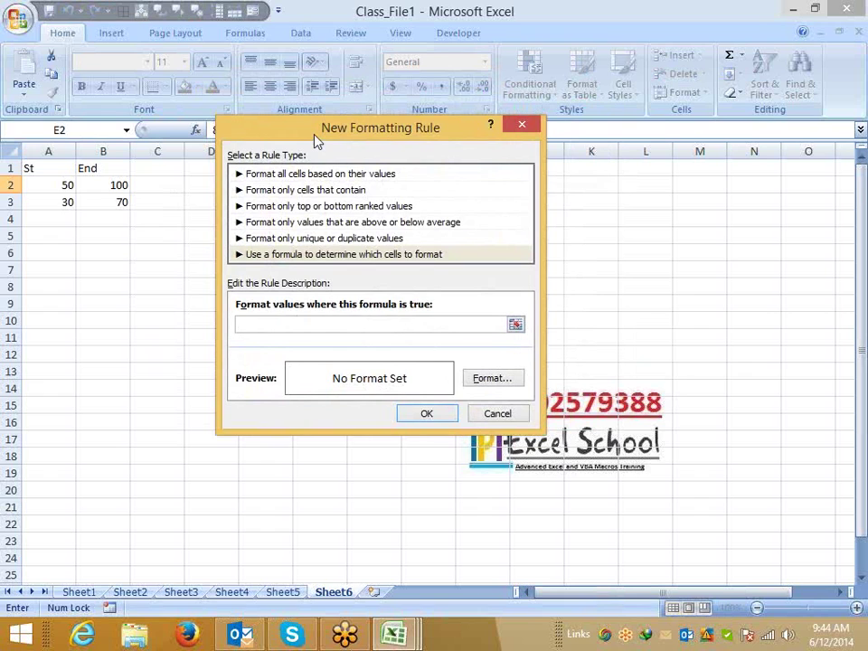
{"action": "type", "text": "="}
{"action": "left_click_drag", "start_coordinate": [323, 140], "coordinate": [407, 170]}
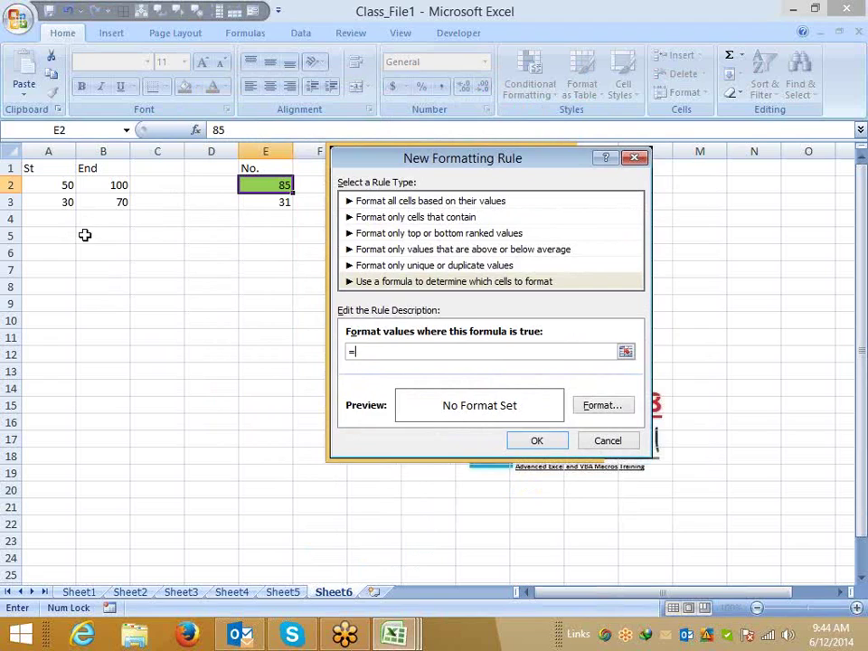
Build the rule formula =and($E$2>=$A$2,$E$2<=$B$2) by referencing E2, A2, E2 and B2.
{"action": "type", "text": "and("}
{"action": "left_click", "coordinate": [49, 185]}
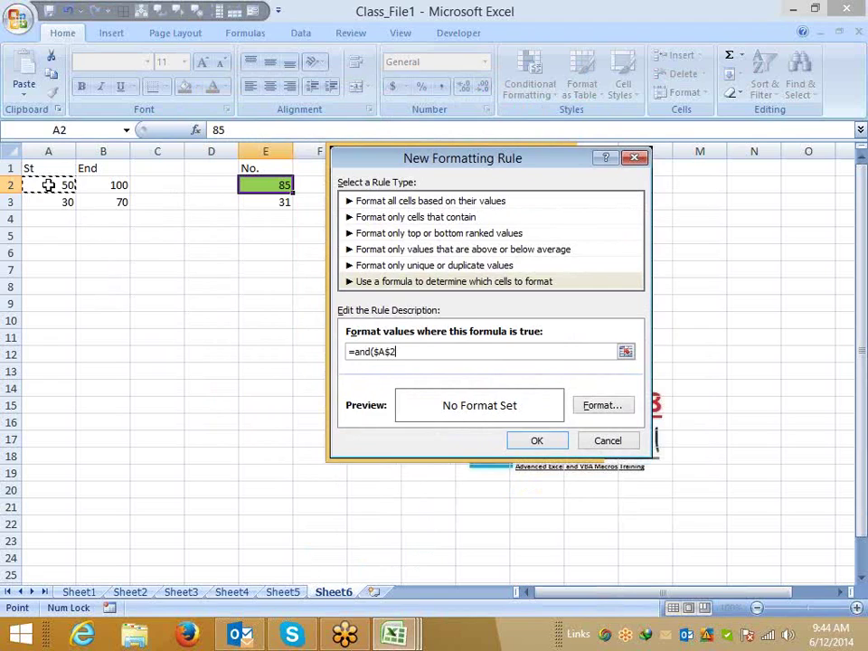
{"action": "type", "text": ">="}
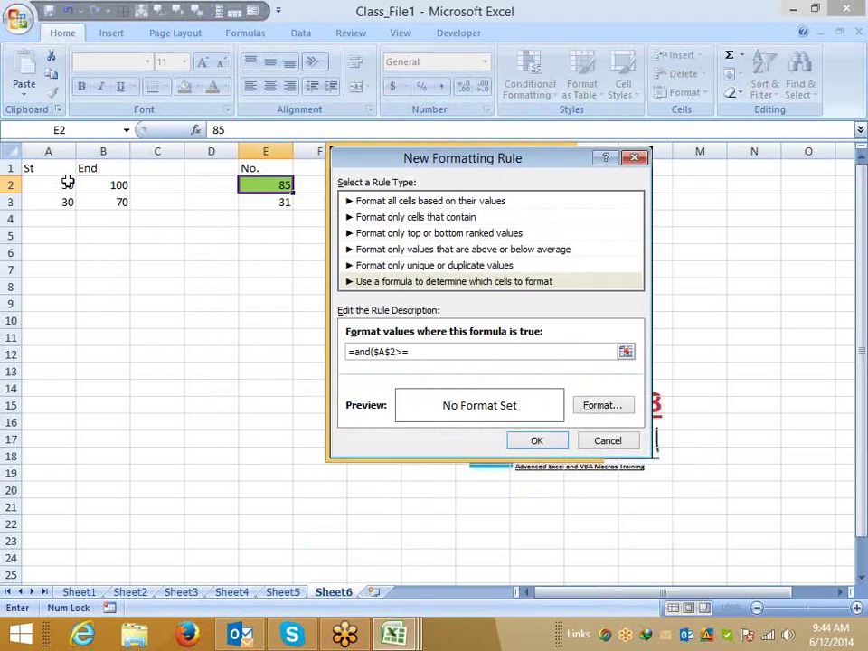
{"action": "key", "text": "BackSpace"}
{"action": "key", "text": "BackSpace"}
{"action": "key", "text": "BackSpace"}
{"action": "key", "text": "BackSpace"}
{"action": "key", "text": "BackSpace"}
{"action": "key", "text": "BackSpace"}
{"action": "left_click", "coordinate": [258, 183]}
{"action": "type", "text": ">="}
{"action": "left_click", "coordinate": [57, 184]}
{"action": "type", "text": ","}
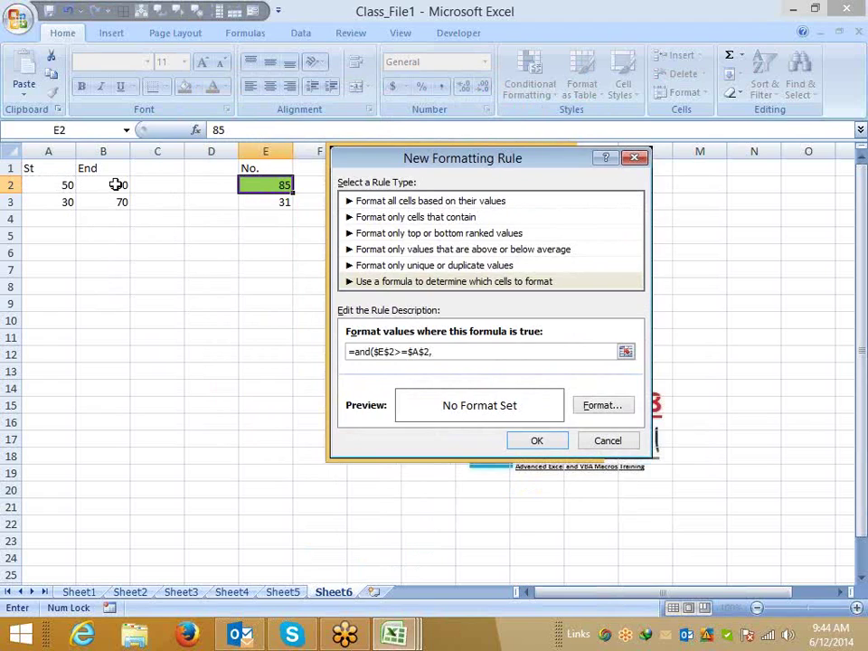
{"action": "left_click", "coordinate": [245, 183]}
{"action": "type", "text": "<="}
{"action": "left_click", "coordinate": [105, 188]}
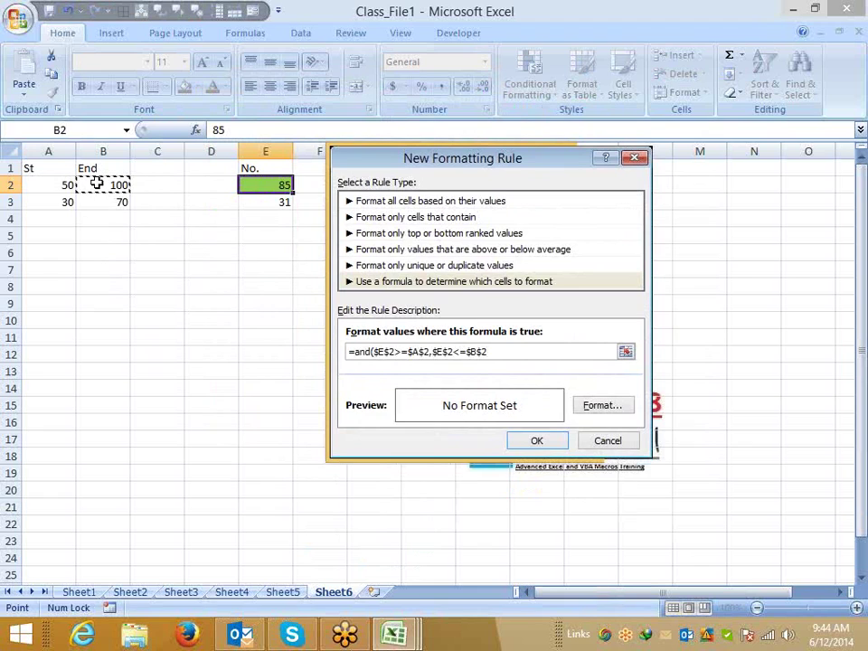
{"action": "type", "text": ")"}
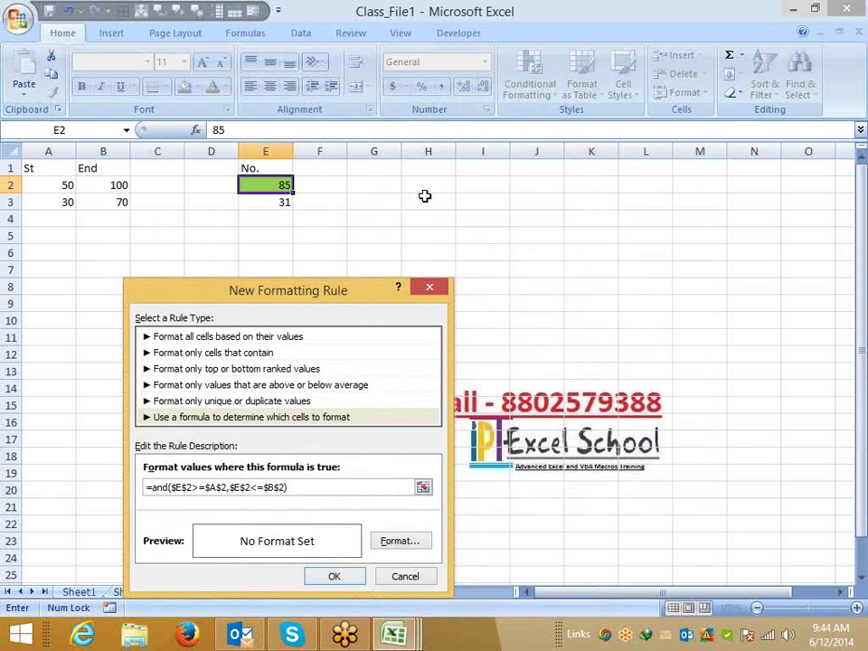
Make the rule's references relative so it reads =and(E2>=A2,E2<=B2).
{"action": "left_click", "coordinate": [180, 486]}
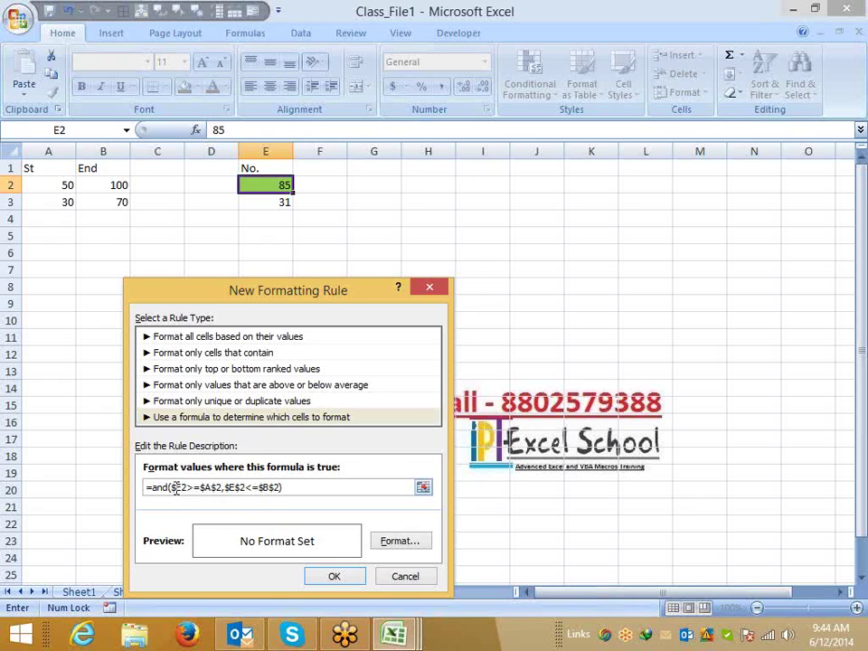
{"action": "key", "text": "Delete"}
{"action": "key", "text": "Delete"}
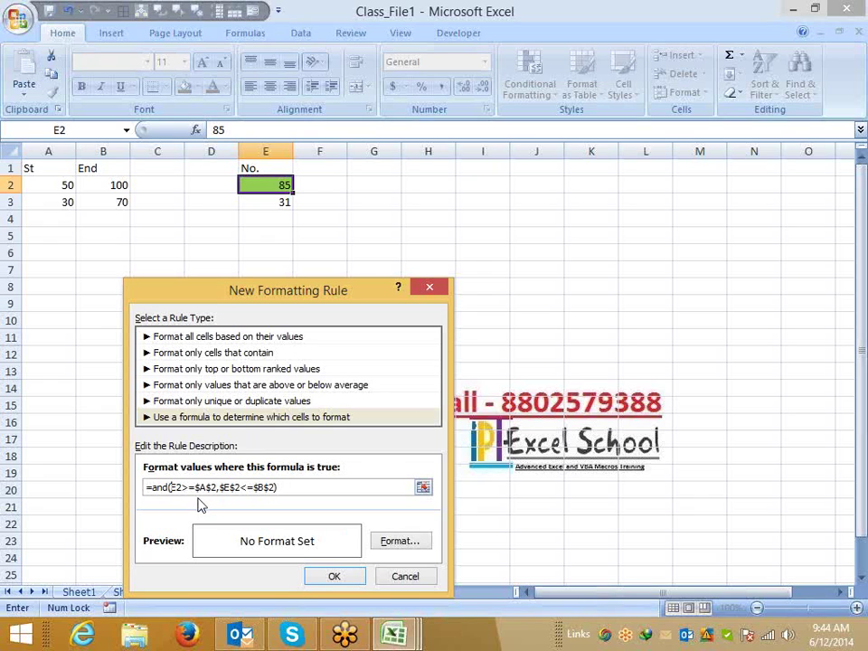
{"action": "left_click", "coordinate": [208, 489]}
{"action": "key", "text": "F4"}
{"action": "key", "text": "F4"}
{"action": "key", "text": "F4"}
{"action": "key", "text": "Delete"}
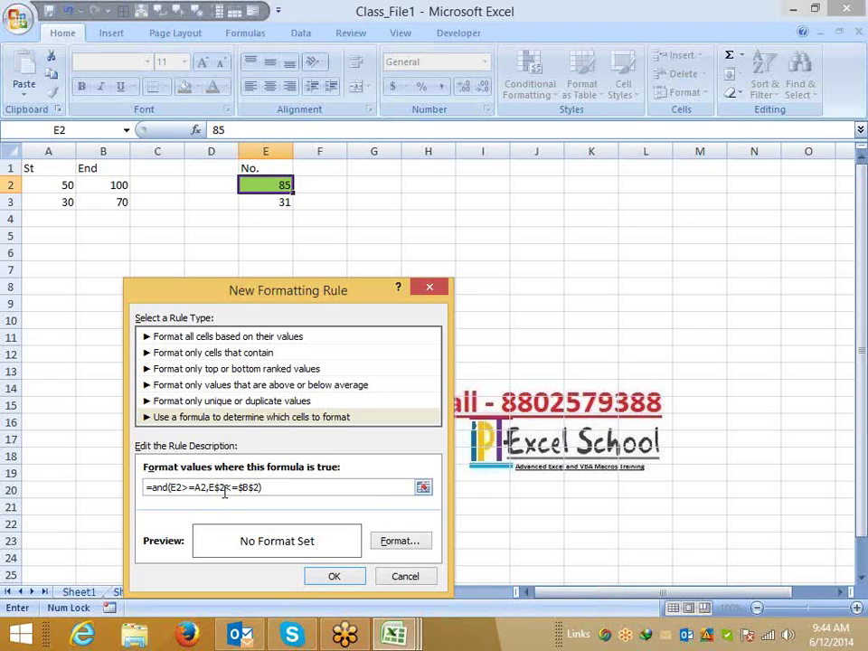
{"action": "key", "text": "Right"}
{"action": "key", "text": "Delete"}
{"action": "key", "text": "Delete"}
{"action": "key", "text": "Delete"}
Give the rule a light green fill, apply it, and paint E2's format onto E3.
{"action": "left_click", "coordinate": [394, 540]}
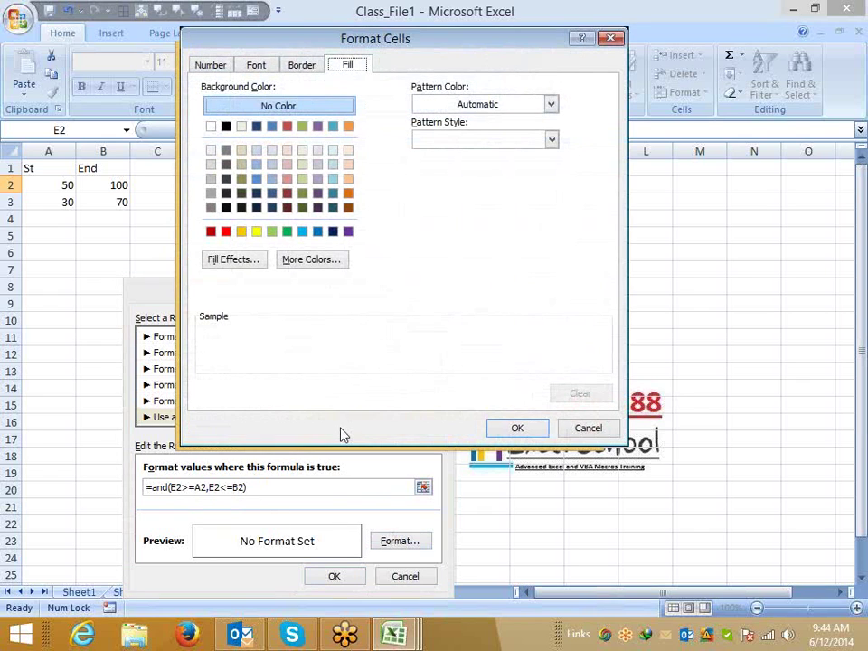
{"action": "left_click", "coordinate": [257, 231]}
{"action": "left_click", "coordinate": [271, 231]}
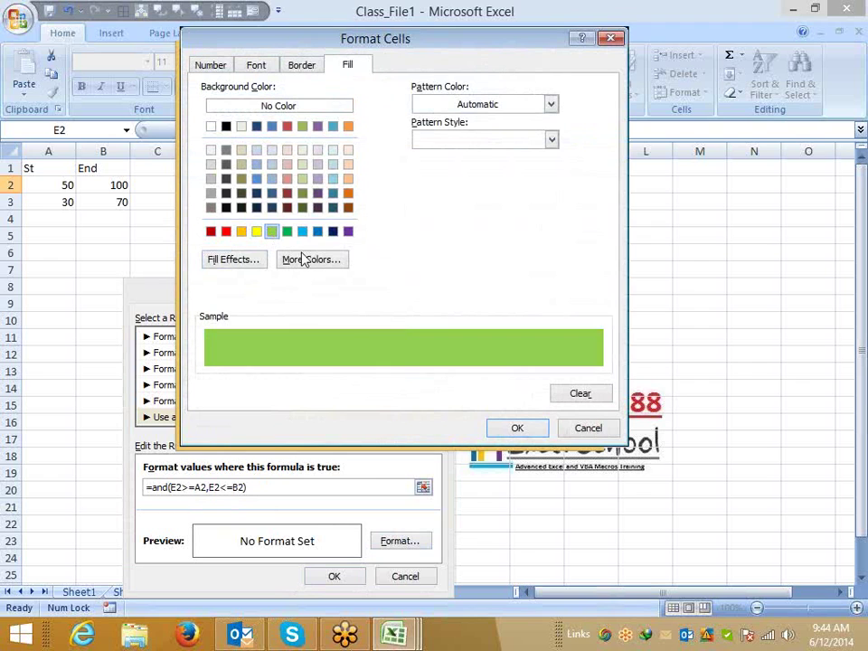
{"action": "left_click", "coordinate": [520, 430]}
{"action": "left_click", "coordinate": [334, 576]}
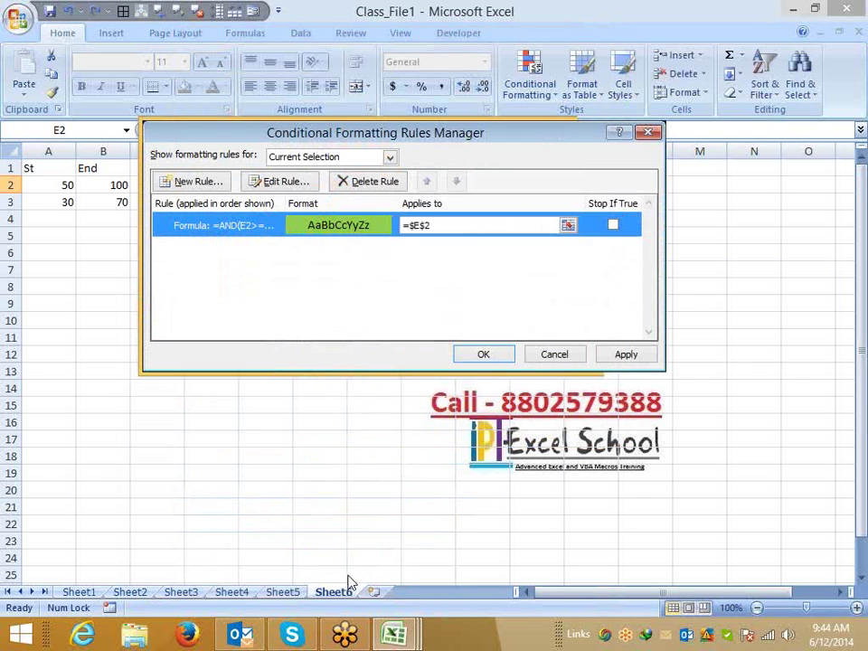
{"action": "left_click", "coordinate": [617, 354]}
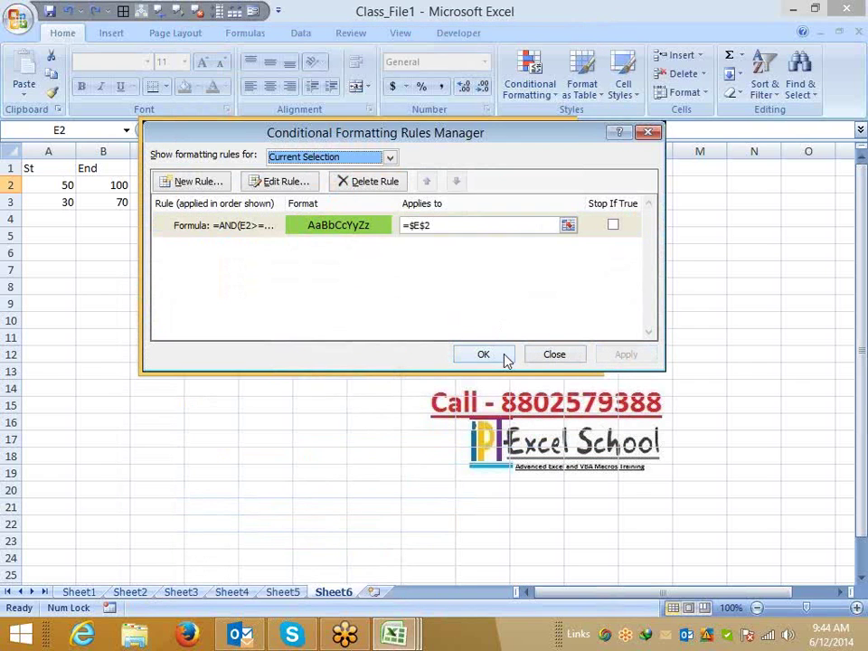
{"action": "left_click", "coordinate": [483, 354]}
{"action": "left_click", "coordinate": [51, 91]}
{"action": "left_click", "coordinate": [268, 200]}
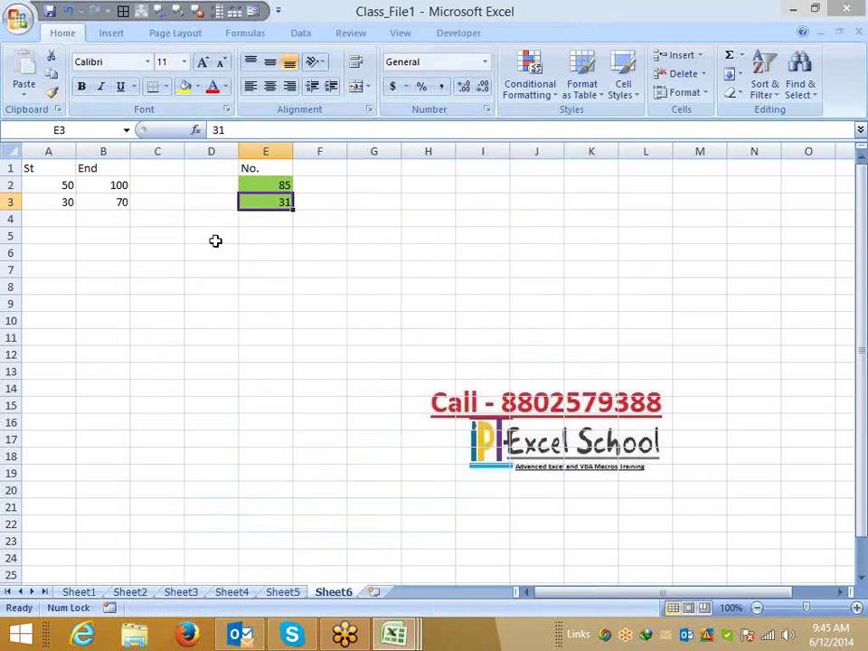
Copy E2's conditional format onto F2 and enter 150 in C2.
{"action": "left_click", "coordinate": [269, 184]}
{"action": "left_click", "coordinate": [51, 91]}
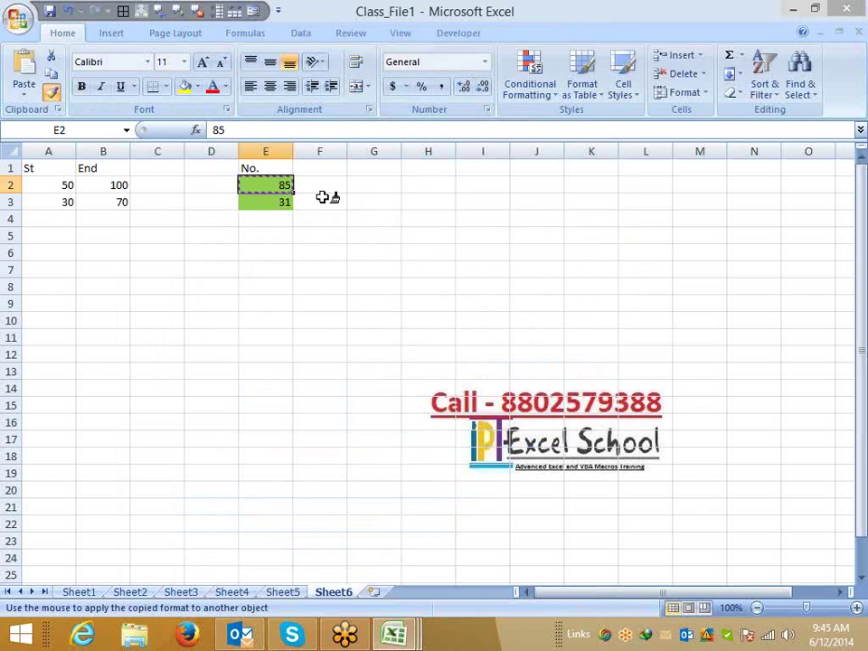
{"action": "left_click", "coordinate": [318, 184]}
{"action": "left_click", "coordinate": [152, 186]}
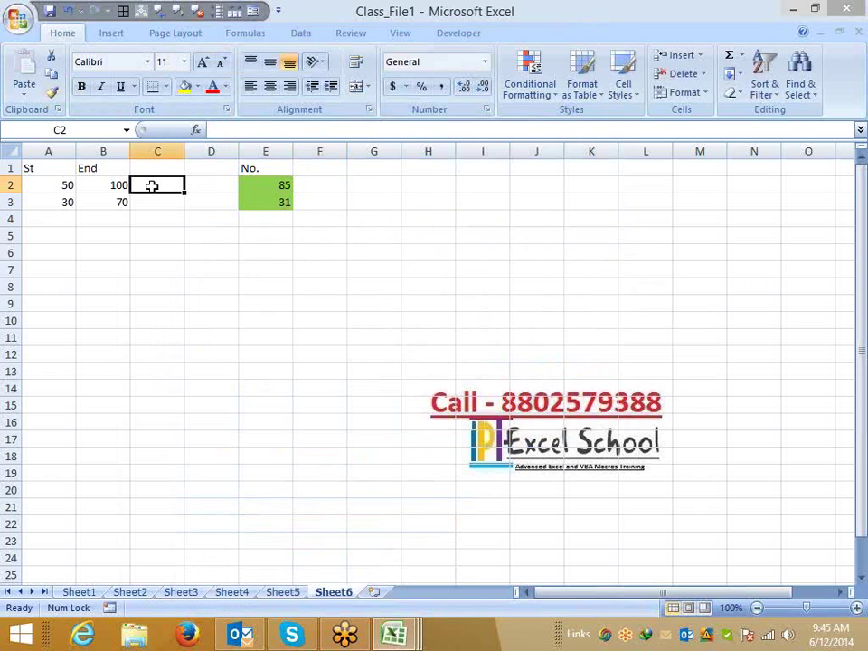
{"action": "type", "text": "150"}
{"action": "key", "text": "Return"}
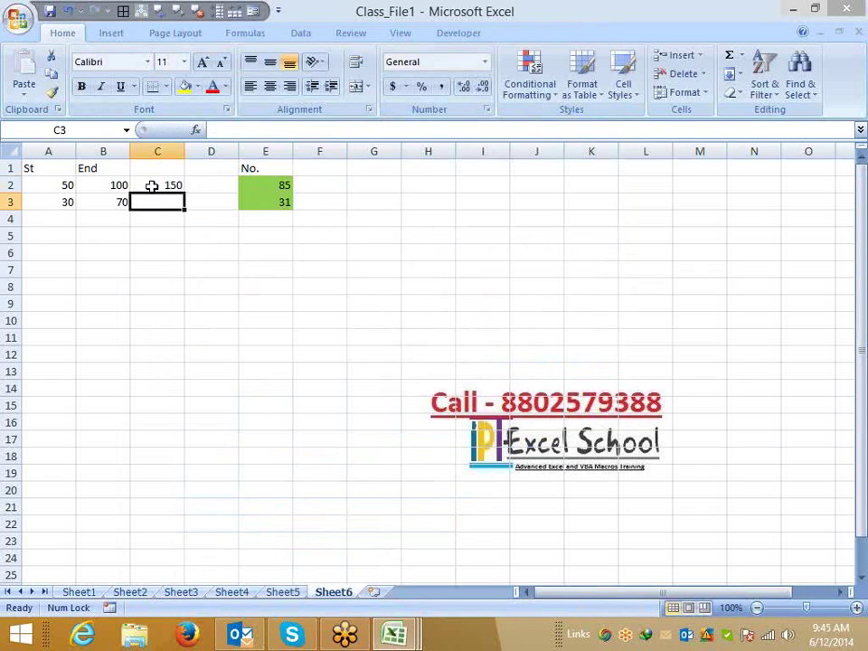
Test F2's rule by entering 120 and then 90, then select B2:C2.
{"action": "key", "text": "Right"}
{"action": "key", "text": "Right"}
{"action": "key", "text": "Up"}
{"action": "key", "text": "Right"}
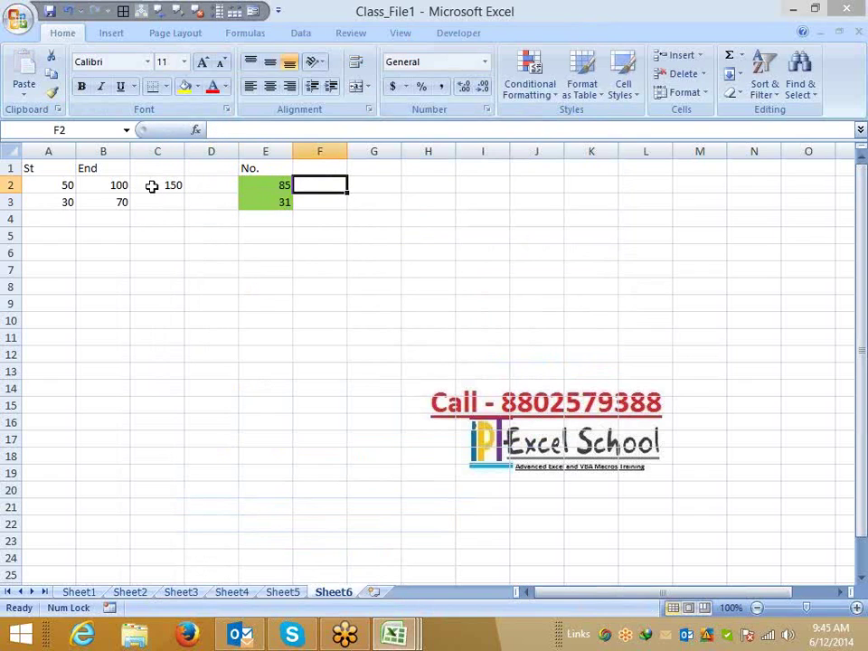
{"action": "type", "text": "120"}
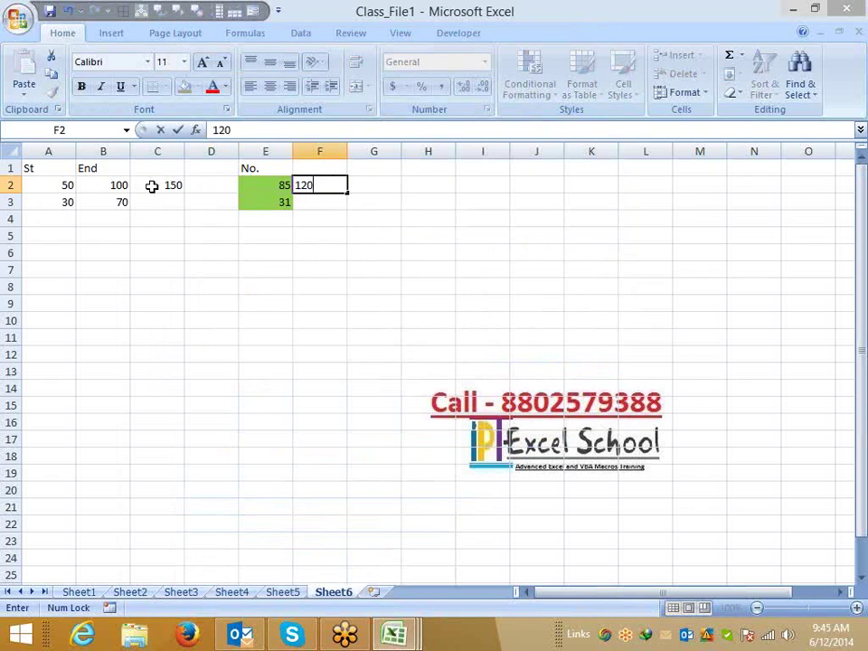
{"action": "key", "text": "Return"}
{"action": "key", "text": "Up"}
{"action": "type", "text": "90"}
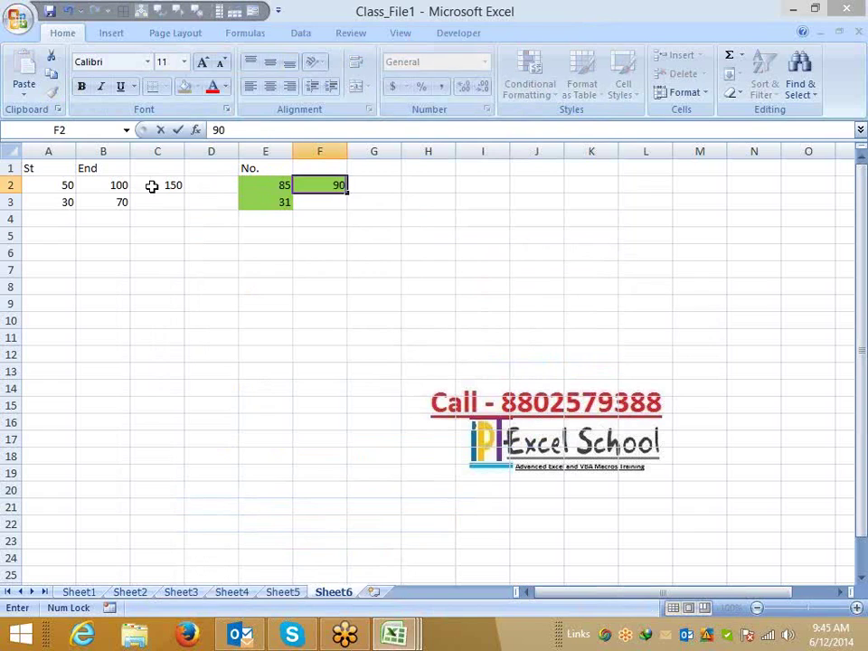
{"action": "key", "text": "Return"}
{"action": "key", "text": "Up"}
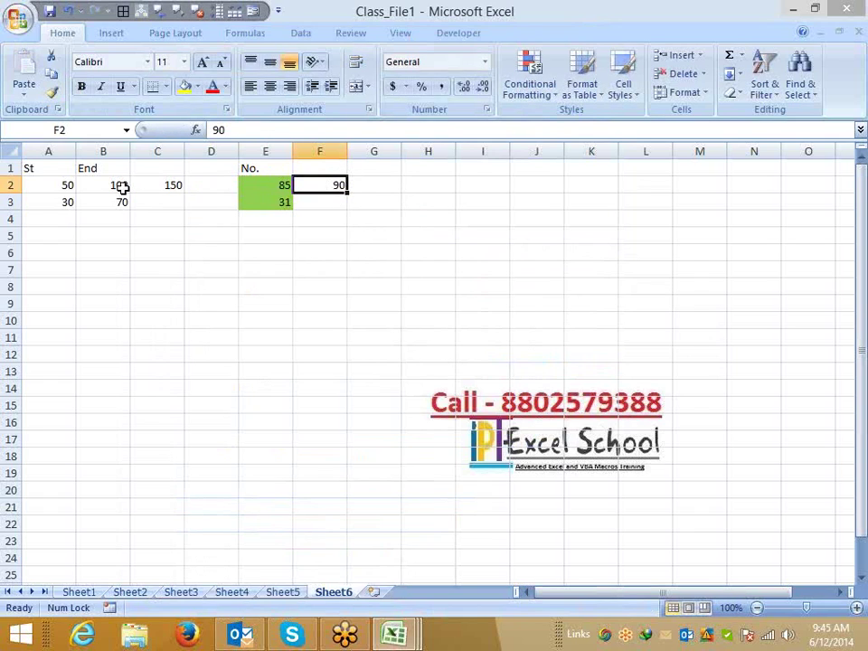
{"action": "left_click", "coordinate": [129, 184]}
{"action": "left_click_drag", "start_coordinate": [128, 185], "coordinate": [138, 184]}
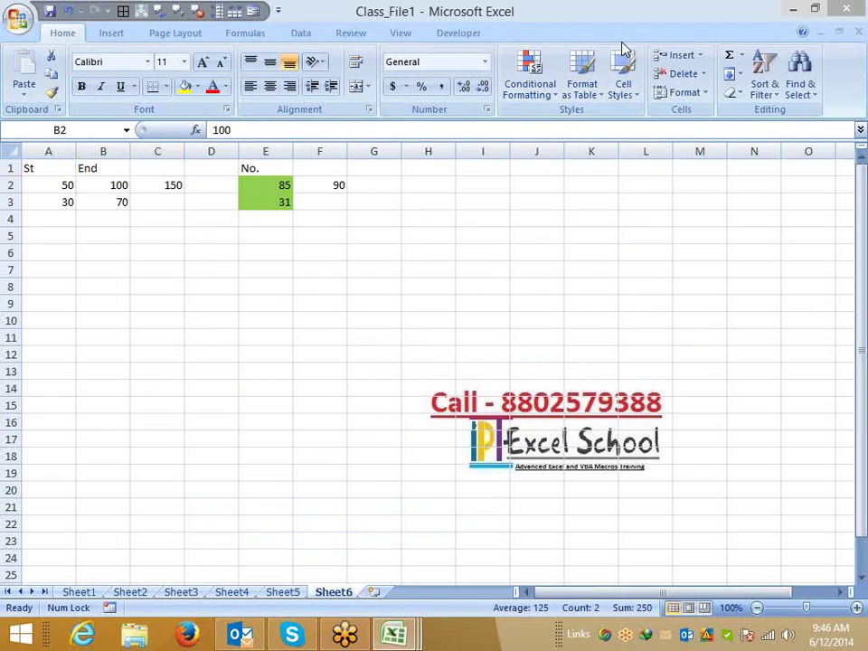
{"action": "left_click", "coordinate": [375, 593]}
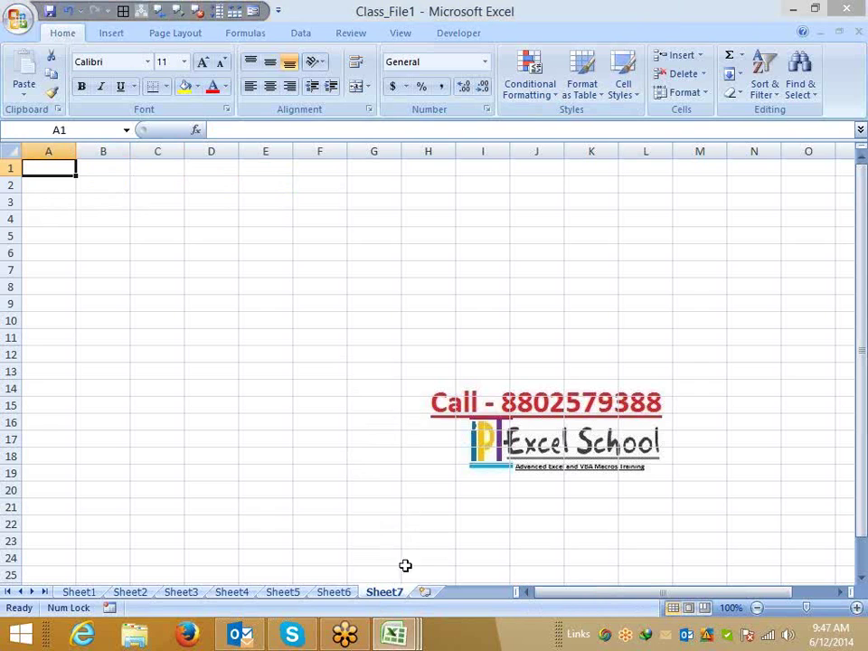
Switch to Sheet1.
{"action": "left_click", "coordinate": [90, 591]}
Go to Sheet5 and select the list of names in column A.
{"action": "left_click", "coordinate": [132, 592]}
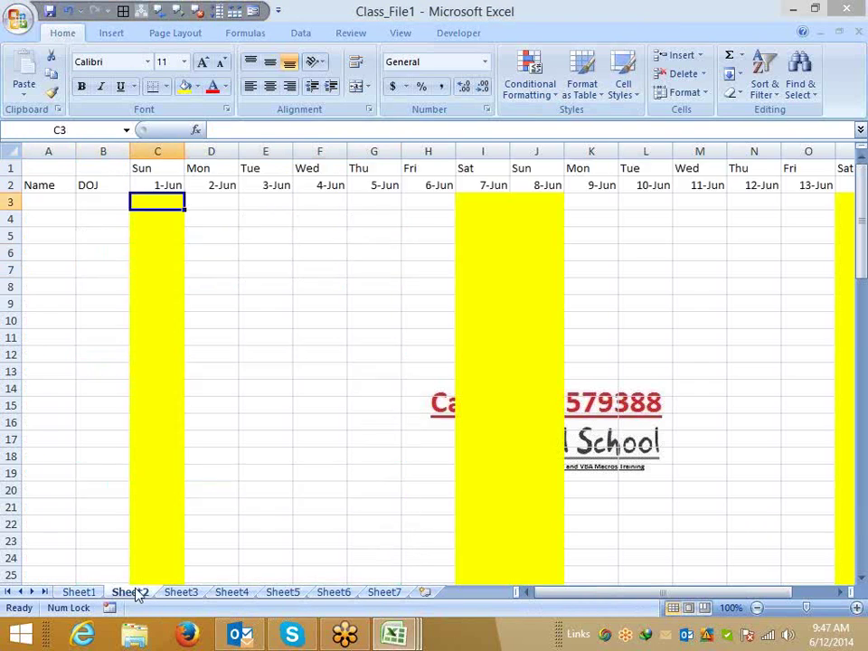
{"action": "left_click", "coordinate": [172, 592]}
{"action": "left_click", "coordinate": [230, 593]}
{"action": "left_click", "coordinate": [276, 593]}
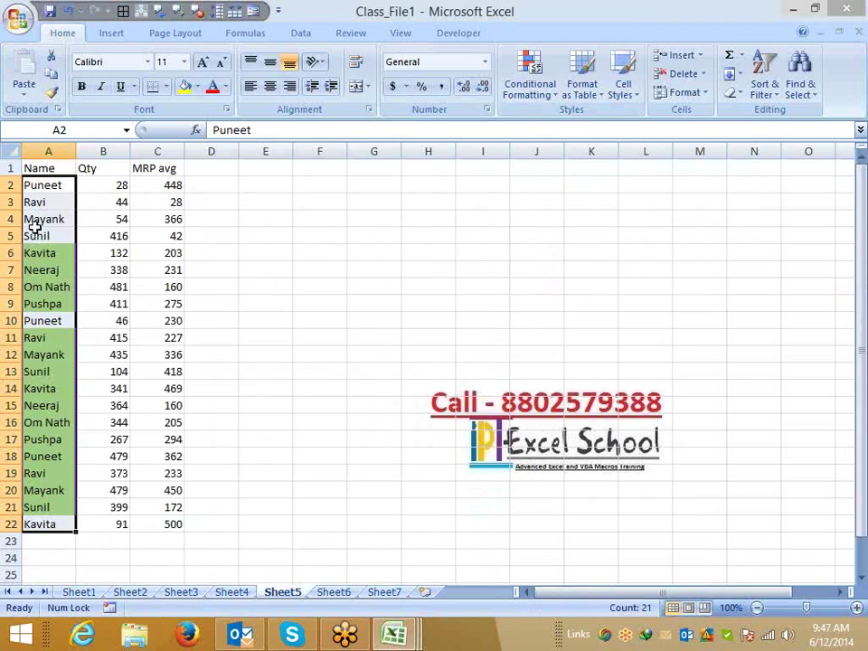
{"action": "left_click_drag", "start_coordinate": [35, 188], "coordinate": [48, 511]}
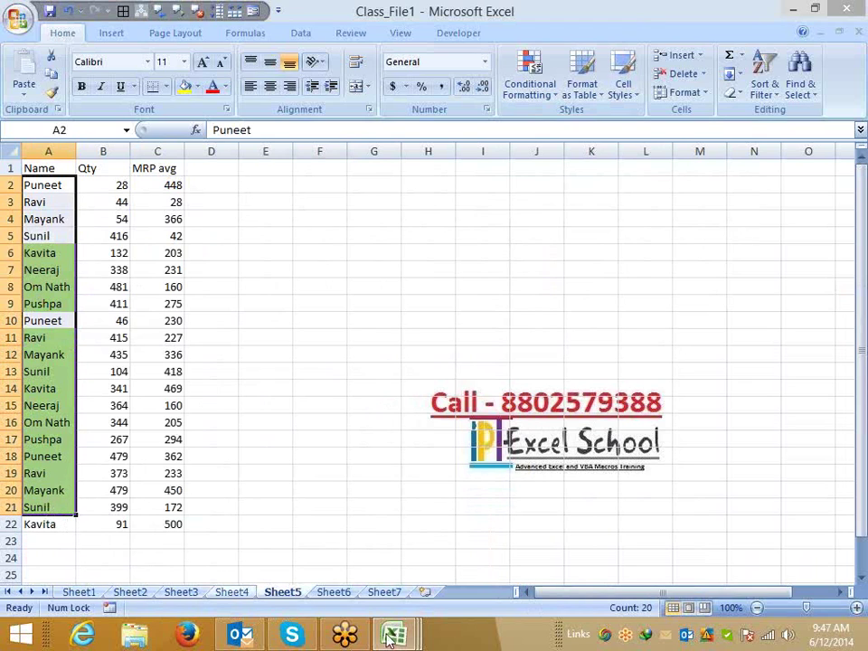
On Sheet7, enter the heading Name in A1 and a first name in A2.
{"action": "left_click", "coordinate": [391, 593]}
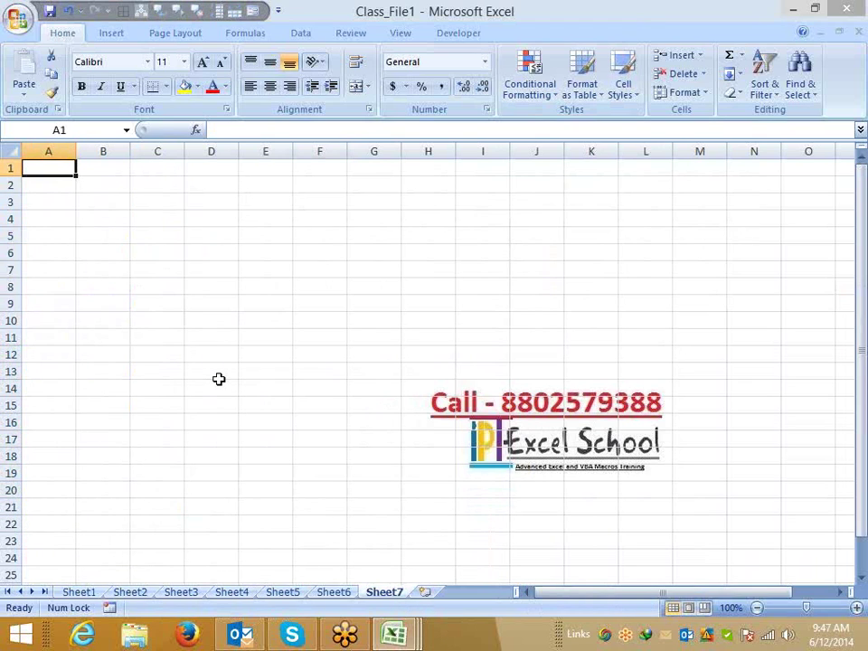
{"action": "type", "text": "Name"}
{"action": "key", "text": "Return"}
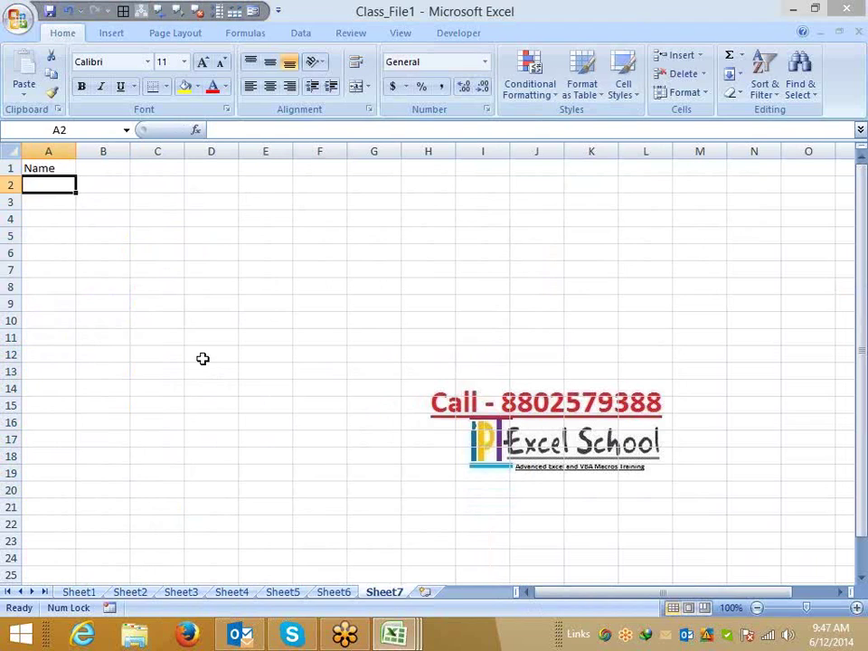
{"action": "type", "text": "Puneet"}
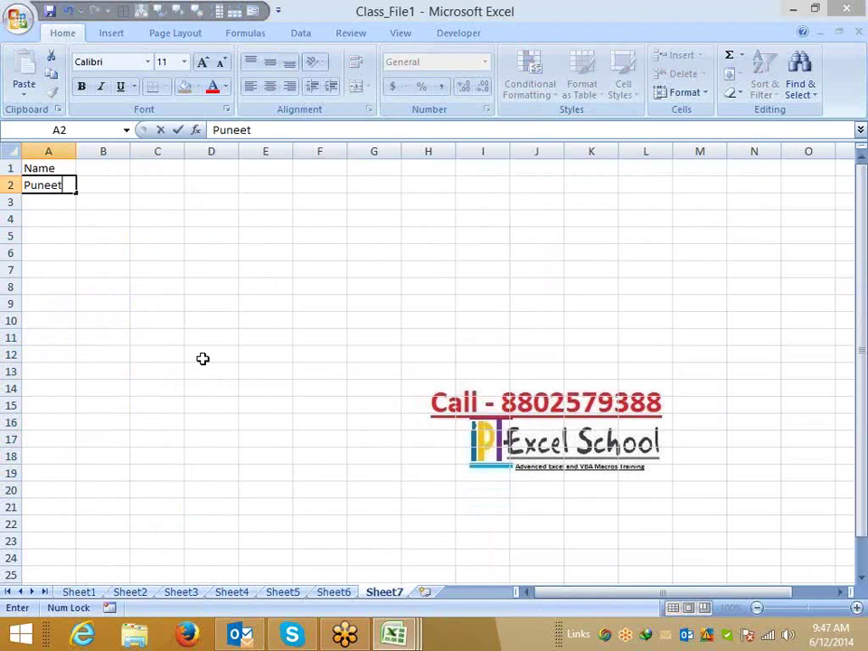
{"action": "key", "text": "Return"}
Compare A2 with the first name on Sheet5's list, then return to Sheet7.
{"action": "left_click", "coordinate": [54, 186]}
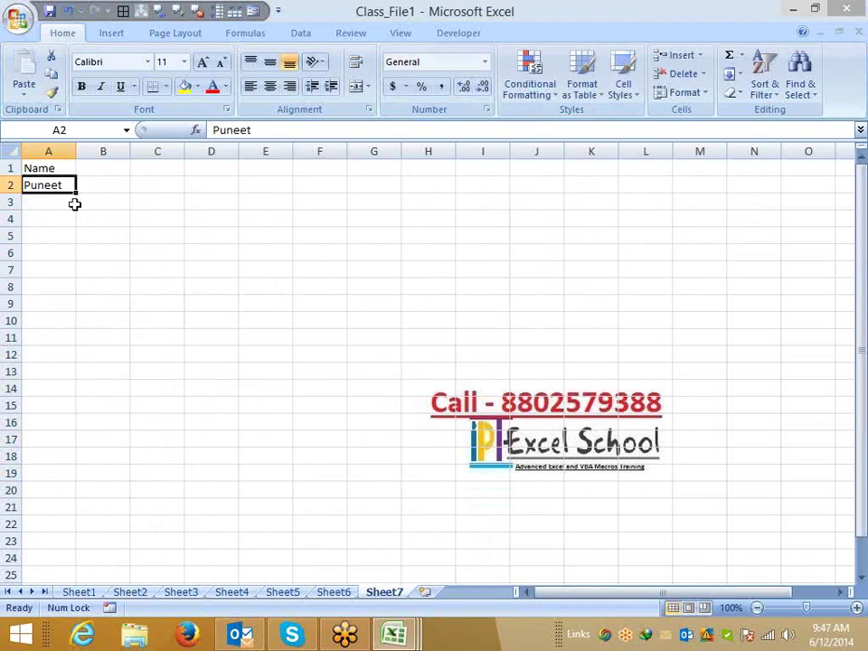
{"action": "left_click", "coordinate": [336, 593]}
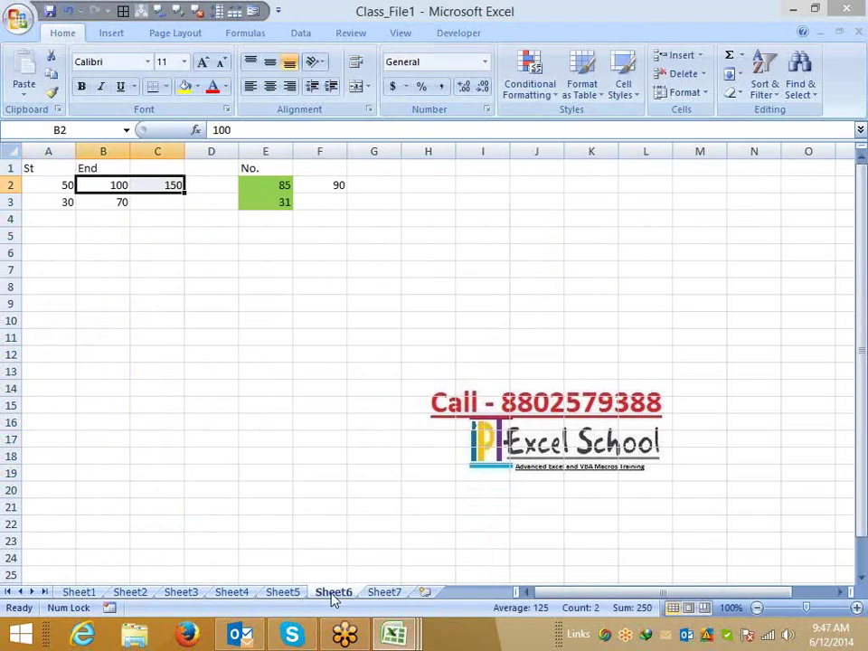
{"action": "left_click", "coordinate": [294, 593]}
{"action": "left_click", "coordinate": [40, 187]}
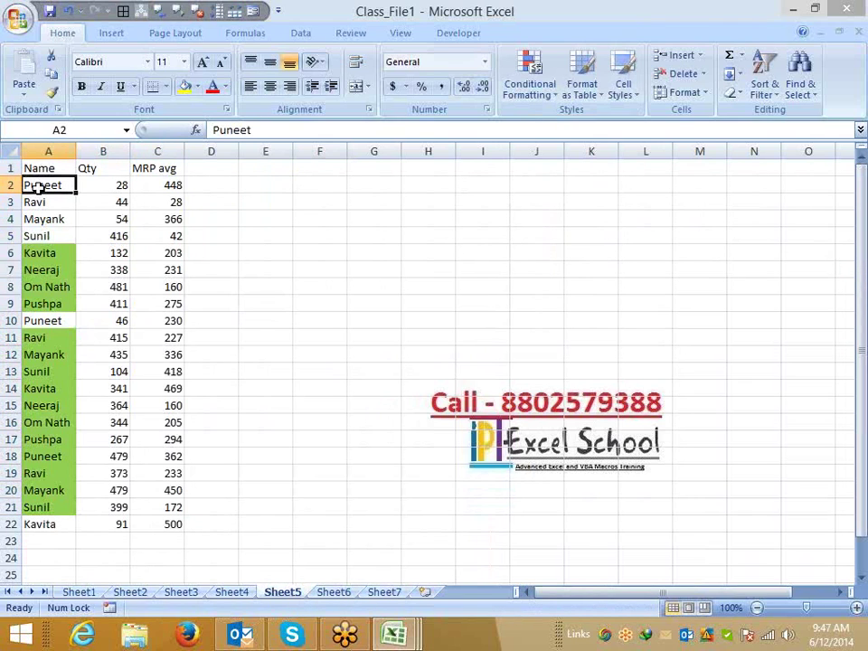
{"action": "left_click", "coordinate": [384, 592]}
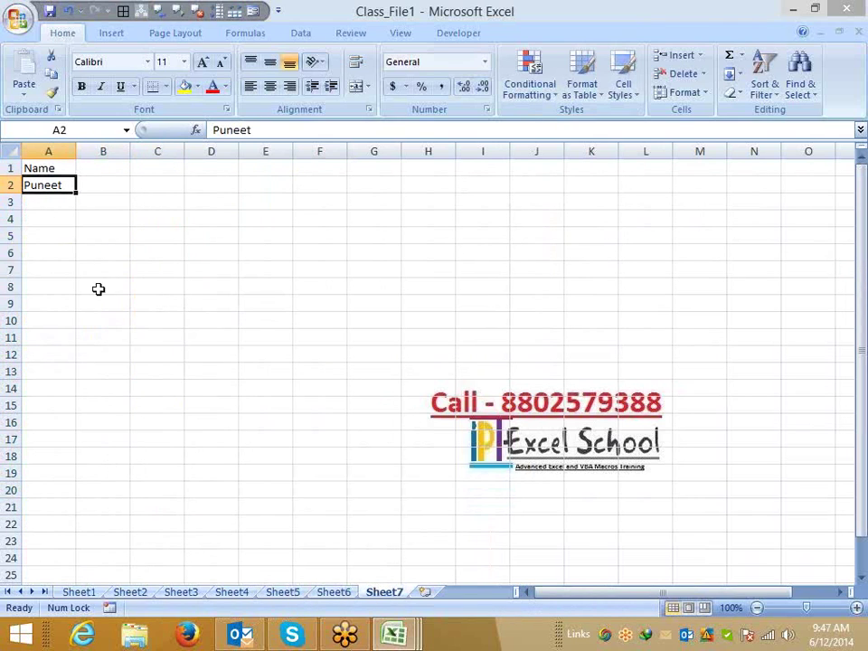
{"action": "left_click", "coordinate": [198, 91]}
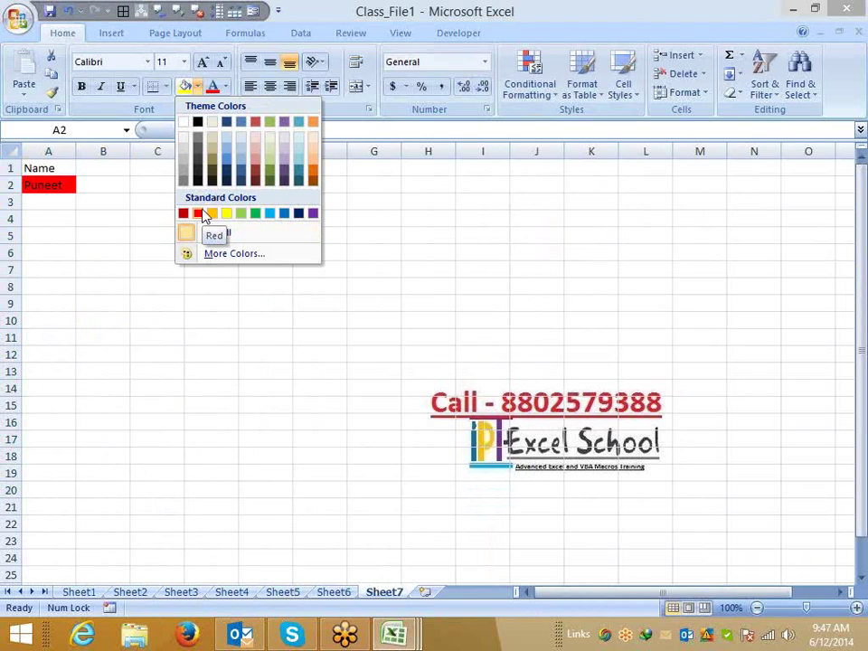
{"action": "key", "text": "Escape"}
{"action": "left_click", "coordinate": [282, 592]}
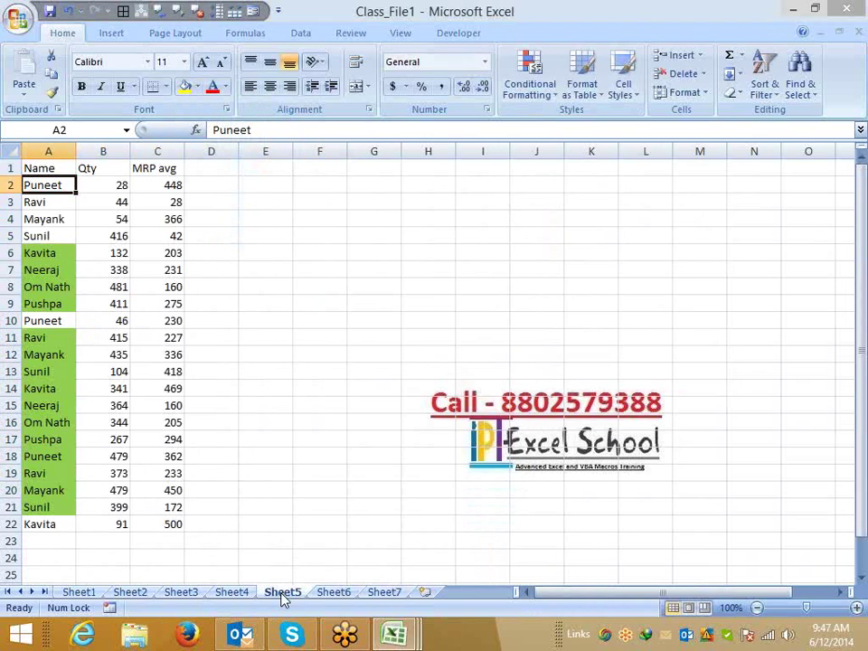
{"action": "left_click", "coordinate": [383, 593]}
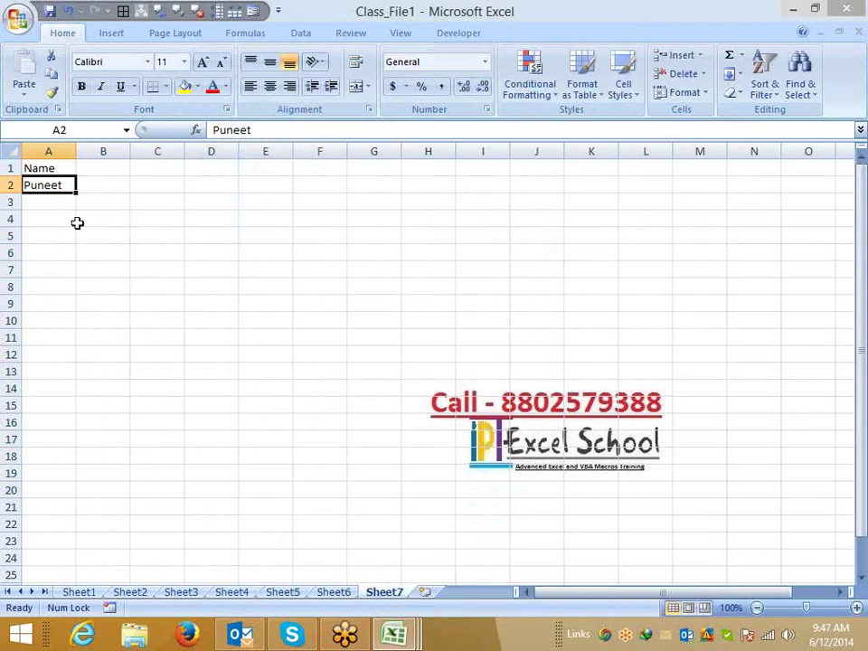
{"action": "left_click", "coordinate": [55, 200]}
{"action": "left_click", "coordinate": [45, 184]}
{"action": "left_click", "coordinate": [80, 184]}
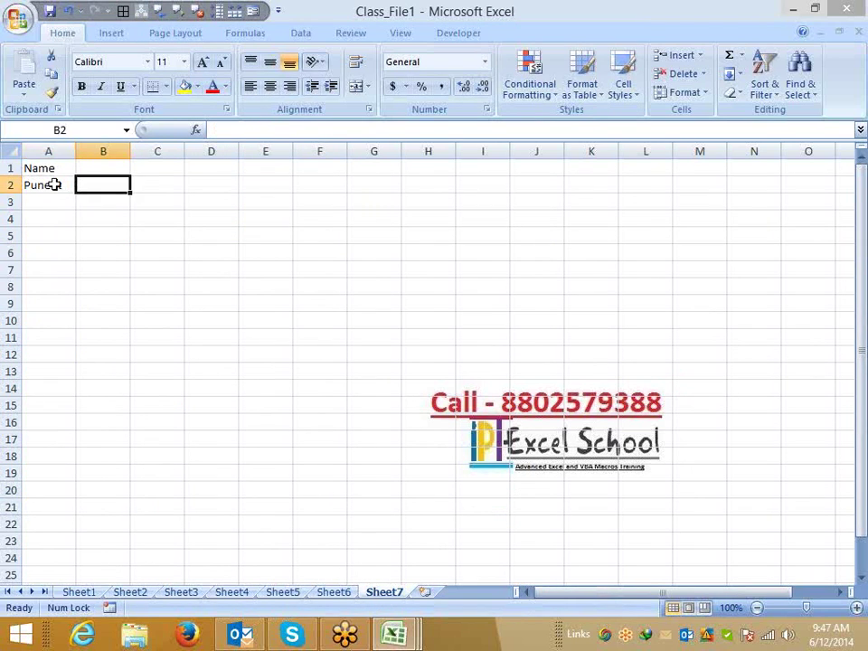
{"action": "left_click", "coordinate": [52, 184]}
{"action": "left_click", "coordinate": [280, 593]}
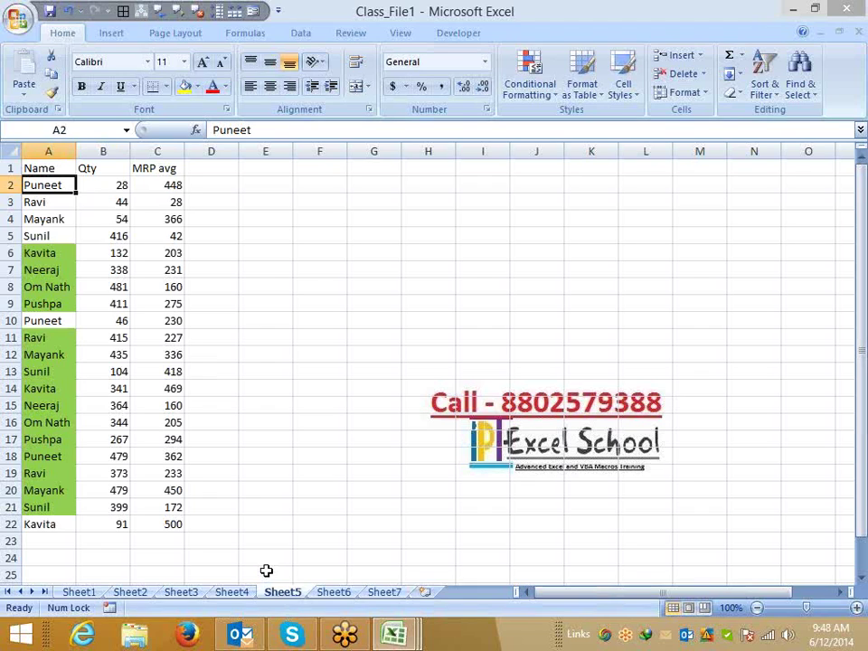
{"action": "left_click", "coordinate": [387, 592]}
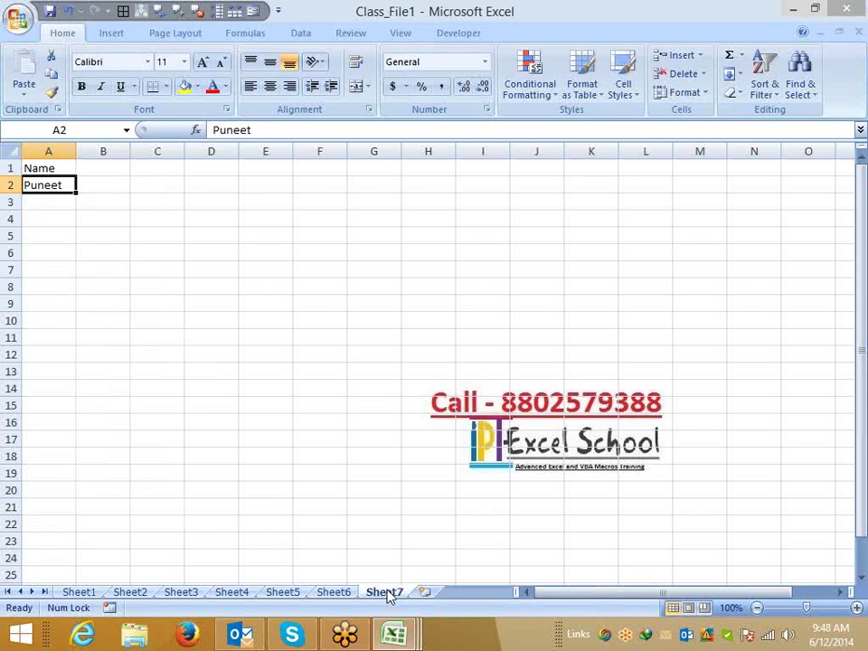
Enter =COUNTIF(Sheet5!A:A,Sheet7!A2) in B2 of Sheet7.
{"action": "left_click", "coordinate": [106, 198]}
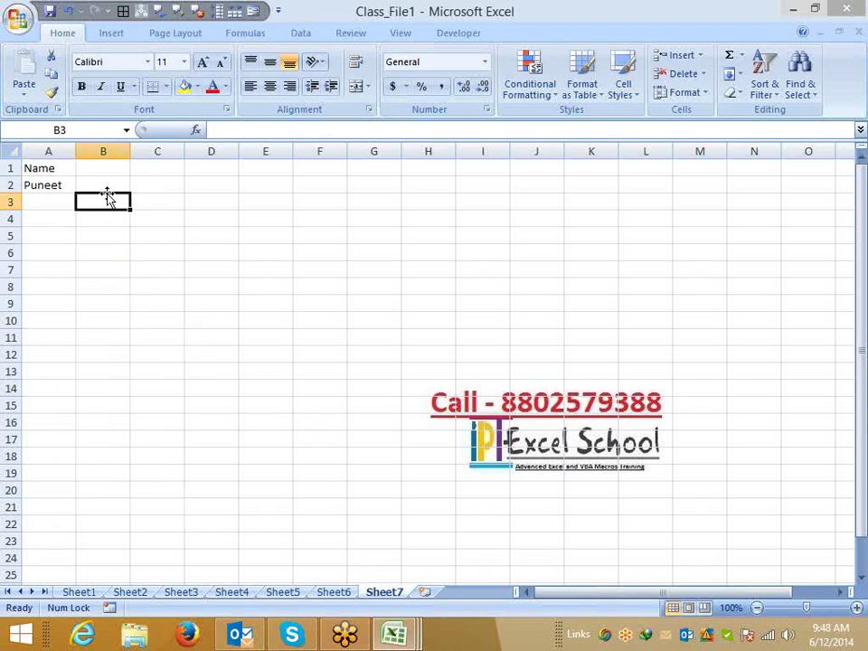
{"action": "key", "text": "Up"}
{"action": "type", "text": "=coun"}
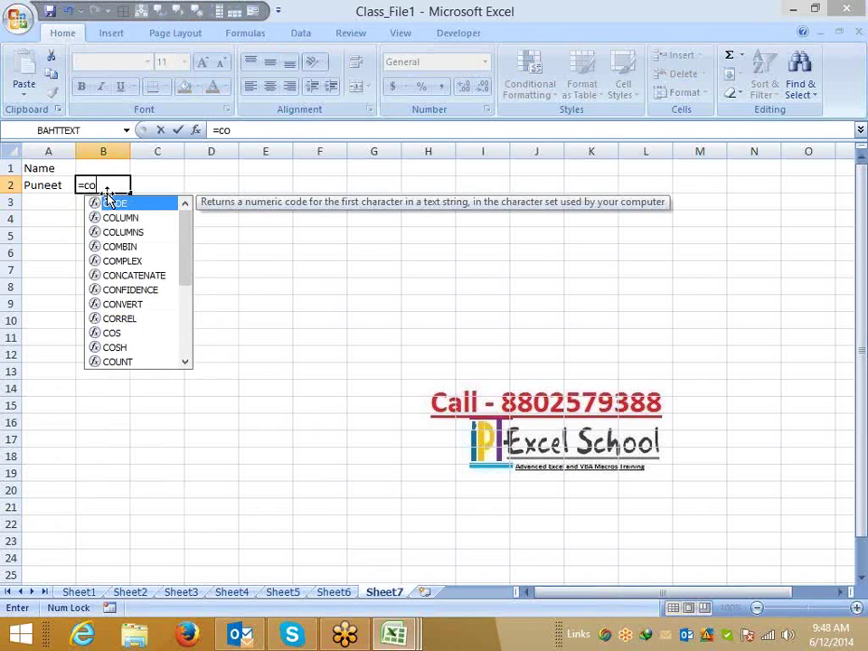
{"action": "key", "text": "Down"}
{"action": "key", "text": "Down"}
{"action": "key", "text": "Down"}
{"action": "key", "text": "Tab"}
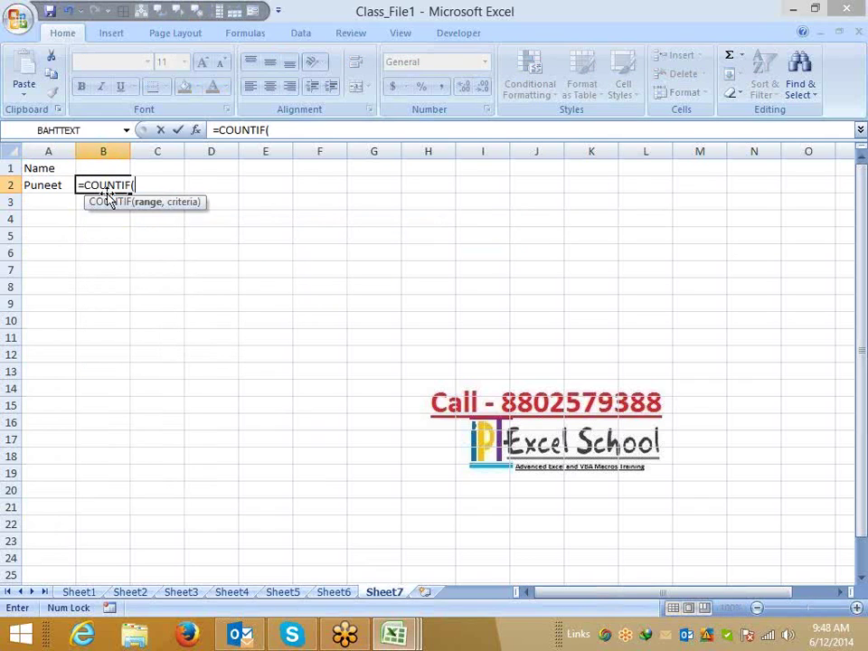
{"action": "left_click", "coordinate": [285, 592]}
{"action": "left_click", "coordinate": [34, 152]}
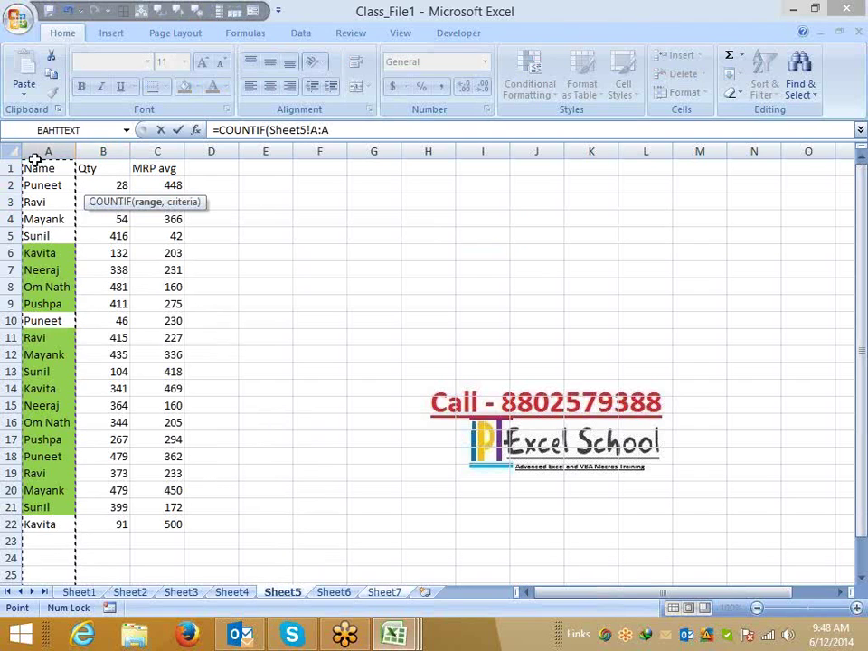
{"action": "type", "text": ","}
{"action": "left_click", "coordinate": [385, 592]}
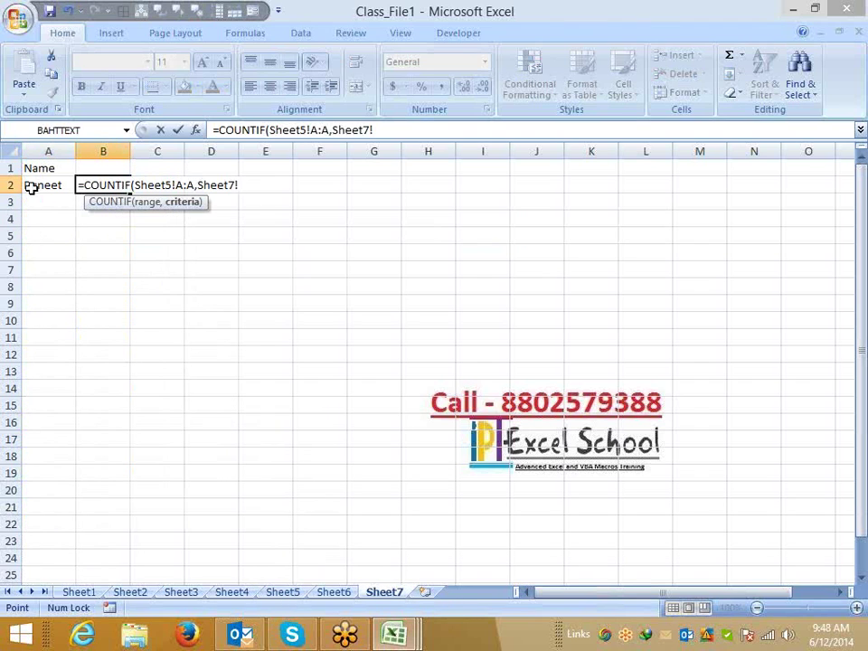
{"action": "left_click", "coordinate": [30, 186]}
{"action": "key", "text": "Return"}
Check the count against Sheet5, then replace A2 with a different name so B2 shows 0.
{"action": "left_click", "coordinate": [120, 186]}
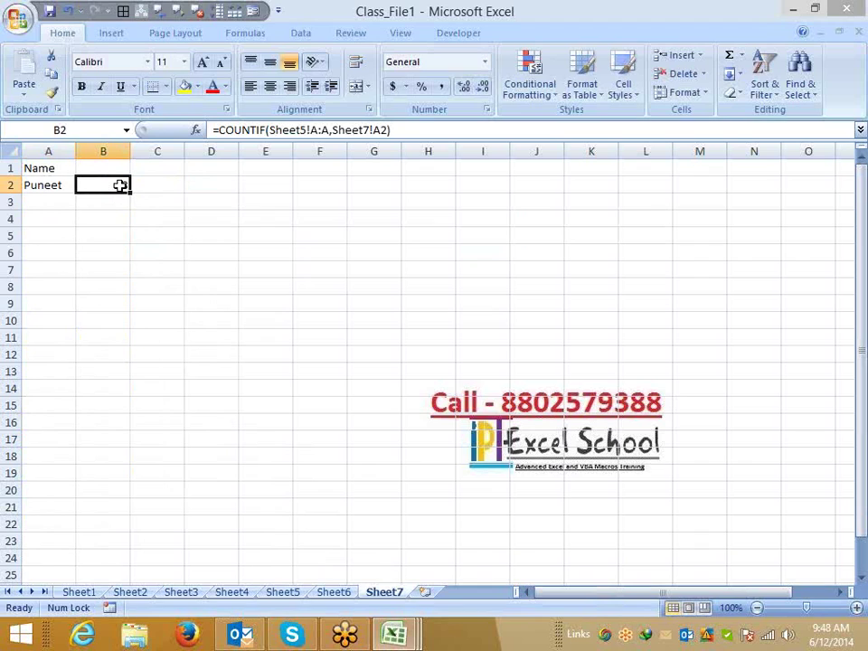
{"action": "left_click", "coordinate": [59, 185]}
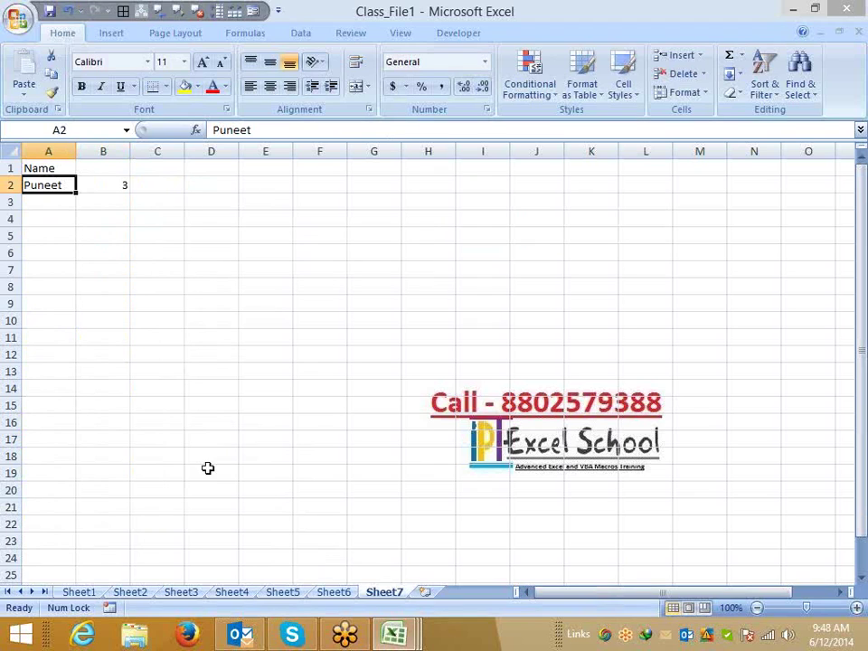
{"action": "left_click", "coordinate": [273, 592]}
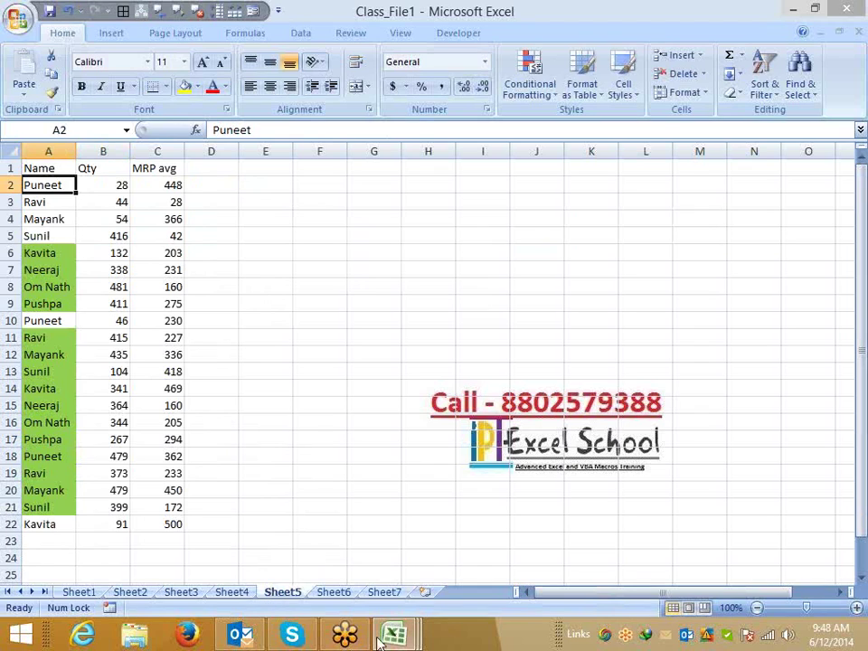
{"action": "left_click", "coordinate": [382, 595]}
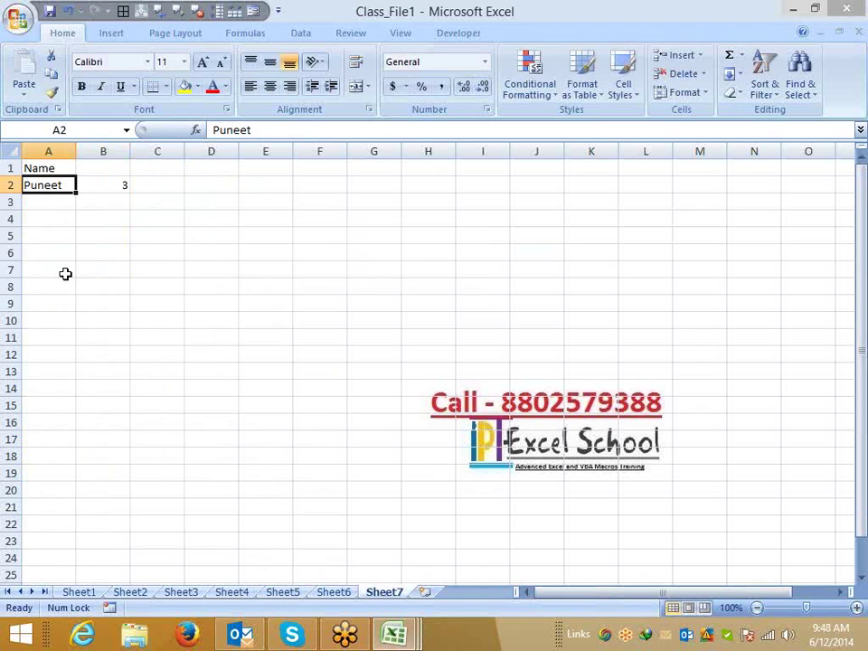
{"action": "type", "text": "Om"}
{"action": "key", "text": "ctrl+Return"}
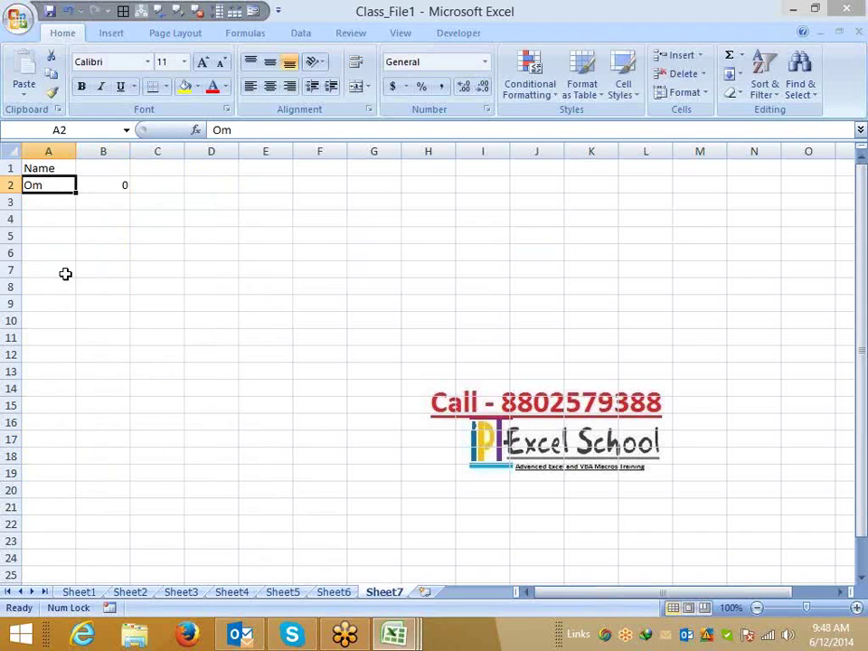
{"action": "key", "text": "Right"}
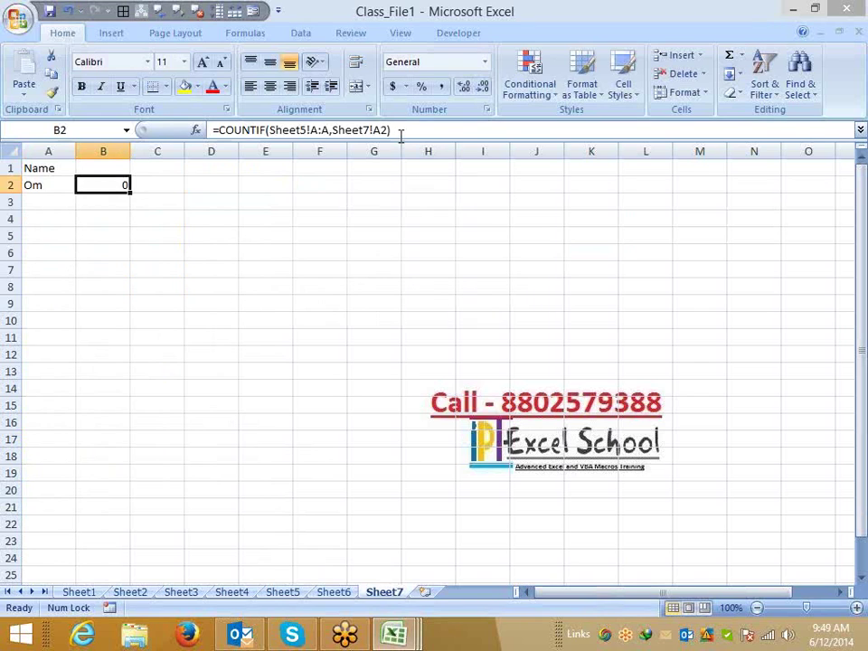
Start a new formula rule on A2 with =COUNTIF(Sheet5!A:A,Sheet7!A2).
{"action": "left_click_drag", "start_coordinate": [390, 130], "coordinate": [235, 129]}
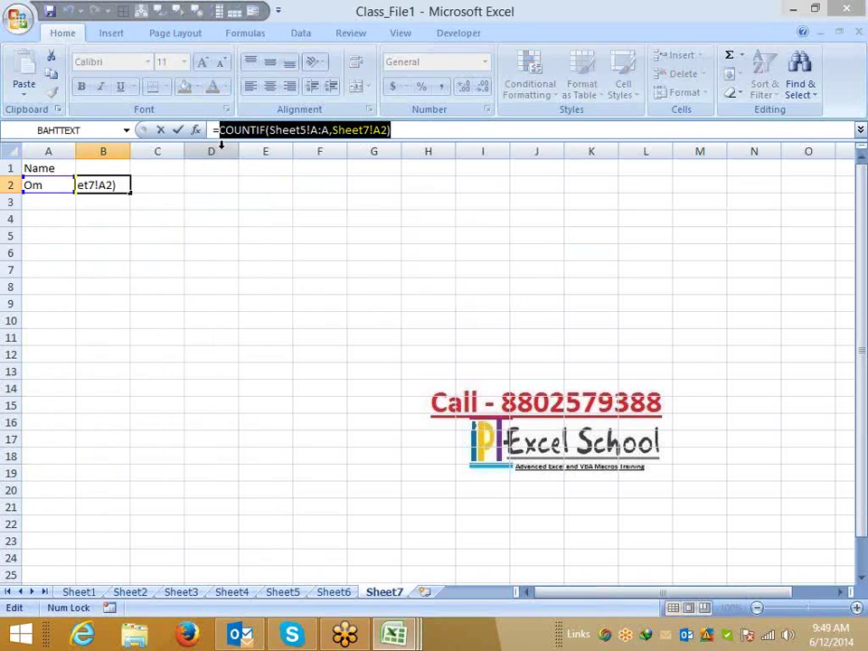
{"action": "key", "text": "Escape"}
{"action": "left_click", "coordinate": [38, 183]}
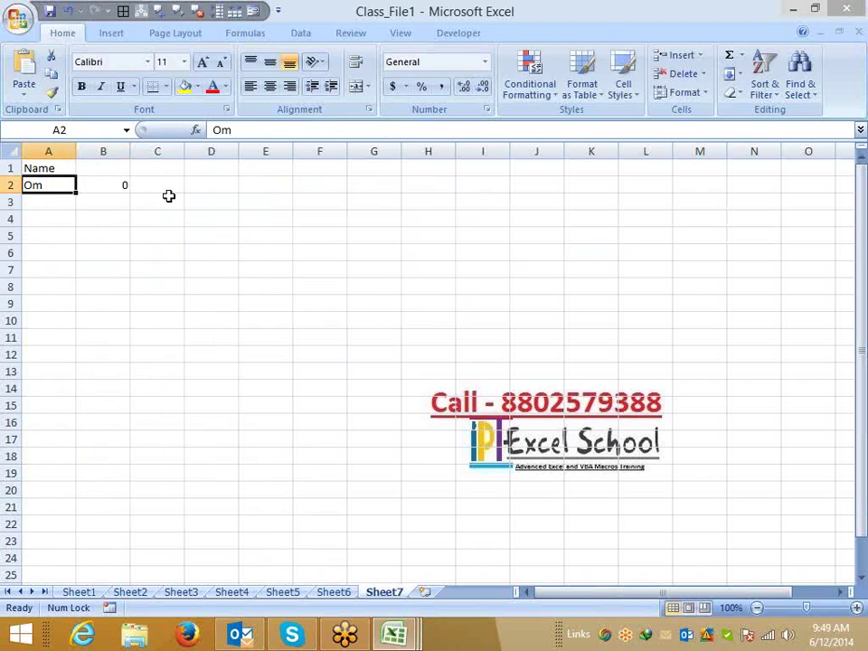
{"action": "left_click", "coordinate": [530, 79]}
{"action": "left_click", "coordinate": [555, 303]}
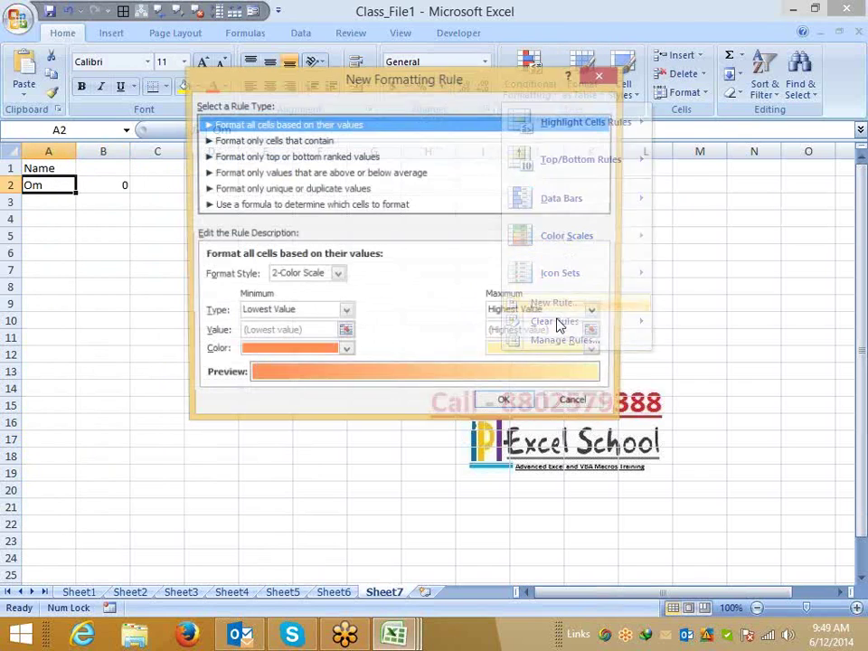
{"action": "left_click", "coordinate": [257, 206]}
{"action": "left_click", "coordinate": [247, 271]}
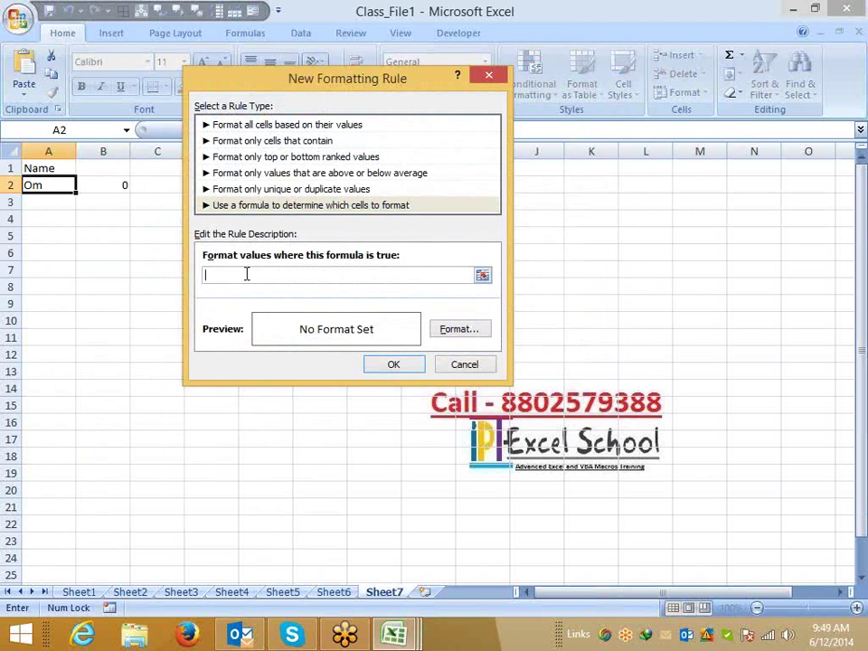
{"action": "type", "text": "=COUNTIF(Sheet5!A:A,Sheet7!A2)"}
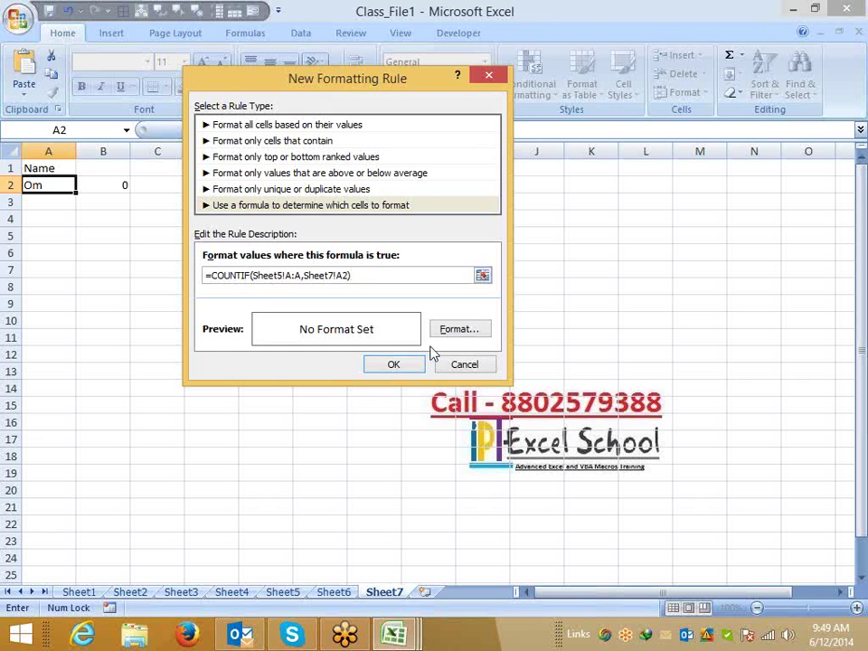
Give the rule a red fill; after the cross-sheet error, abandon it and go to Sheet5.
{"action": "left_click", "coordinate": [443, 332]}
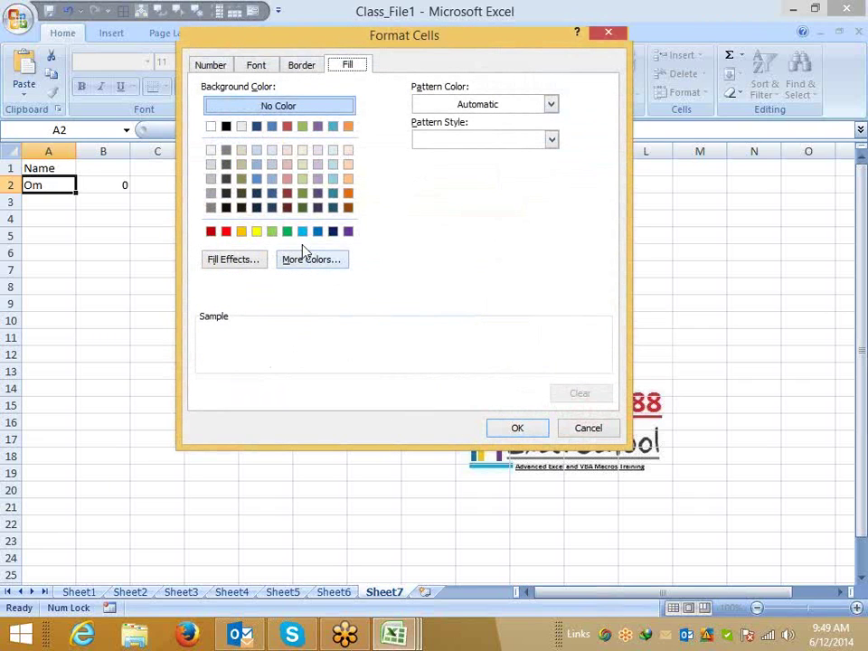
{"action": "left_click", "coordinate": [226, 231]}
{"action": "left_click", "coordinate": [516, 430]}
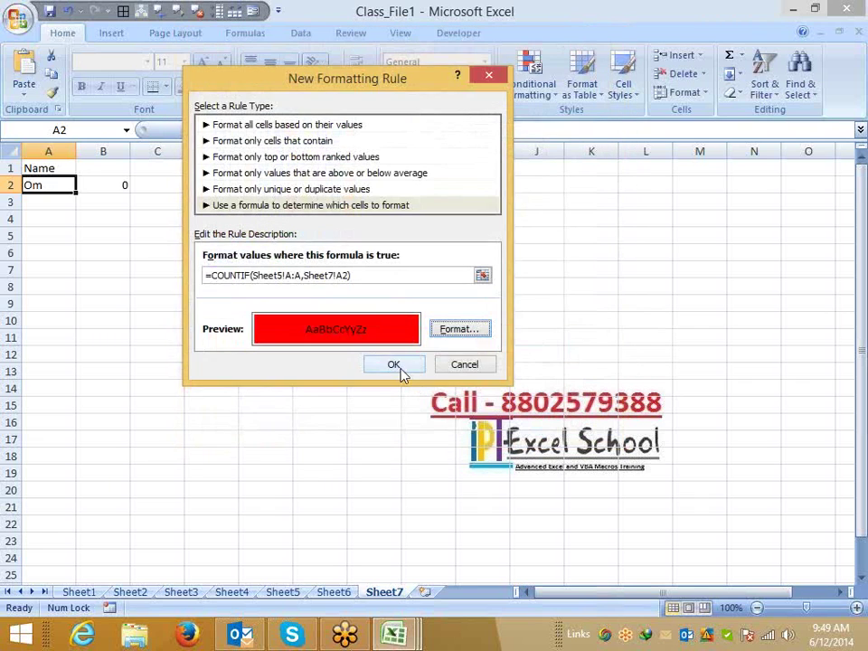
{"action": "left_click", "coordinate": [396, 366]}
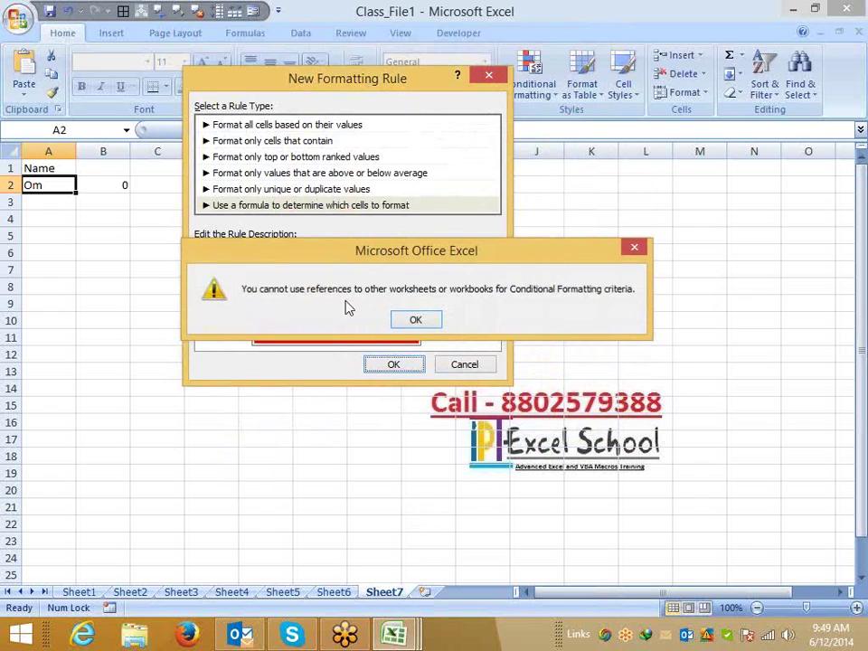
{"action": "key", "text": "Return"}
{"action": "key", "text": "Escape"}
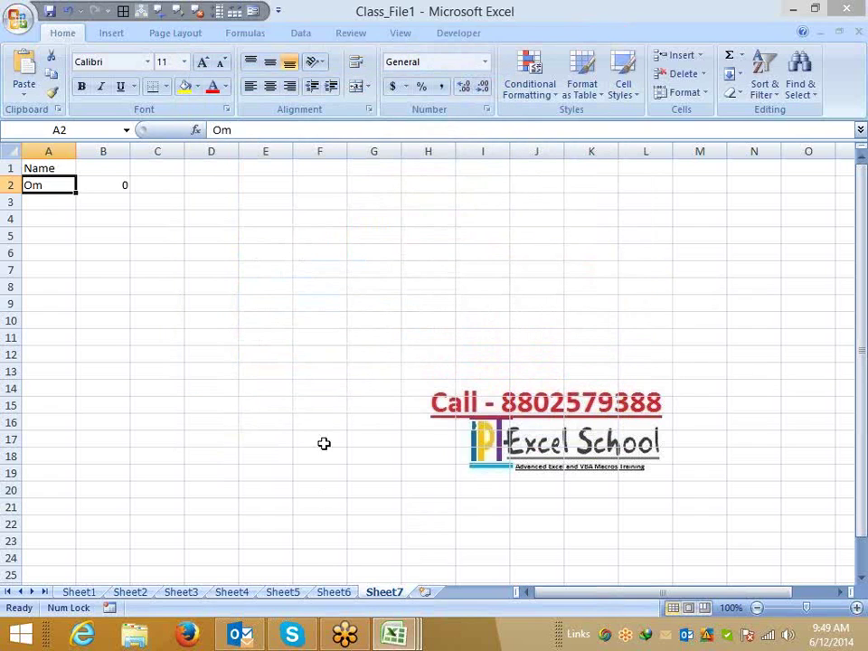
{"action": "left_click", "coordinate": [276, 593]}
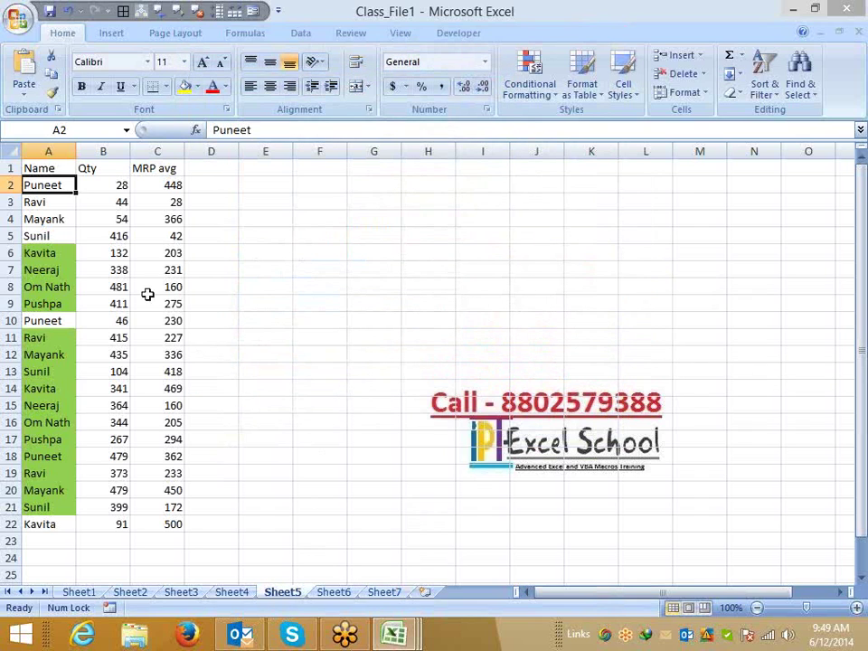
Define Sheet5's column A as the workbook name 'Name' (=Sheet5!$A:$A), then go back to Sheet7.
{"action": "left_click", "coordinate": [51, 150]}
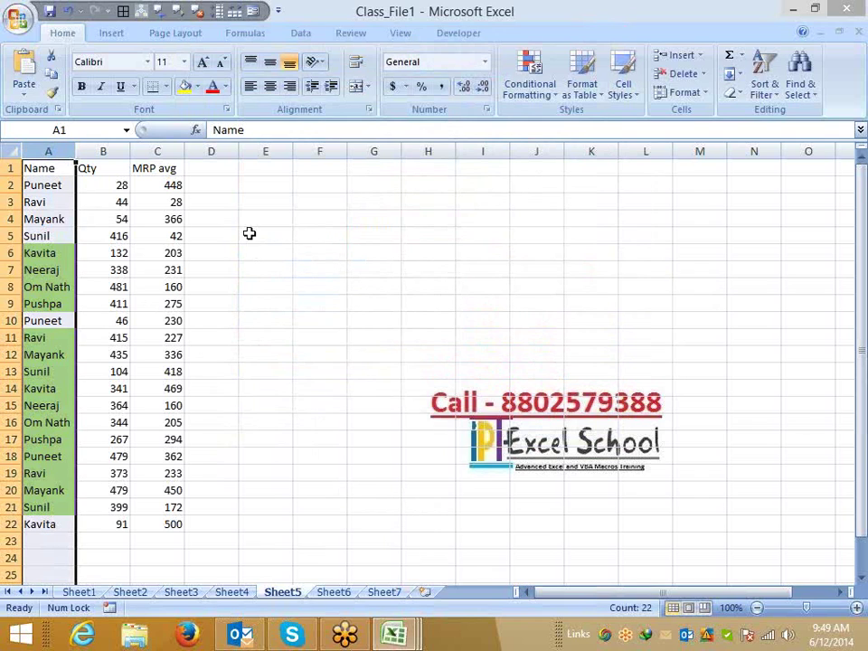
{"action": "left_click", "coordinate": [245, 33]}
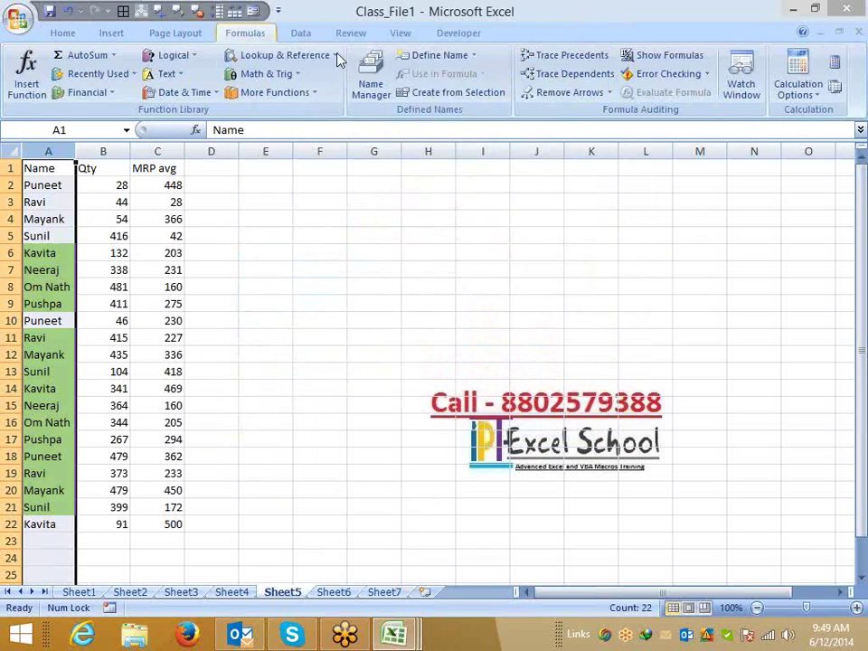
{"action": "left_click", "coordinate": [425, 56]}
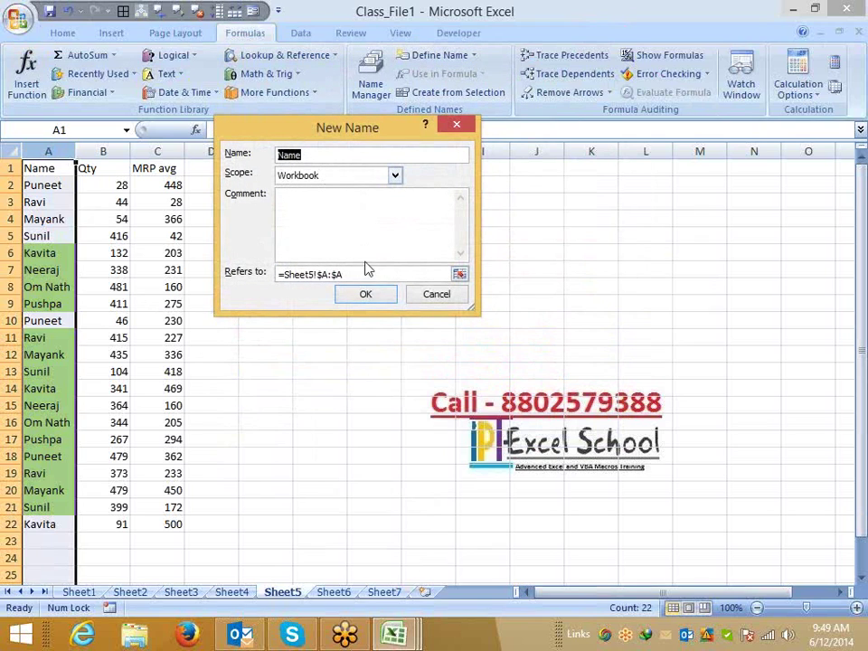
{"action": "left_click", "coordinate": [358, 295]}
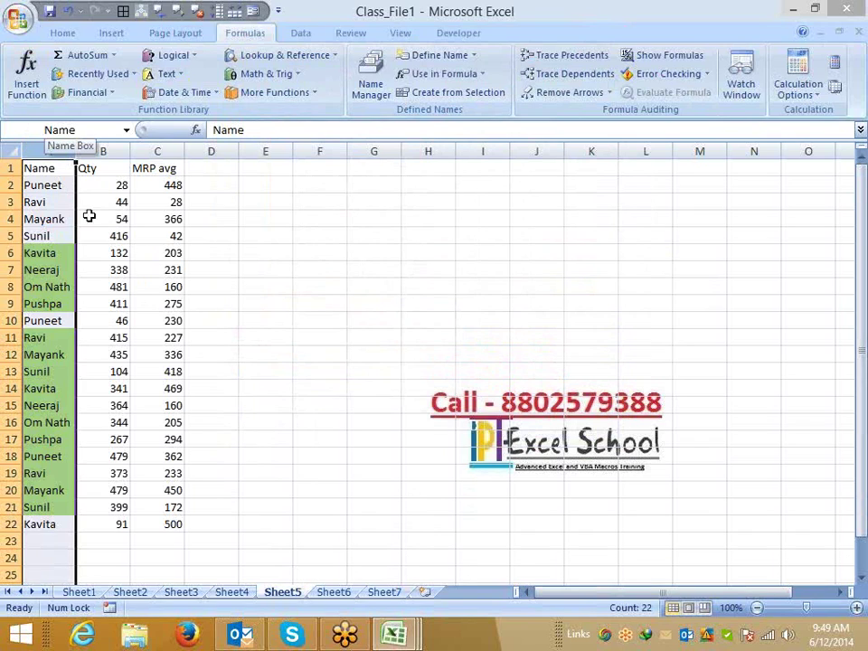
{"action": "left_click", "coordinate": [384, 594]}
{"action": "left_click", "coordinate": [339, 594]}
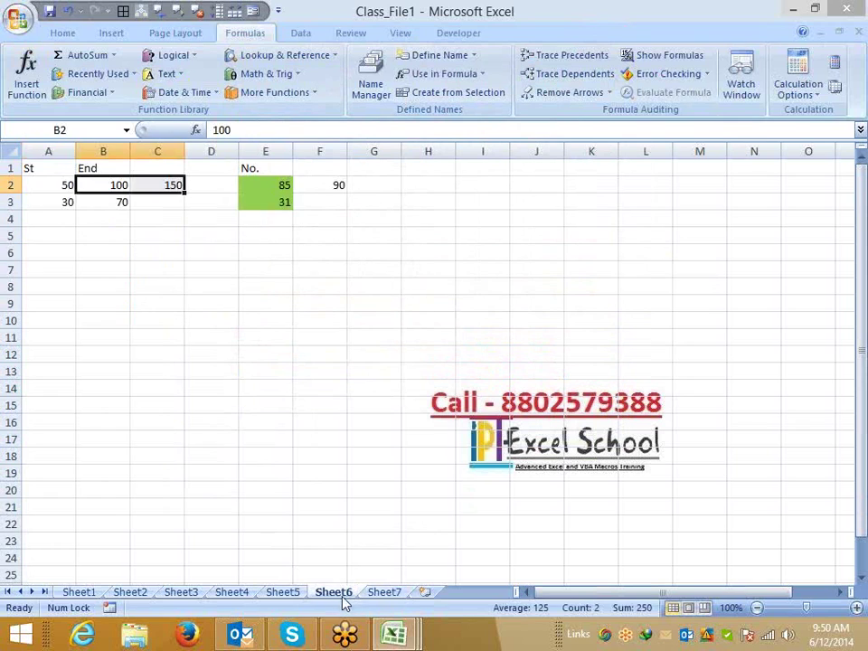
{"action": "left_click", "coordinate": [374, 594]}
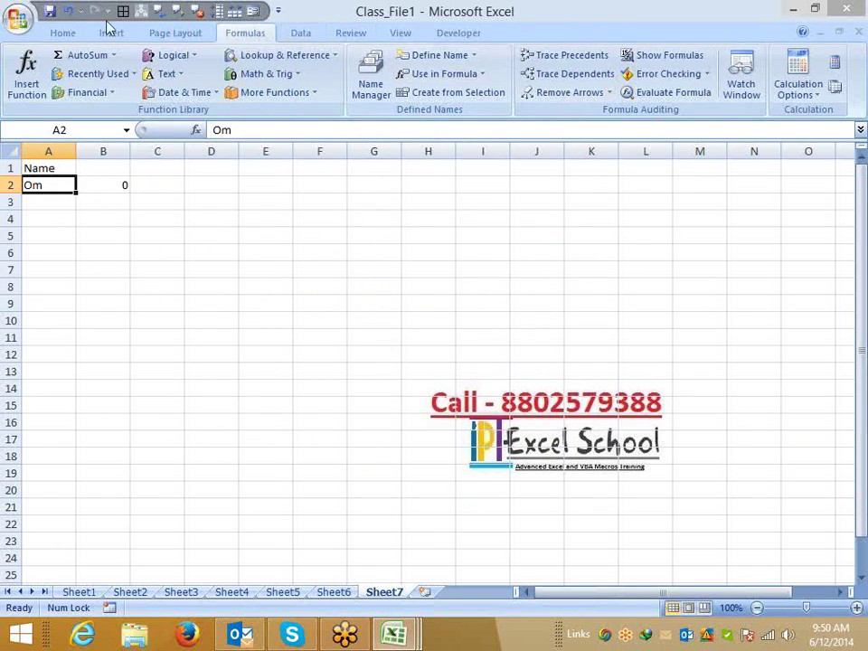
Start a new formula-based conditional formatting rule on A2 using =countif(name,$A2).
{"action": "left_click", "coordinate": [72, 33]}
{"action": "left_click", "coordinate": [528, 87]}
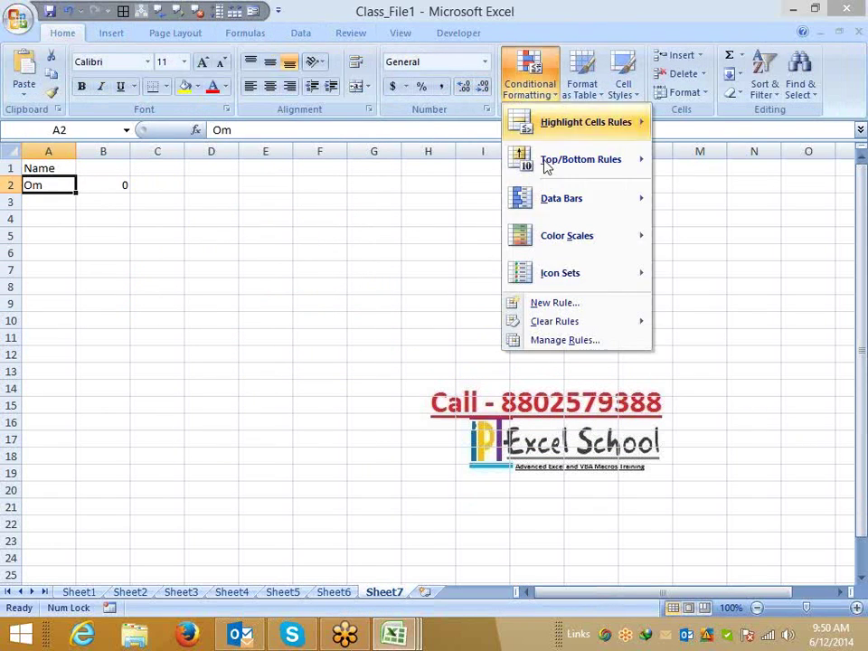
{"action": "left_click", "coordinate": [546, 303]}
{"action": "left_click", "coordinate": [231, 185]}
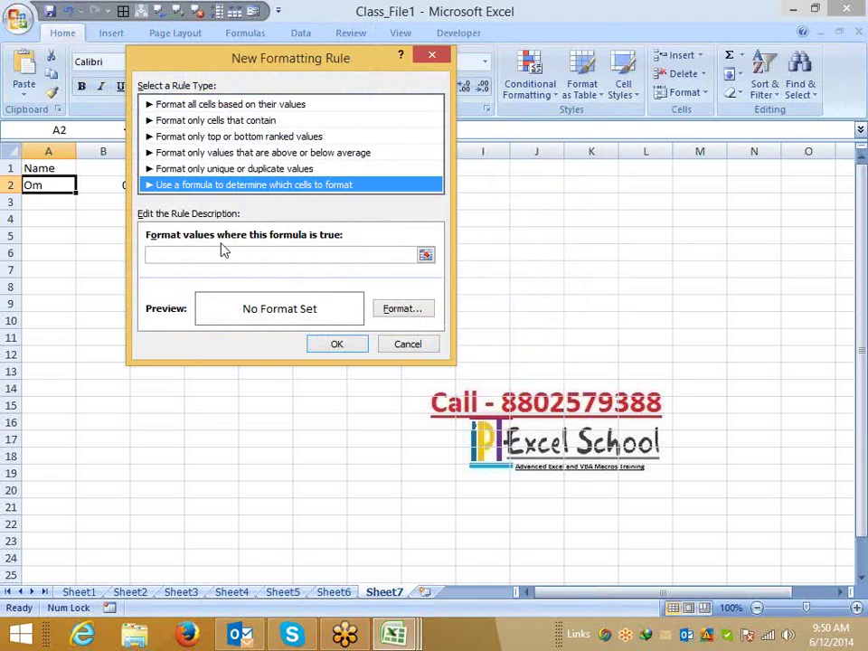
{"action": "left_click", "coordinate": [222, 252]}
{"action": "type", "text": "="}
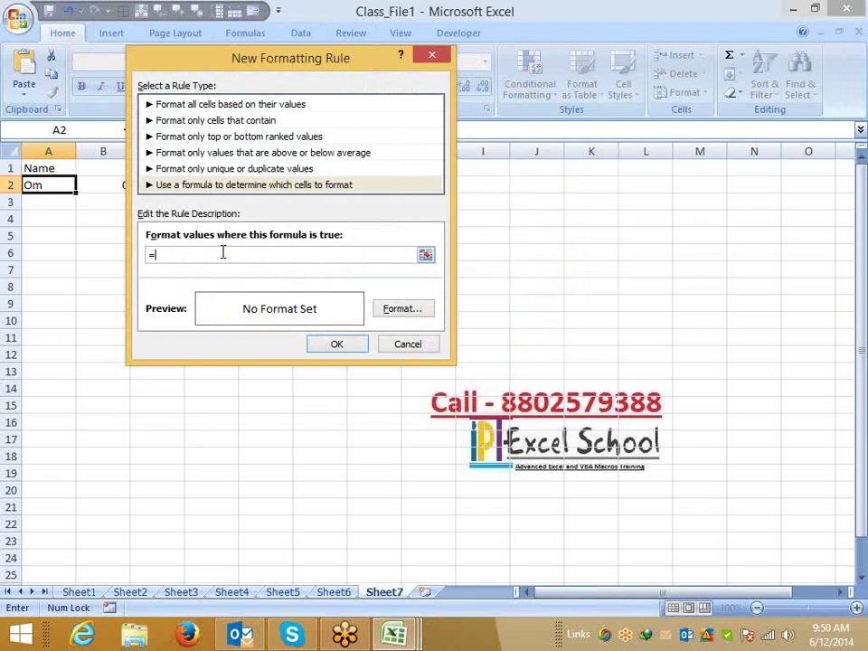
{"action": "type", "text": "counti"}
{"action": "type", "text": "(nma"}
{"action": "key", "text": "BackSpace"}
{"action": "key", "text": "BackSpace"}
{"action": "type", "text": "ame,"}
{"action": "left_click", "coordinate": [67, 186]}
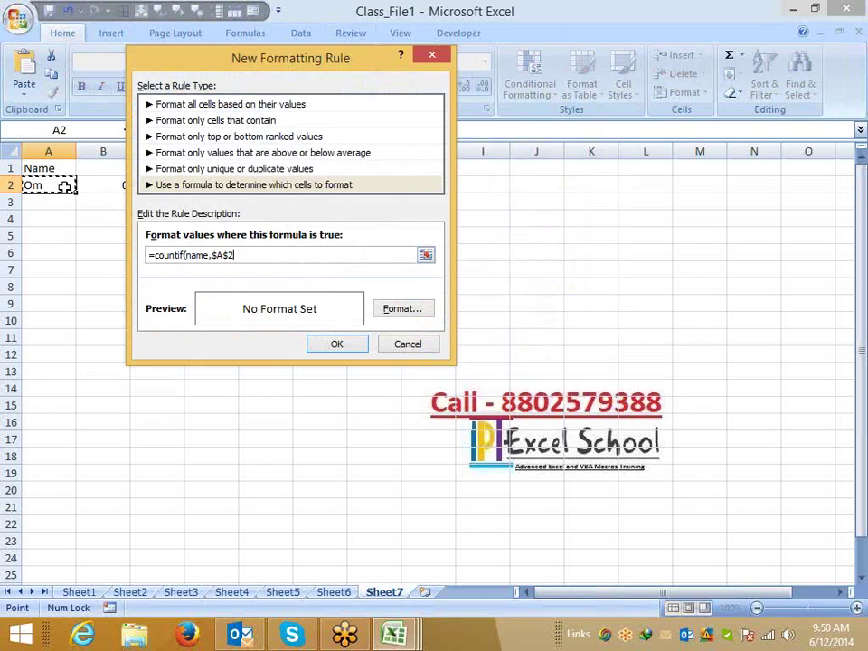
{"action": "type", "text": ")"}
{"action": "left_click", "coordinate": [228, 255]}
{"action": "key", "text": "BackSpace"}
Give the rule a red fill, save it, and Format-Paint A2 down to A18.
{"action": "left_click", "coordinate": [399, 308]}
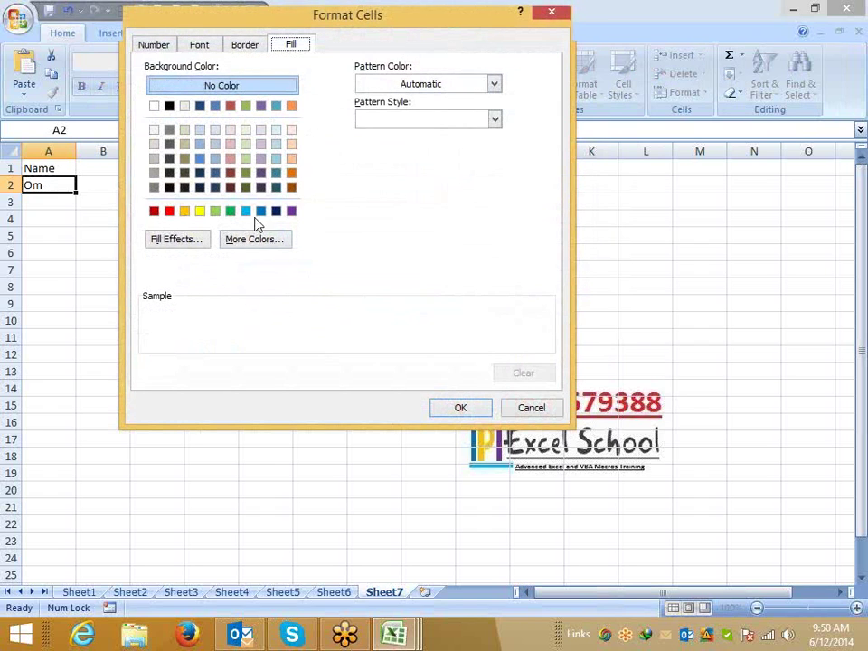
{"action": "left_click", "coordinate": [170, 211]}
{"action": "left_click", "coordinate": [461, 409]}
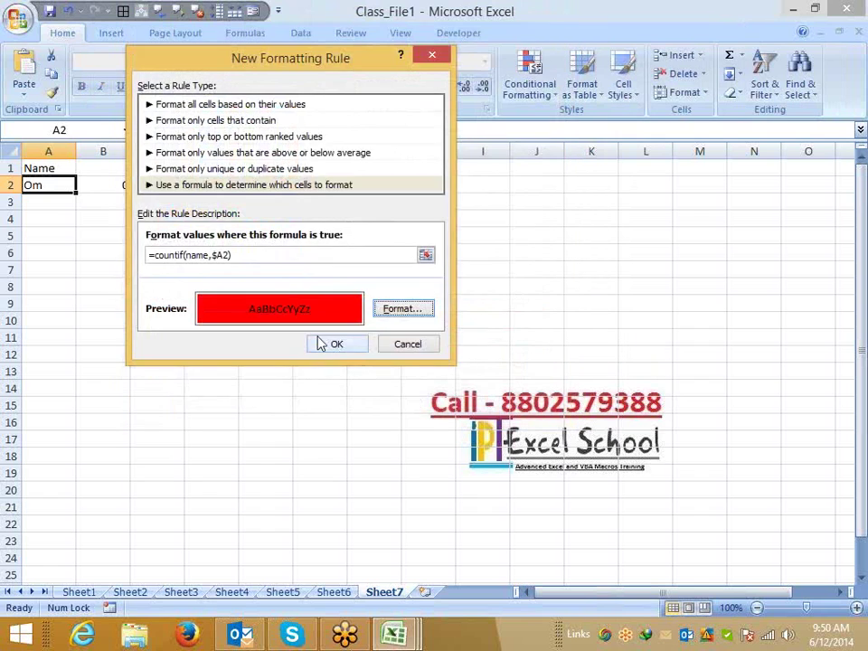
{"action": "left_click", "coordinate": [330, 343]}
{"action": "left_click", "coordinate": [50, 92]}
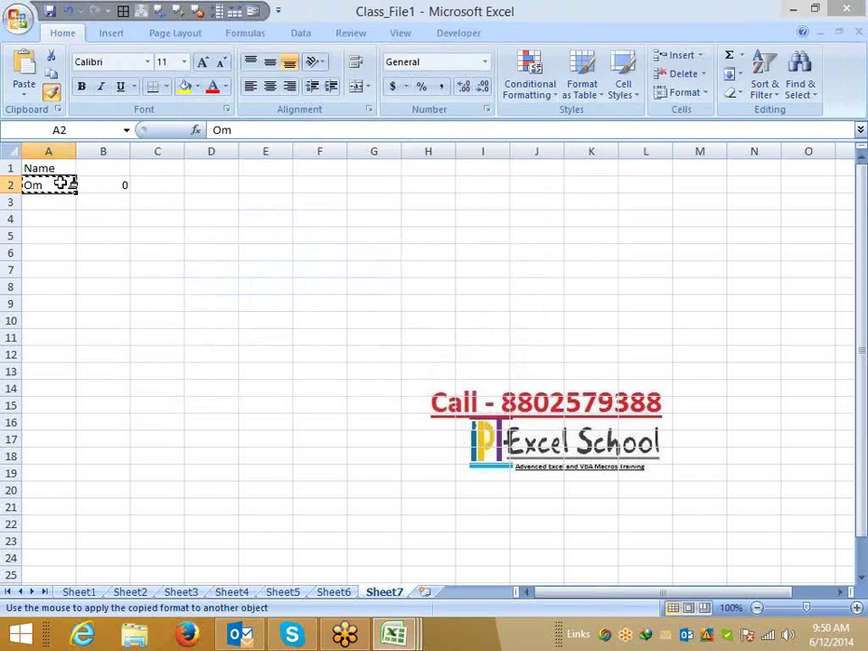
{"action": "left_click_drag", "start_coordinate": [49, 184], "coordinate": [43, 452]}
Enter three more names in A3, A4 and A5, one per cell.
{"action": "left_click", "coordinate": [51, 208]}
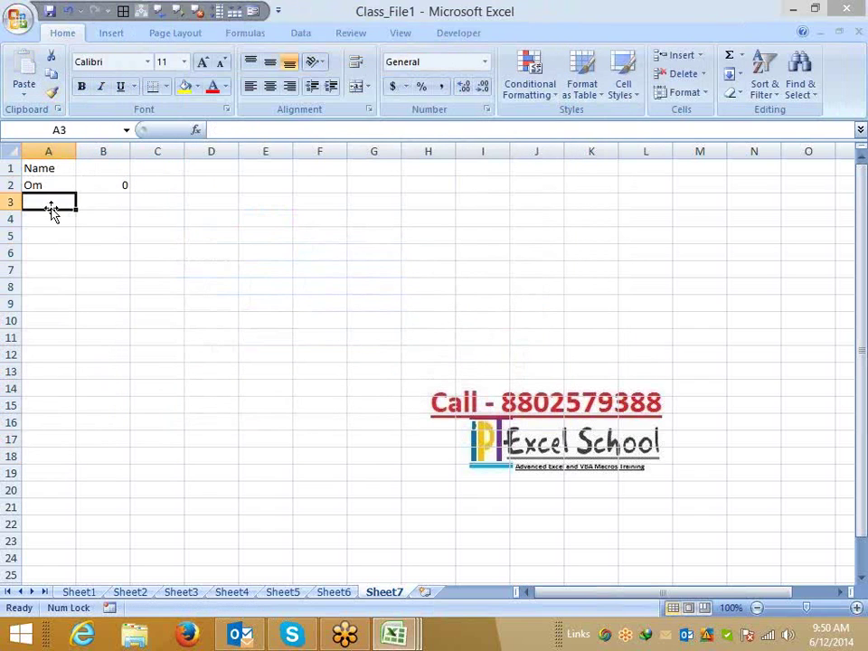
{"action": "type", "text": "Ra"}
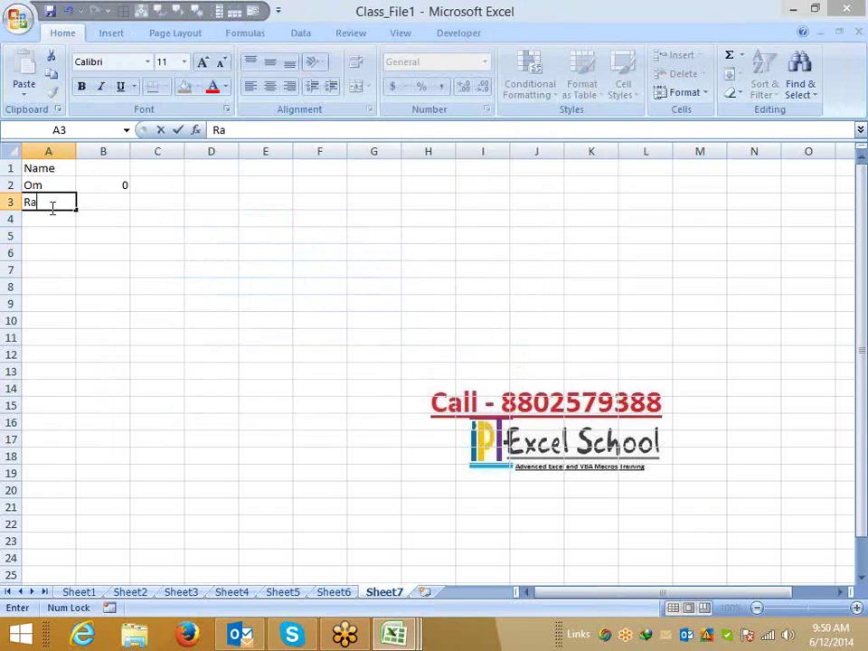
{"action": "type", "text": "vi"}
{"action": "key", "text": "Return"}
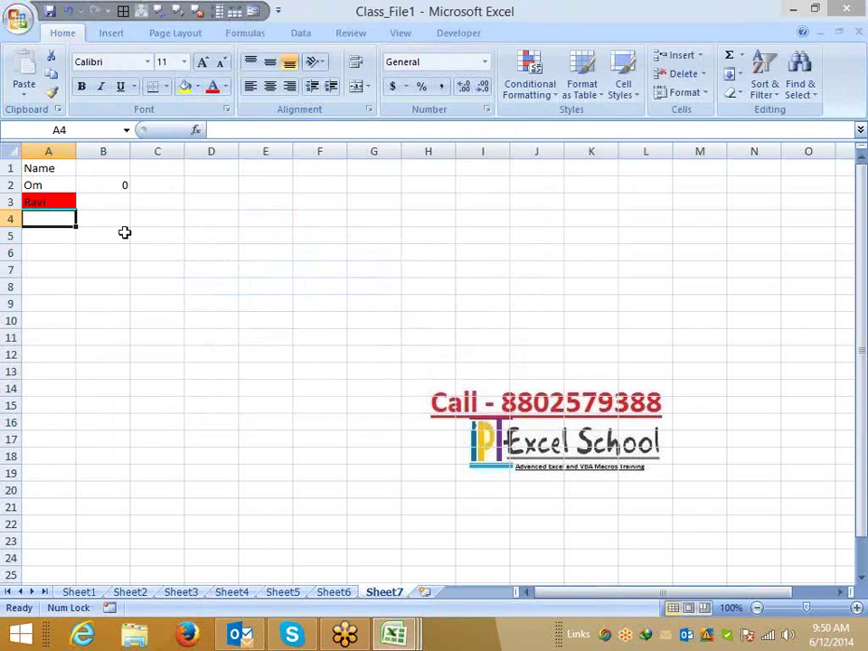
{"action": "type", "text": "Inder"}
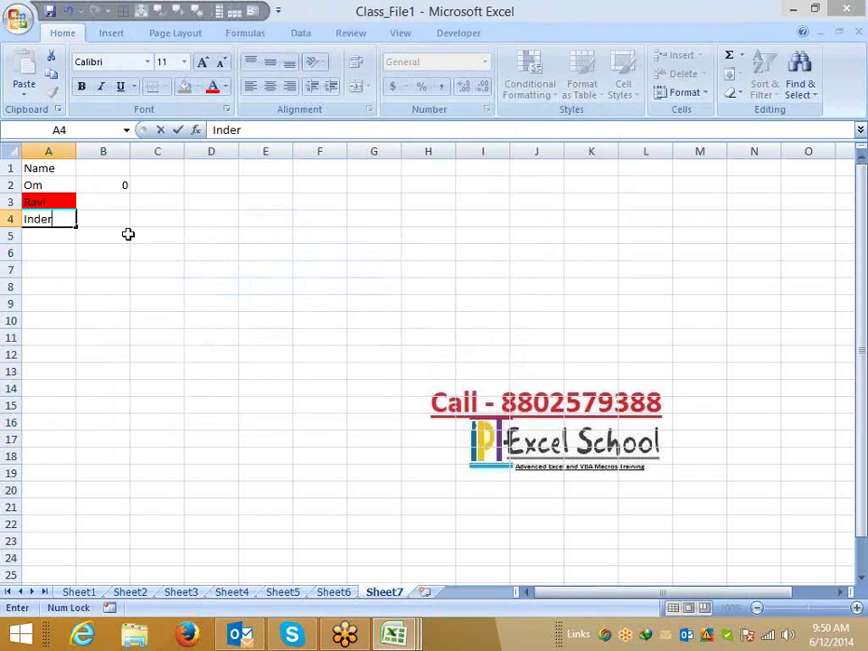
{"action": "key", "text": "Return"}
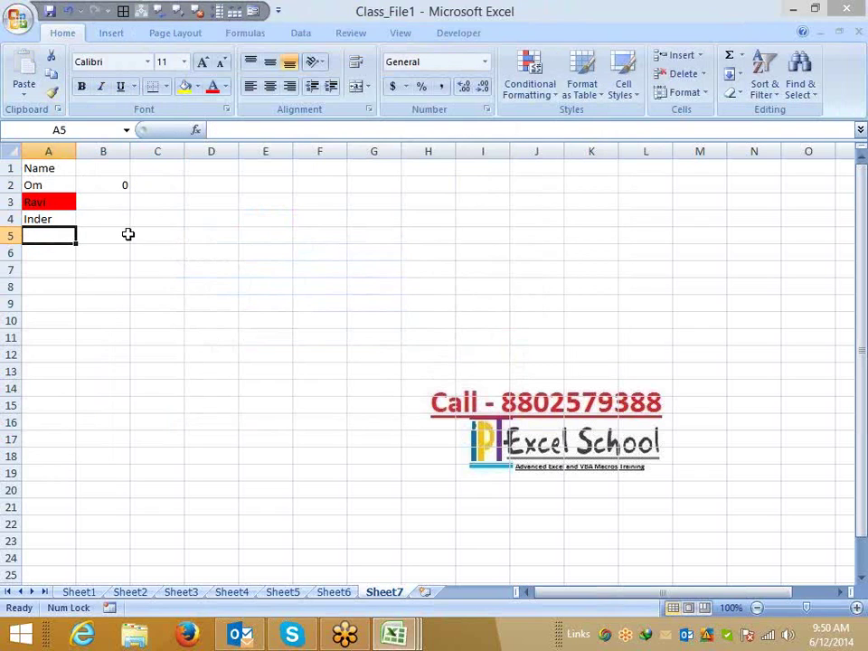
{"action": "type", "text": "Puneet"}
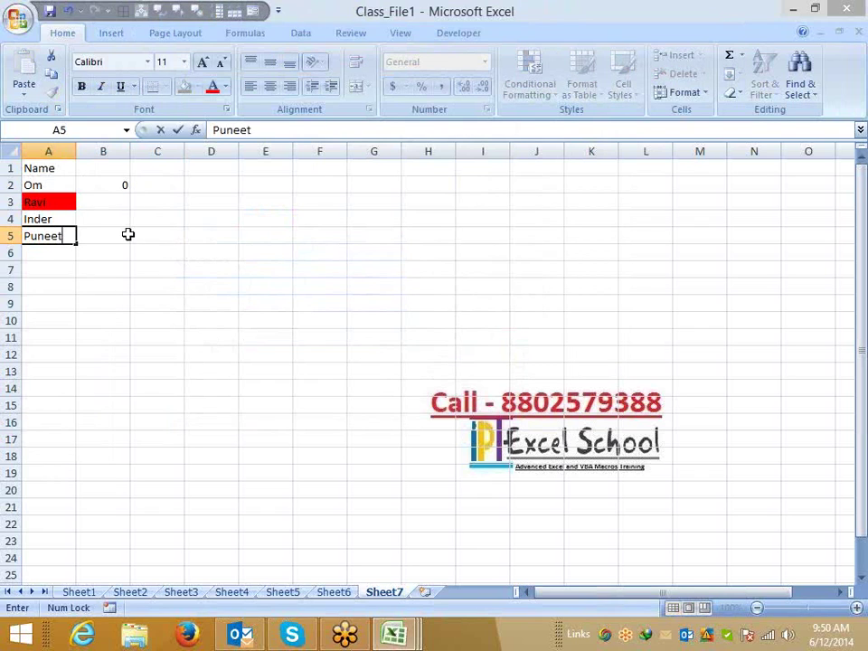
{"action": "key", "text": "Return"}
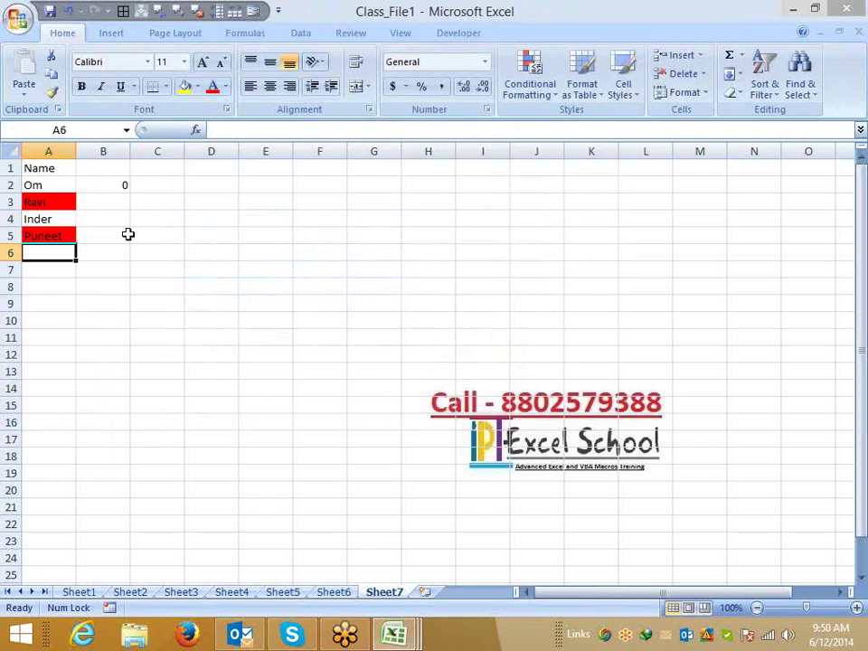